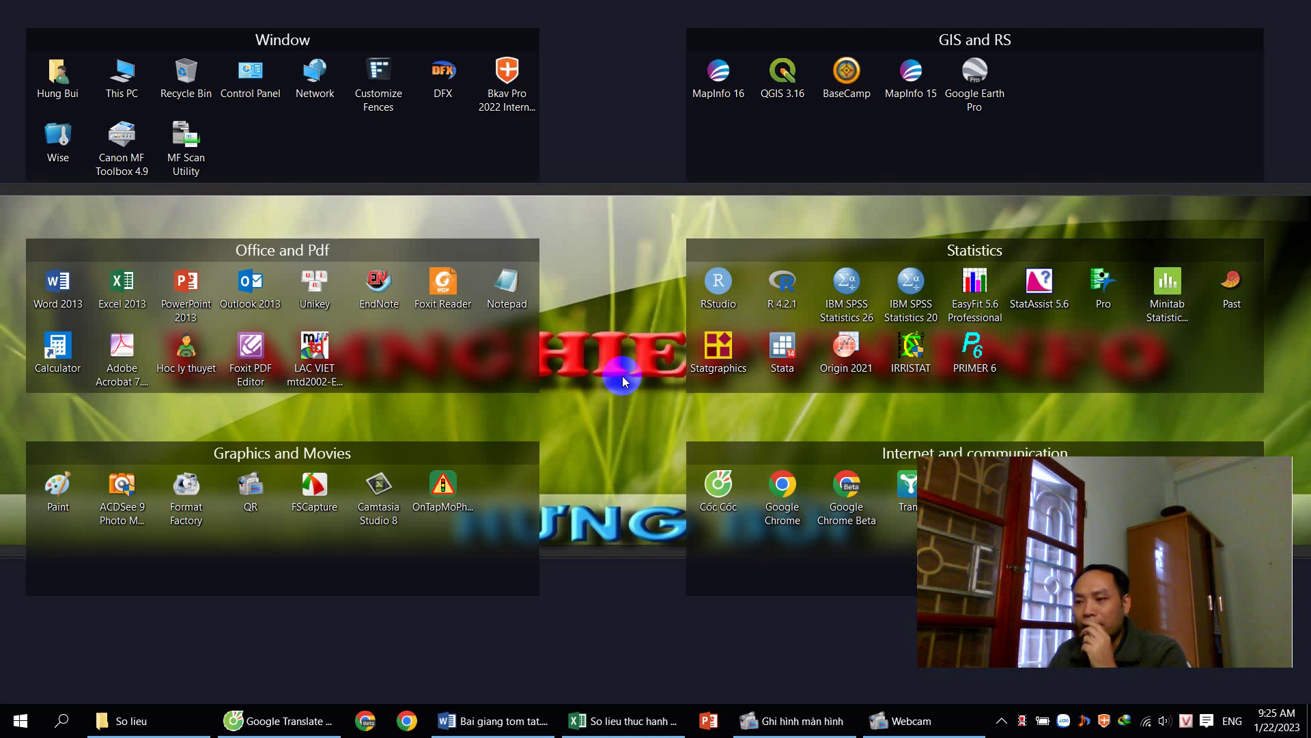
# - Switch to the open Word document Bai giang tom tat.docx and write "Giới thiệu về giao diện" as its first line
pyautogui.click(493, 723)
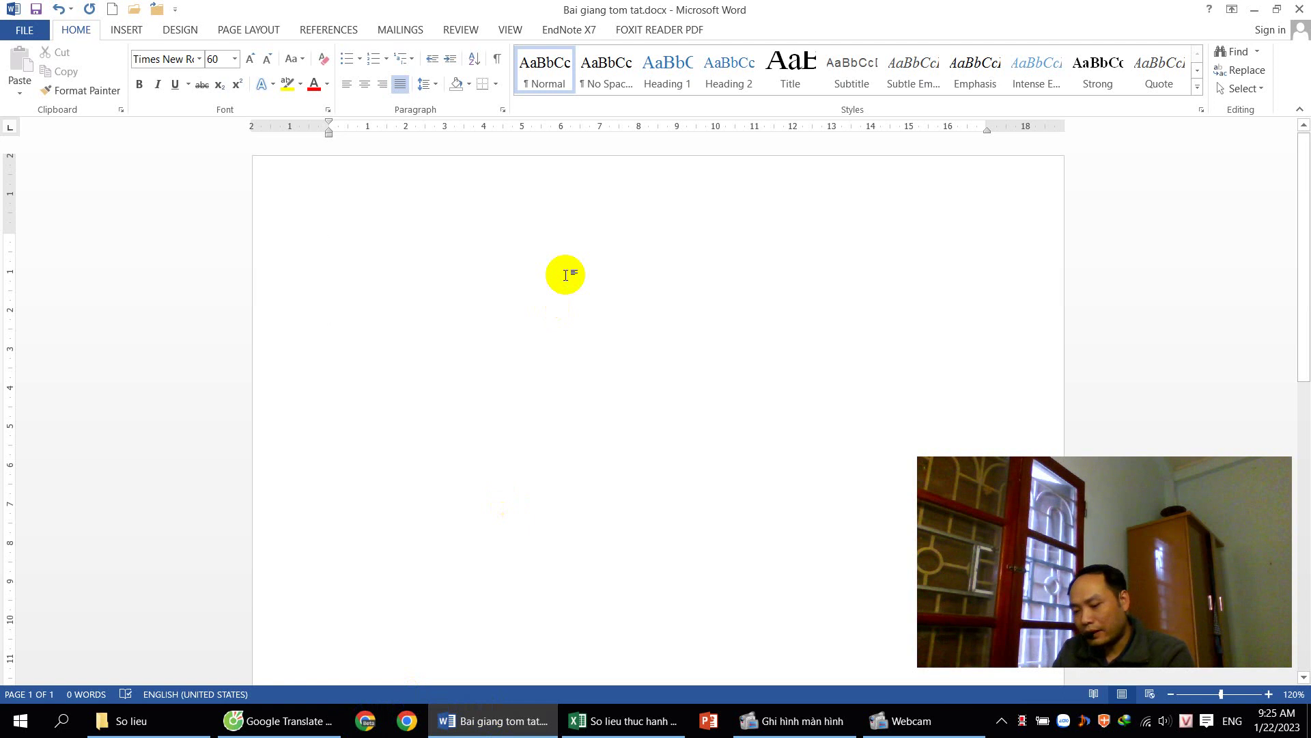
pyautogui.write('Giớ')
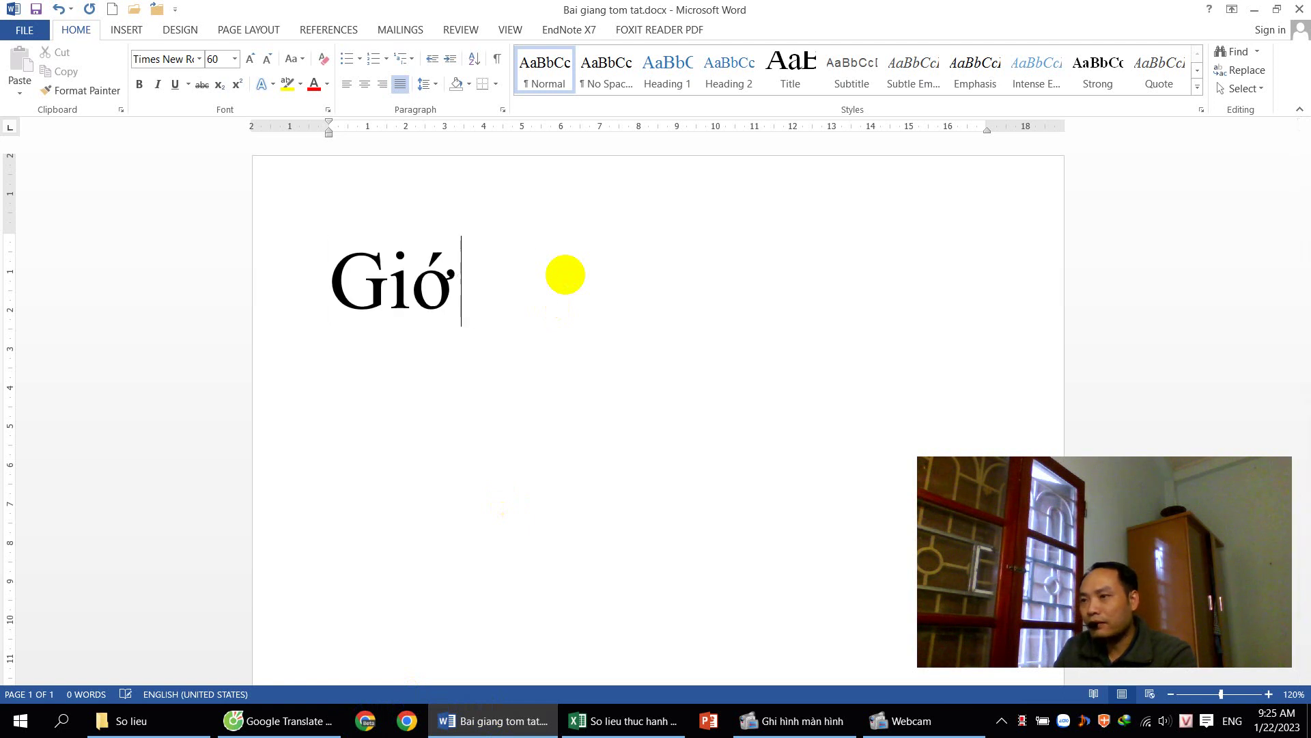
pyautogui.write('i thiệu về gia')
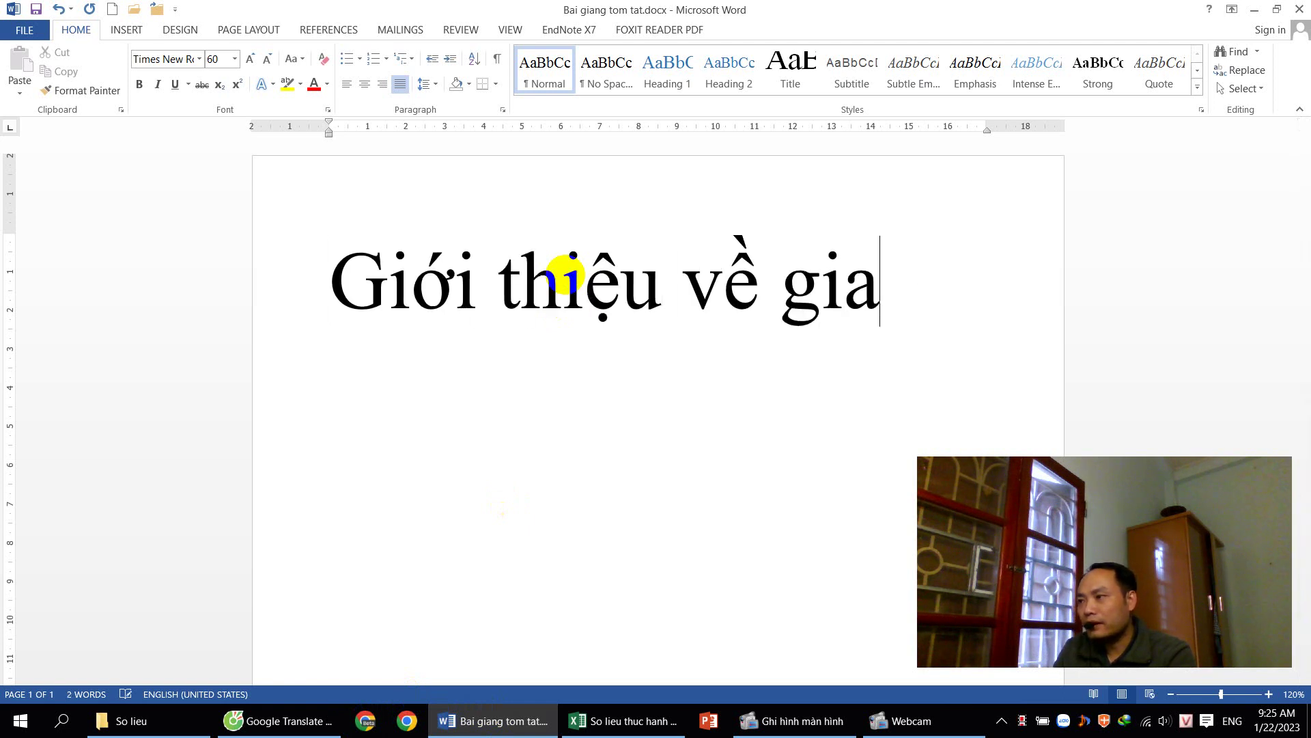
pyautogui.write('o diện')
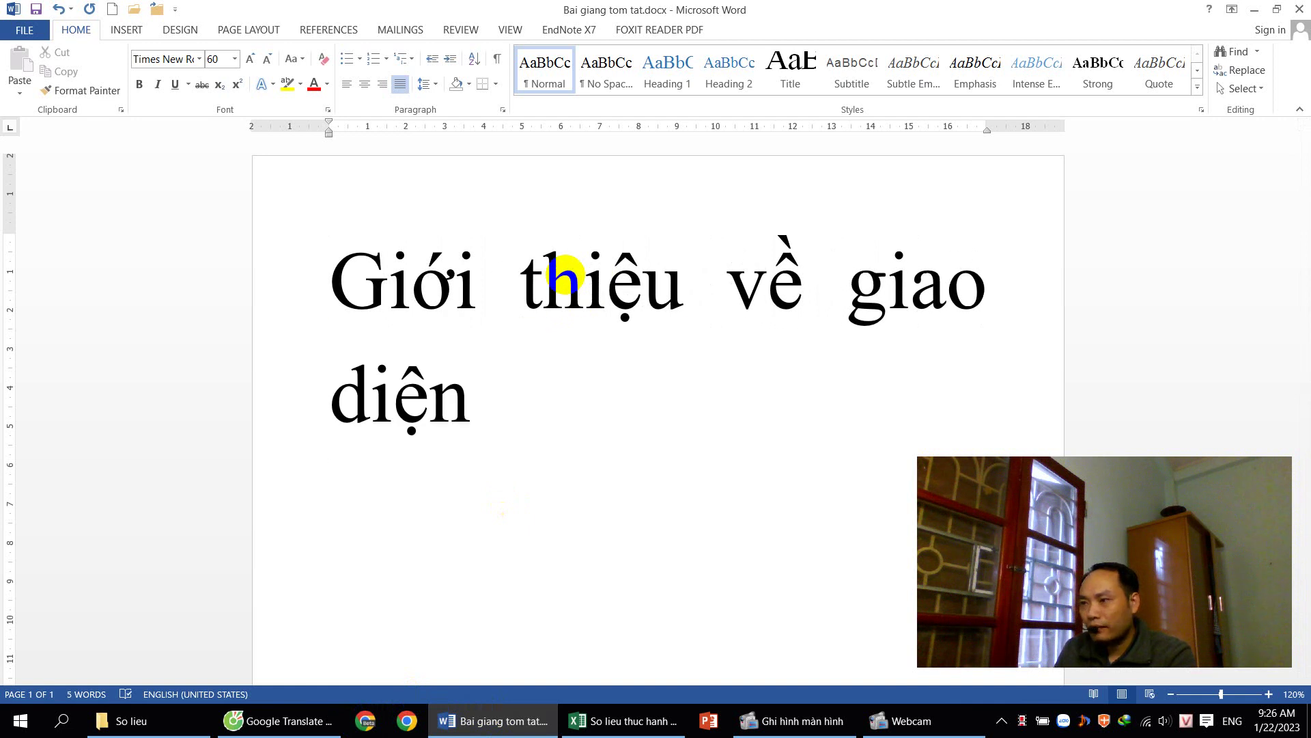
# - Add a second line reading "Cách nhập số liệu" below the first one
pyautogui.press('Return')
pyautogui.write('Cách')
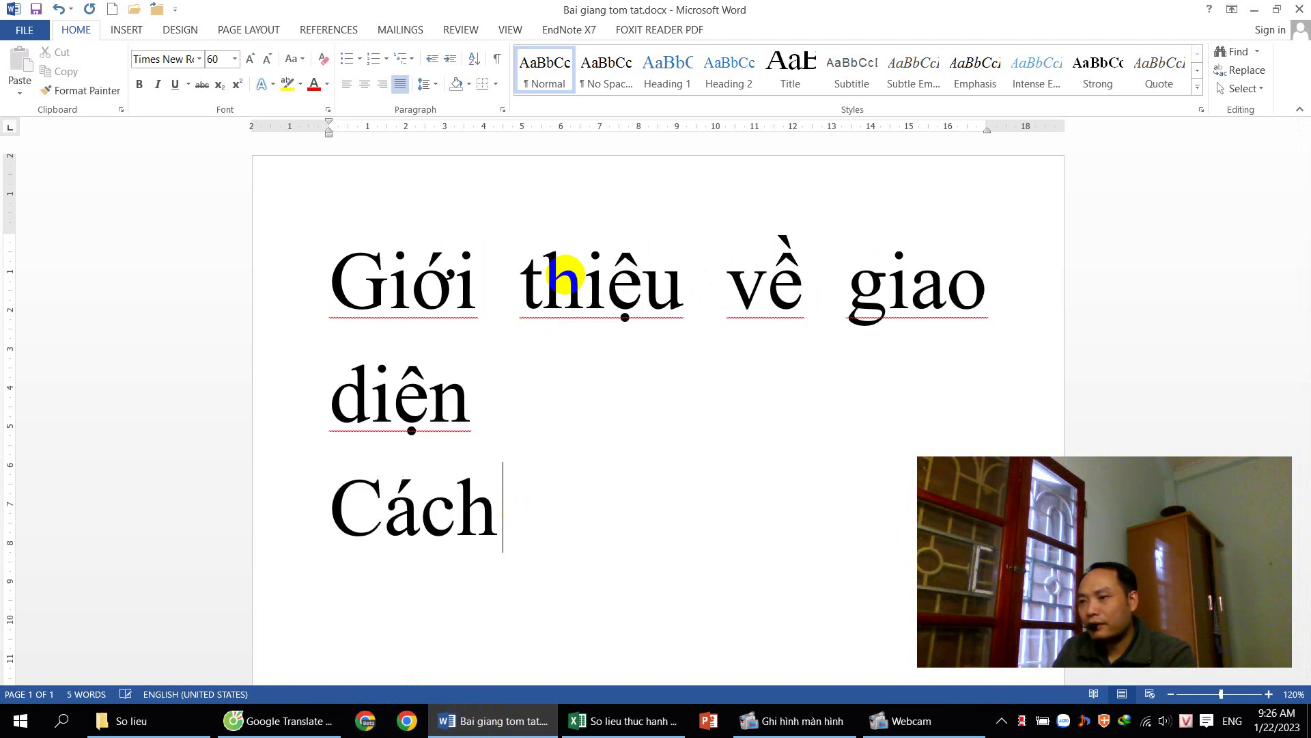
pyautogui.write(' nhập số liêu')
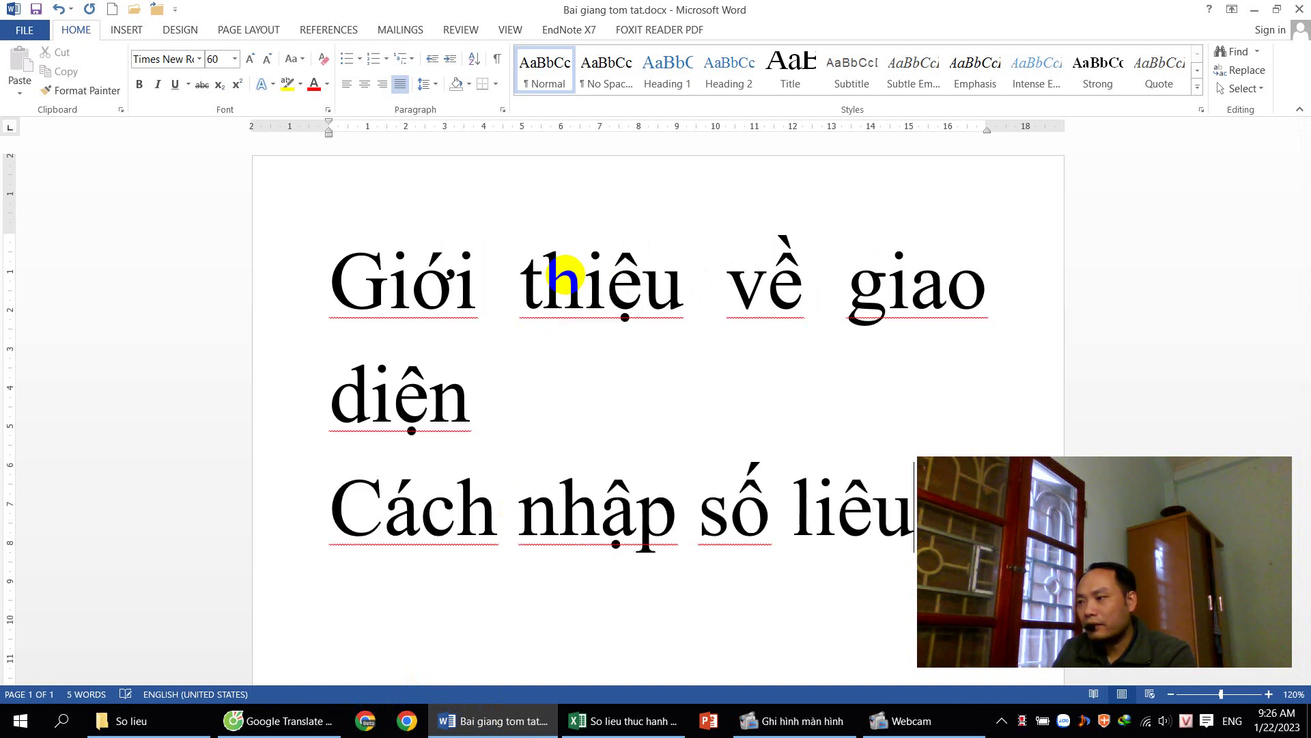
pyautogui.write('j')
pyautogui.scroll(-2, 839, 340)
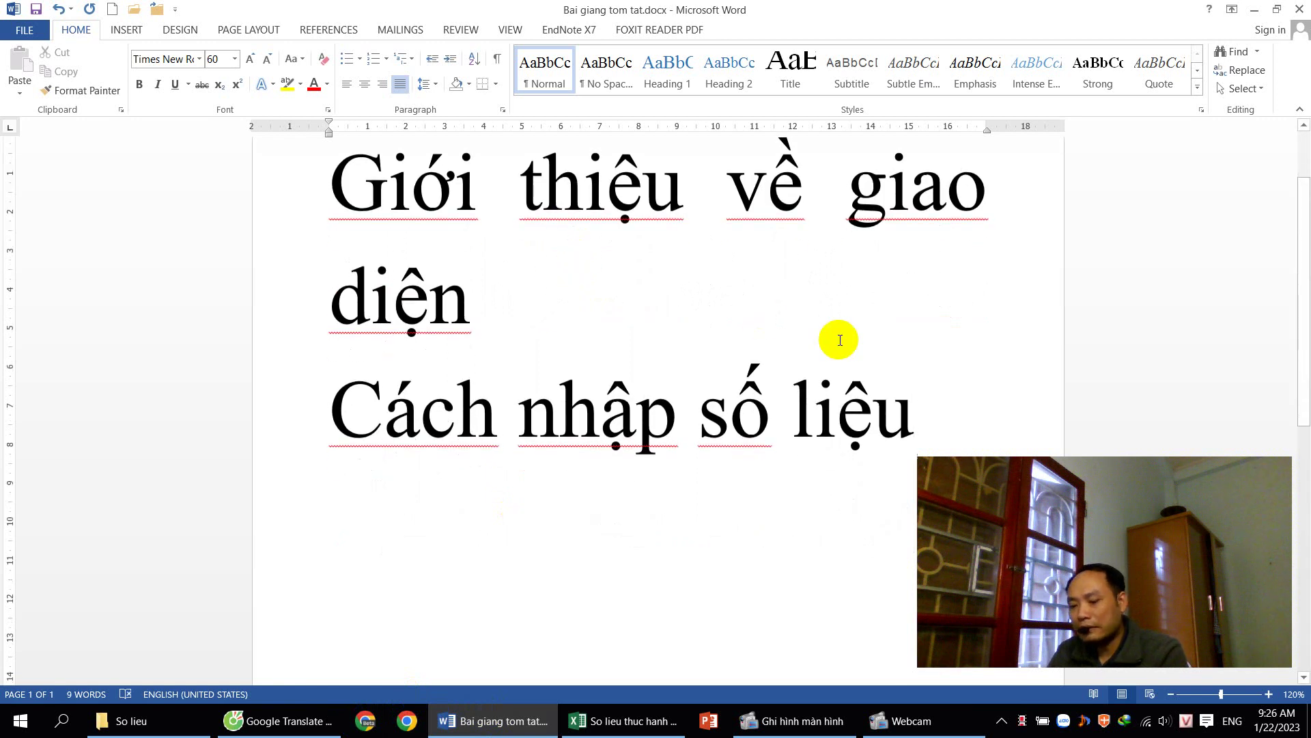
# - Reduce the font size of the whole document text to 51 pt
pyautogui.hotkey('ctrl', 'a')
pyautogui.hotkey('ctrl', '[')
pyautogui.hotkey('ctrl', '[')
pyautogui.hotkey('ctrl', '[')
pyautogui.hotkey('ctrl', '[')
pyautogui.hotkey('ctrl', '[')
pyautogui.hotkey('ctrl', '[')
pyautogui.hotkey('ctrl', '[')
pyautogui.hotkey('ctrl', '[')
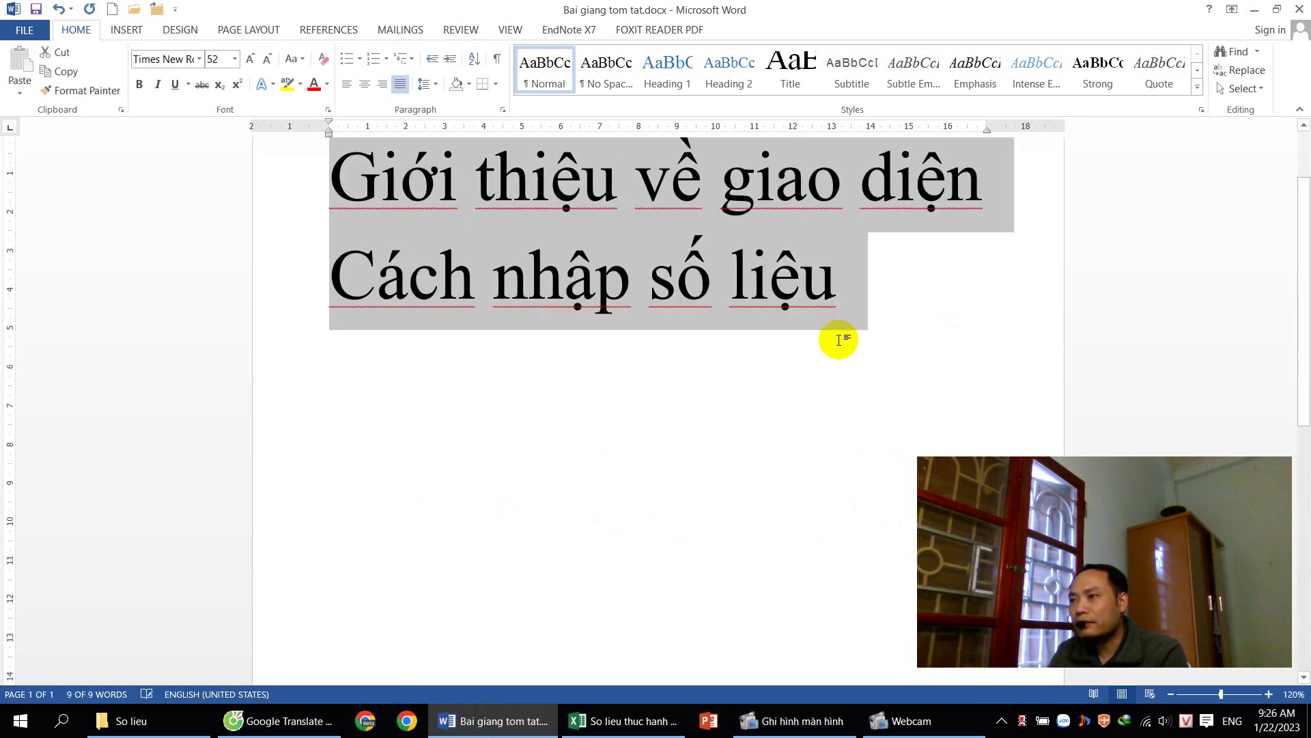
pyautogui.hotkey('ctrl', '[')
pyautogui.scroll(2, 842, 337)
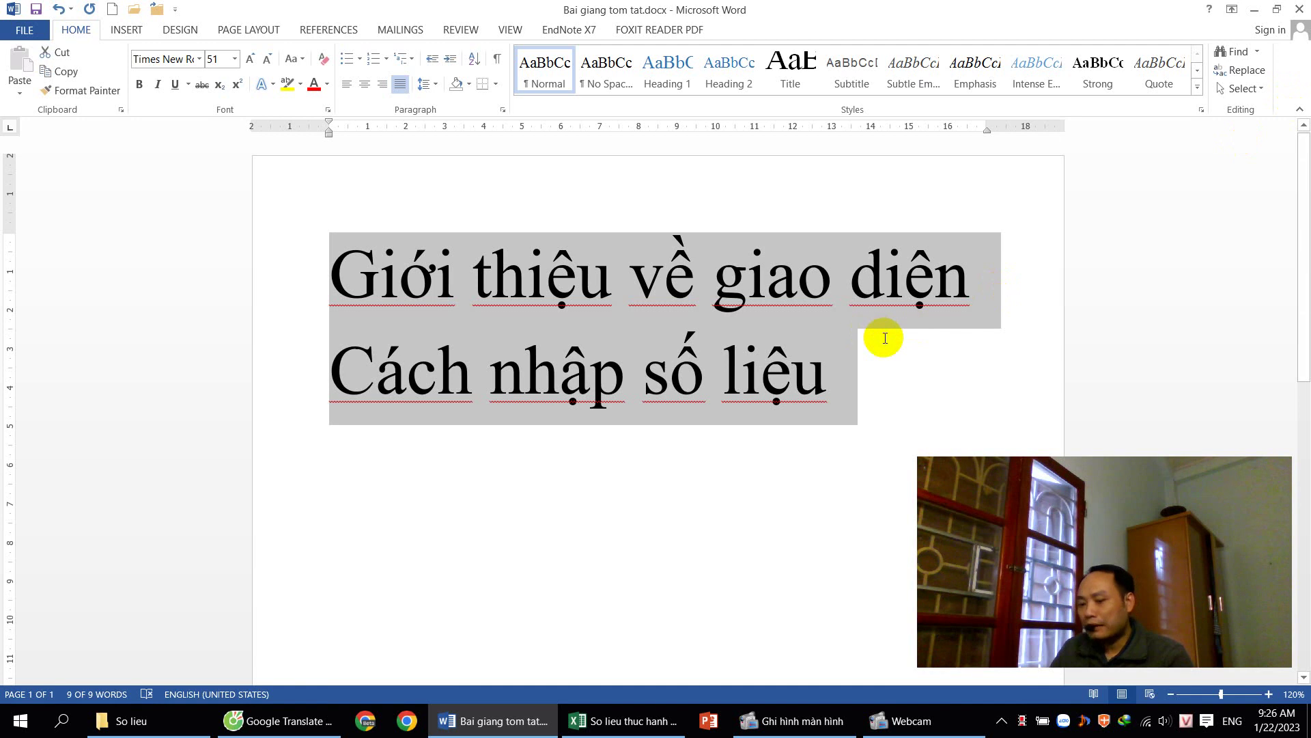
# - Go to the desktop and launch IBM SPSS Statistics 26
pyautogui.press('super+d')
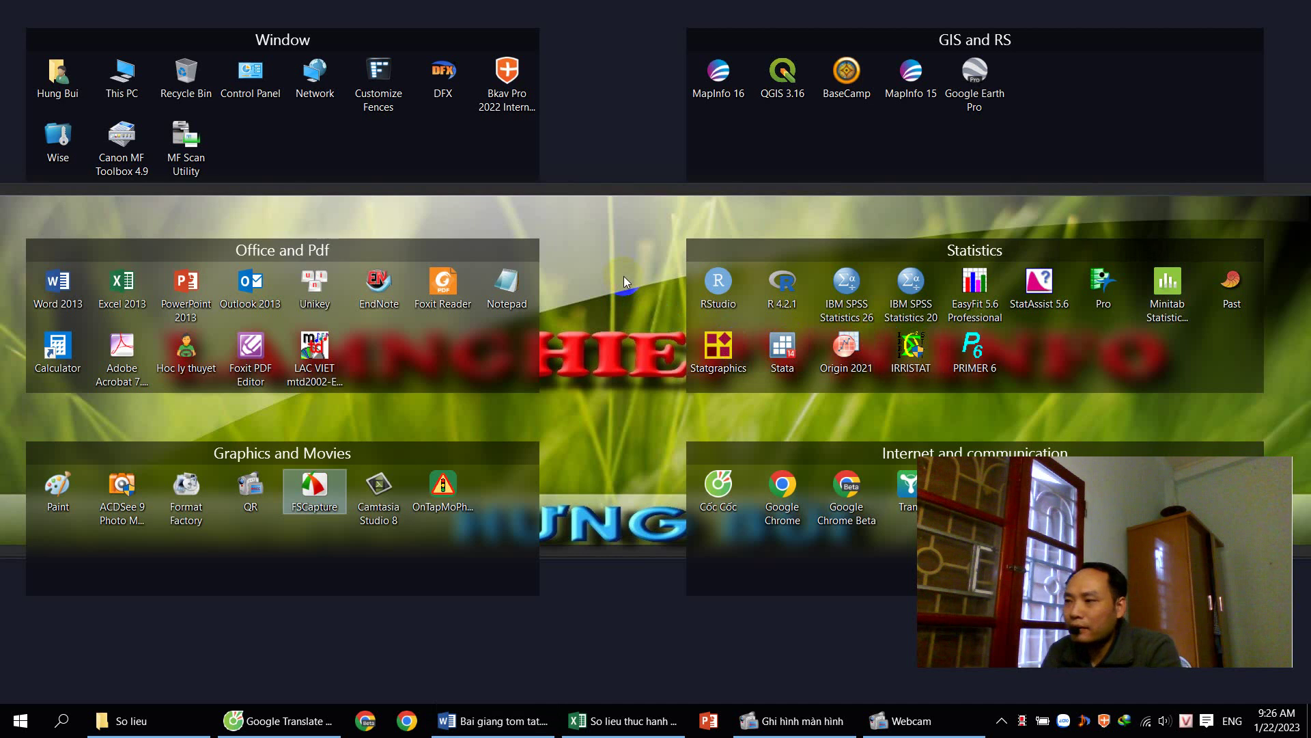
pyautogui.doubleClick(834, 290)
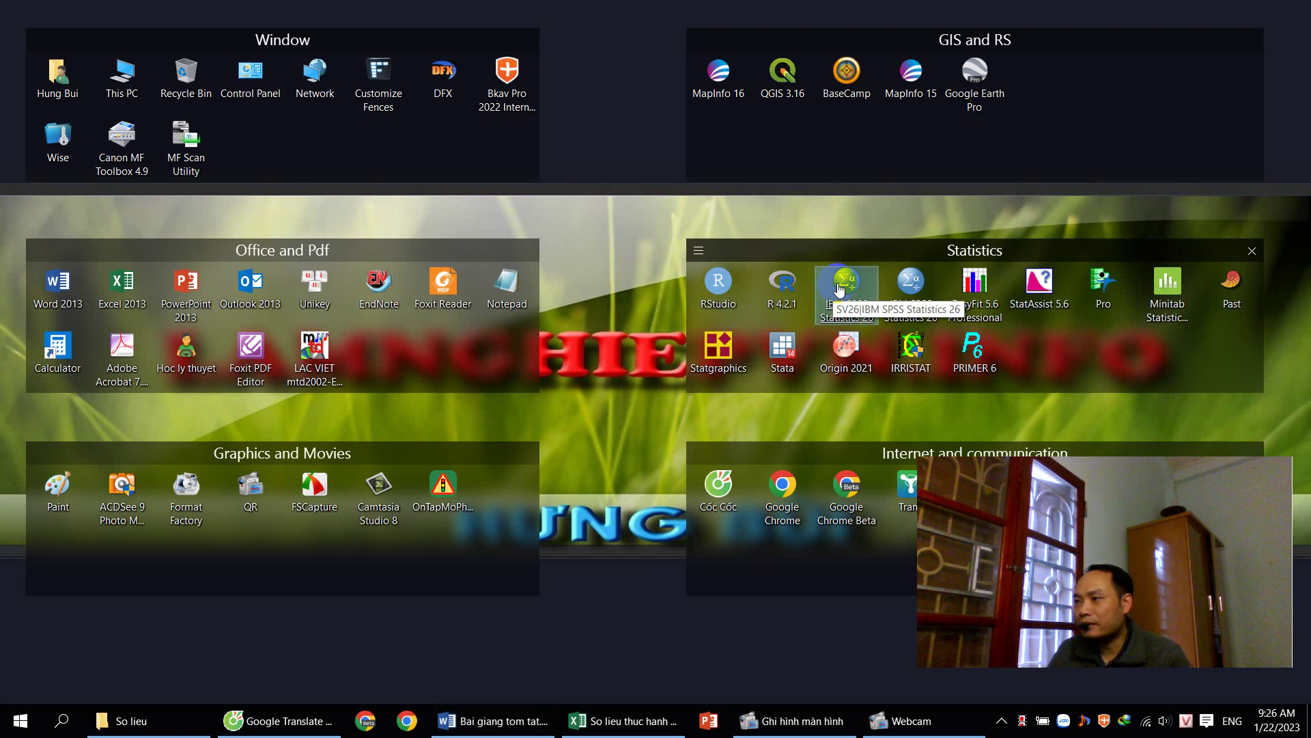
pyautogui.doubleClick(843, 298)
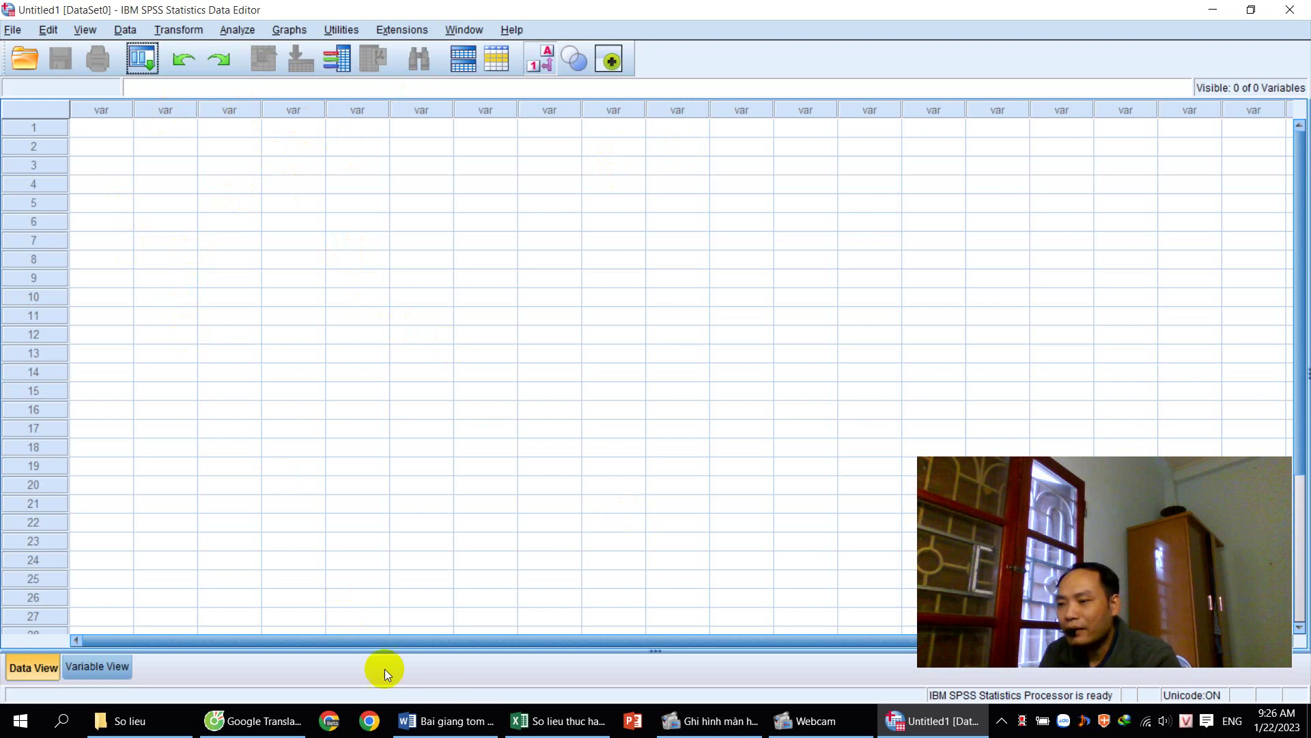
# - Return to the Word document and insert a page break after "Cách nhập số liệu"
pyautogui.click(444, 721)
pyautogui.click(839, 390)
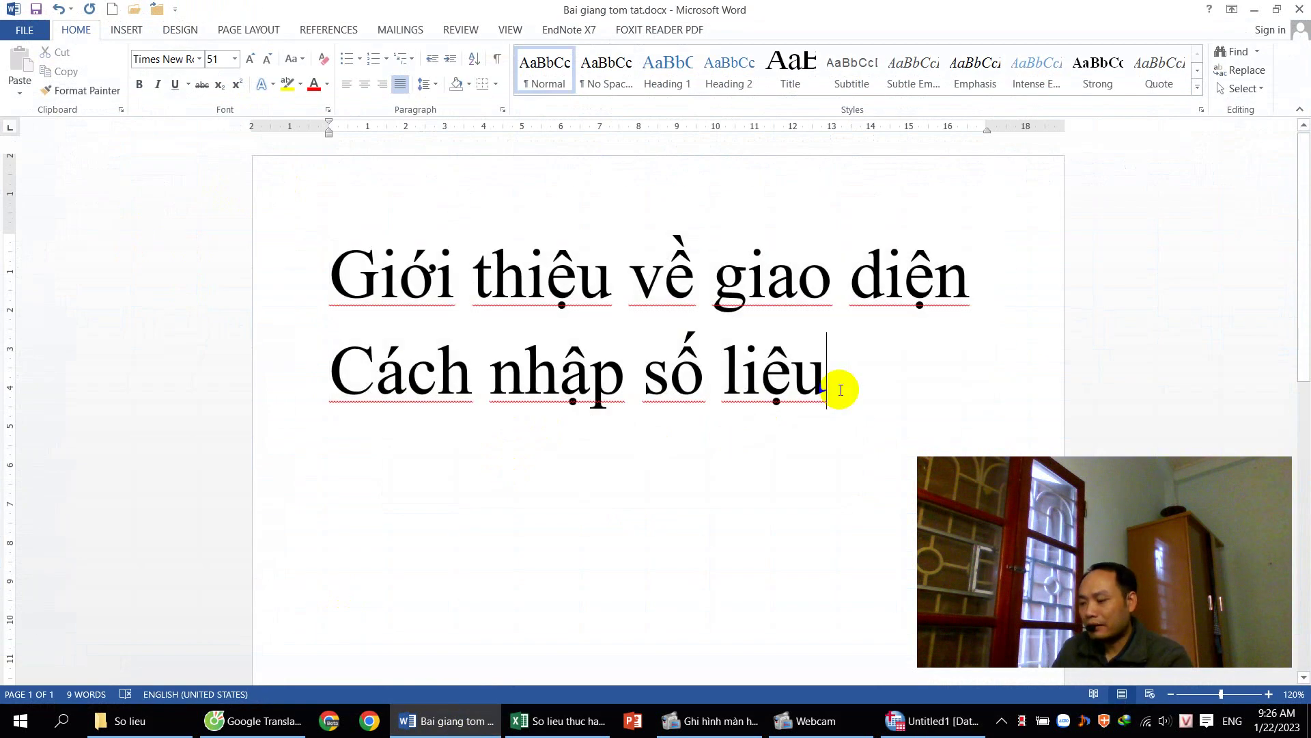
pyautogui.hotkey('ctrl', 'Return')
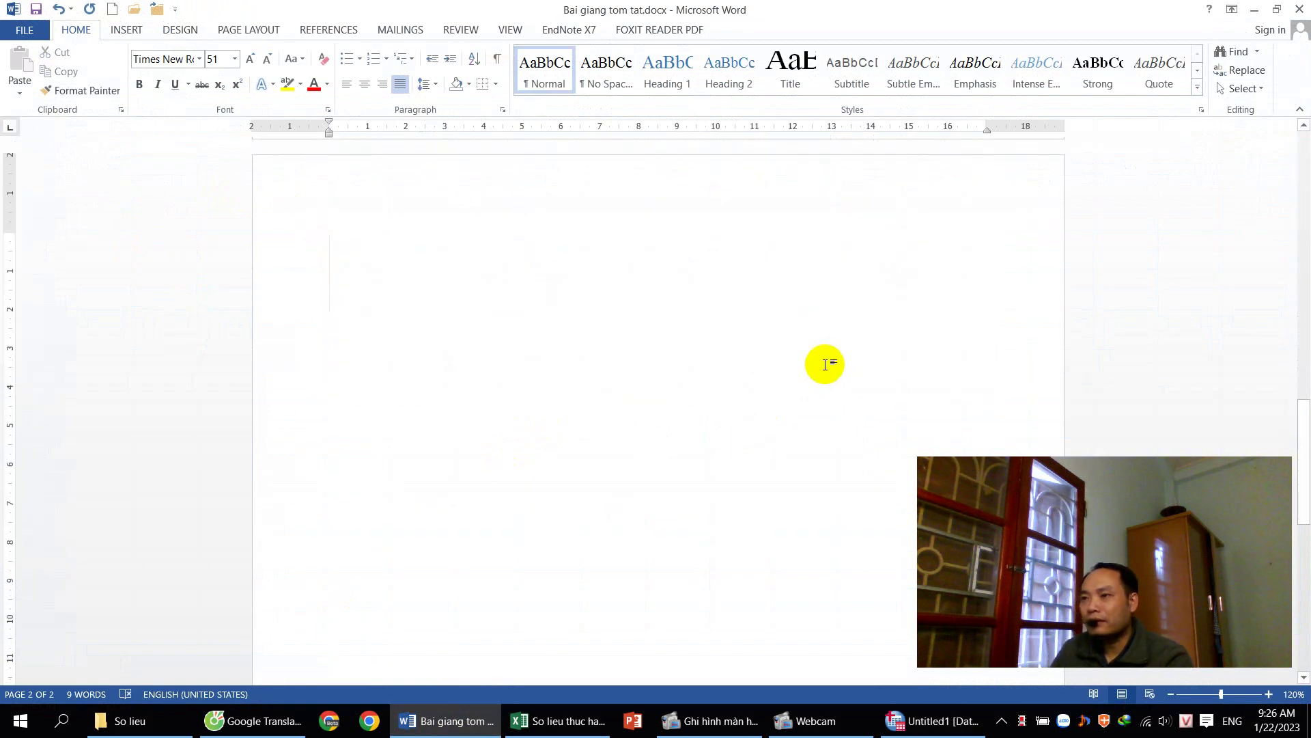
# - Write the heading "Giới thiệu về giao diện của Spss (26)" on the new page, dismissing the chat notification
pyautogui.write('Giô')
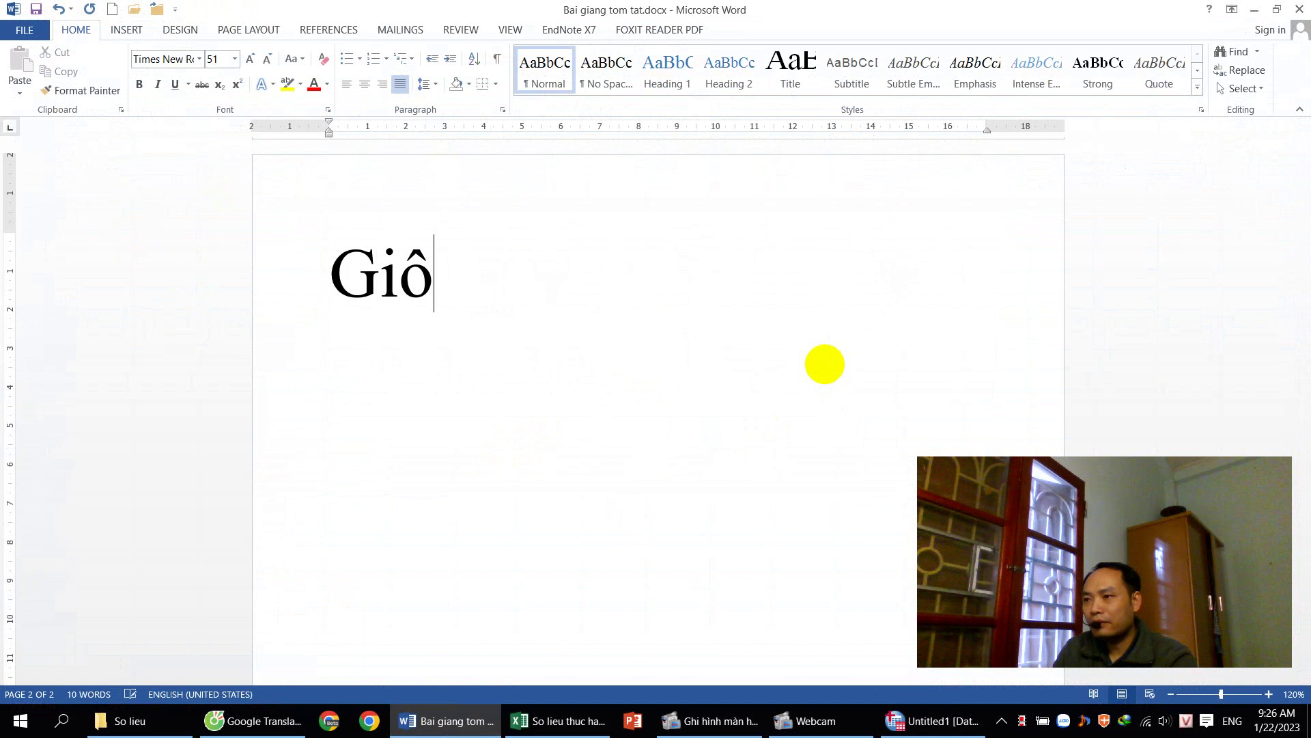
pyautogui.write('wis thiuee')
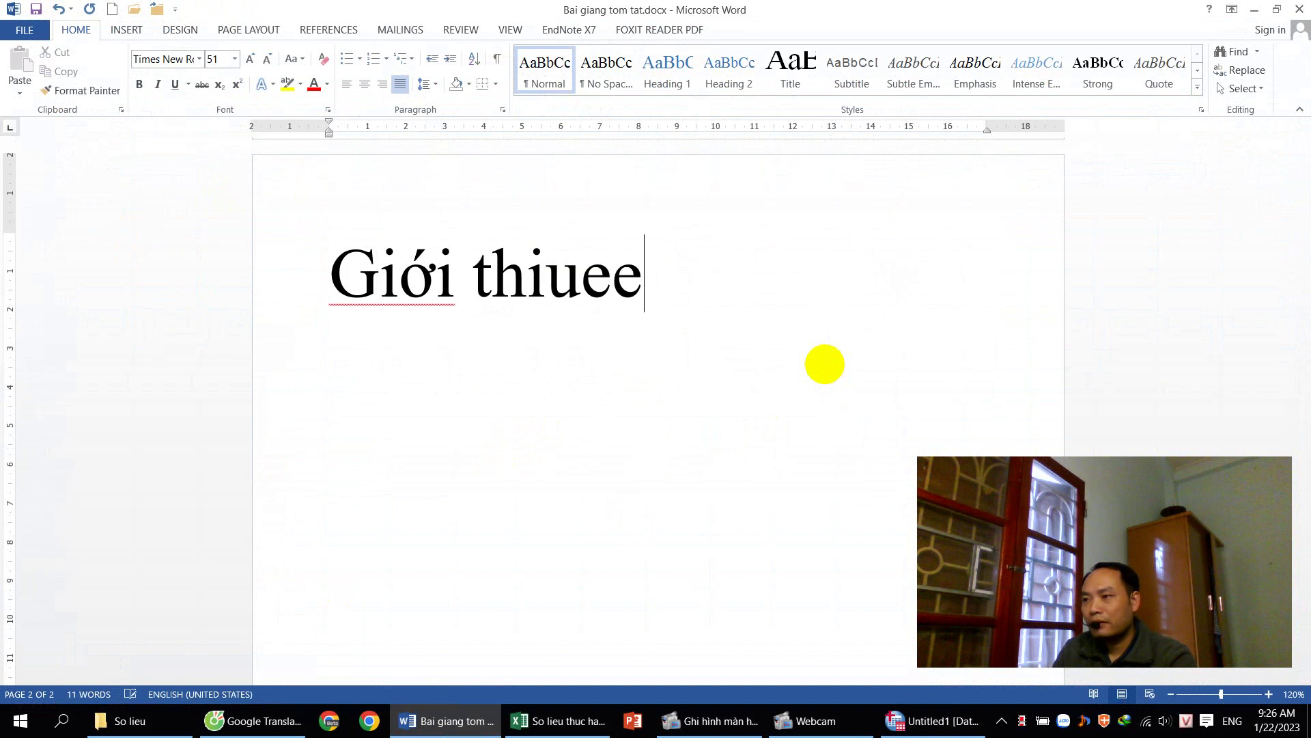
pyautogui.press('BackSpace')
pyautogui.press('BackSpace')
pyautogui.press('BackSpace')
pyautogui.write('eeuj veef giao dieenj cua')
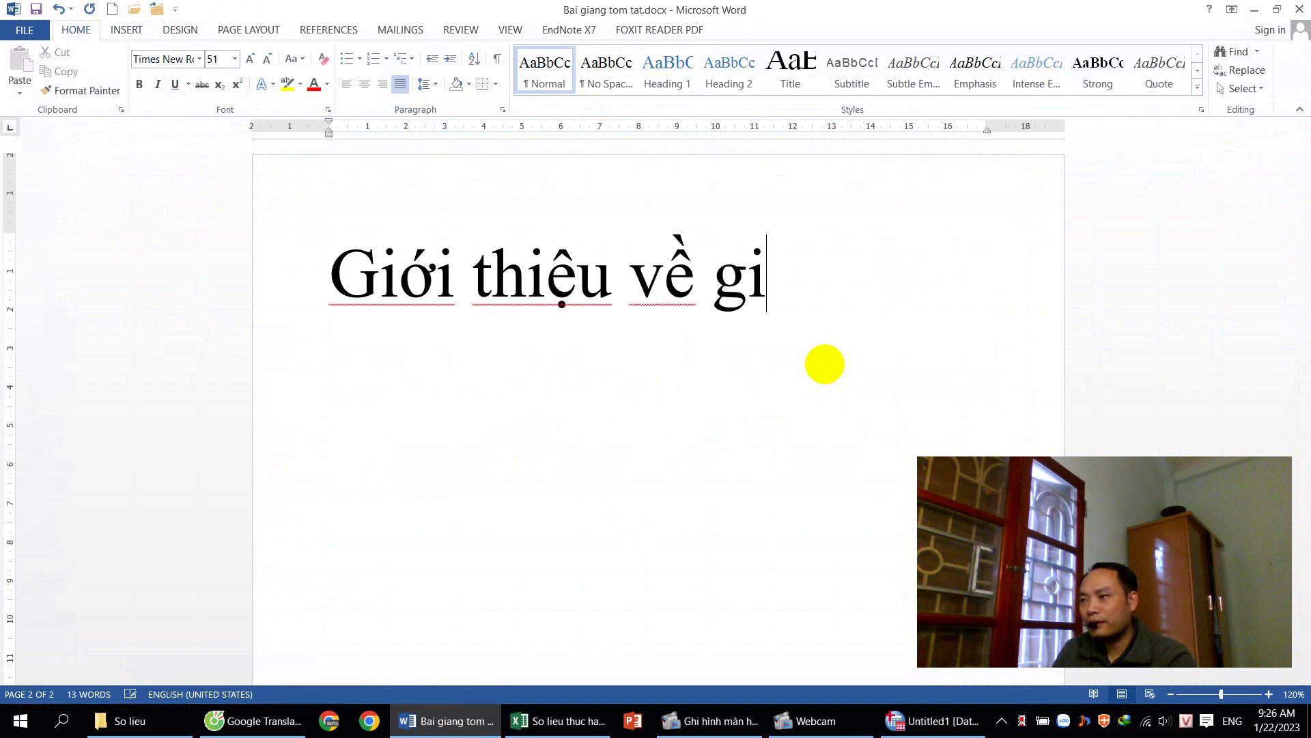
pyautogui.write('r Spss')
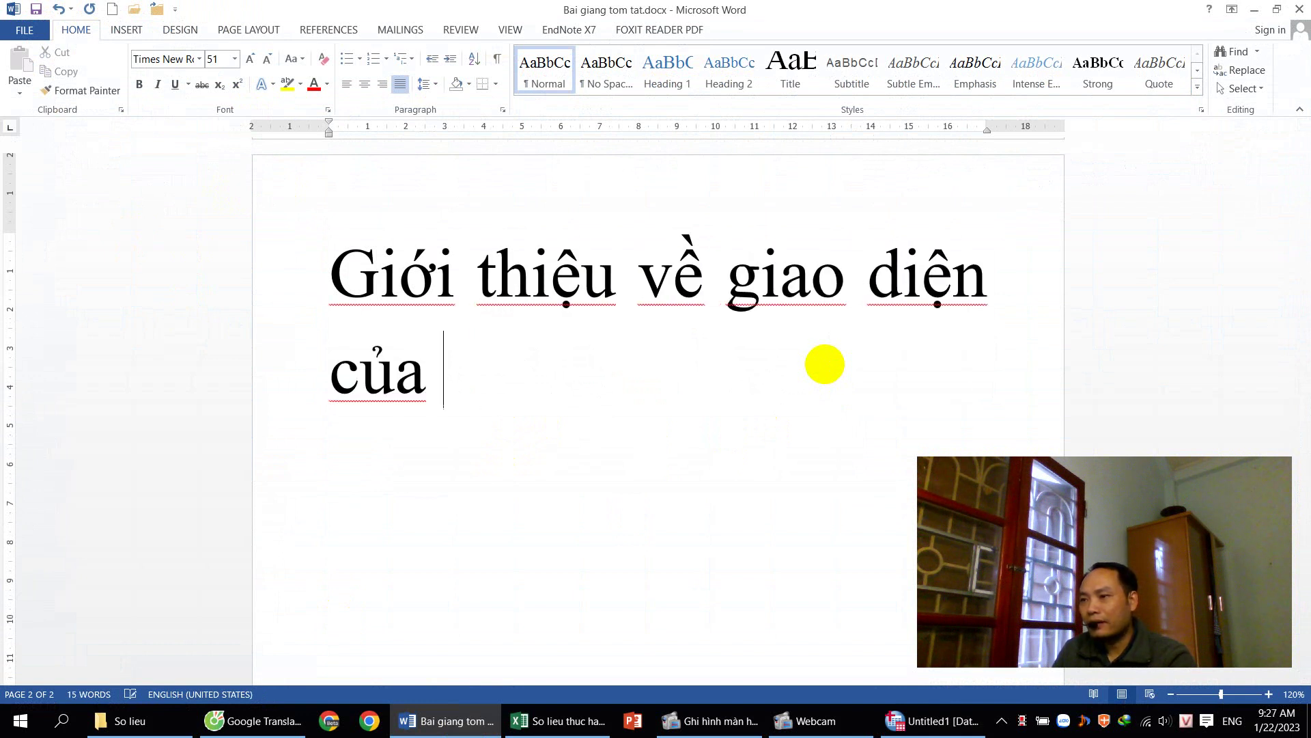
pyautogui.write(' (')
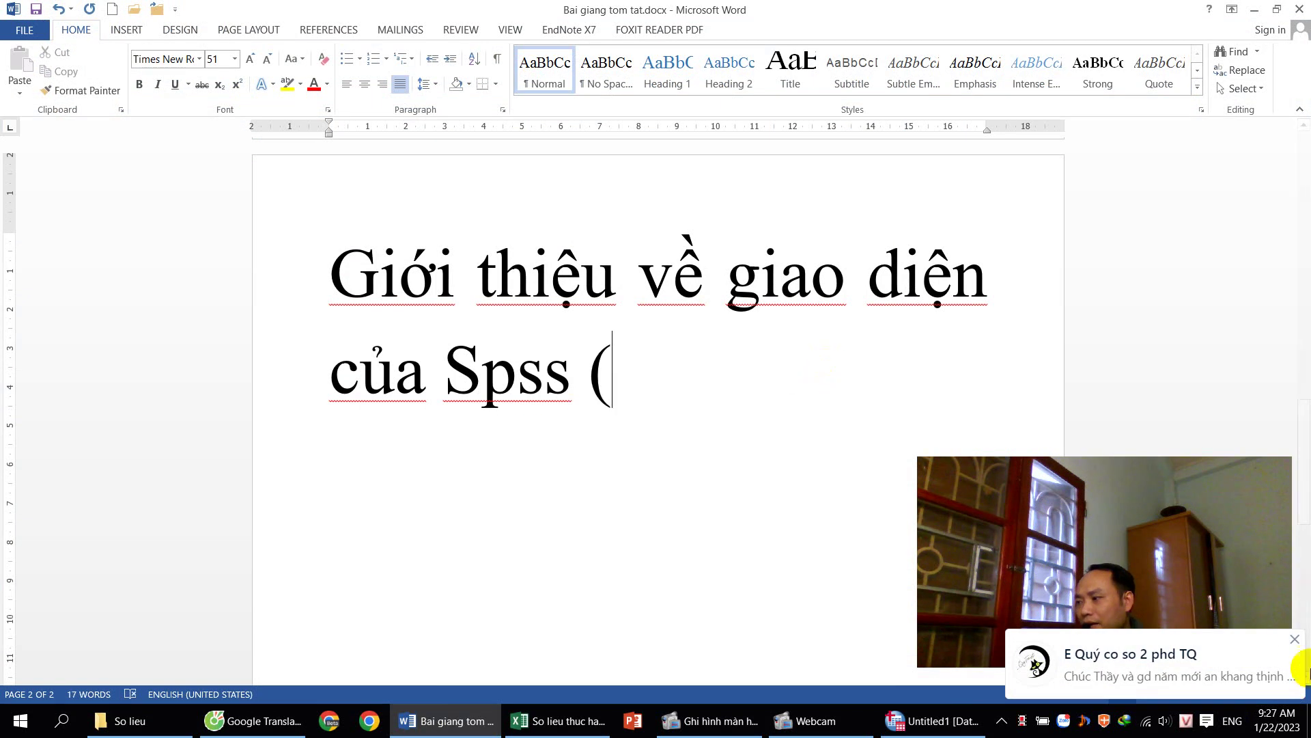
pyautogui.click(1295, 638)
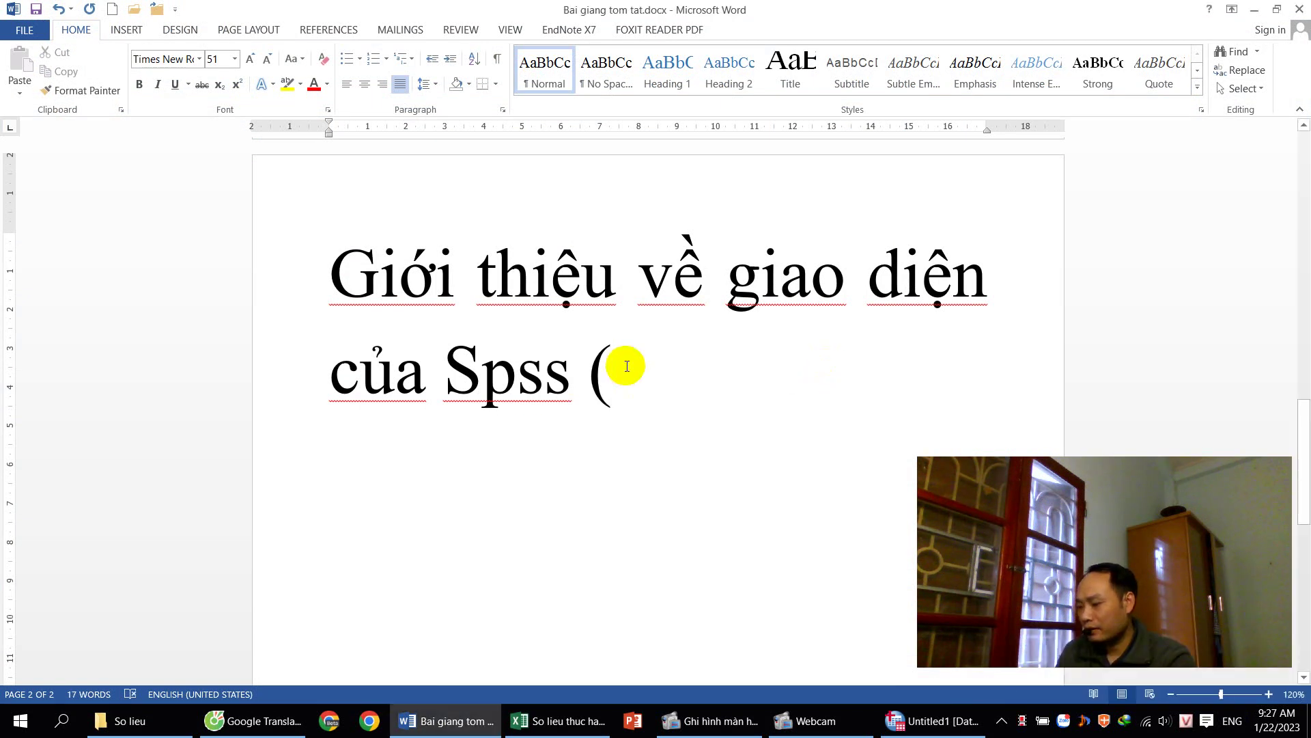
pyautogui.write('26)')
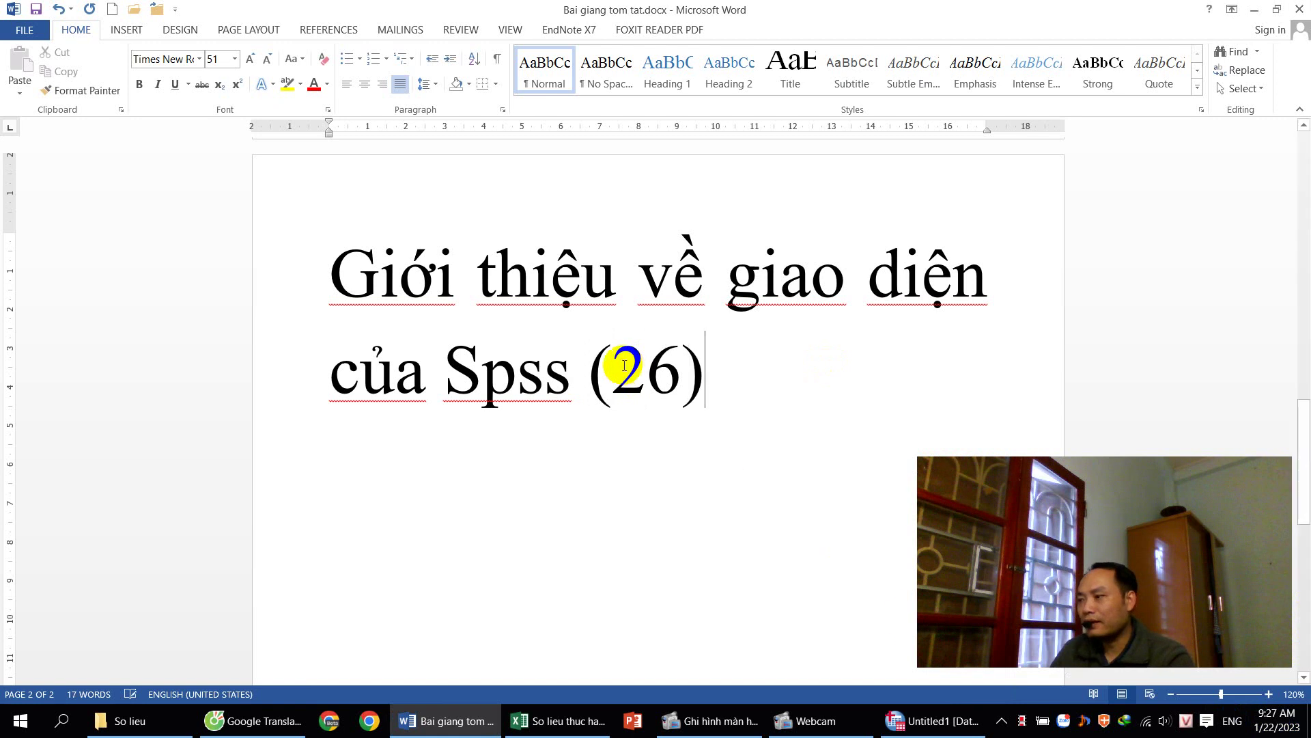
# - Quit the Zalo chat application that is running in the background
pyautogui.rightClick(1066, 722)
pyautogui.click(1066, 722)
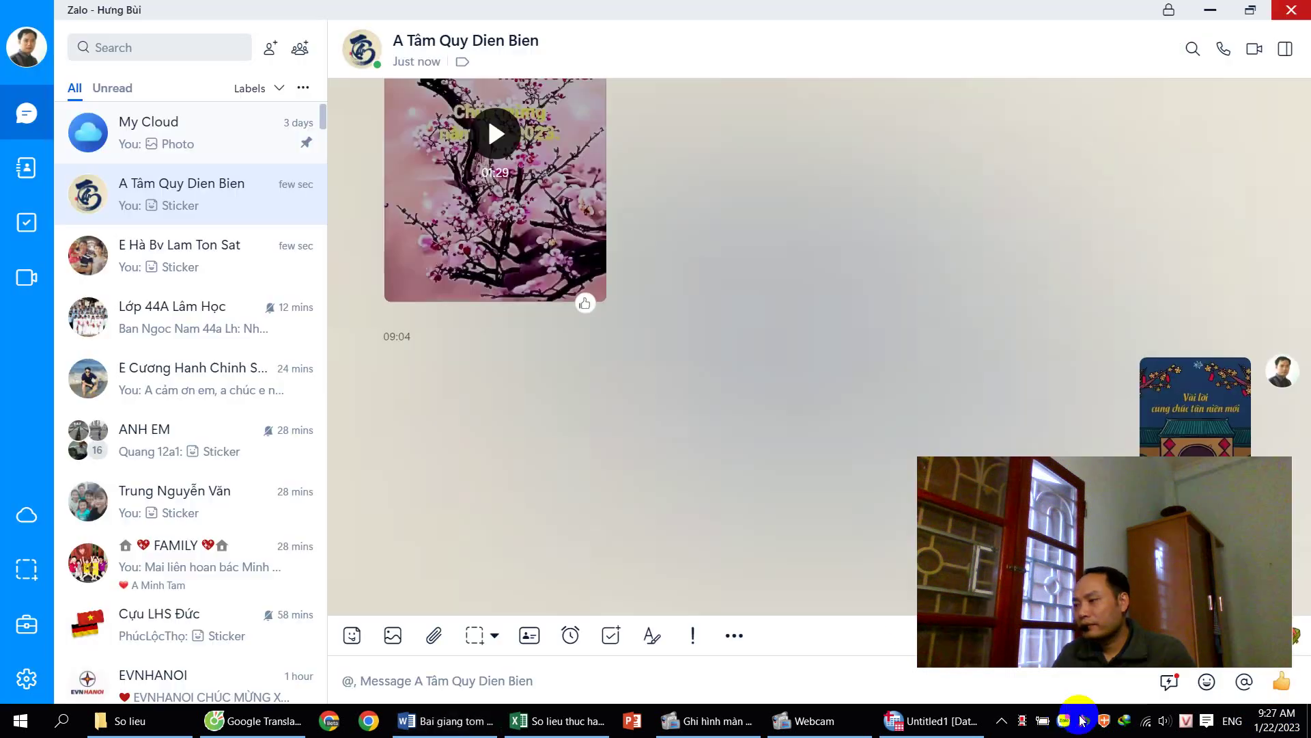
pyautogui.click(1066, 722)
pyautogui.rightClick(1067, 724)
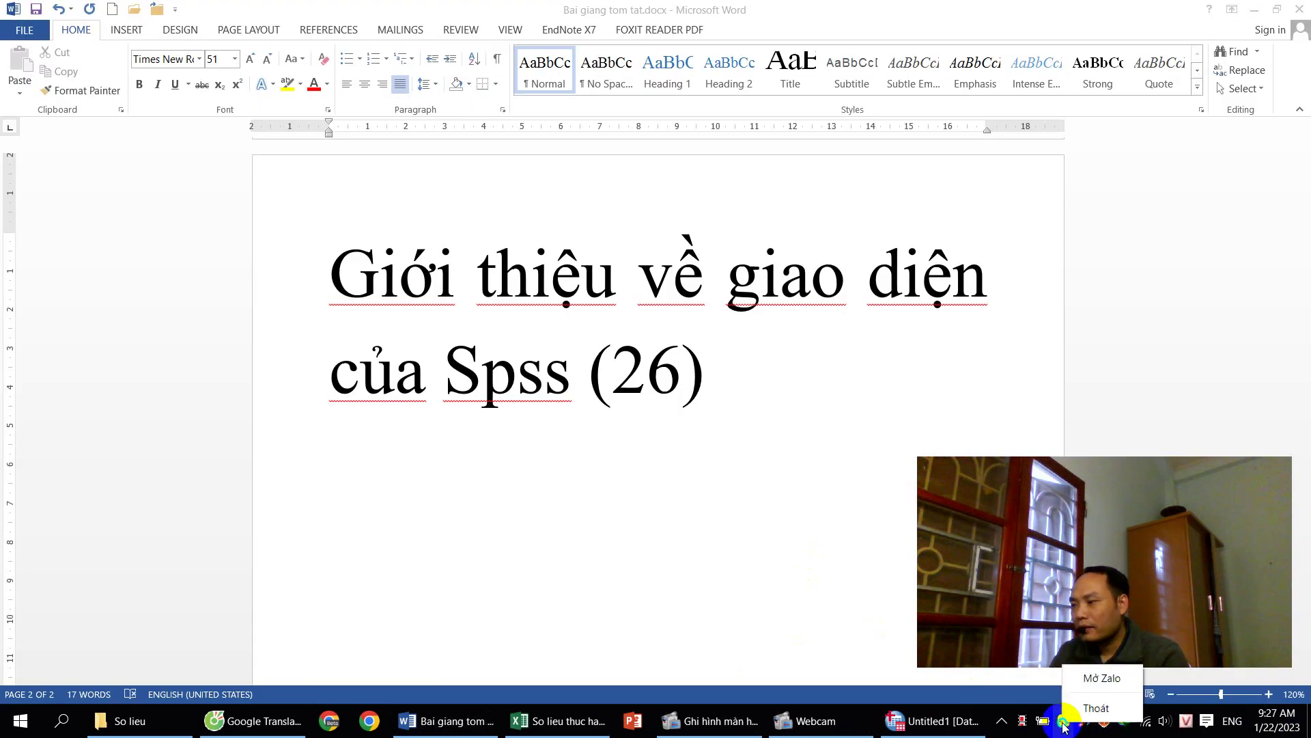
pyautogui.click(780, 514)
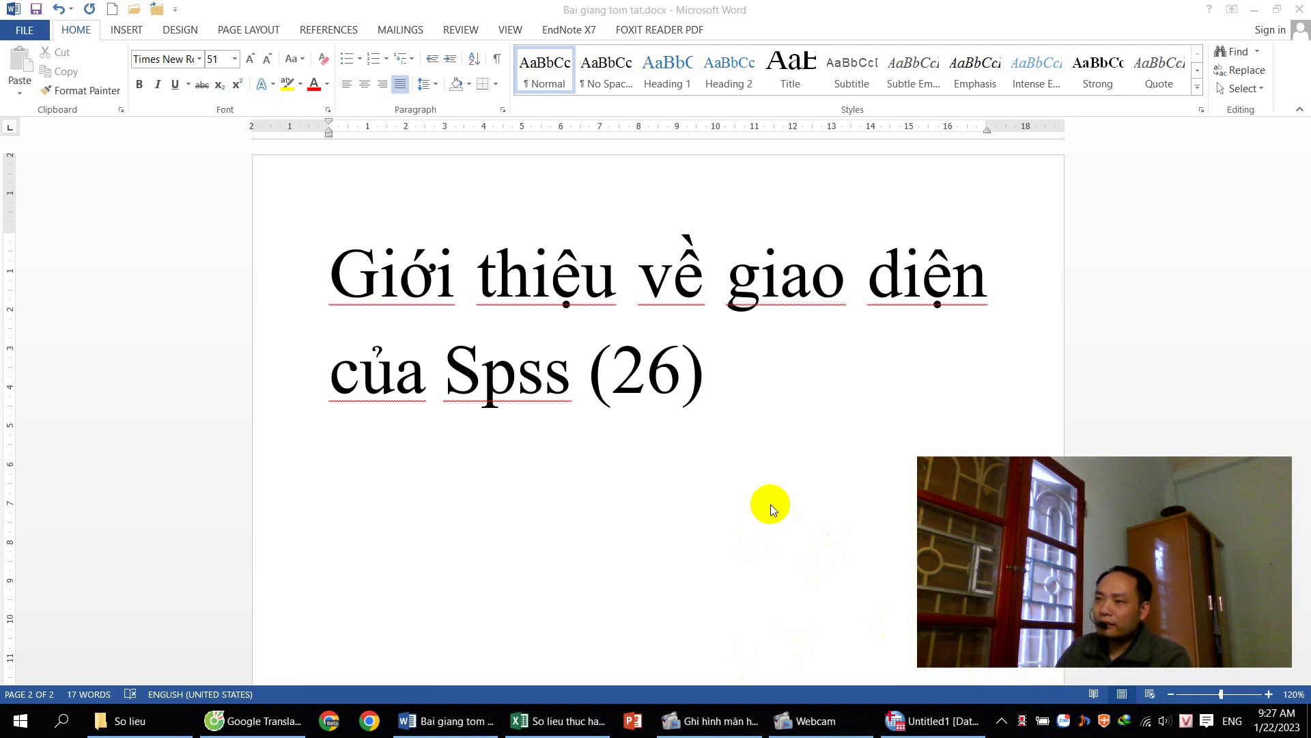
# - Switch to the SPSS Data Editor and compare the Variable View with the Data View of the empty dataset
pyautogui.scroll(-2, 691, 460)
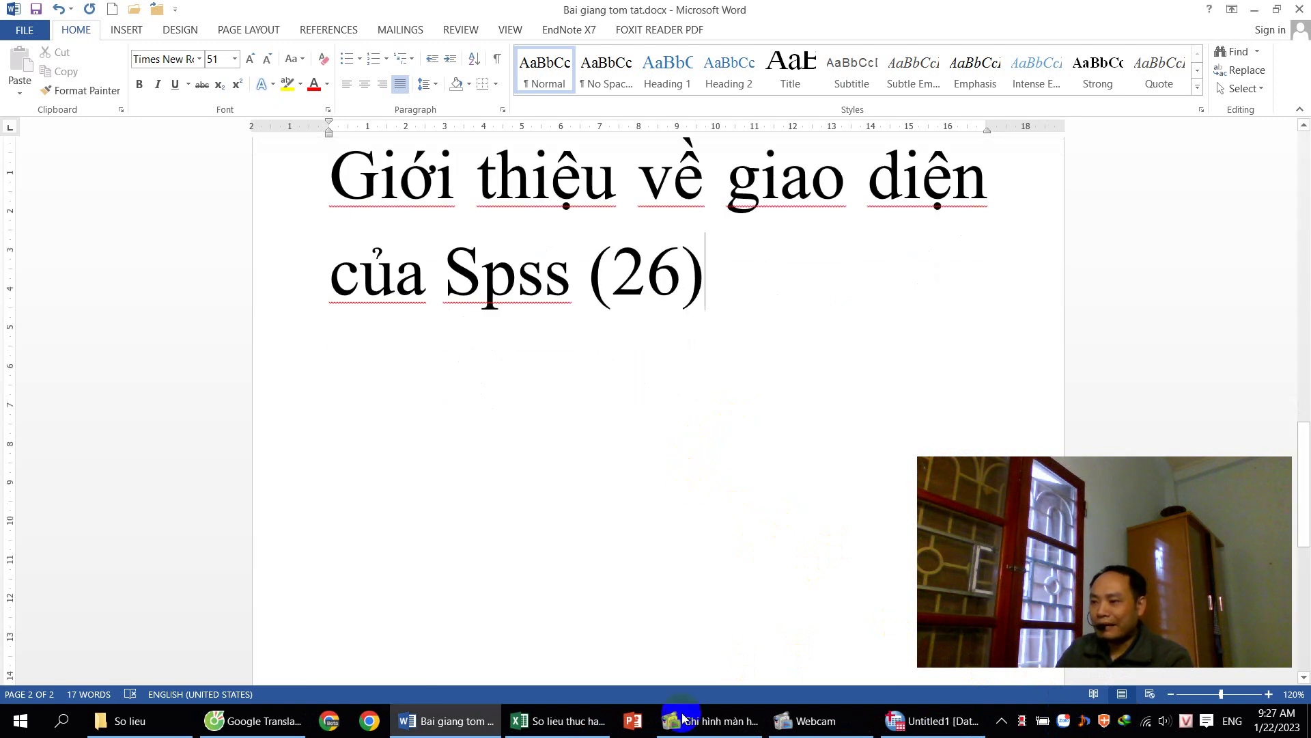
pyautogui.click(897, 729)
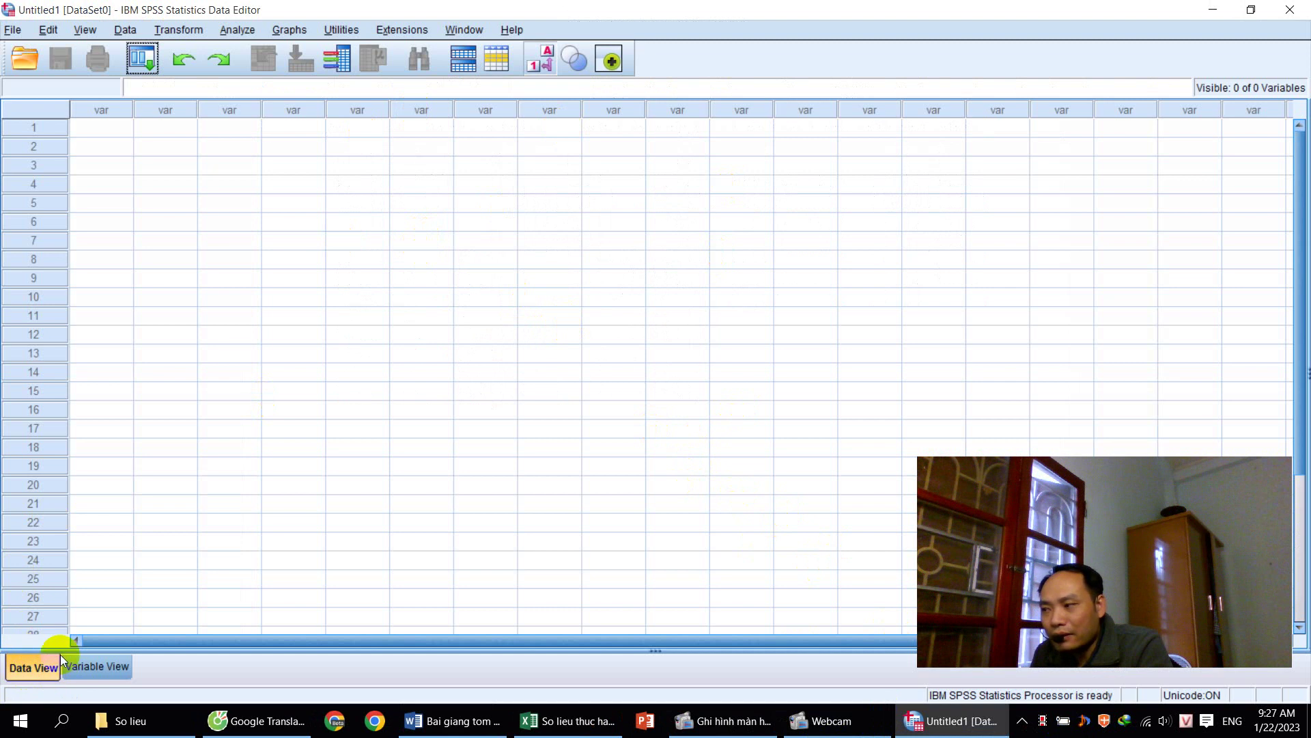
pyautogui.click(101, 670)
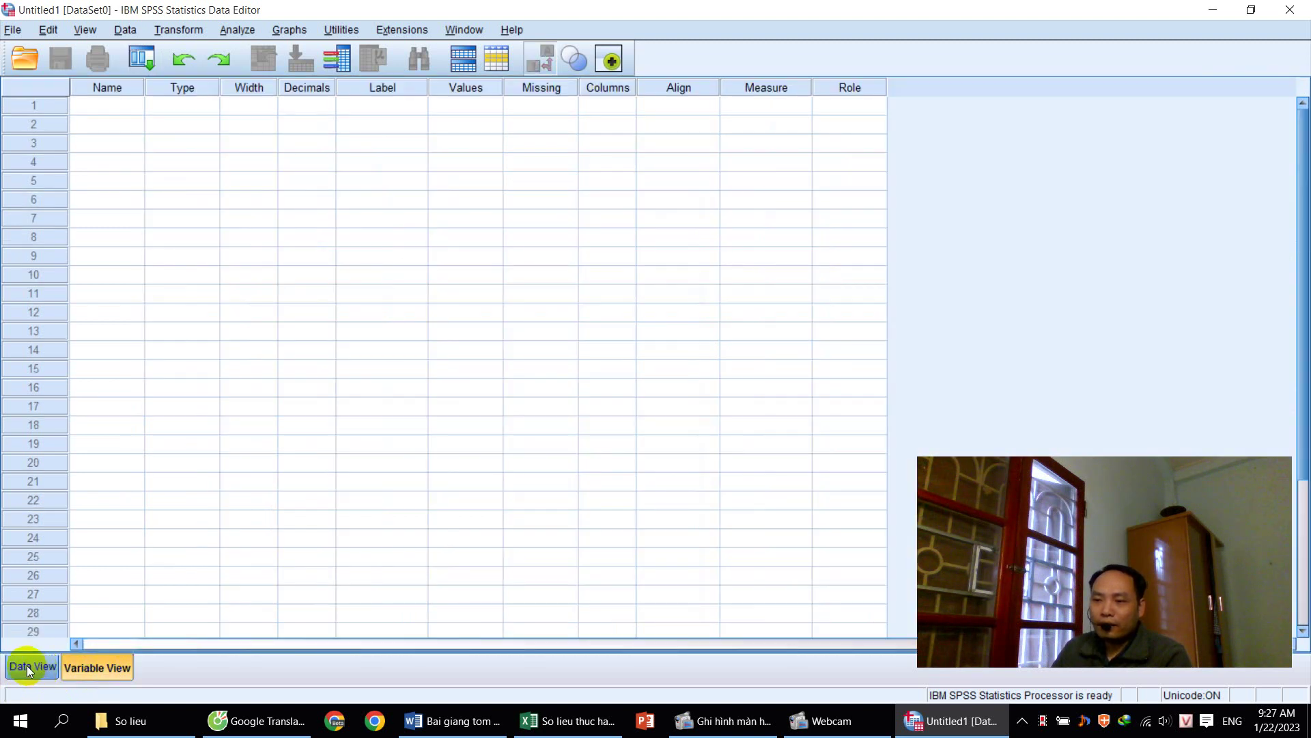
pyautogui.click(29, 666)
pyautogui.click(95, 669)
pyautogui.click(34, 669)
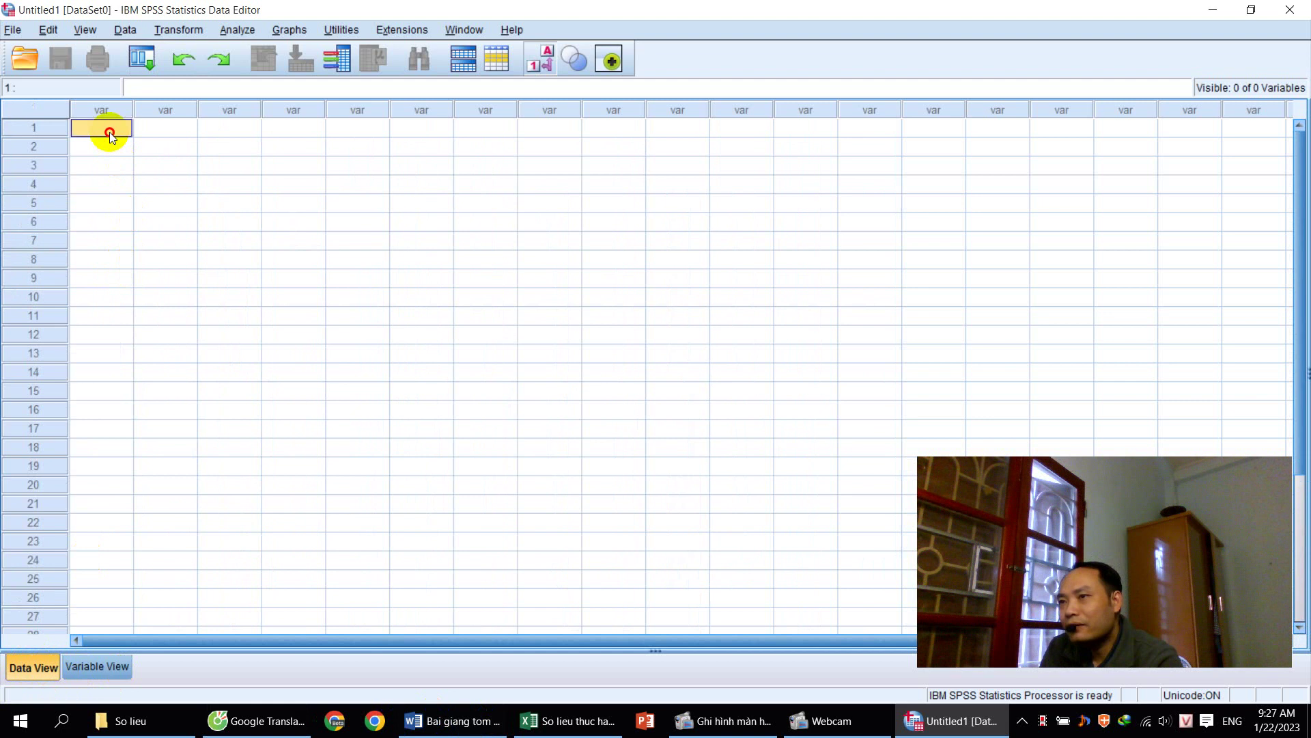
# - Examine the Data View grid by selecting a block of seven columns by eleven rows and single cells in the first two rows
pyautogui.moveTo(112, 145); pyautogui.dragTo(498, 321)
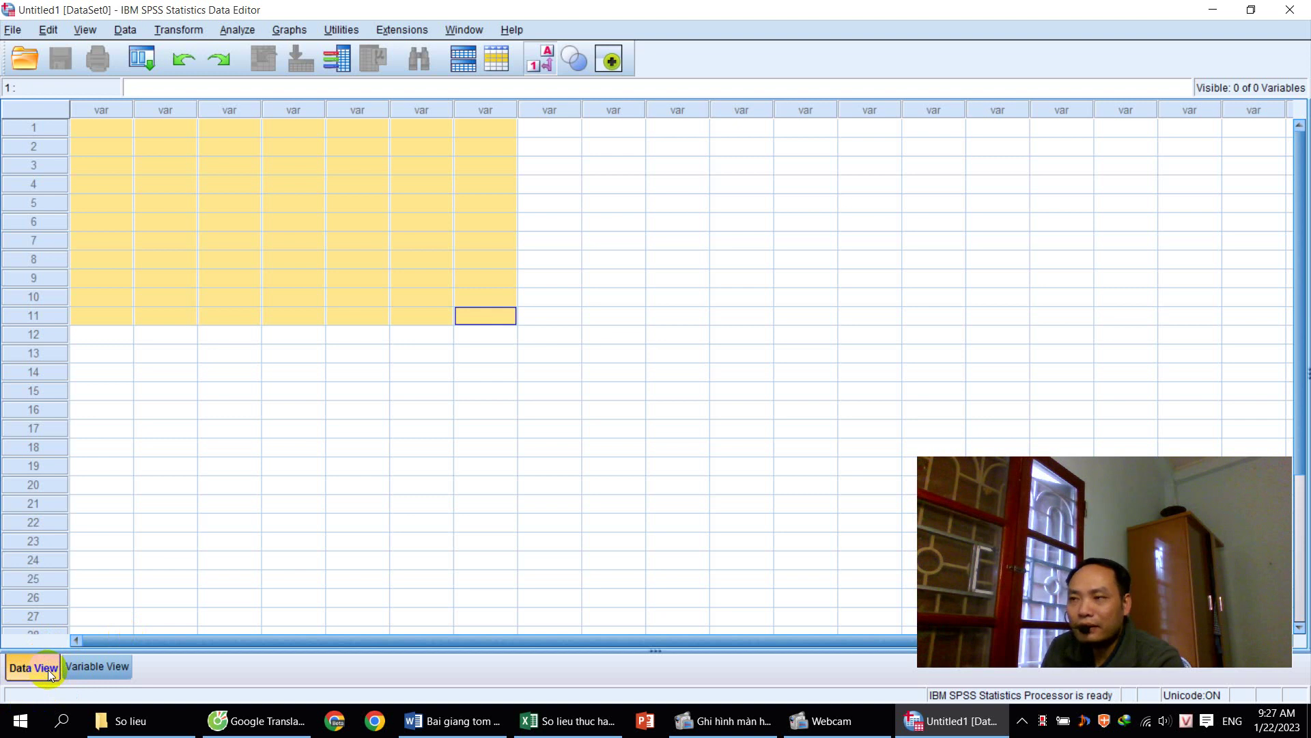
pyautogui.click(97, 128)
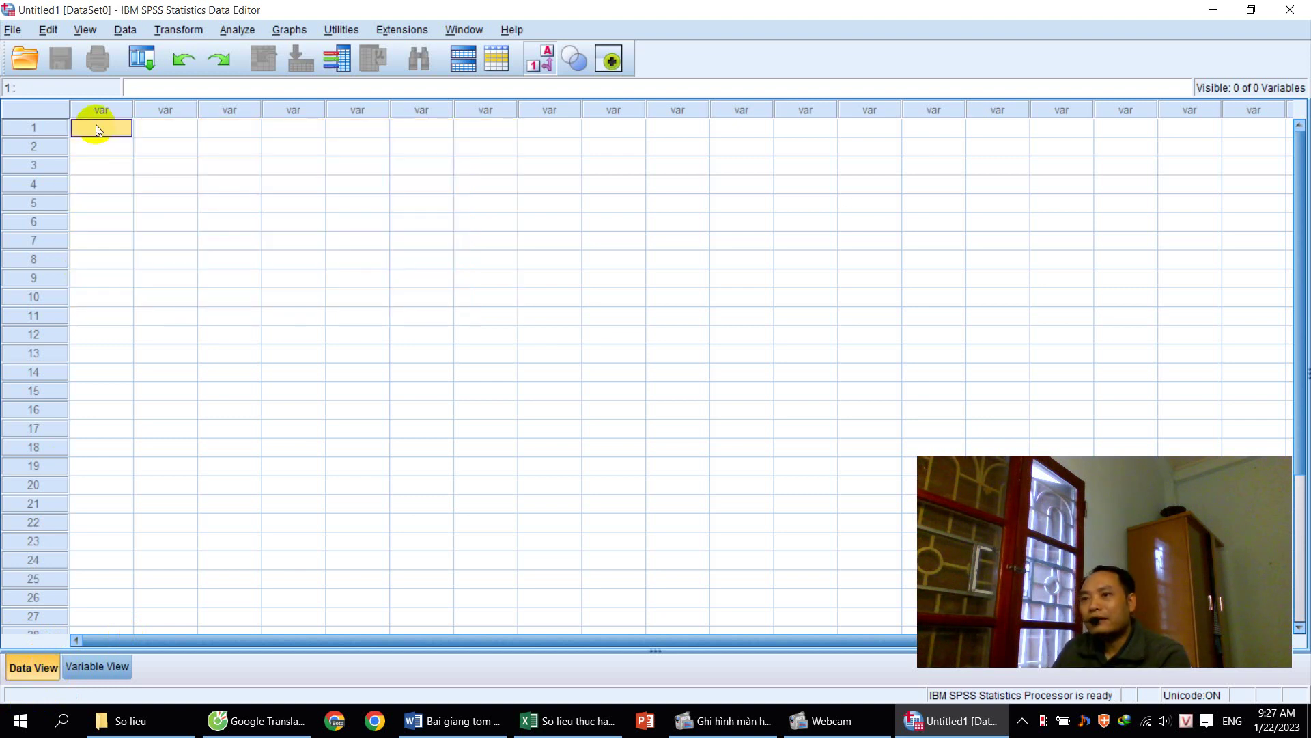
pyautogui.click(162, 129)
pyautogui.click(224, 127)
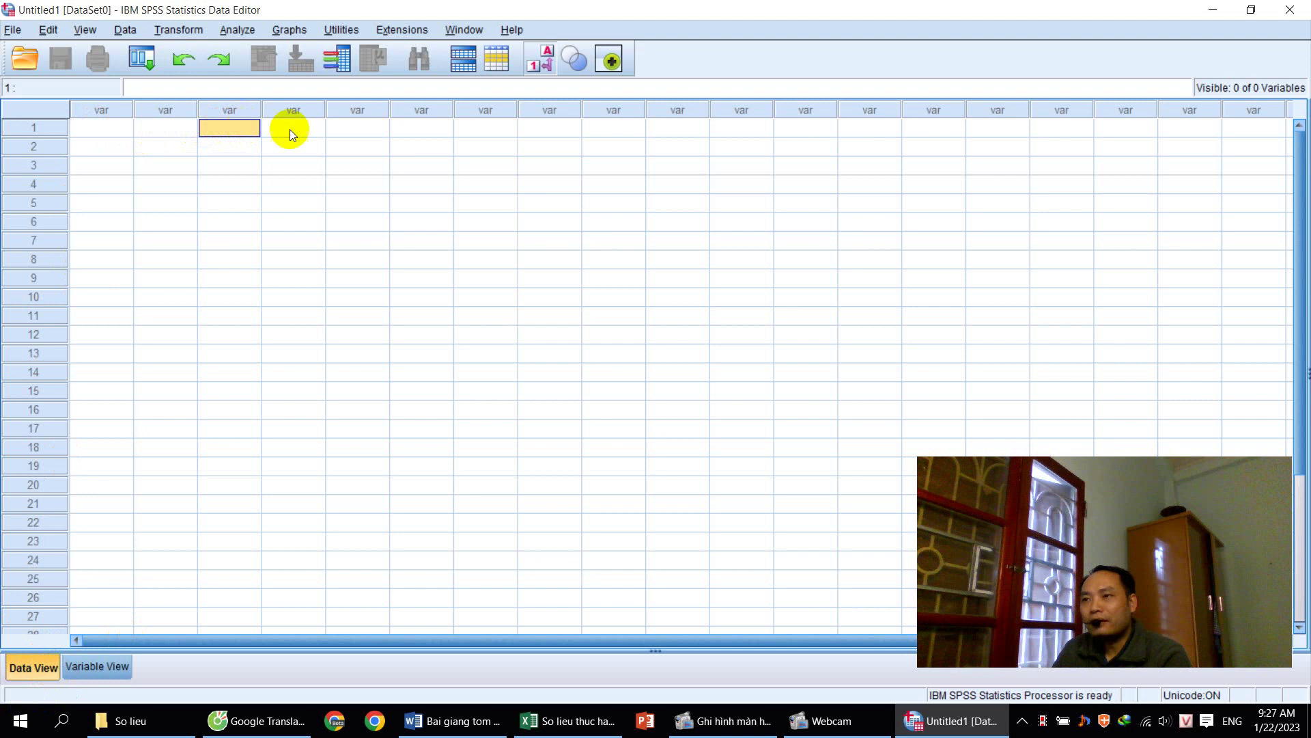
pyautogui.click(300, 130)
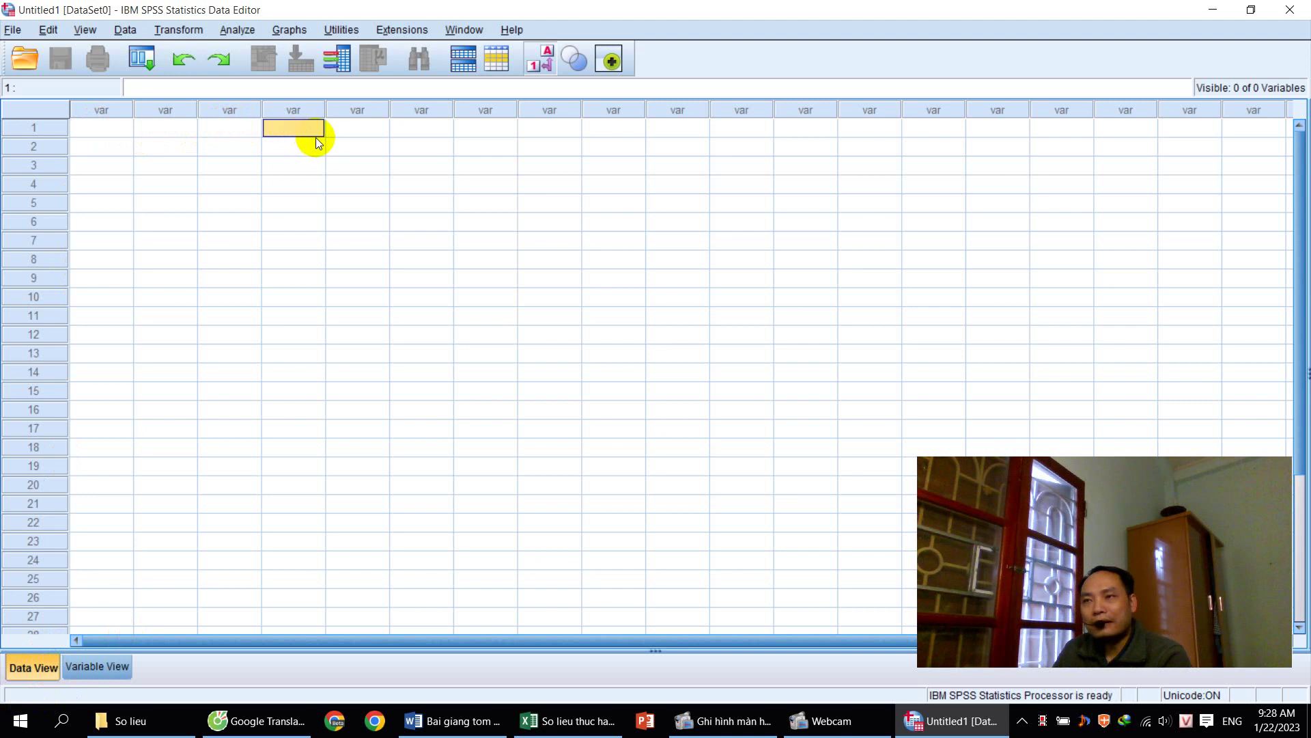
pyautogui.click(104, 127)
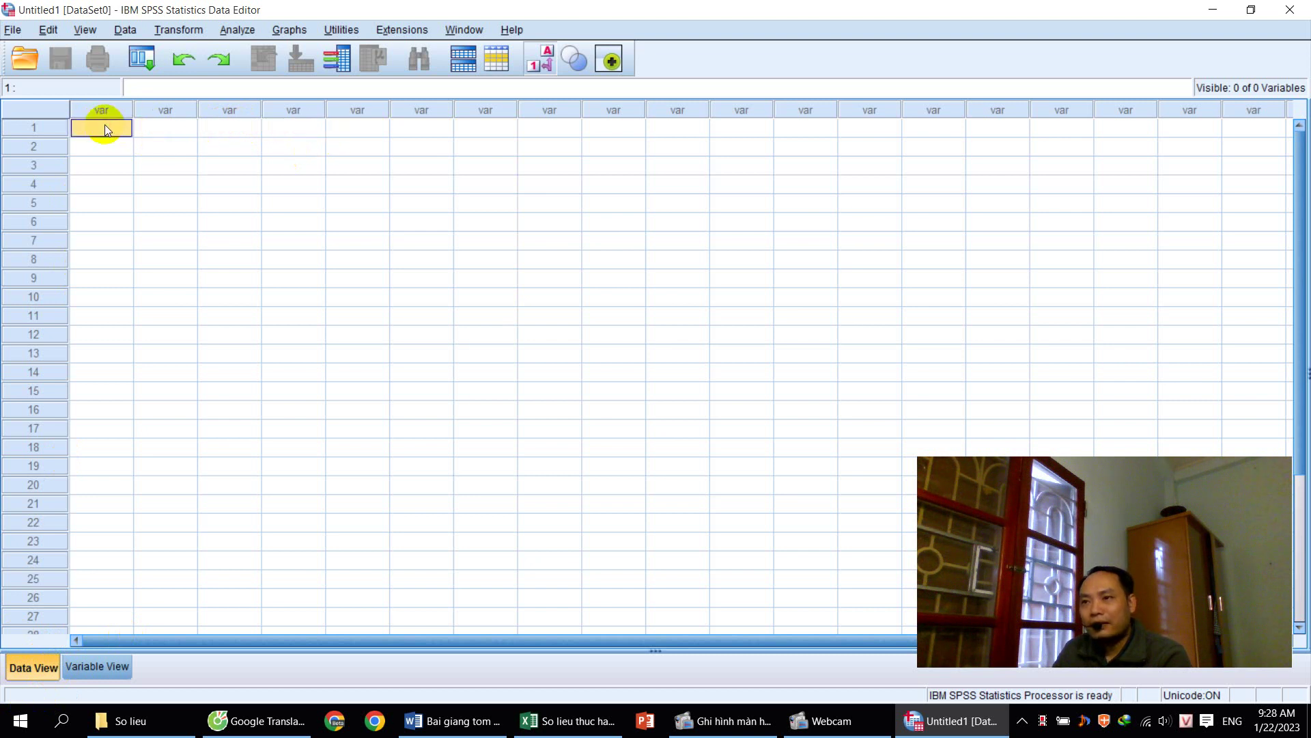
pyautogui.click(170, 147)
pyautogui.click(247, 153)
pyautogui.click(293, 145)
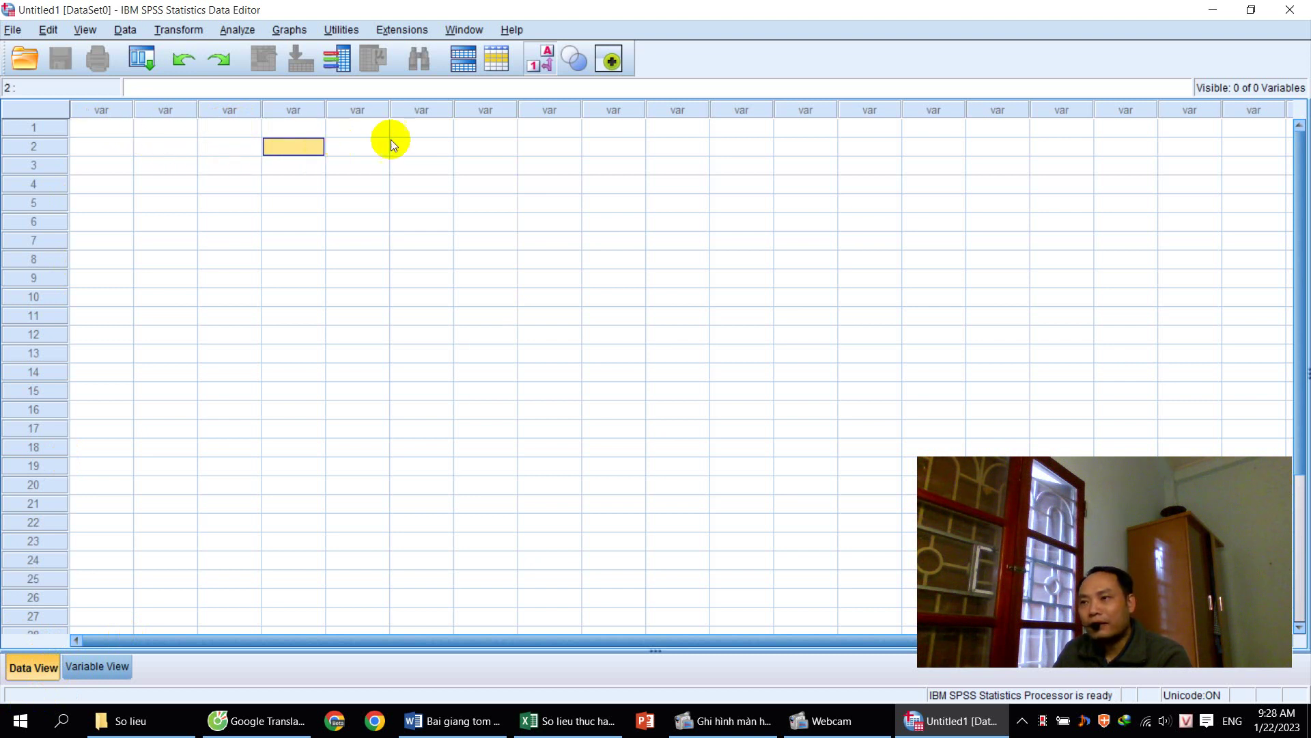
pyautogui.click(396, 142)
pyautogui.click(549, 146)
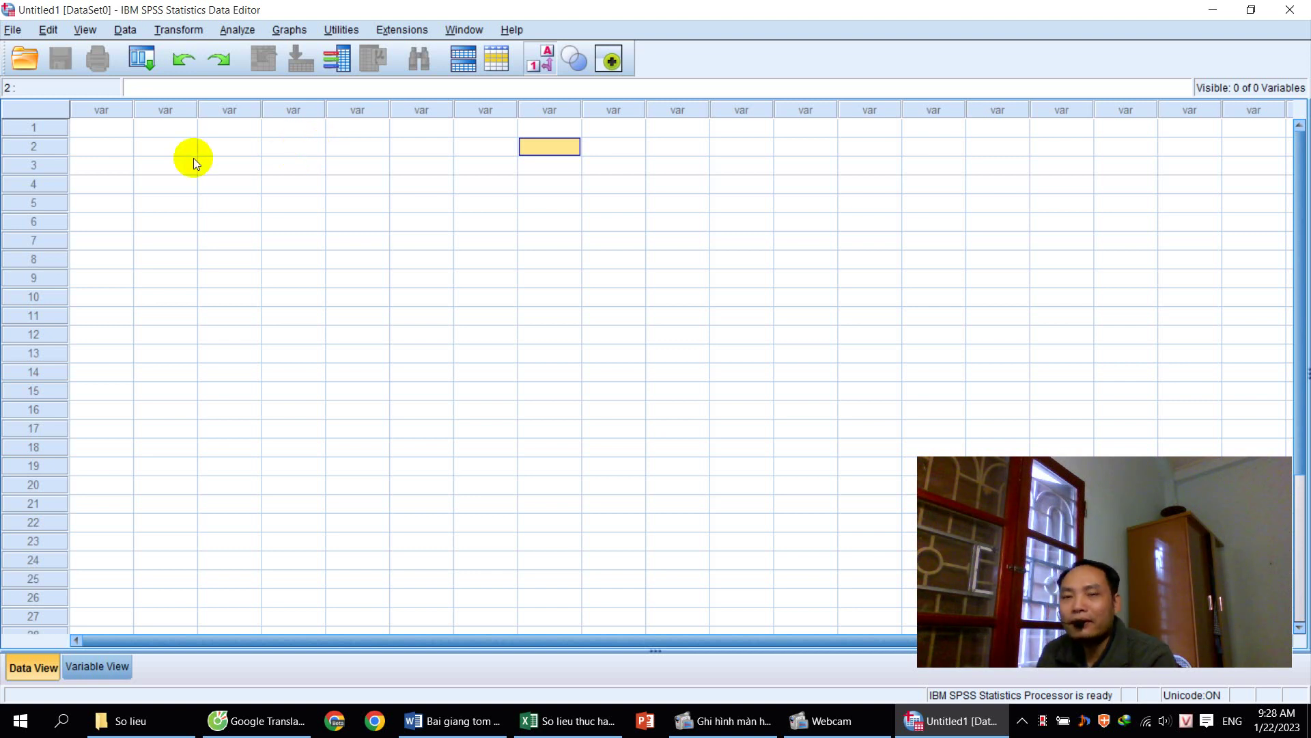
# - Examine the variable columns in the Data View by selecting the first seven columns one after another
pyautogui.click(110, 108)
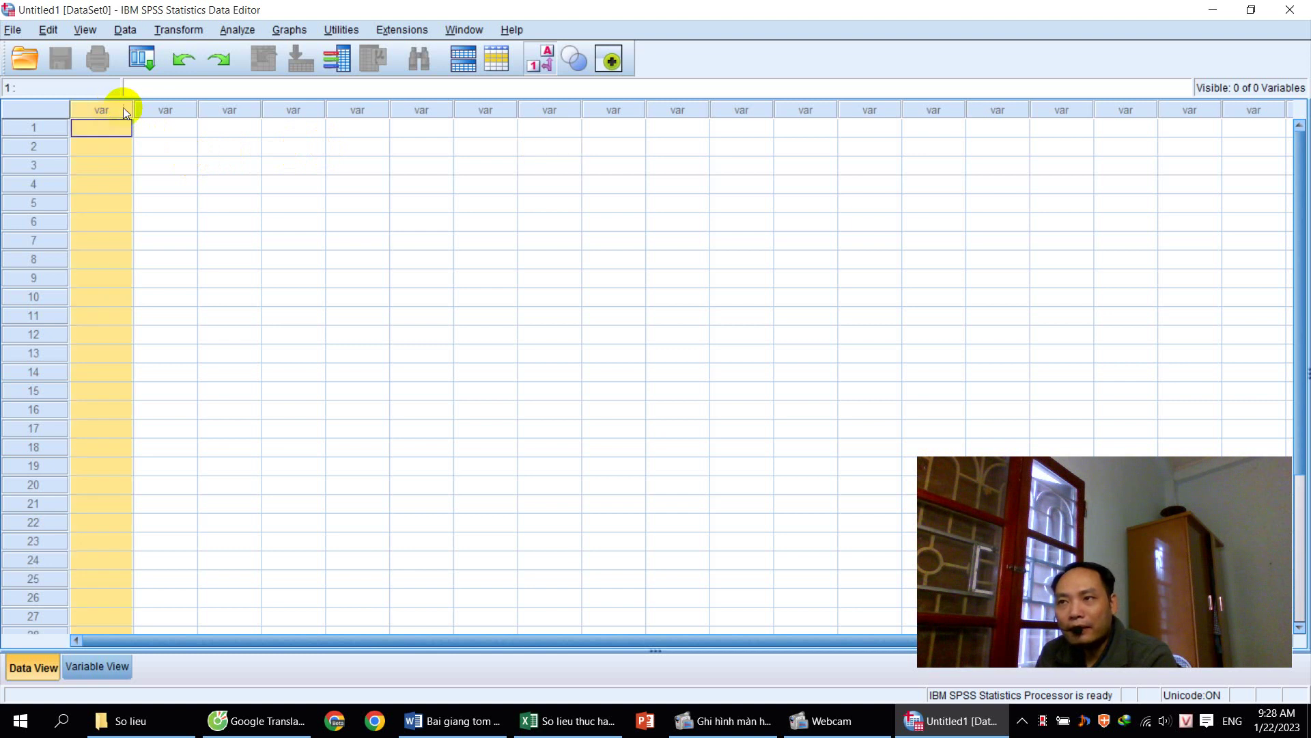
pyautogui.click(174, 107)
pyautogui.click(232, 110)
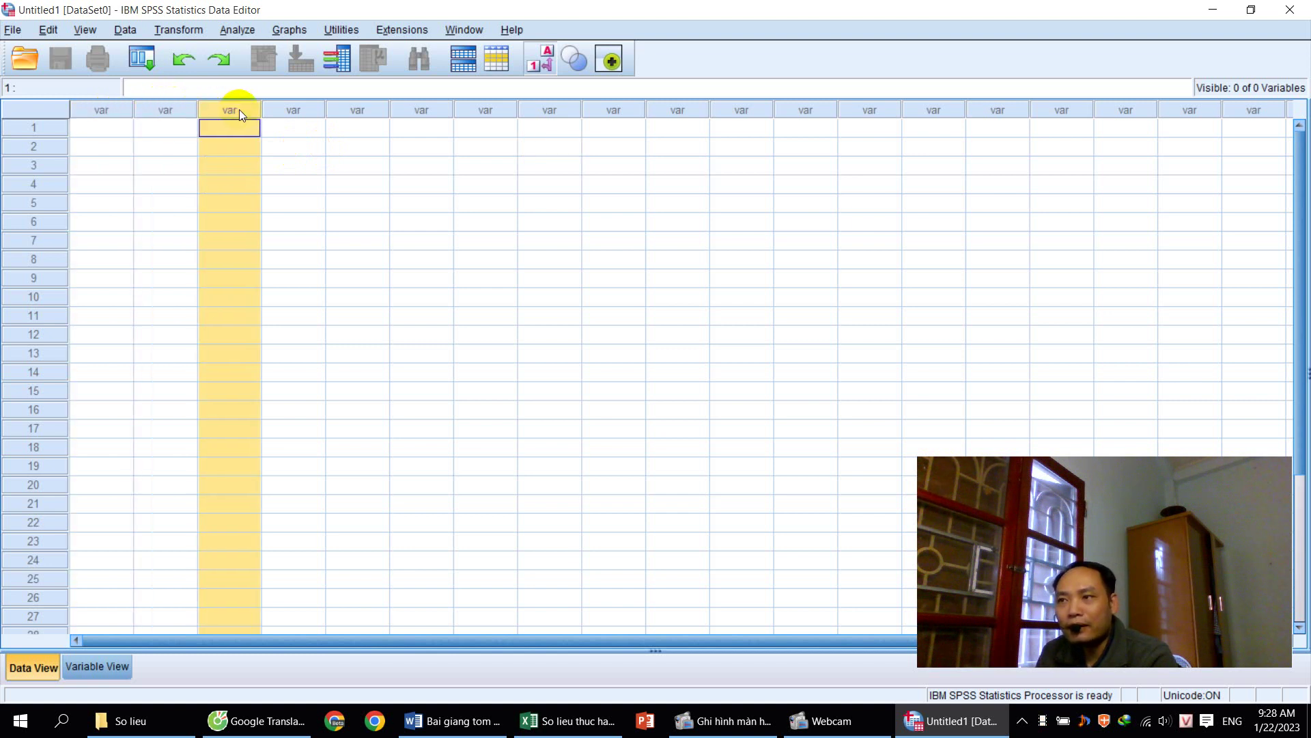
pyautogui.click(289, 109)
pyautogui.click(363, 109)
pyautogui.click(424, 109)
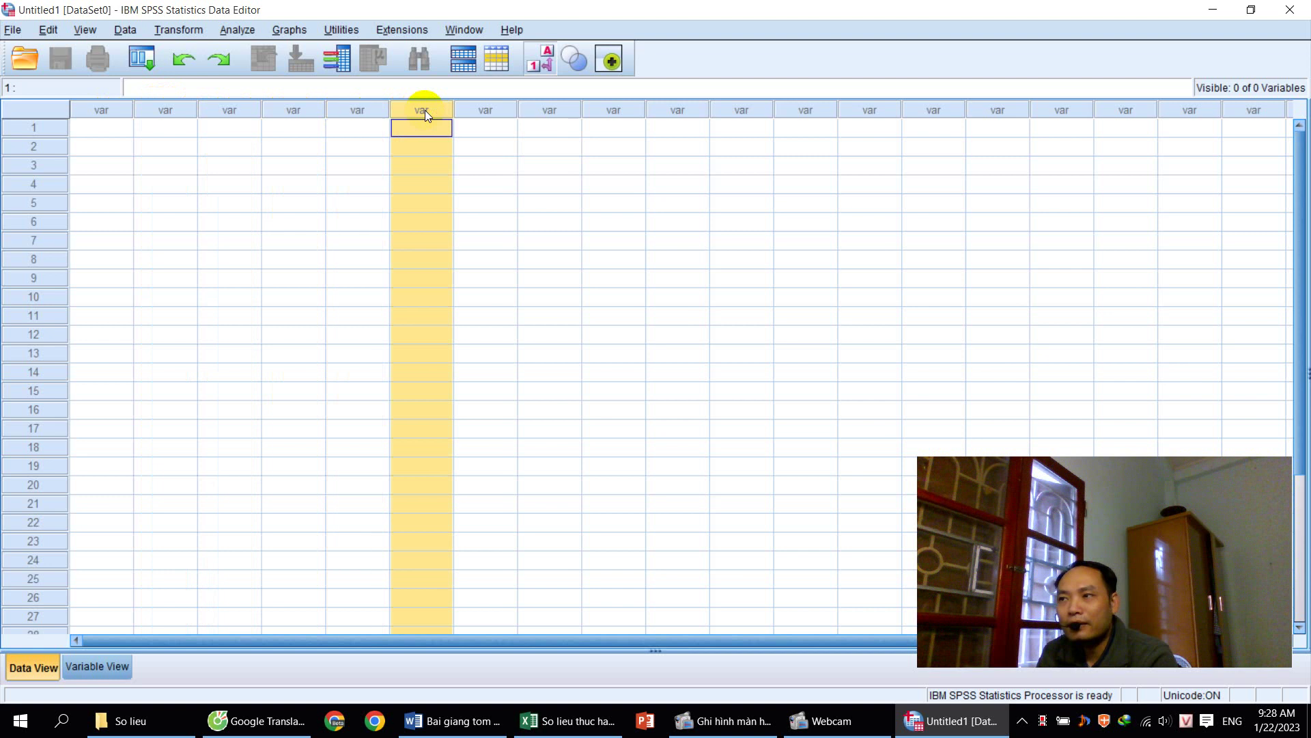
pyautogui.click(480, 108)
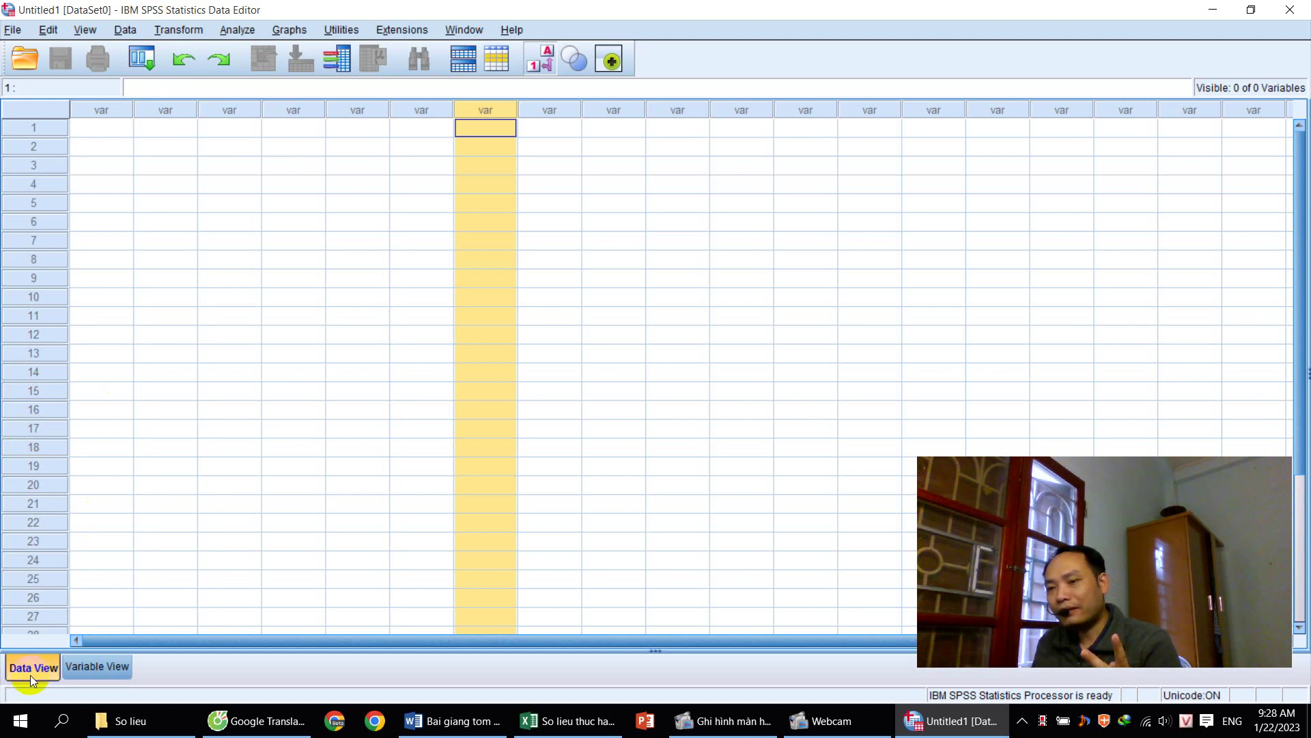
# - Compare with the Variable View, then select rows 1 to 18 in each of the first three Data View columns
pyautogui.click(105, 669)
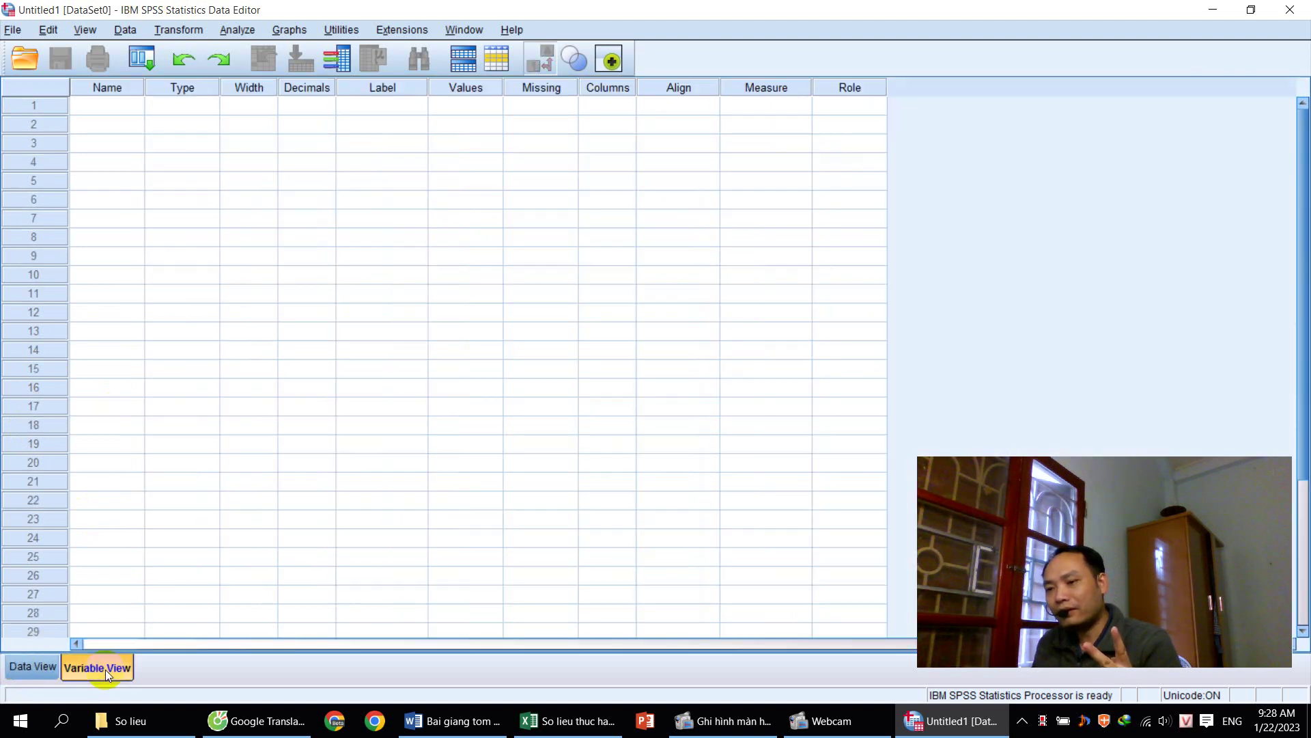
pyautogui.click(27, 667)
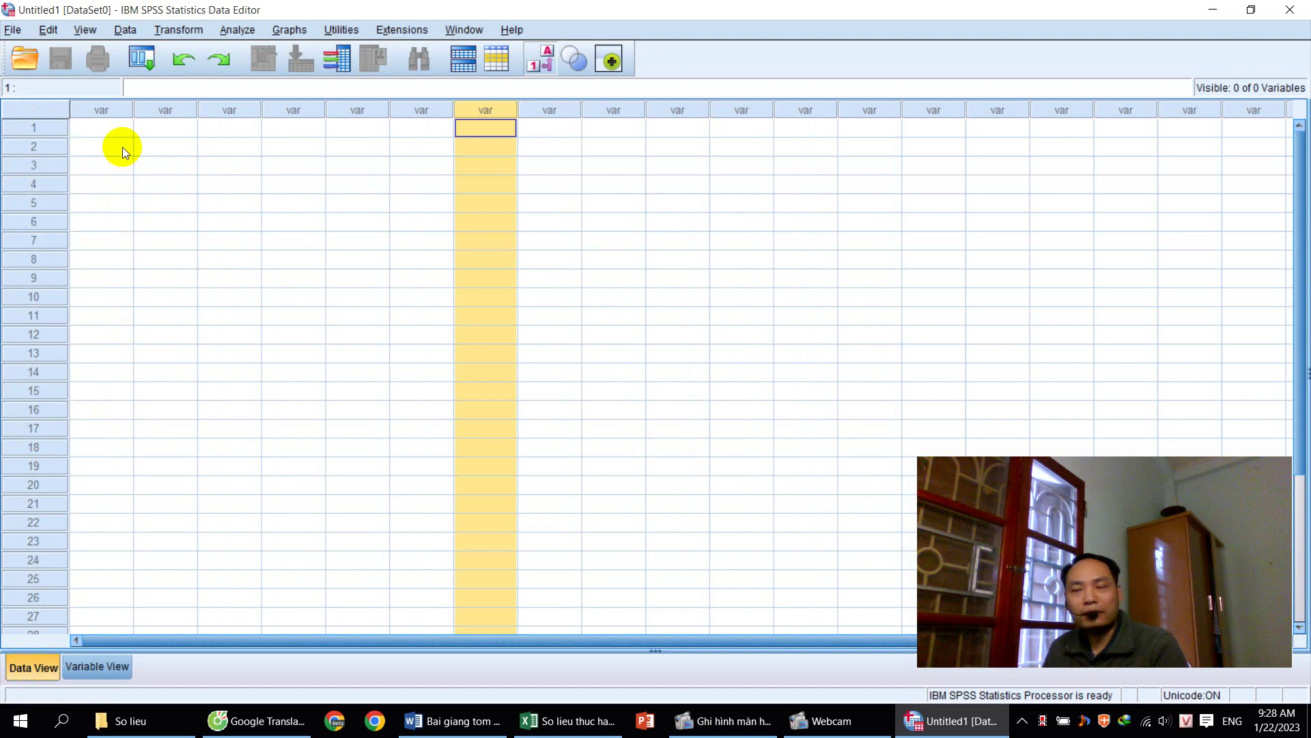
pyautogui.moveTo(116, 129); pyautogui.dragTo(108, 444)
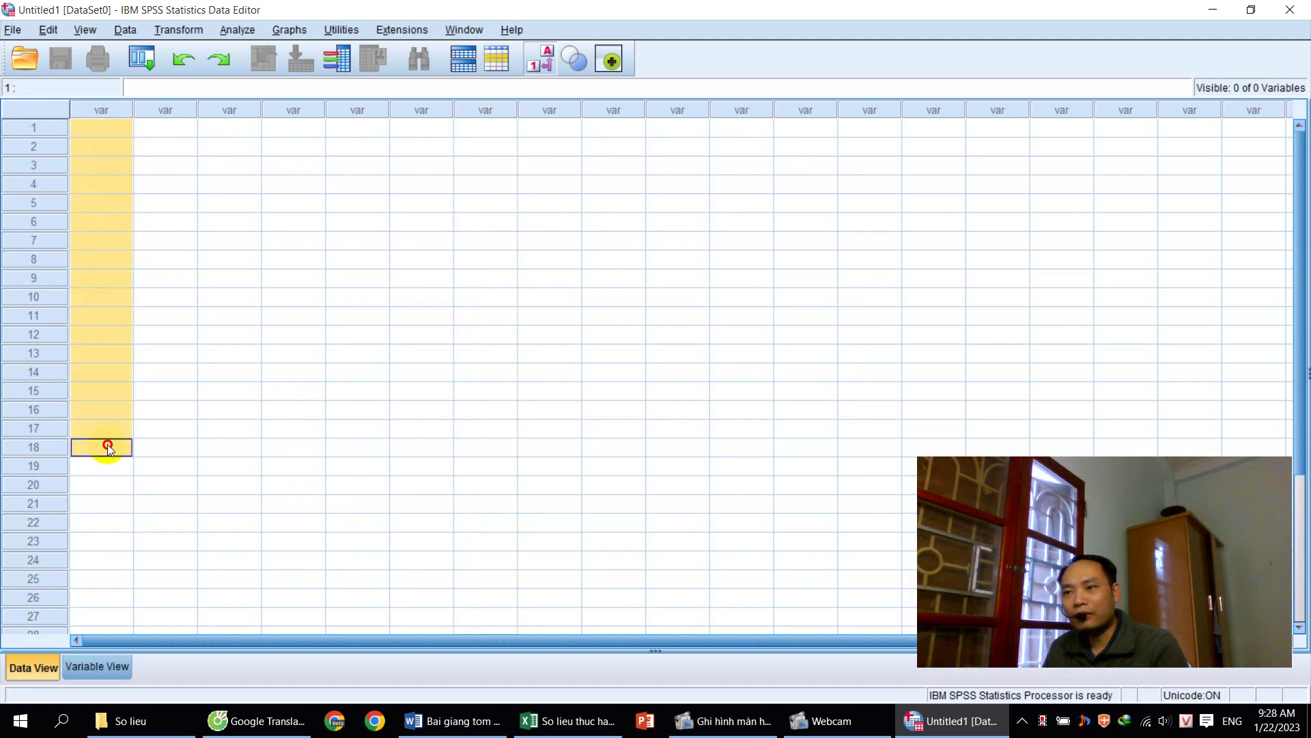
pyautogui.moveTo(169, 124); pyautogui.dragTo(174, 448)
pyautogui.moveTo(231, 129); pyautogui.dragTo(225, 459)
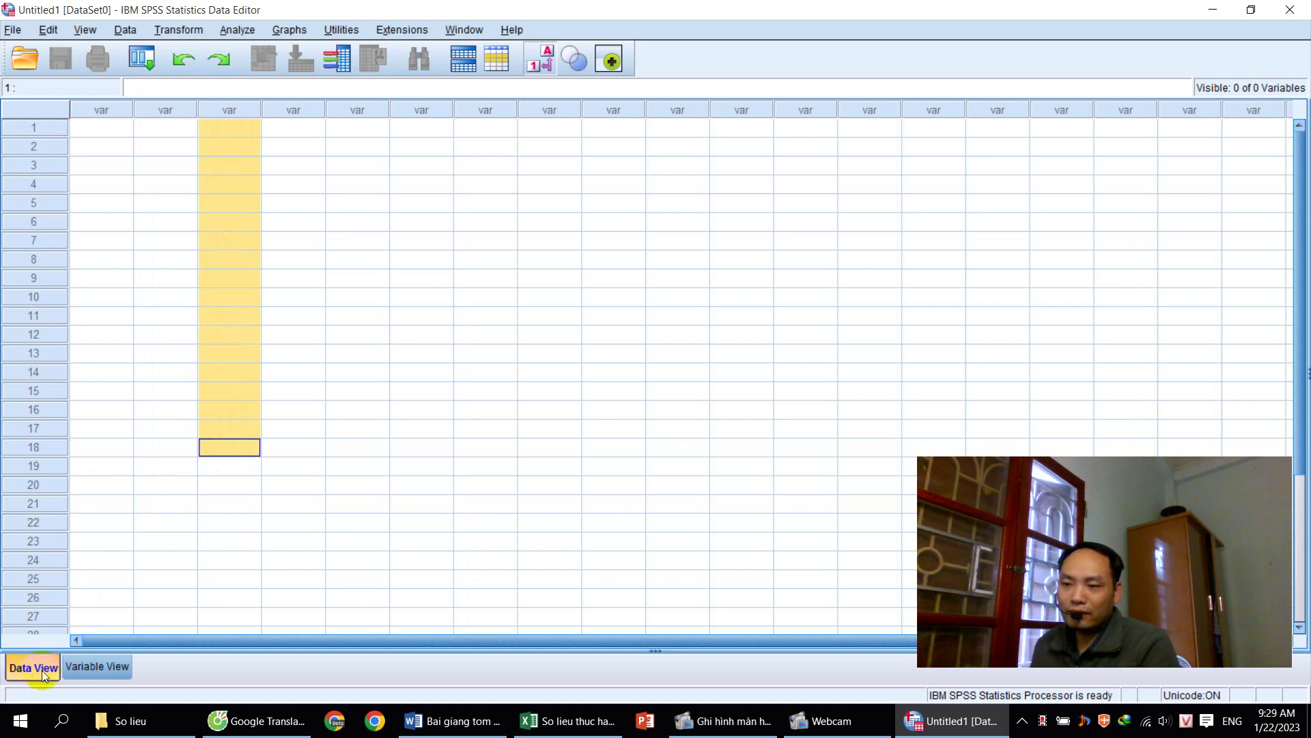
# - Show the Variable View and select its rows 1 through 7 one by one
pyautogui.click(96, 666)
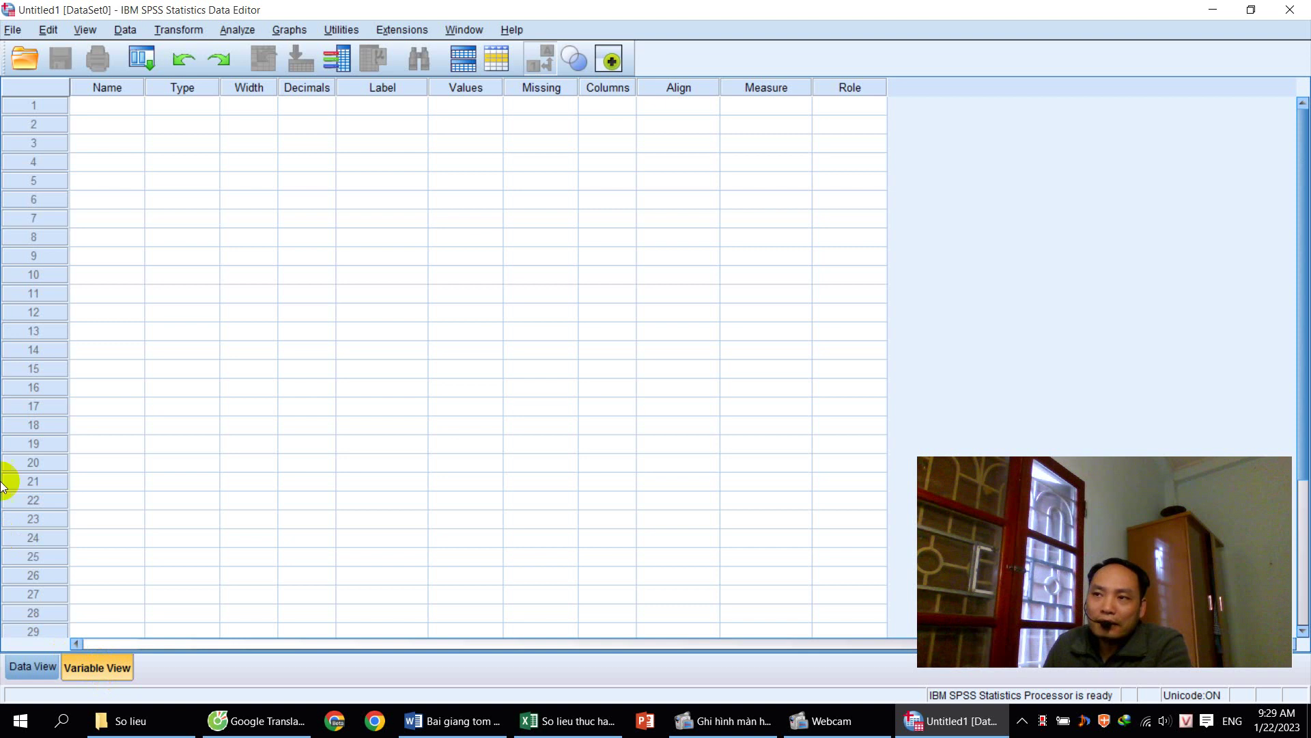
pyautogui.click(20, 109)
pyautogui.click(26, 122)
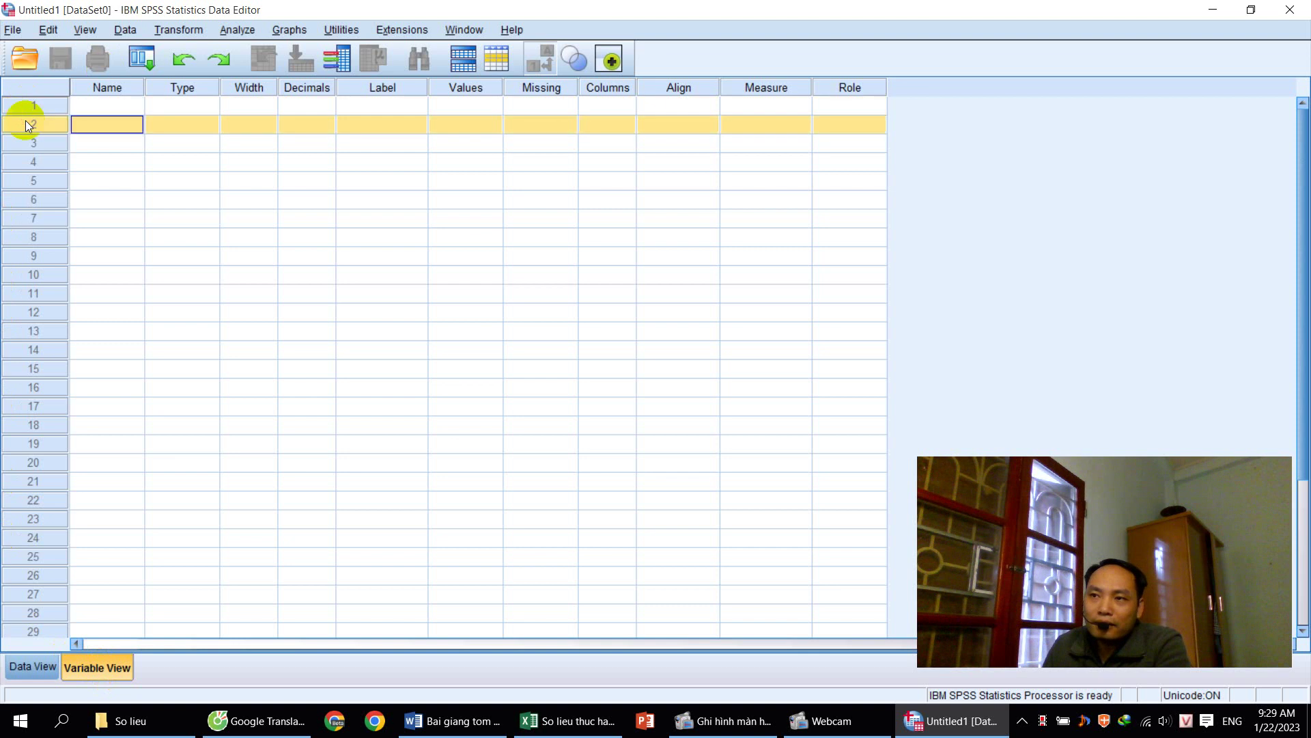
pyautogui.click(29, 145)
pyautogui.click(30, 161)
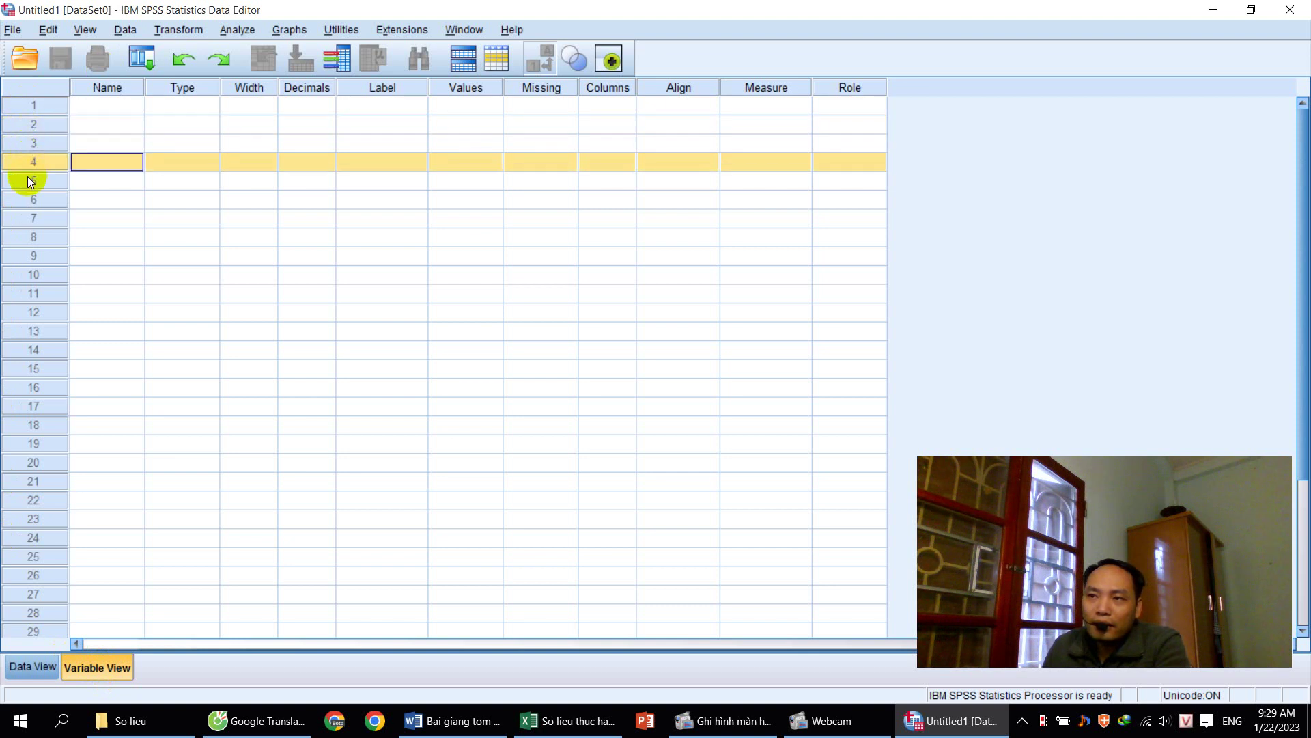
pyautogui.click(26, 179)
pyautogui.click(26, 198)
pyautogui.click(27, 220)
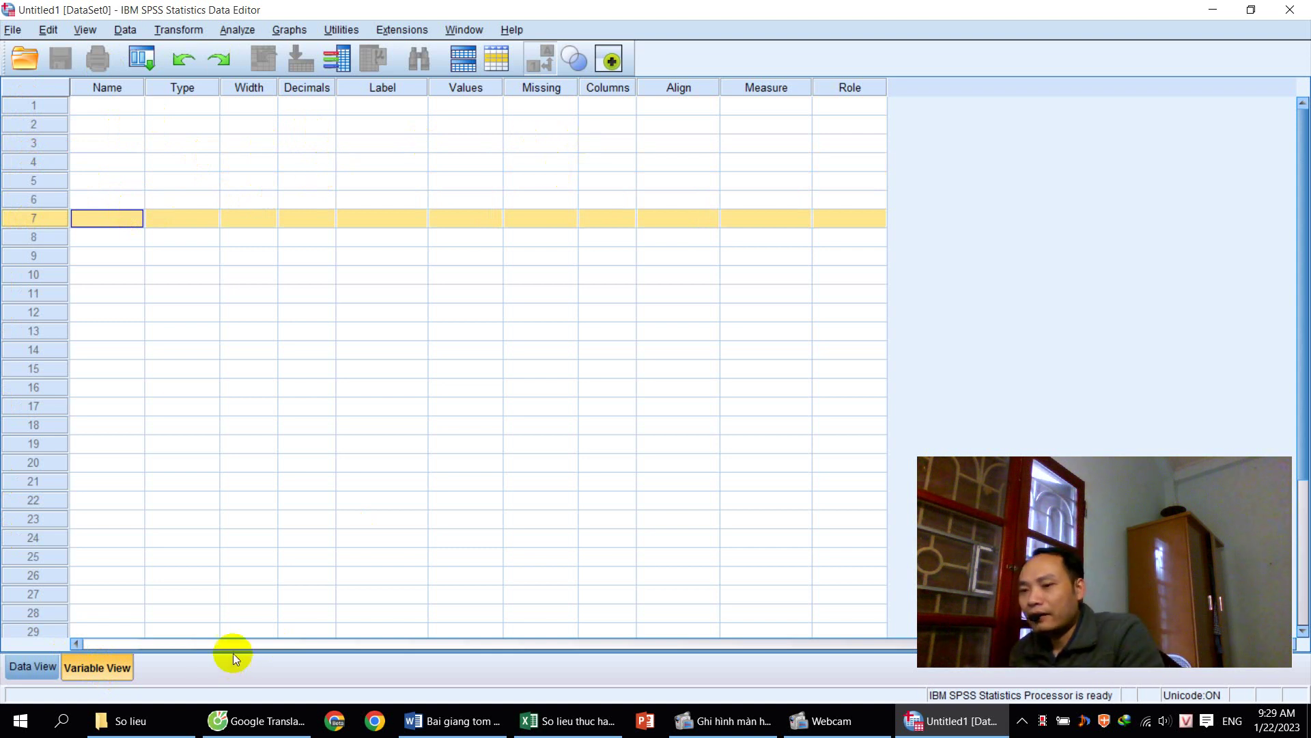
# - Return to the Data View and select the first five variable columns one by one
pyautogui.click(34, 666)
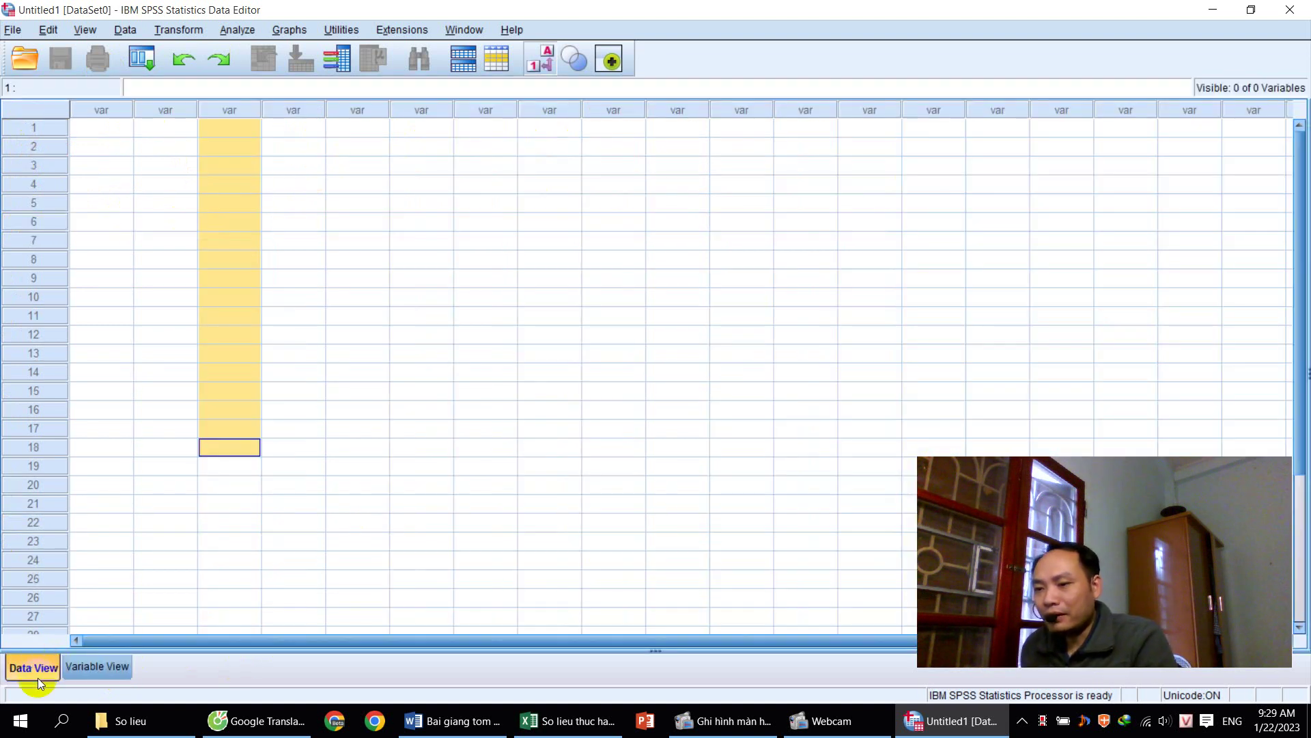
pyautogui.click(121, 112)
pyautogui.click(157, 109)
pyautogui.click(231, 107)
pyautogui.click(297, 106)
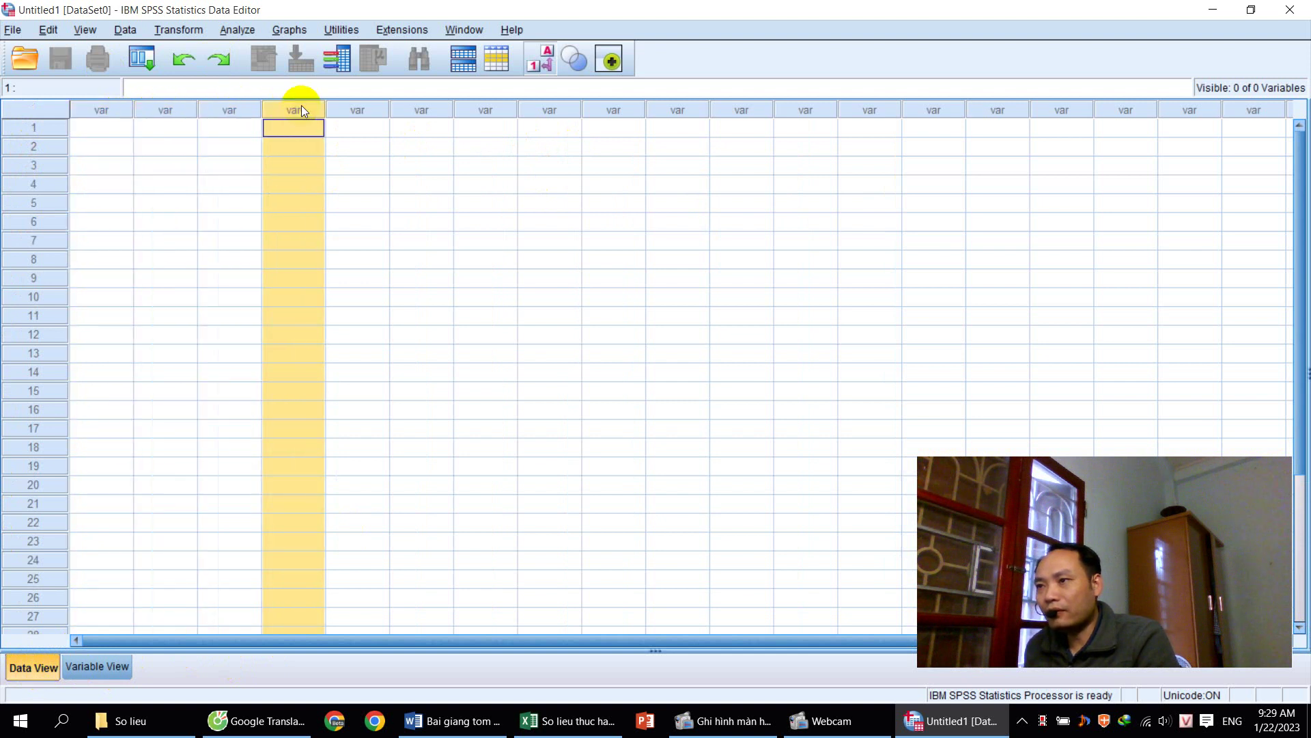
pyautogui.click(359, 109)
# - Examine the variable rows in the Variable View by selecting rows 1 through 10 in turn, ending on row 2
pyautogui.click(100, 670)
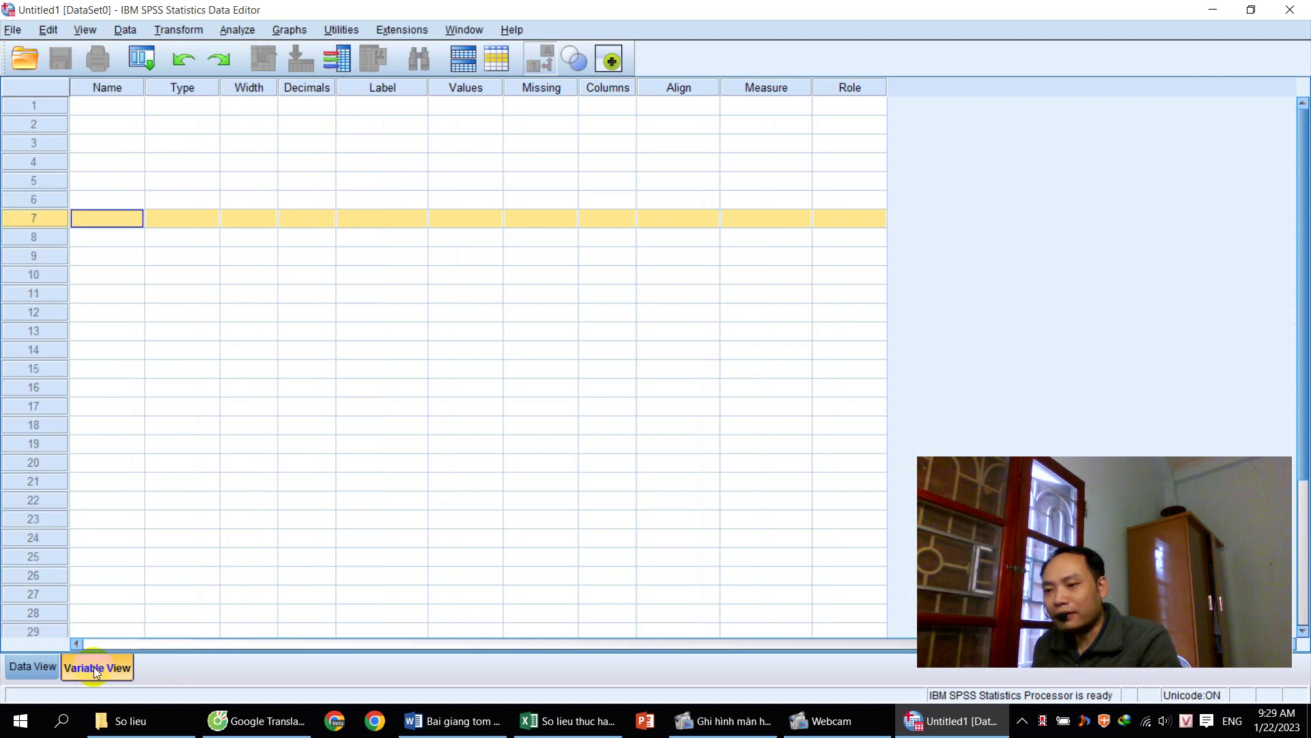
pyautogui.click(34, 105)
pyautogui.click(29, 125)
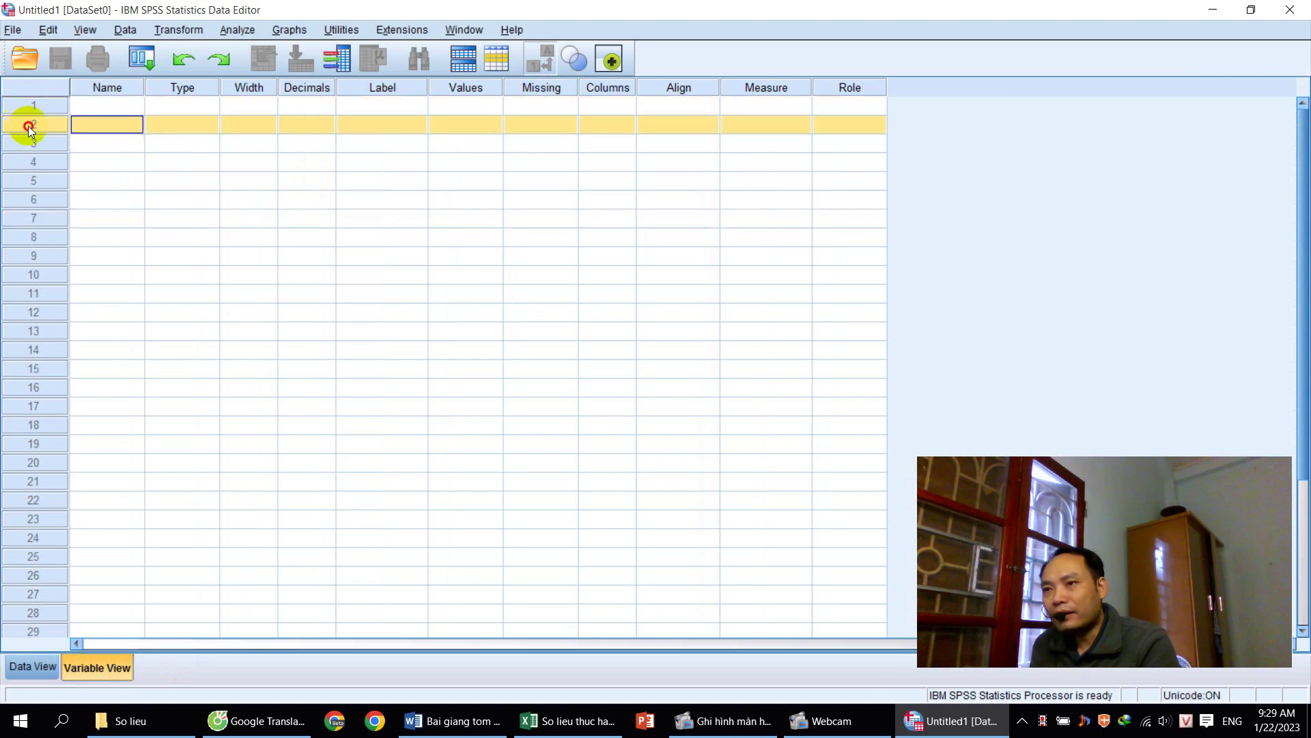
pyautogui.click(24, 143)
pyautogui.click(23, 162)
pyautogui.click(23, 181)
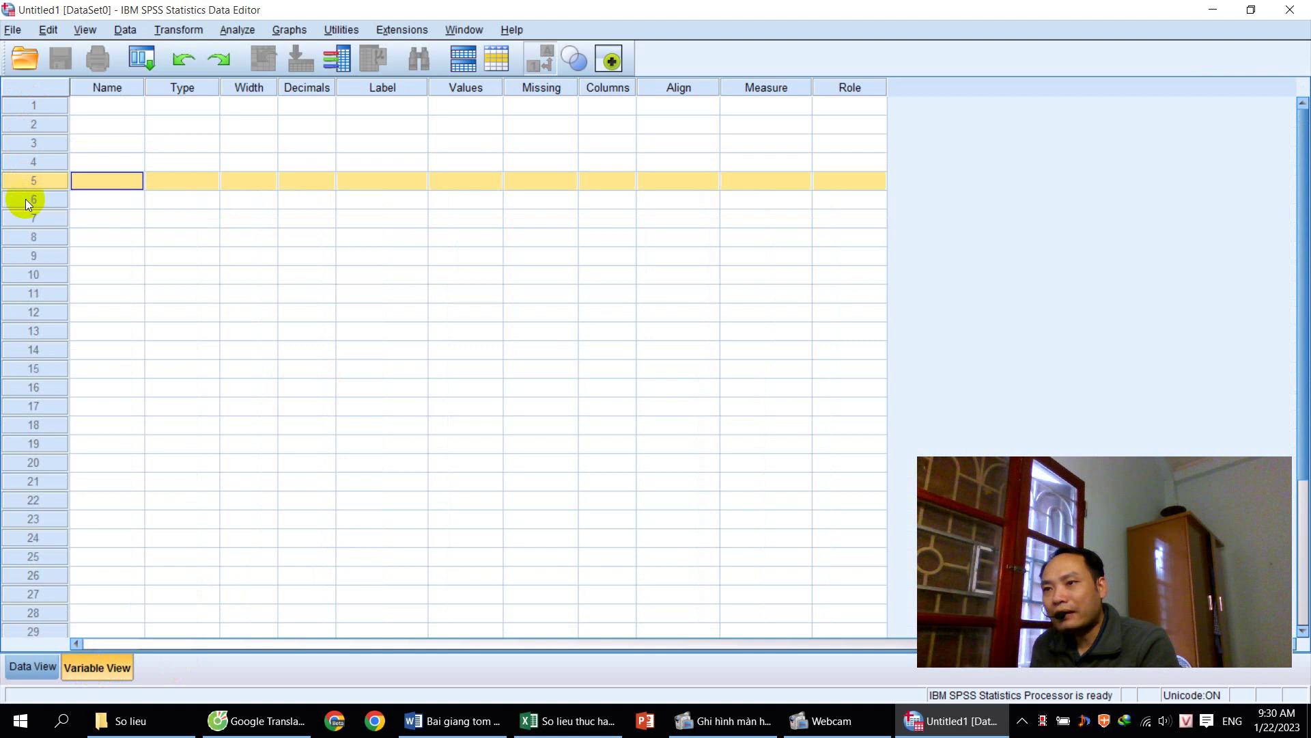
pyautogui.click(26, 199)
pyautogui.click(23, 219)
pyautogui.click(23, 239)
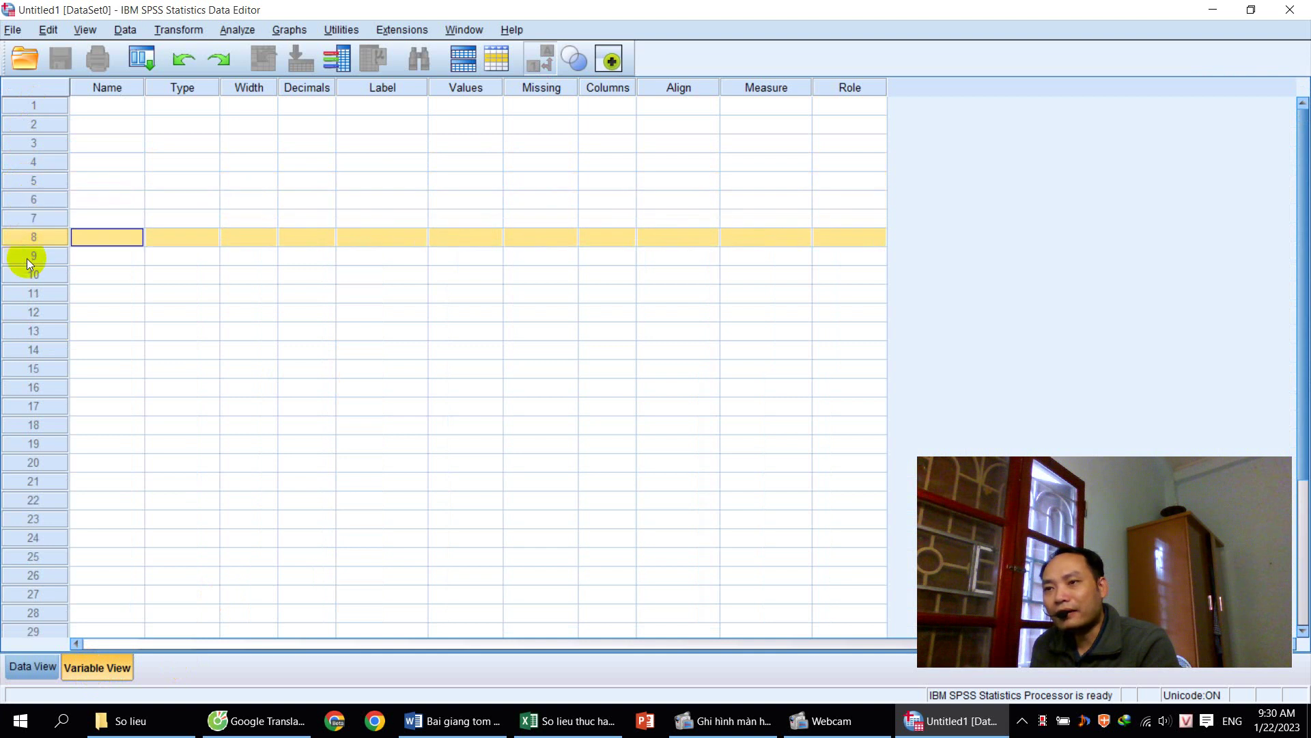
pyautogui.click(26, 258)
pyautogui.click(29, 274)
pyautogui.click(35, 125)
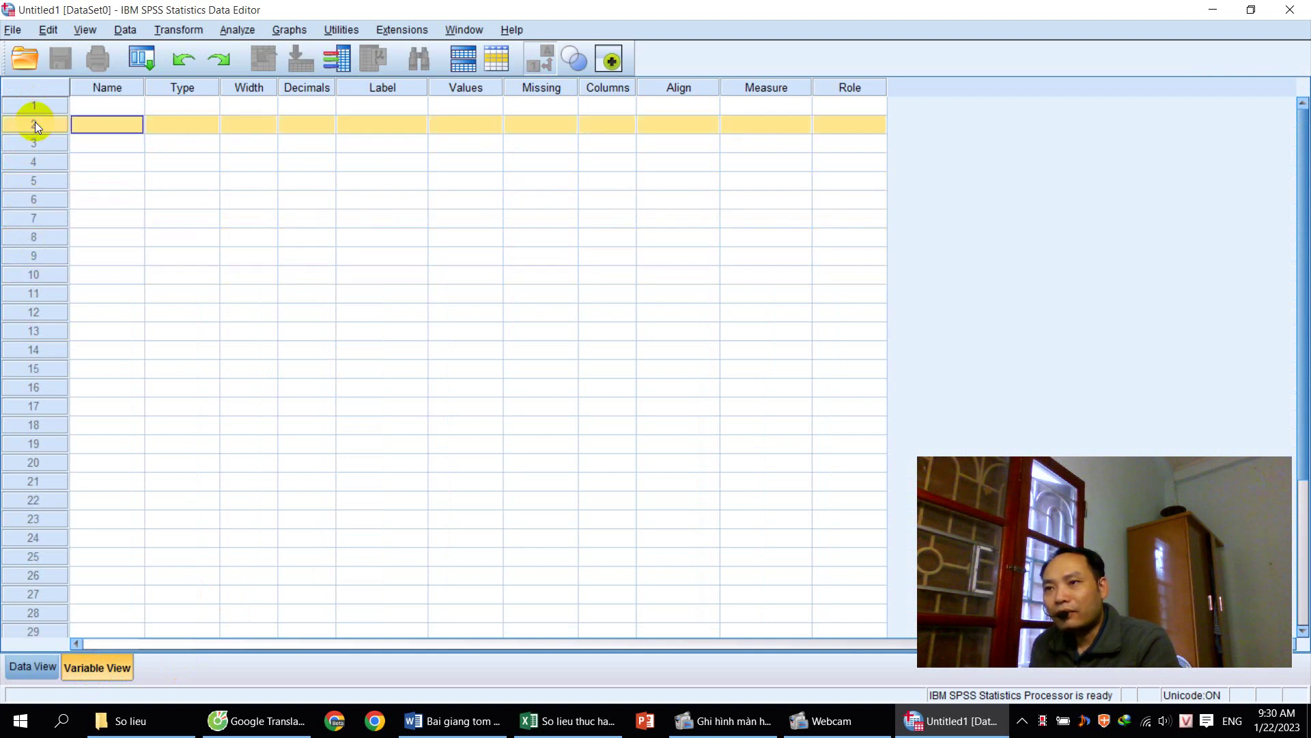
# - Return to the Data View and select the first cell of row 1, checking the Variable View once more
pyautogui.click(34, 666)
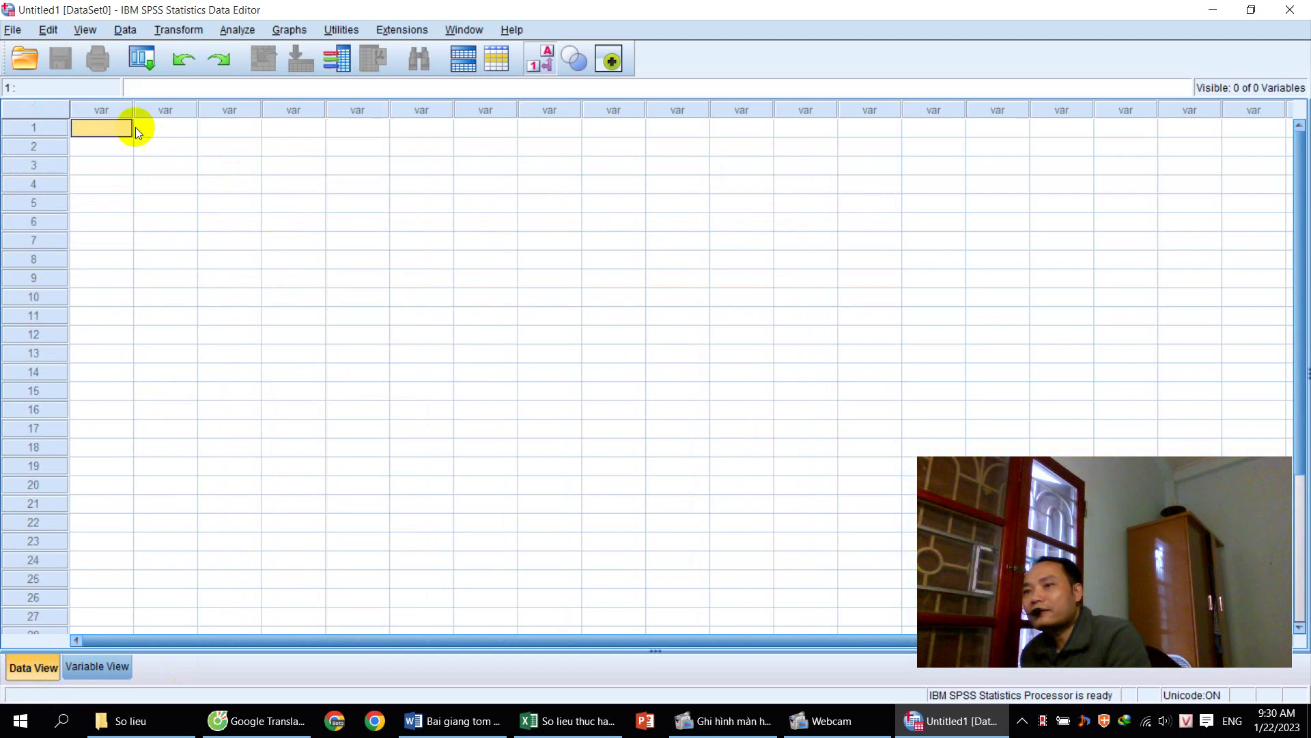
pyautogui.click(83, 125)
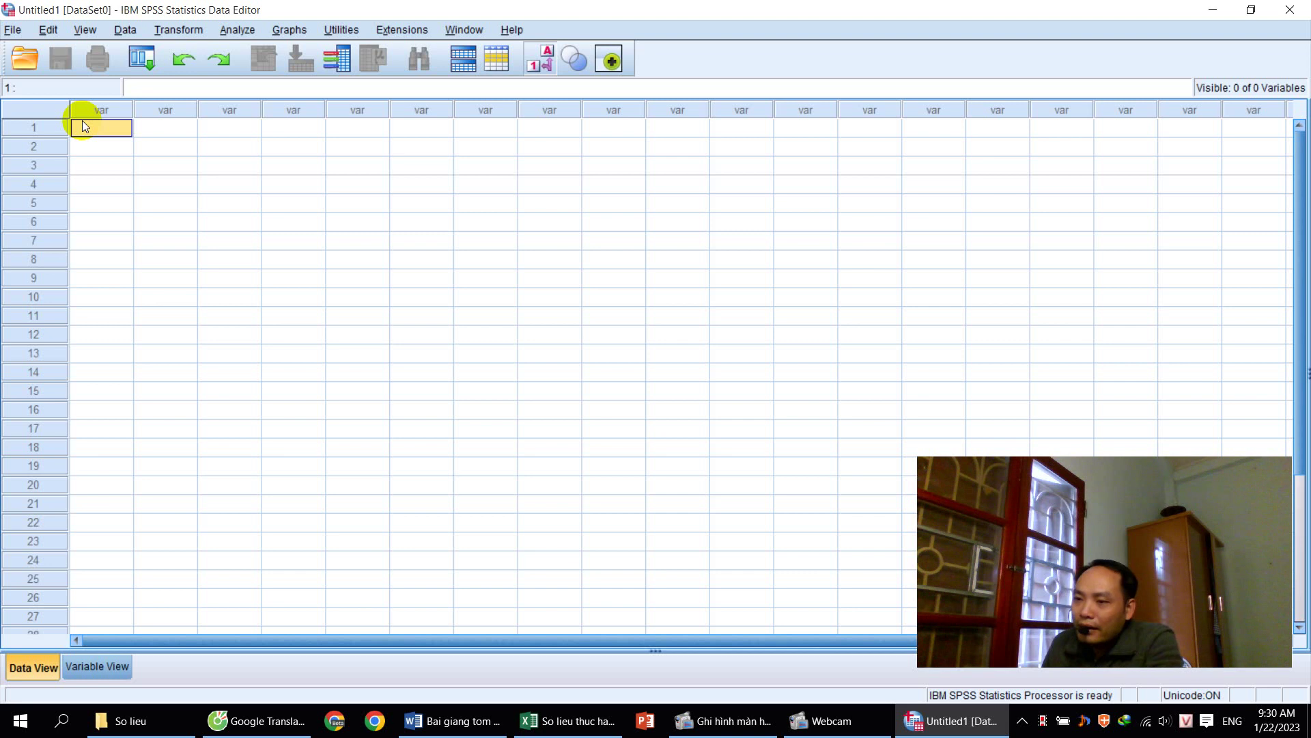
pyautogui.click(88, 666)
pyautogui.click(30, 667)
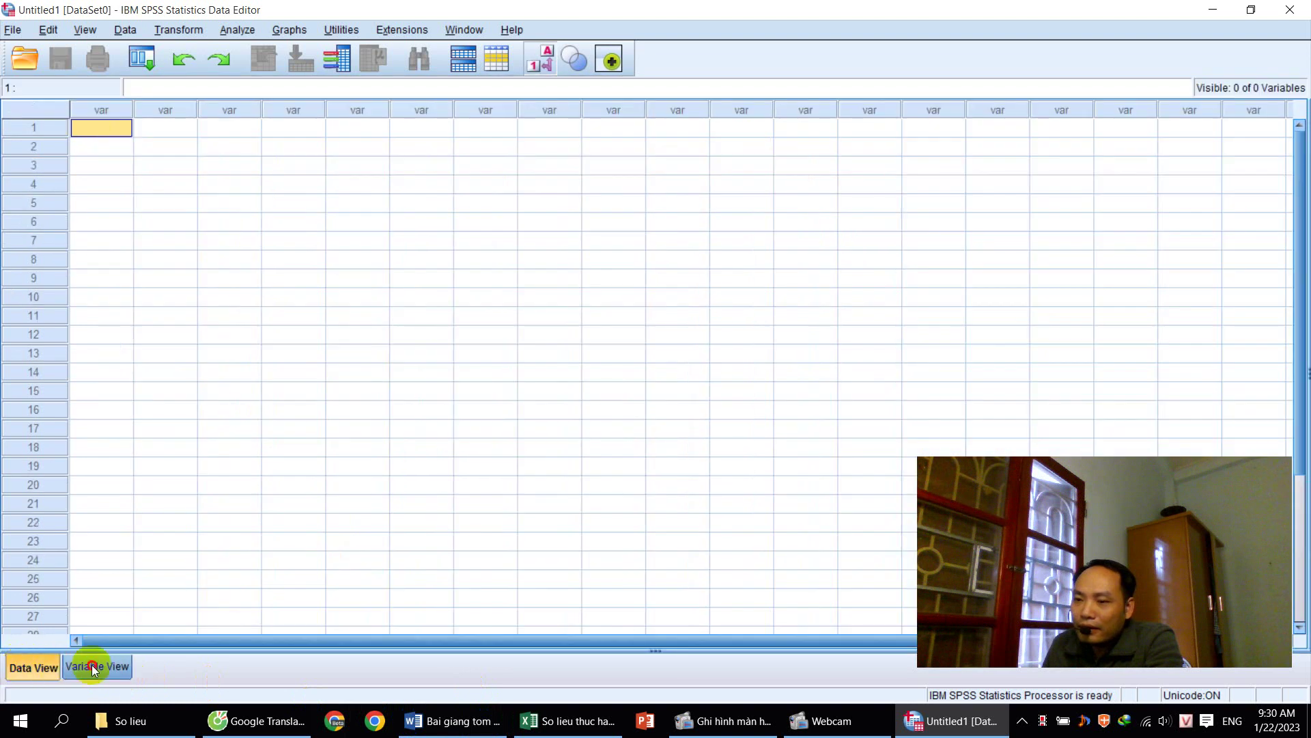
# - Switch to the Word lesson document and add the heading "Nhập số liệu vào Spss" below the interface heading
pyautogui.click(440, 718)
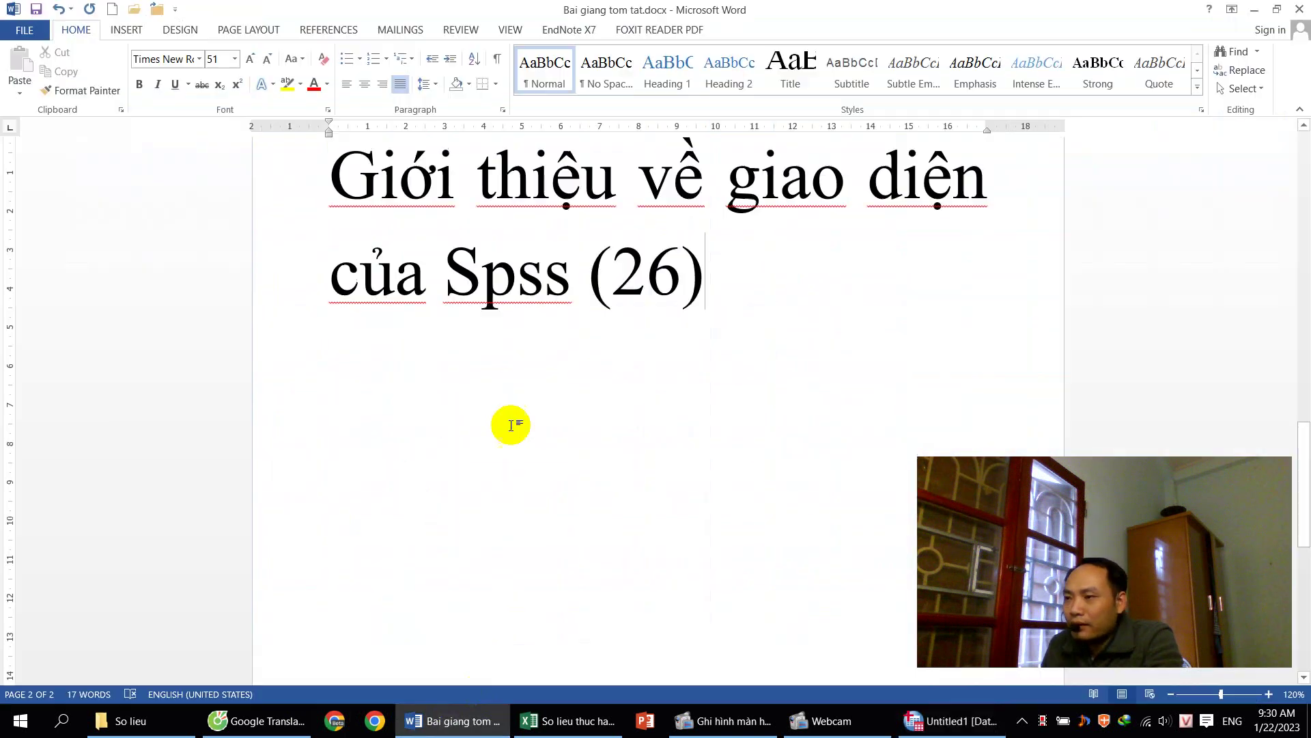
pyautogui.press('Return')
pyautogui.scroll(-3, 796, 263)
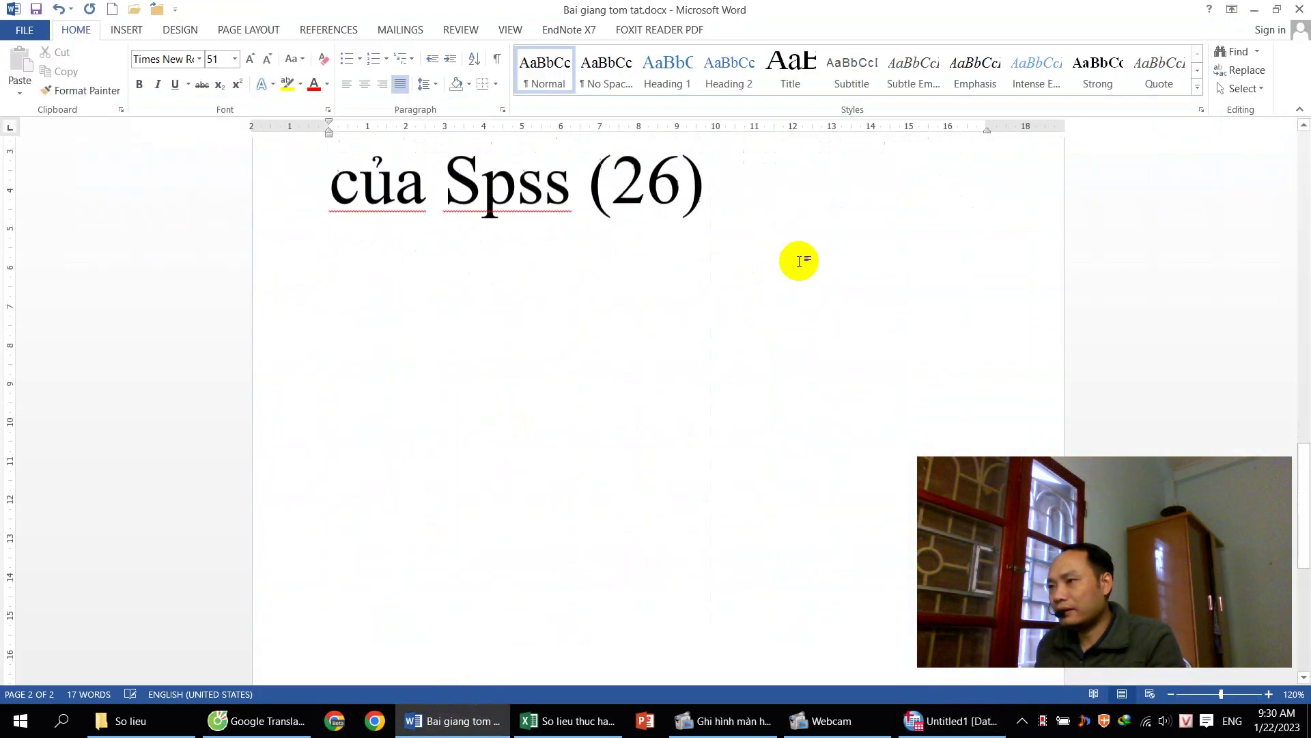
pyautogui.scroll(2, 796, 266)
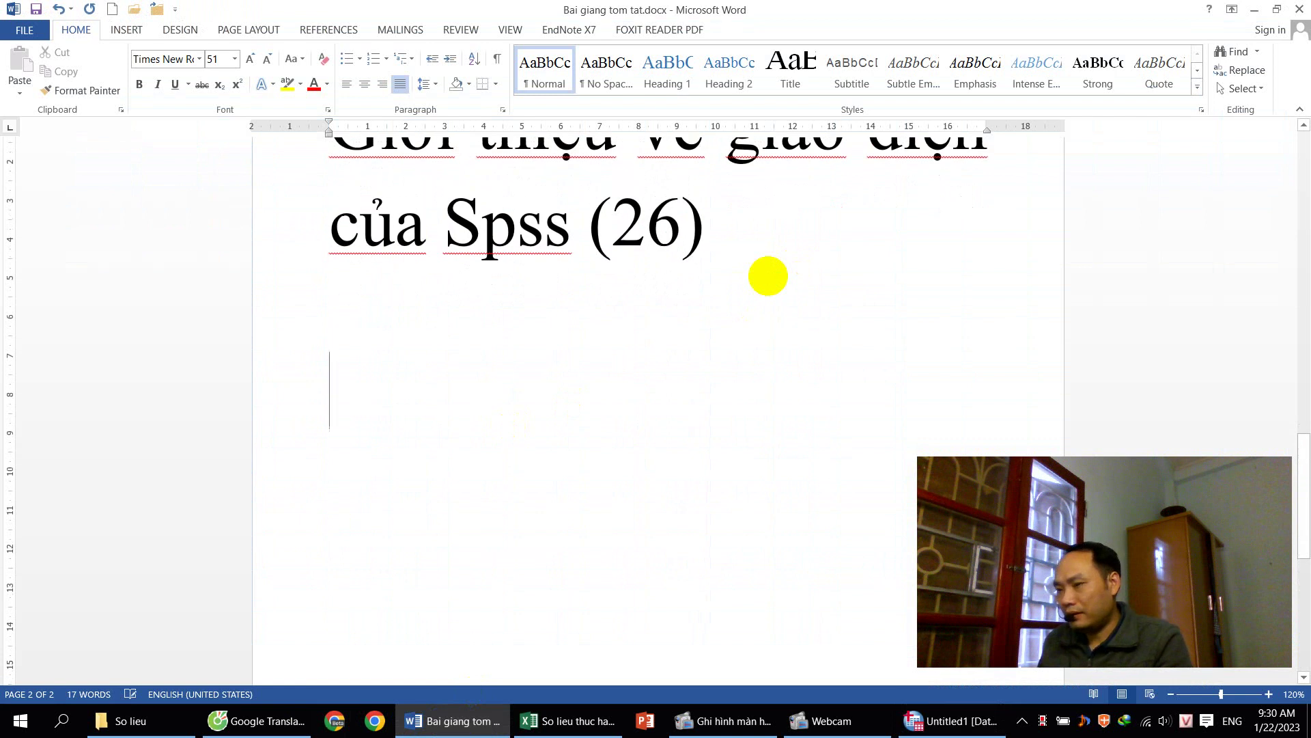
pyautogui.scroll(-2, 749, 284)
pyautogui.write('N')
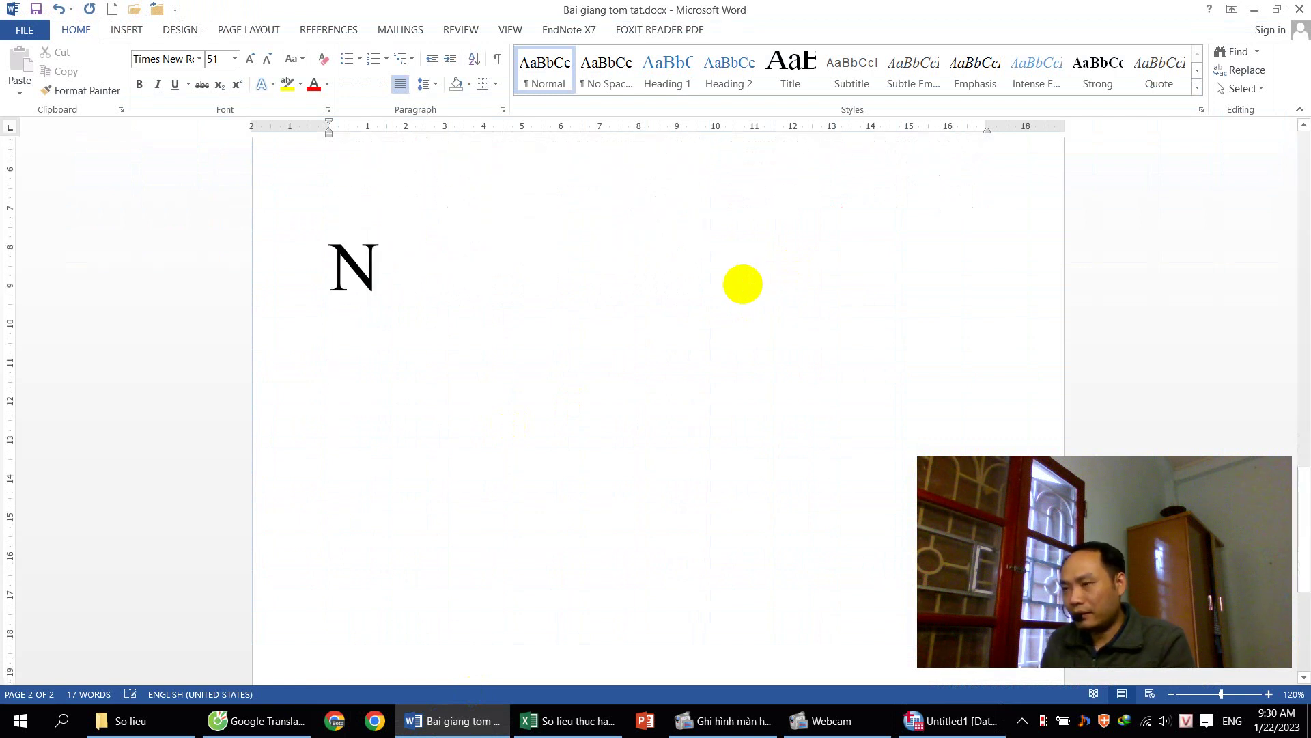
pyautogui.write('hâp số liệu v')
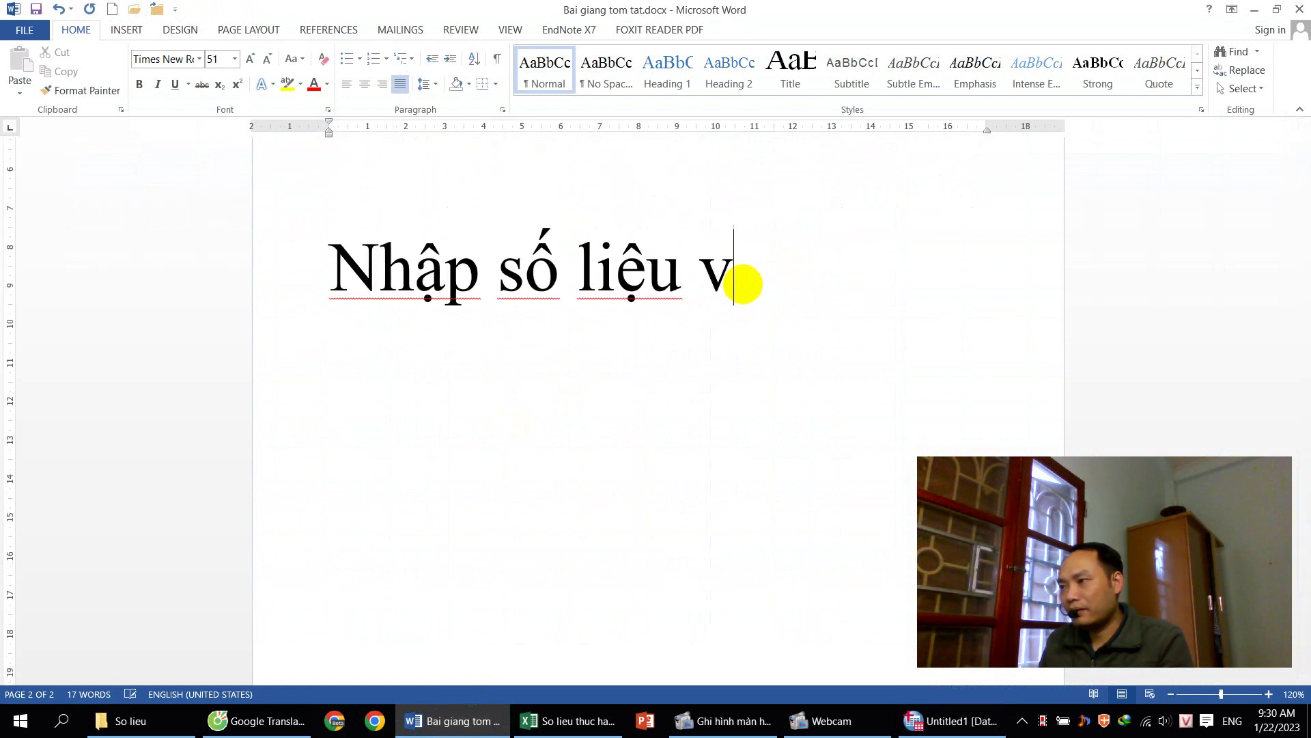
pyautogui.write('ào Spss')
pyautogui.press('Return')
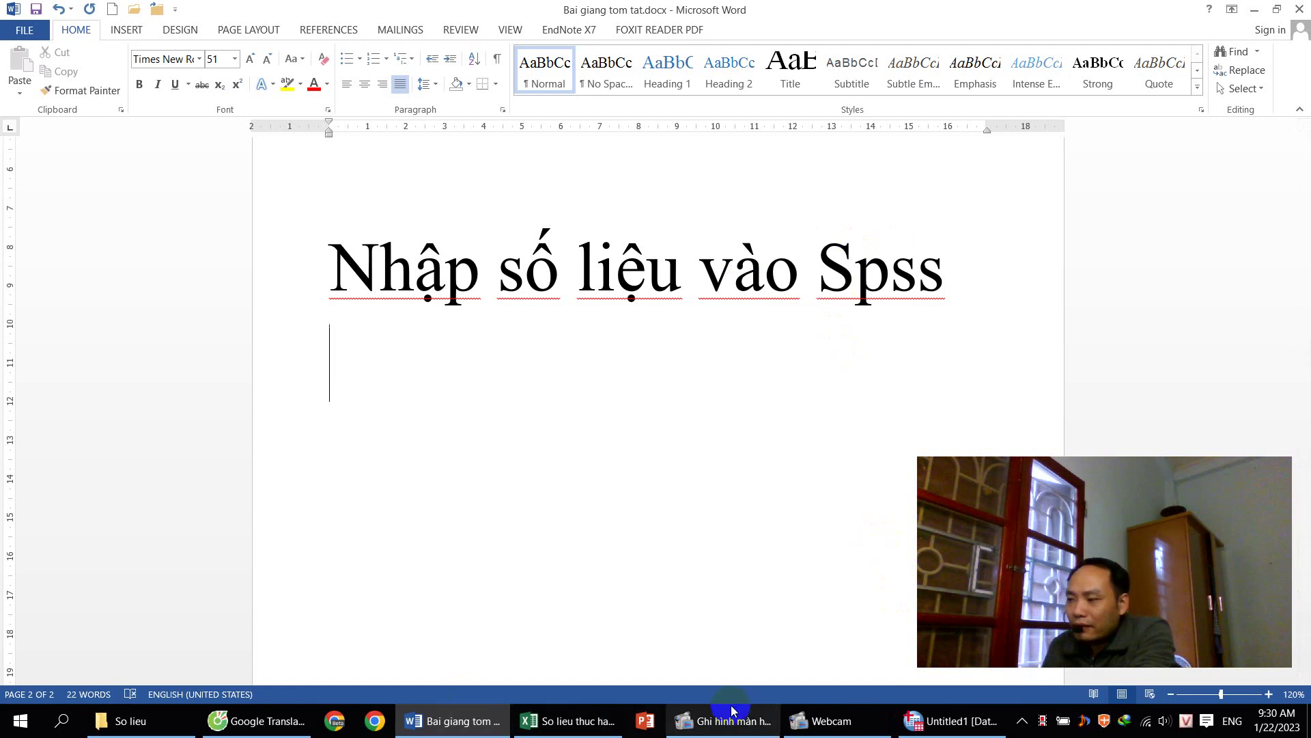
# - Switch to SPSS and examine the Variable View attributes in row 1 from Name through Missing, finishing on the Name cell
pyautogui.click(930, 728)
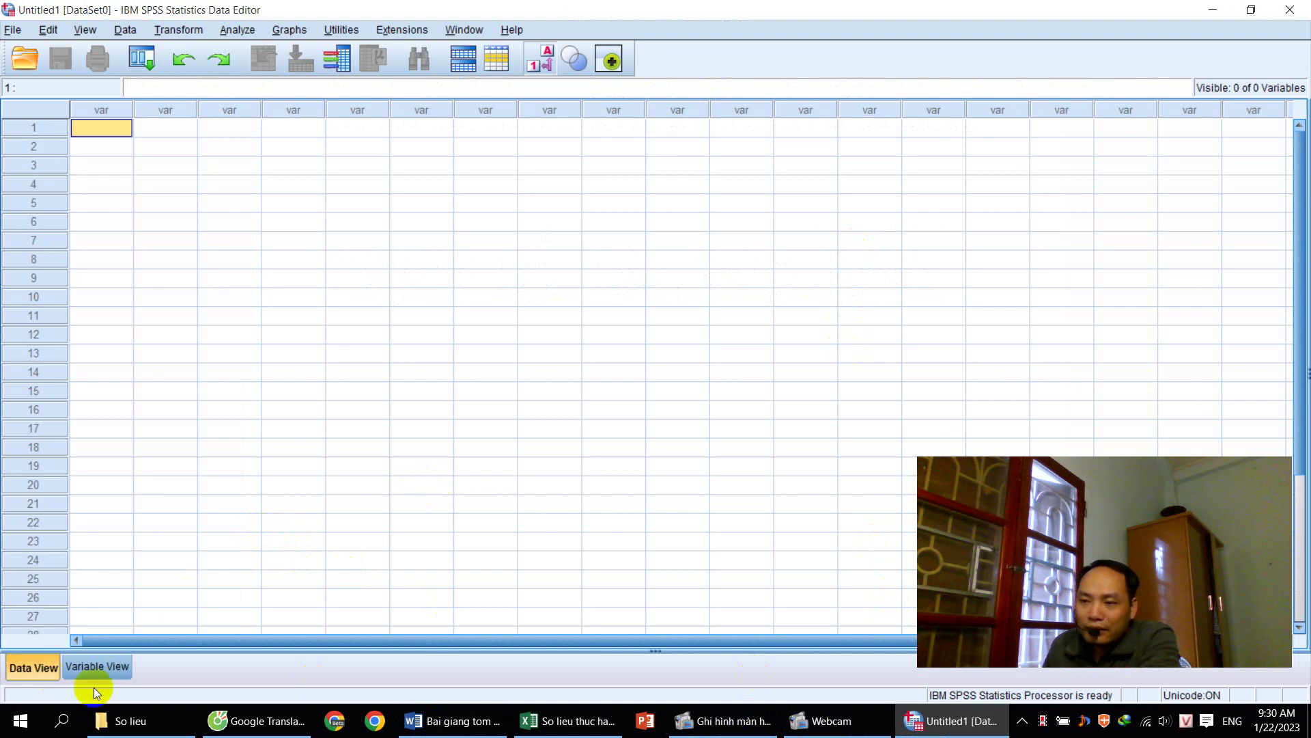
pyautogui.click(88, 667)
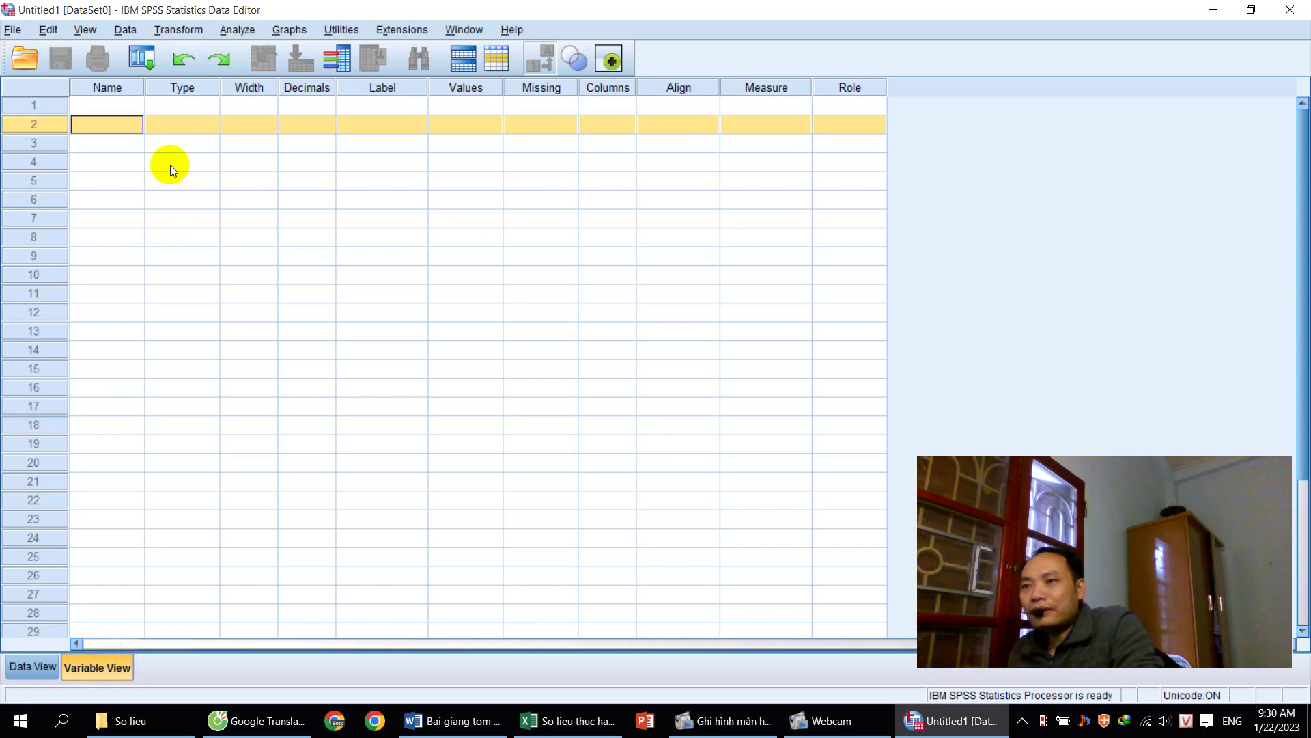
pyautogui.click(122, 106)
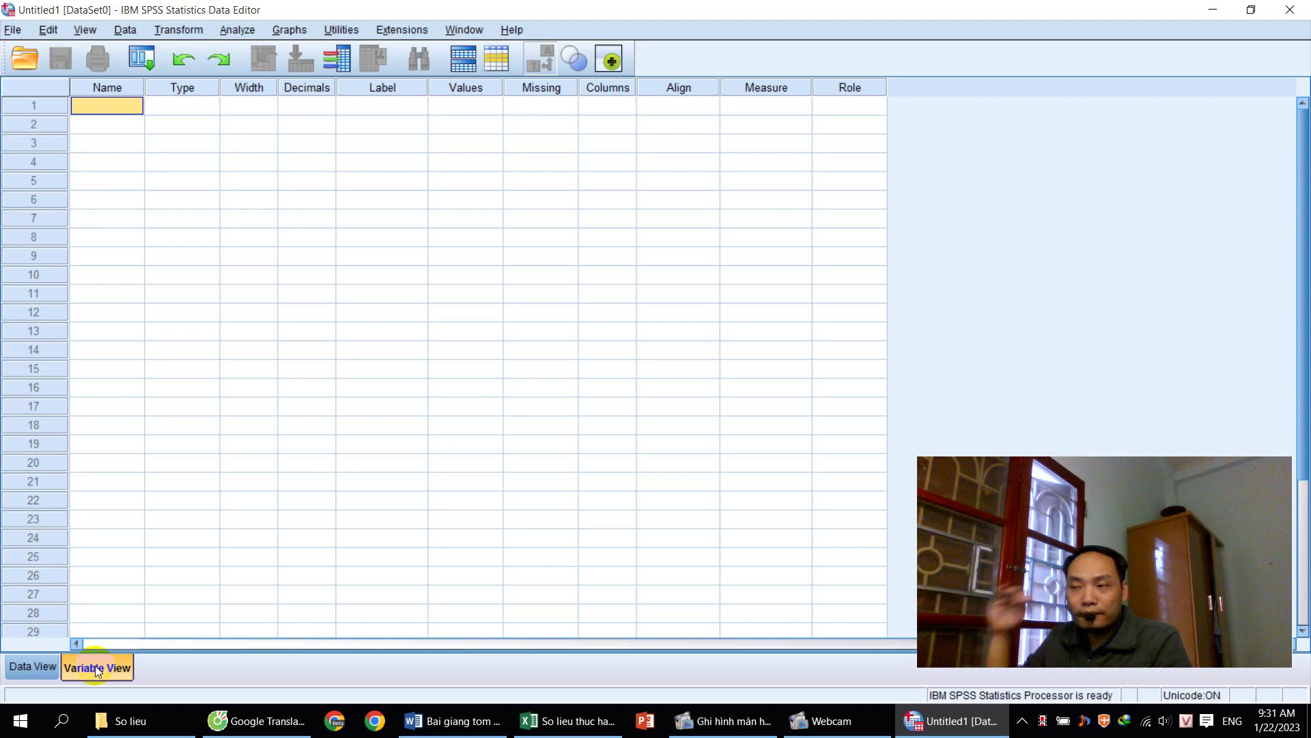
pyautogui.click(169, 101)
pyautogui.click(240, 101)
pyautogui.click(287, 102)
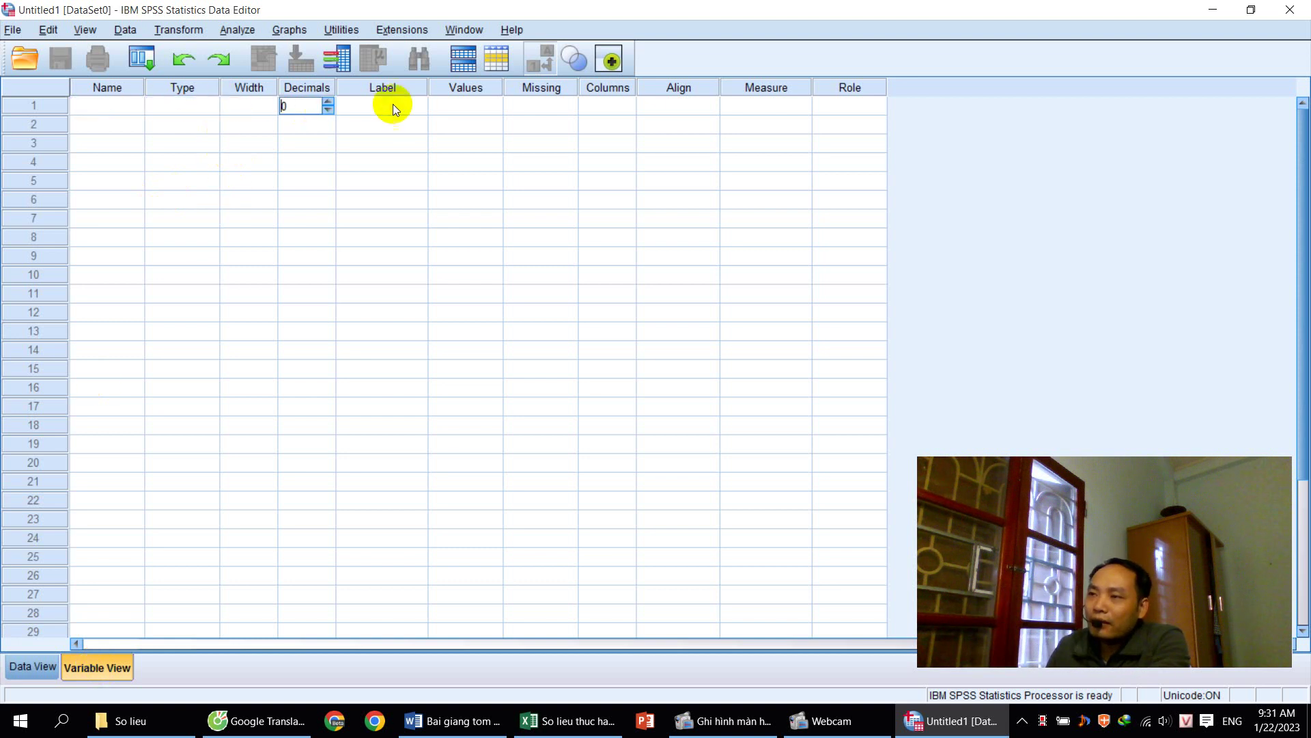
pyautogui.click(392, 104)
pyautogui.click(472, 104)
pyautogui.click(541, 104)
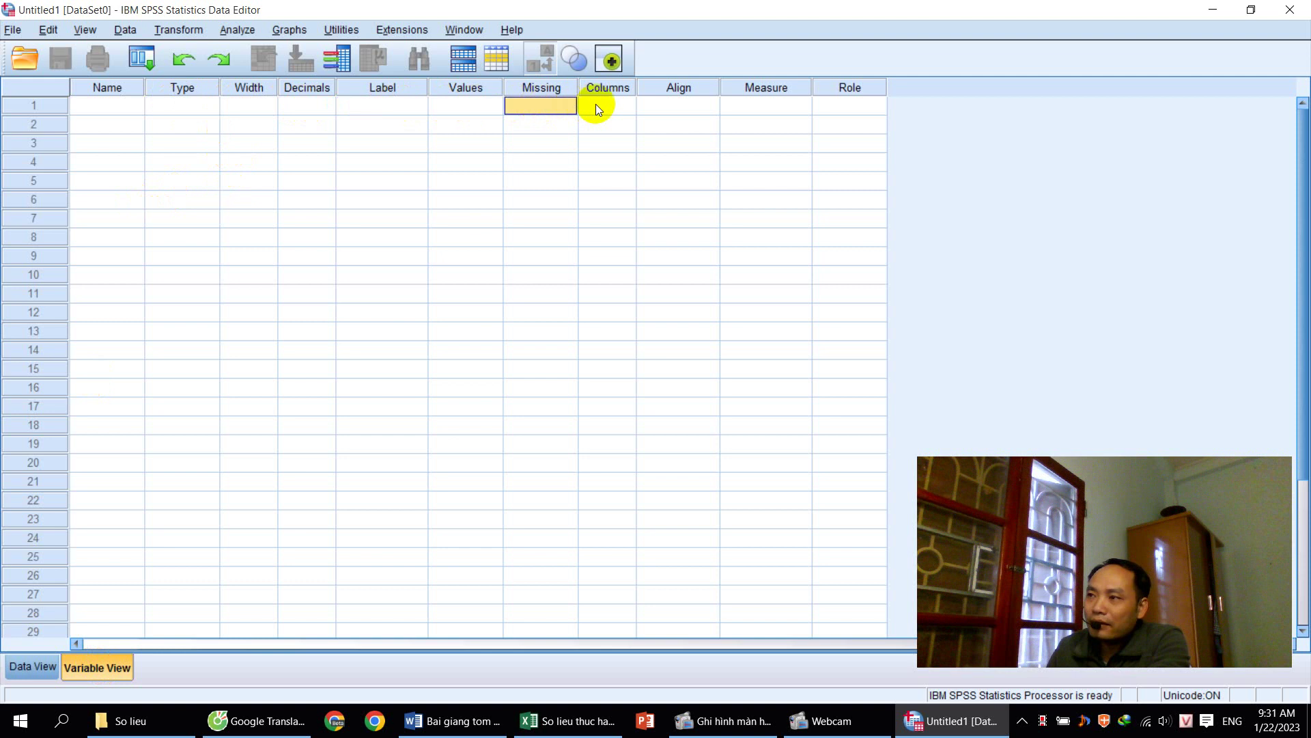
pyautogui.click(125, 108)
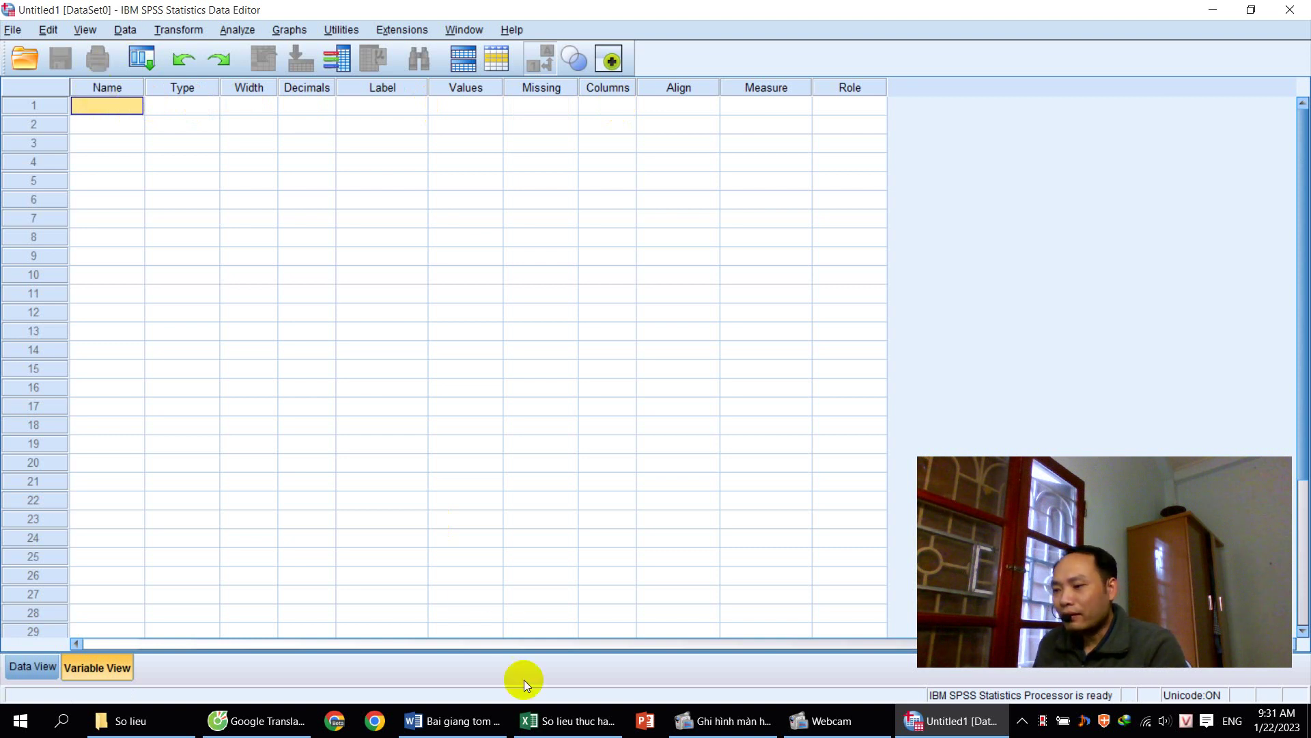
# - Switch to the Excel practice workbook and look through the Forestry, Agriculture, Environment and Economics sheets, ending on Forestry
pyautogui.click(567, 720)
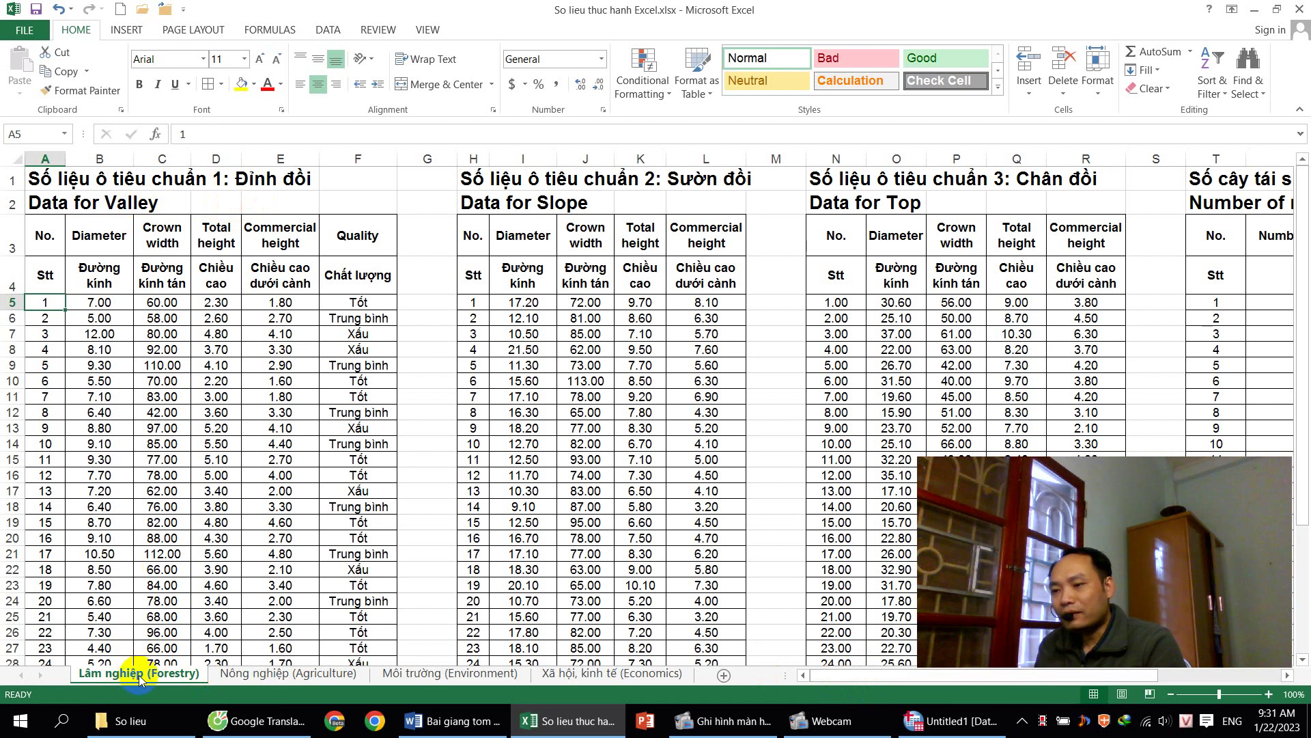
pyautogui.click(294, 673)
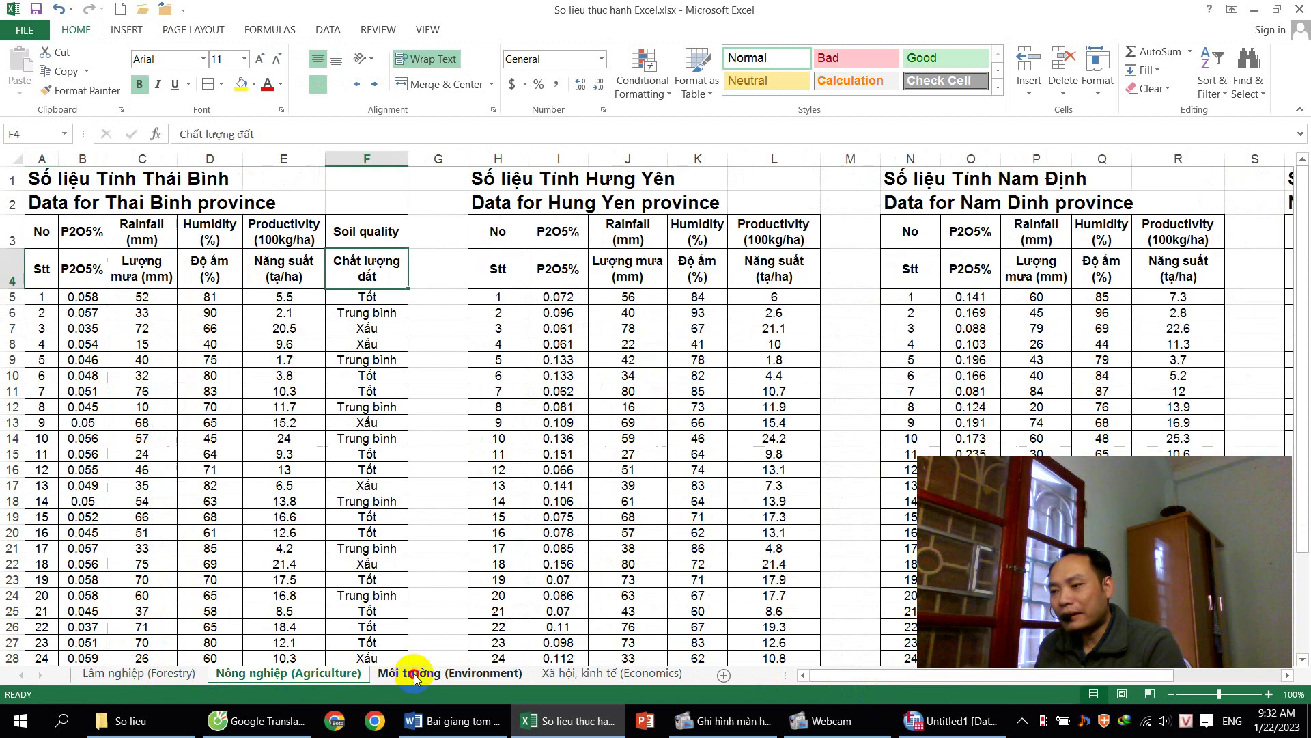
pyautogui.click(444, 674)
pyautogui.click(609, 674)
pyautogui.click(164, 673)
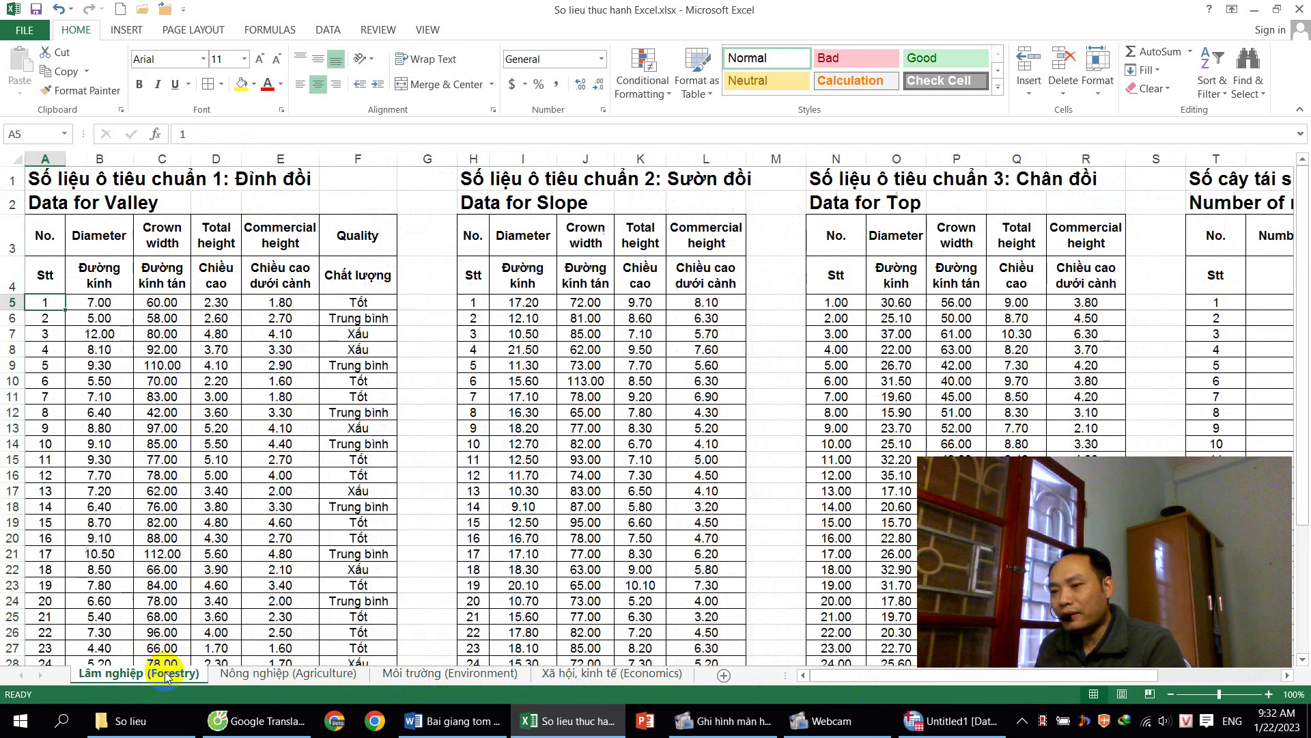
pyautogui.click(267, 673)
pyautogui.click(407, 675)
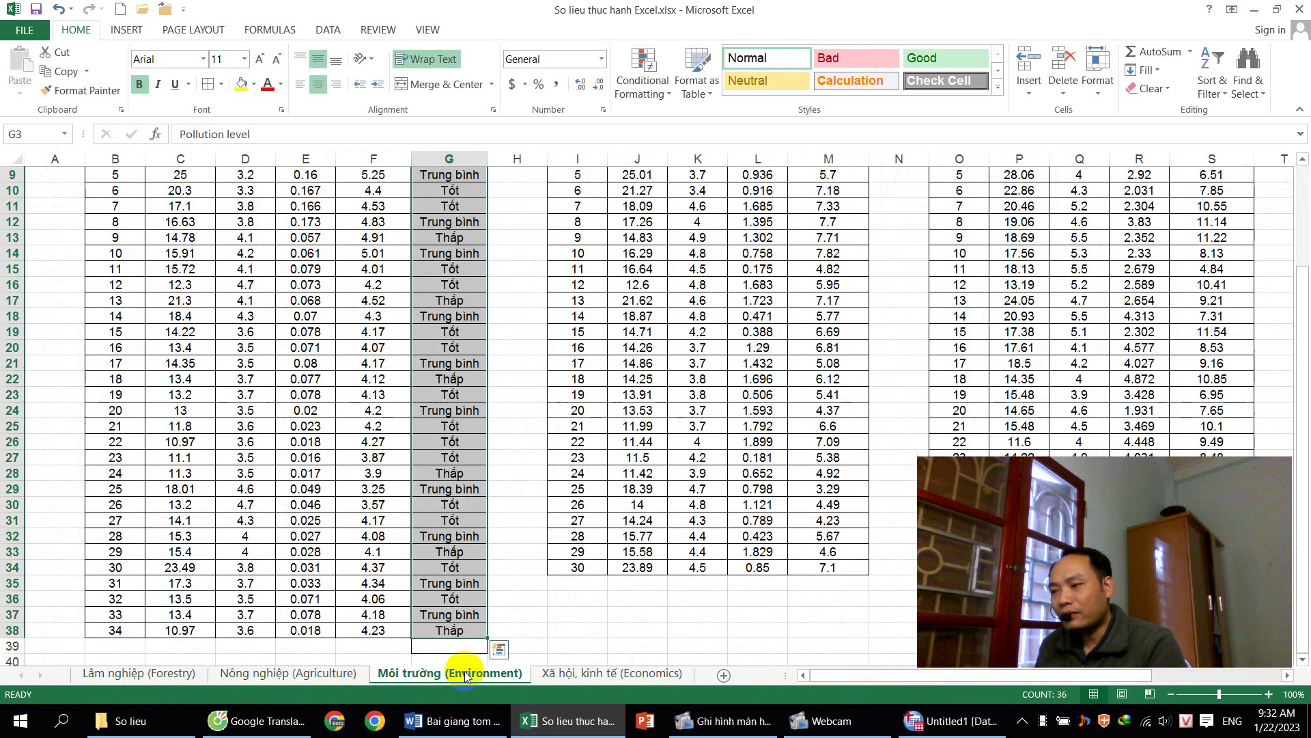
pyautogui.click(567, 674)
pyautogui.click(121, 675)
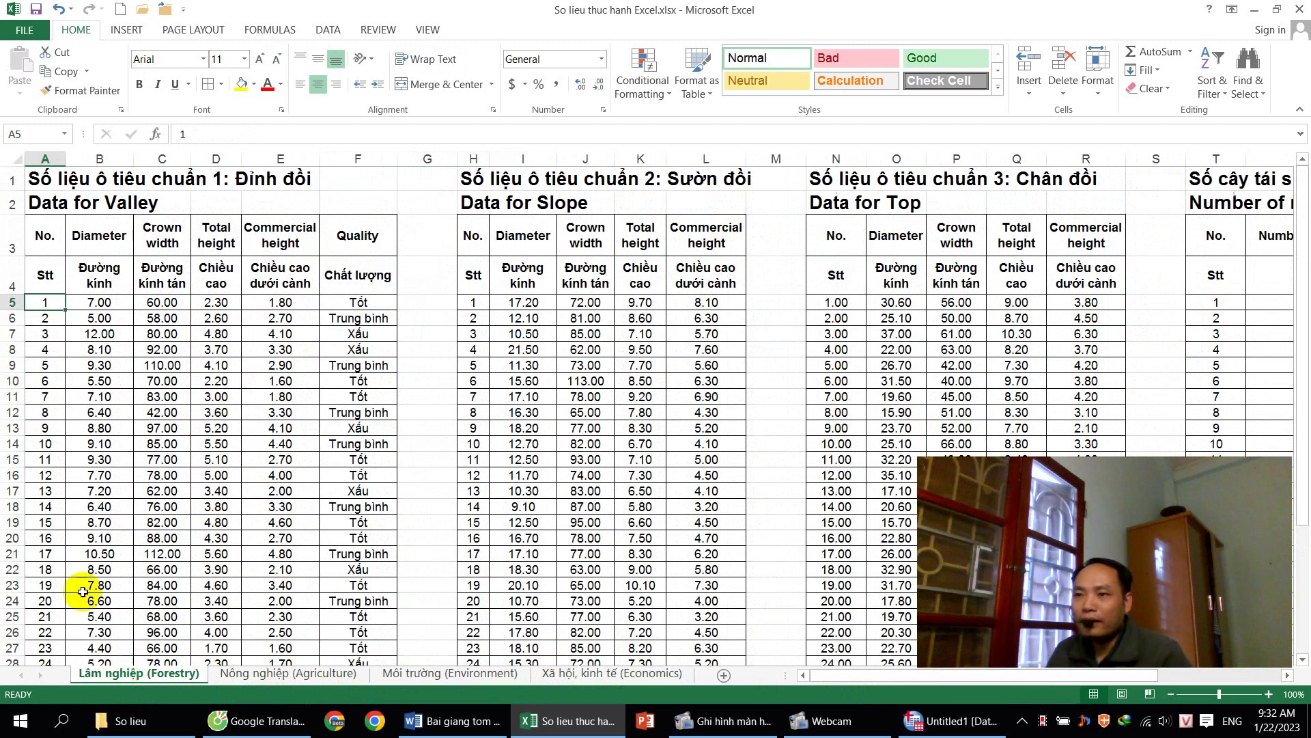
# - Colour the text red in A4:F14, the Vietnamese header row and first ten records of the Valley table
pyautogui.moveTo(68, 278); pyautogui.dragTo(362, 447)
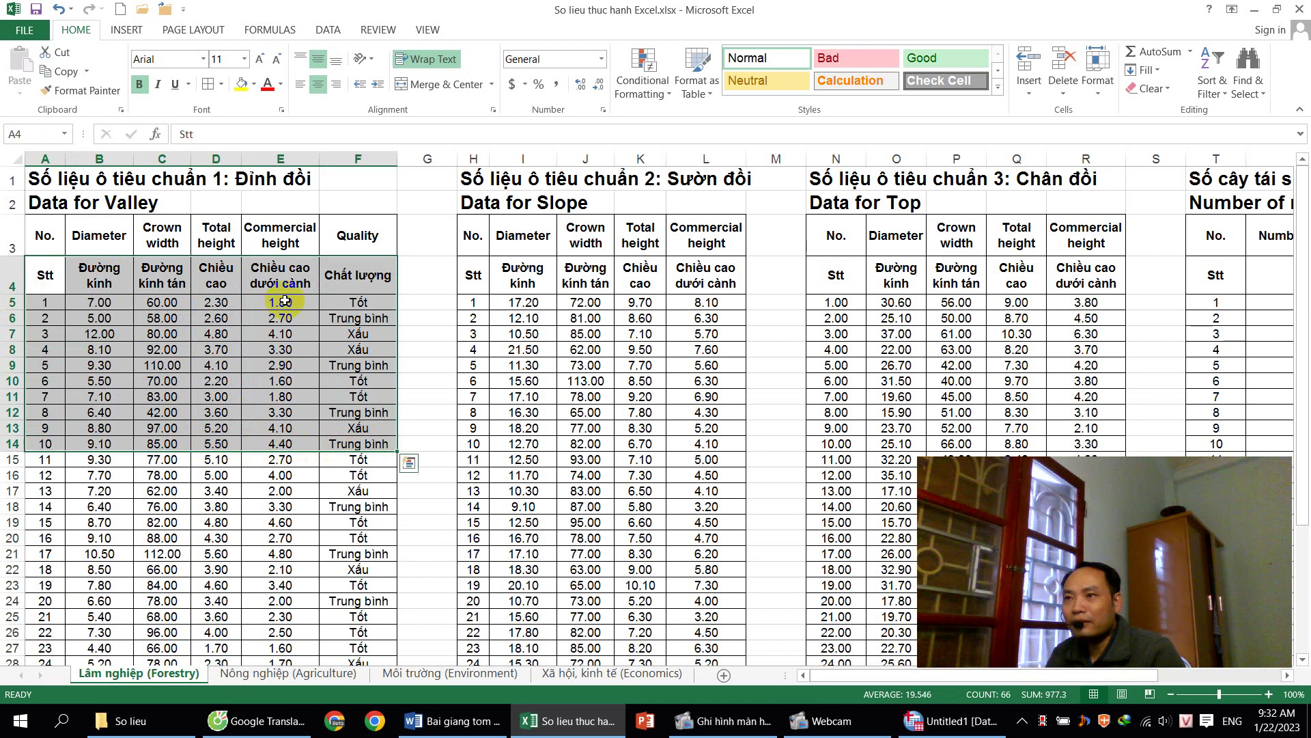
pyautogui.press('F4')
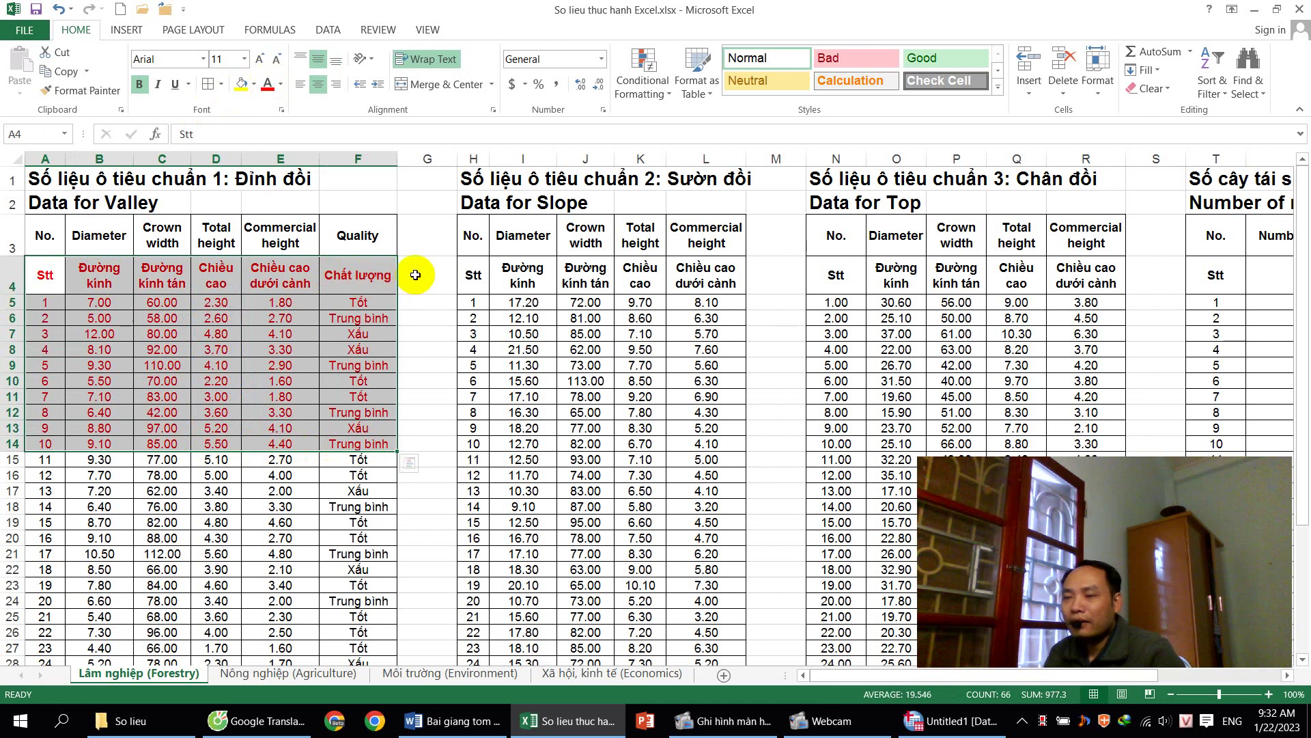
pyautogui.click(415, 274)
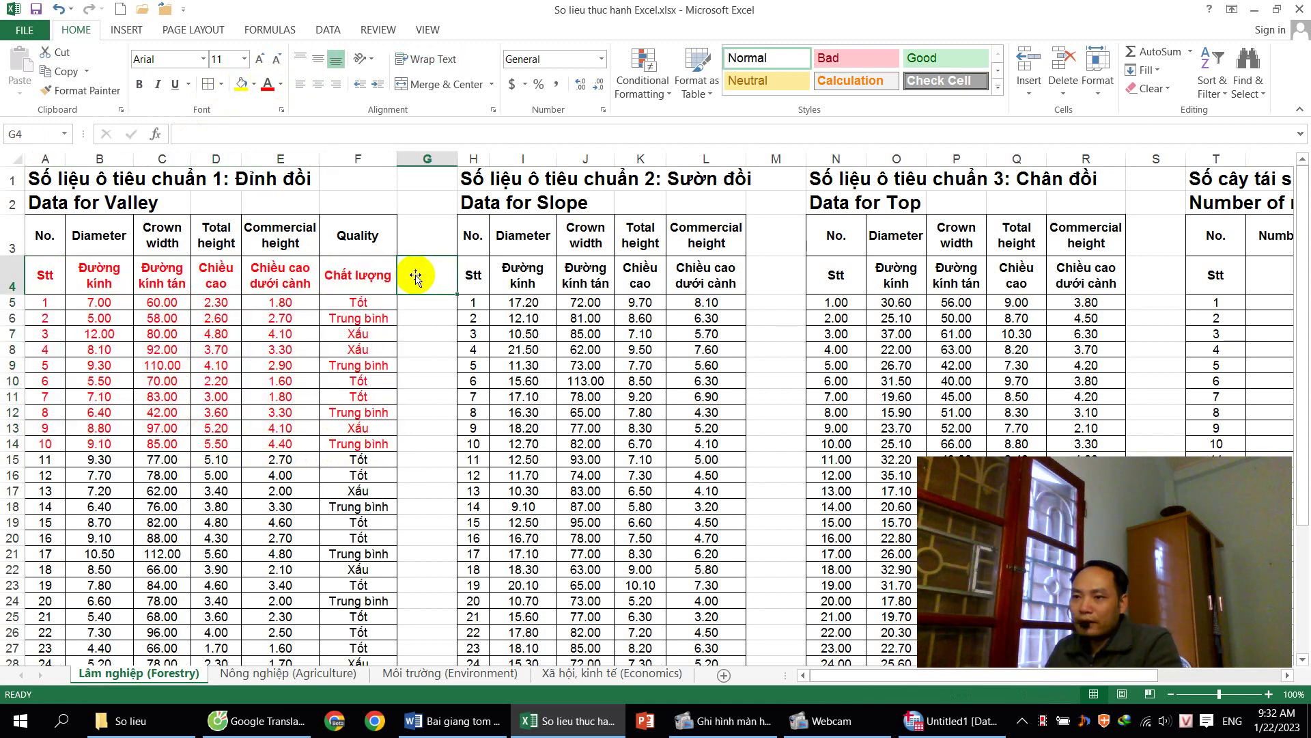
# - Select the diameter column B4:B14 in Excel, switch to SPSS and enter Duong_kinh as the first variable's name in the Variable View
pyautogui.moveTo(107, 276); pyautogui.dragTo(99, 441)
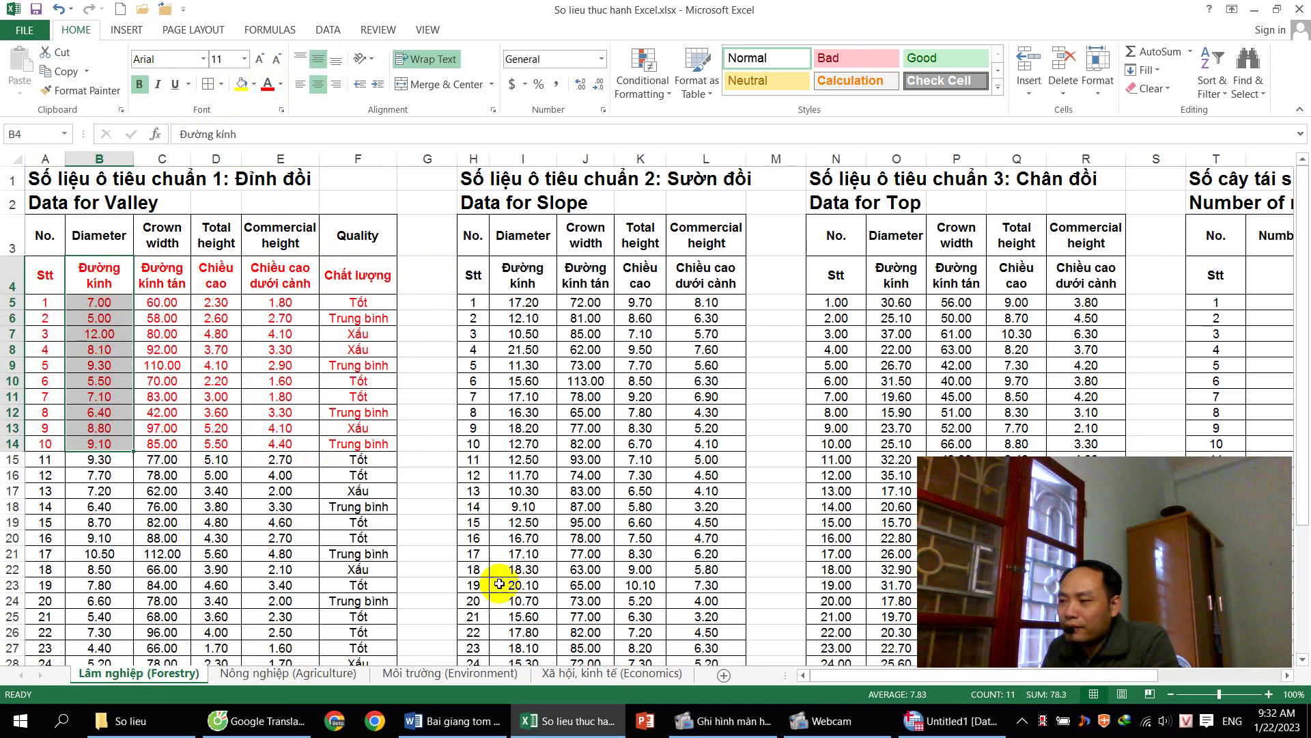
pyautogui.click(564, 722)
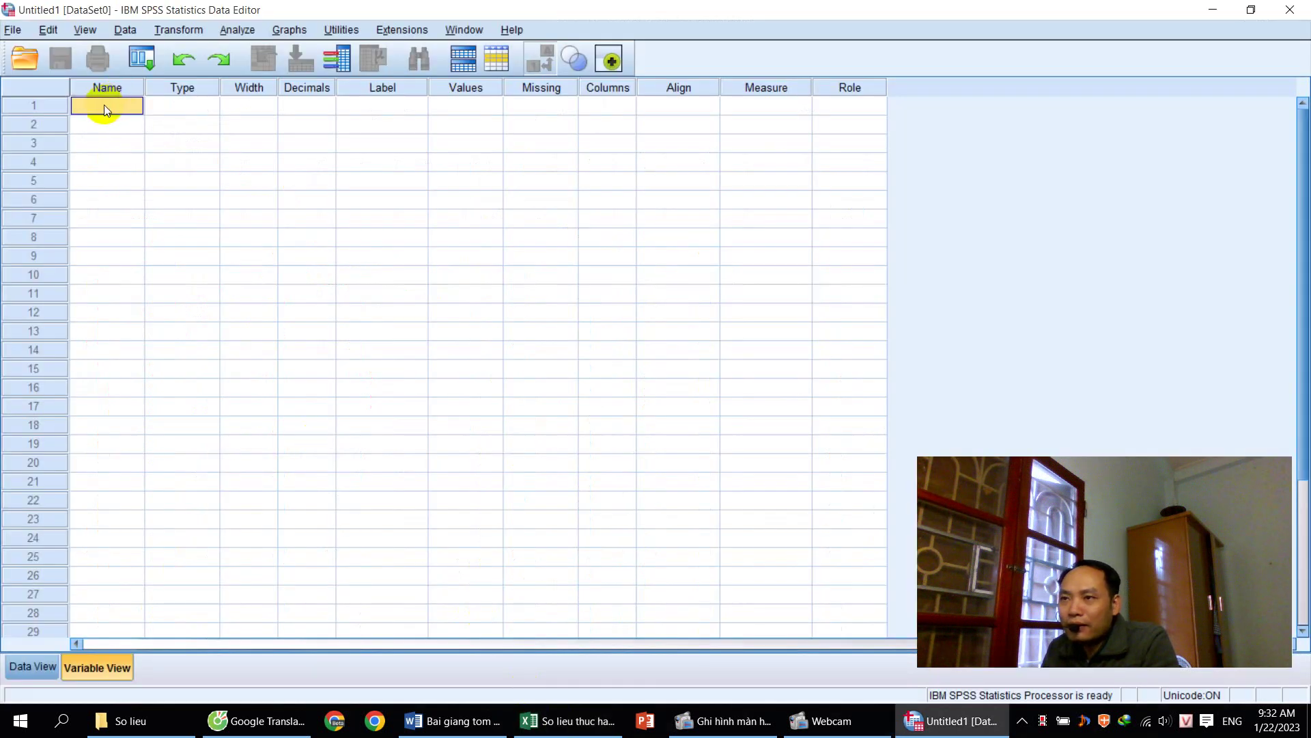
pyautogui.click(119, 136)
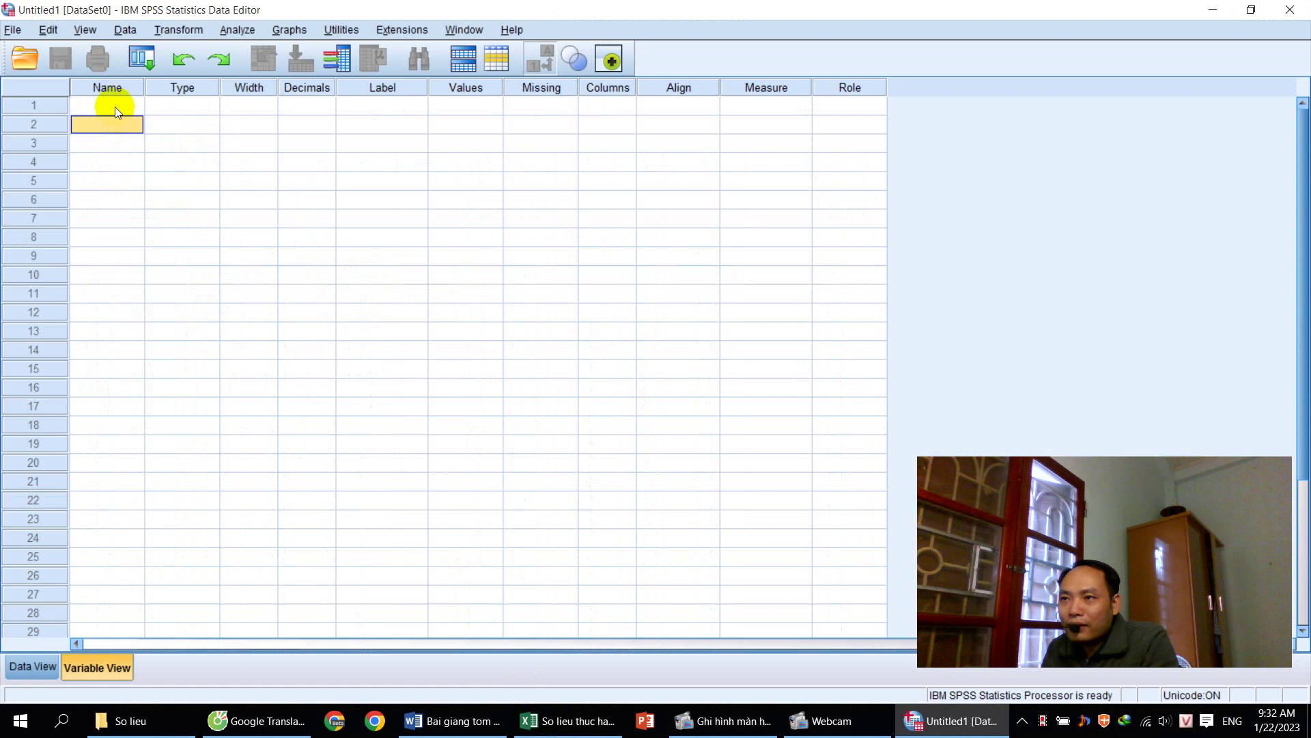
pyautogui.doubleClick(115, 107)
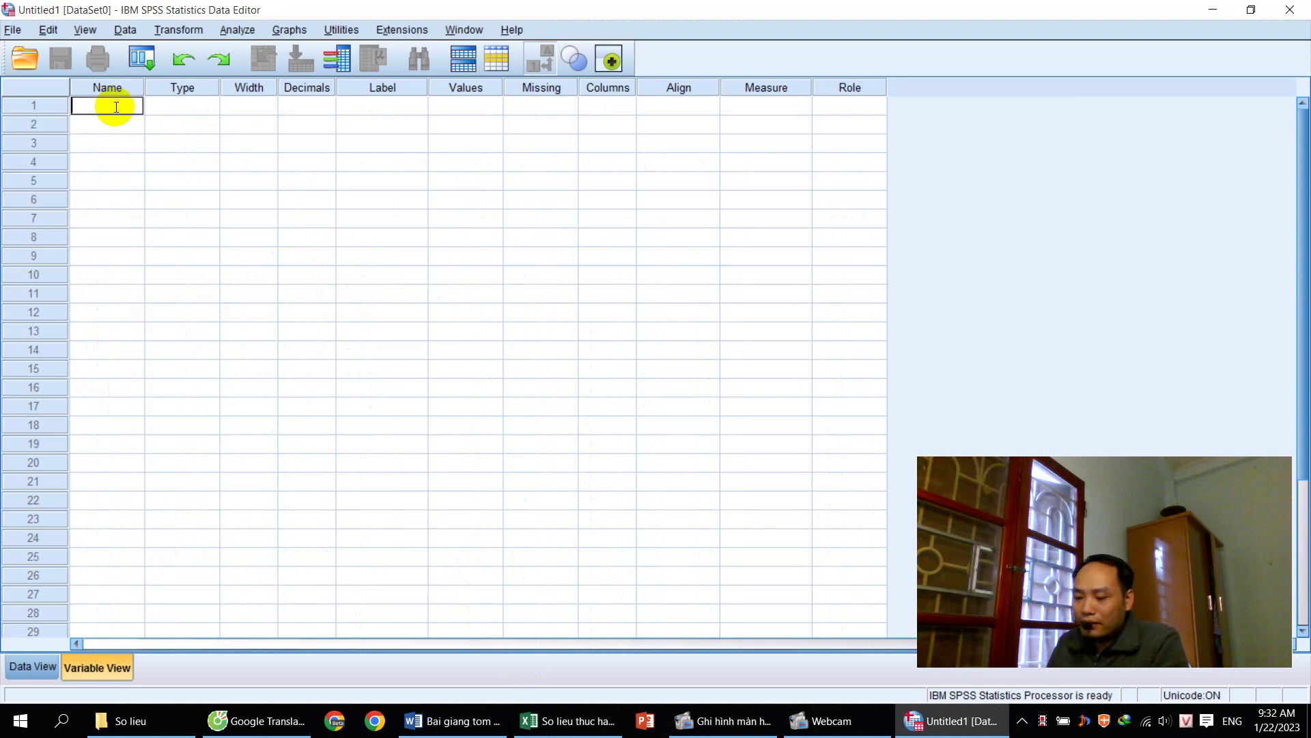
pyautogui.write('Duong_kinh')
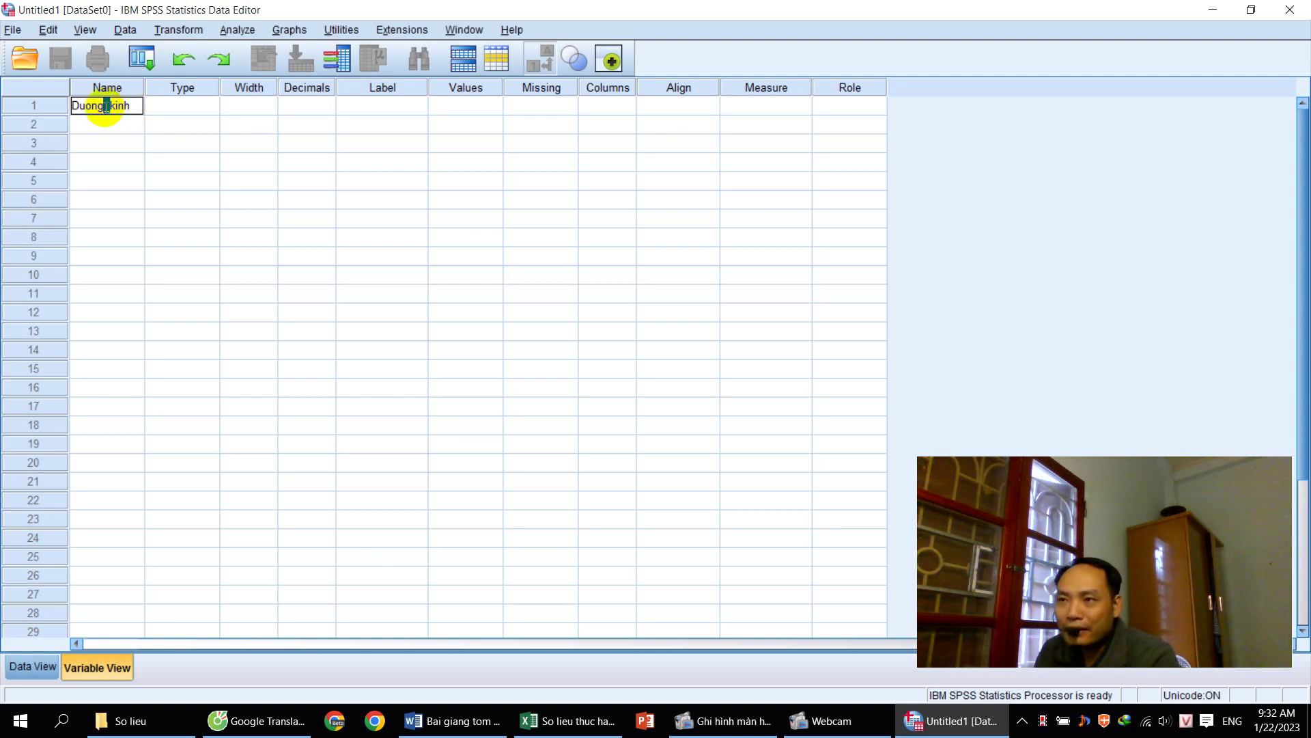
# - Examine the underscore in the name Duong_kinh, return from the keyboard PDF to SPSS and recheck the name, leaving it as entered
pyautogui.click(108, 107)
pyautogui.moveTo(102, 108); pyautogui.dragTo(106, 107)
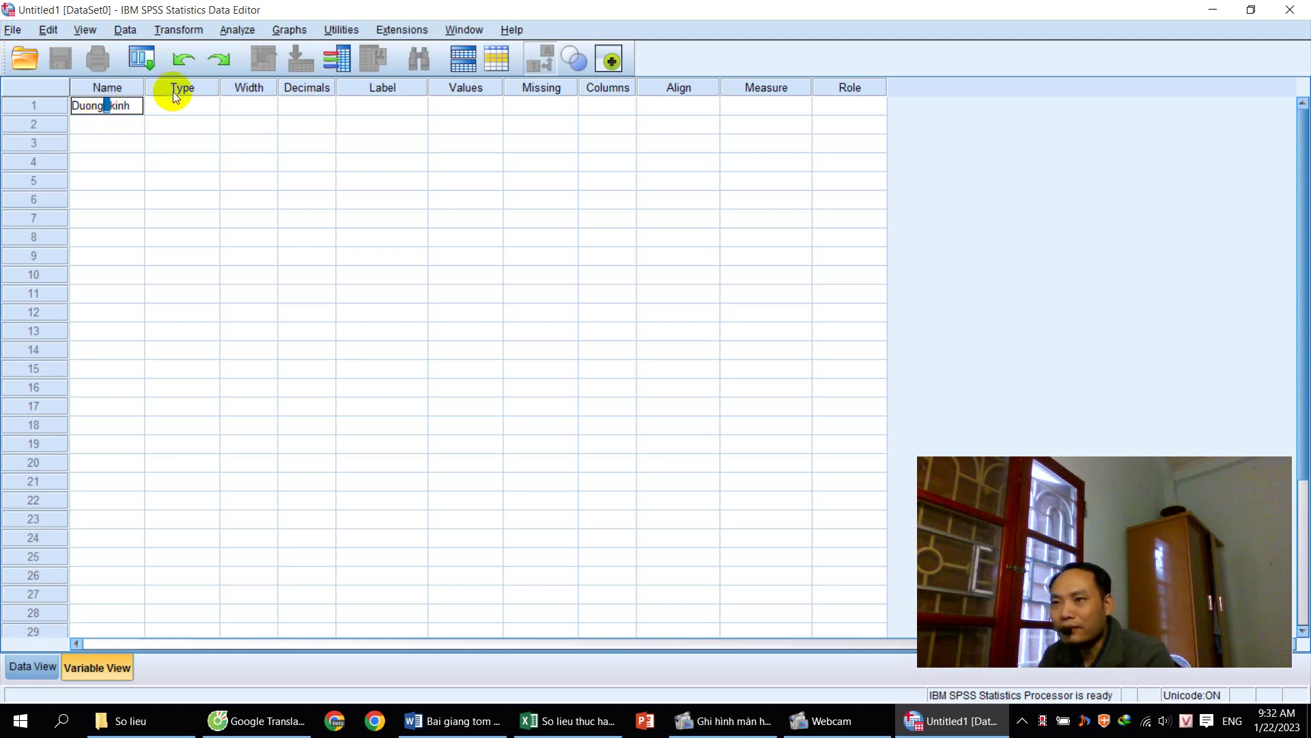
pyautogui.click(132, 106)
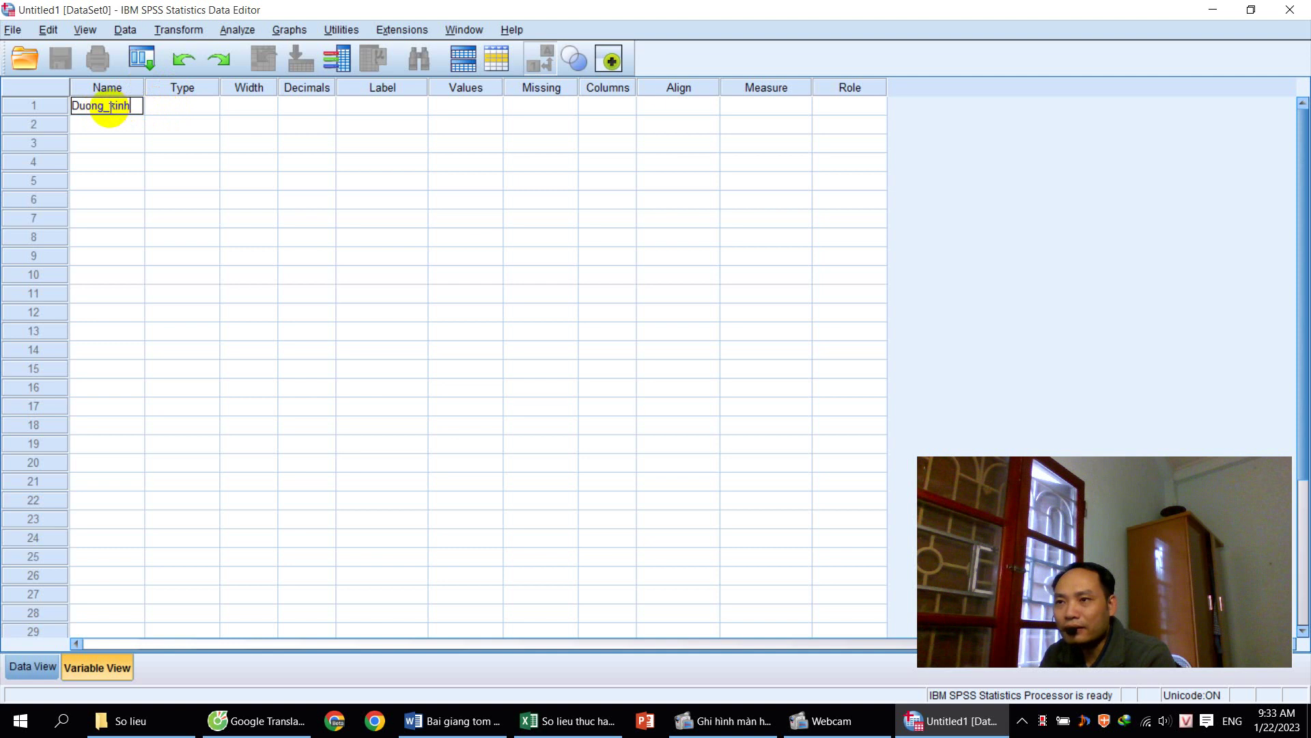
pyautogui.moveTo(109, 106); pyautogui.dragTo(103, 107)
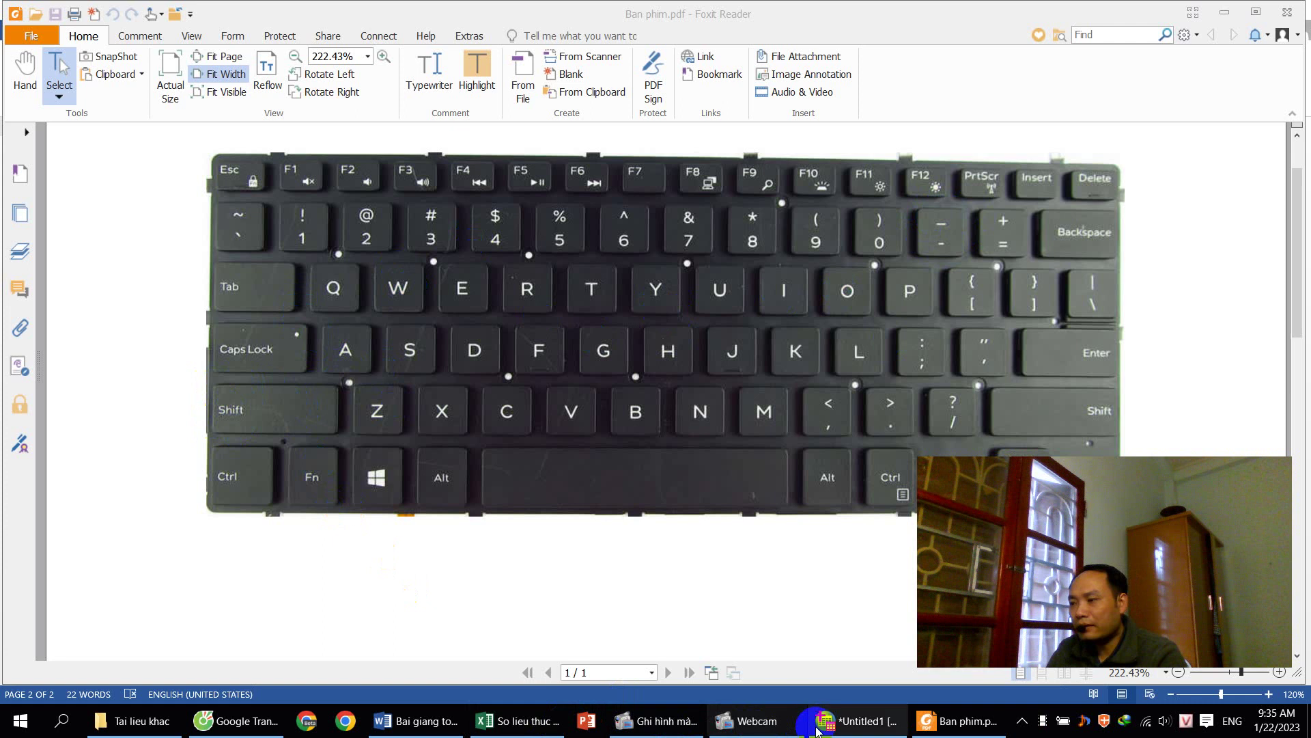
pyautogui.click(855, 721)
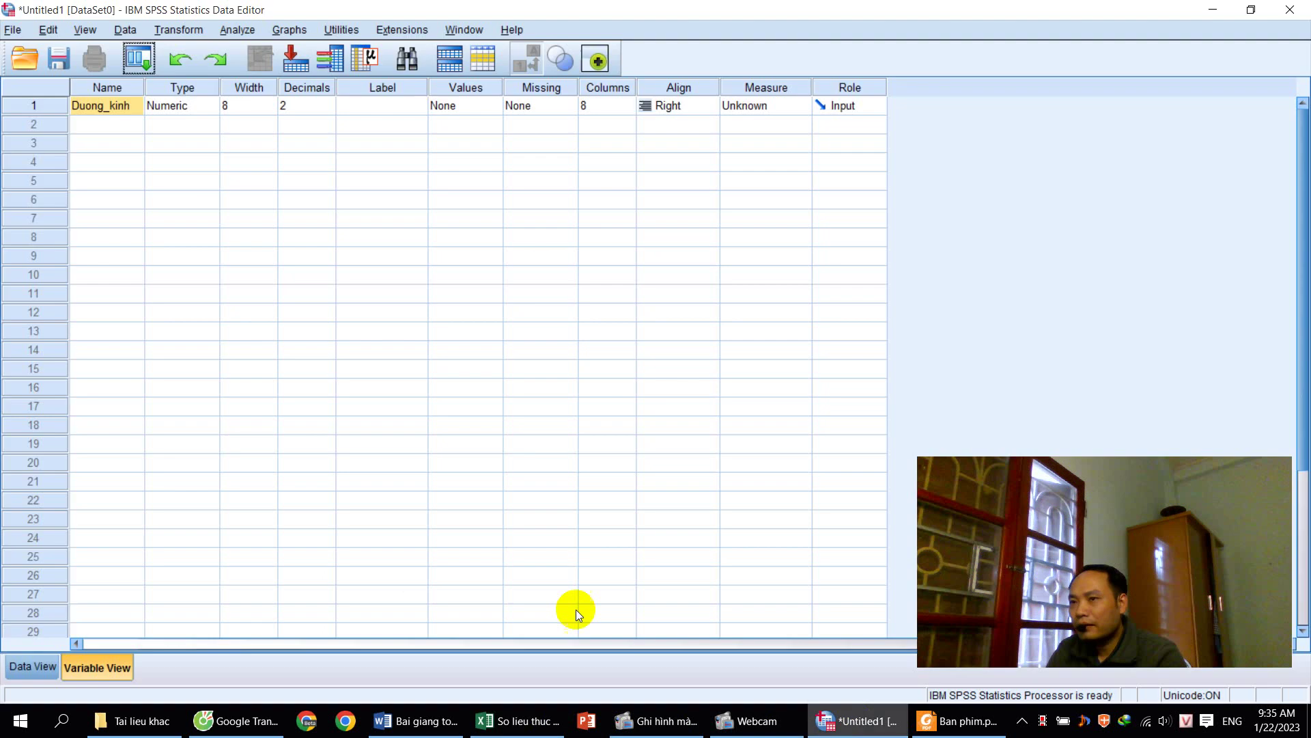
pyautogui.doubleClick(106, 107)
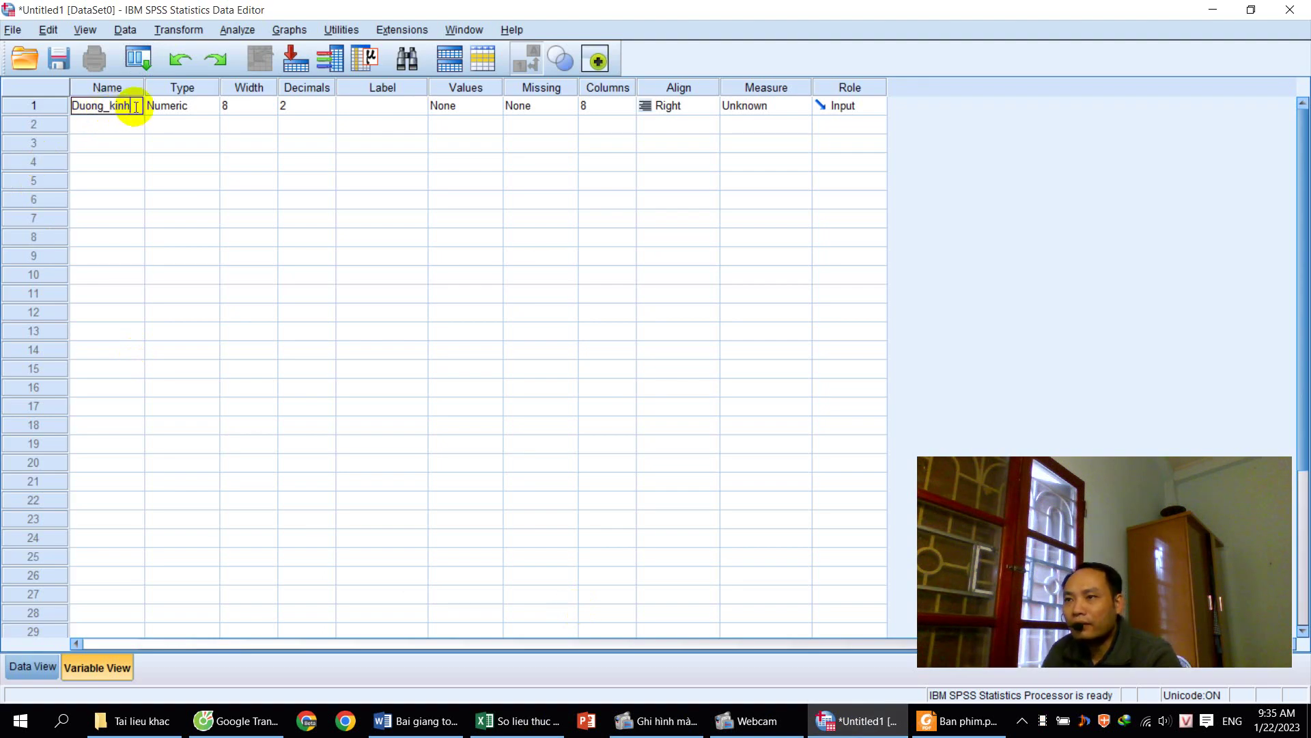
pyautogui.click(135, 123)
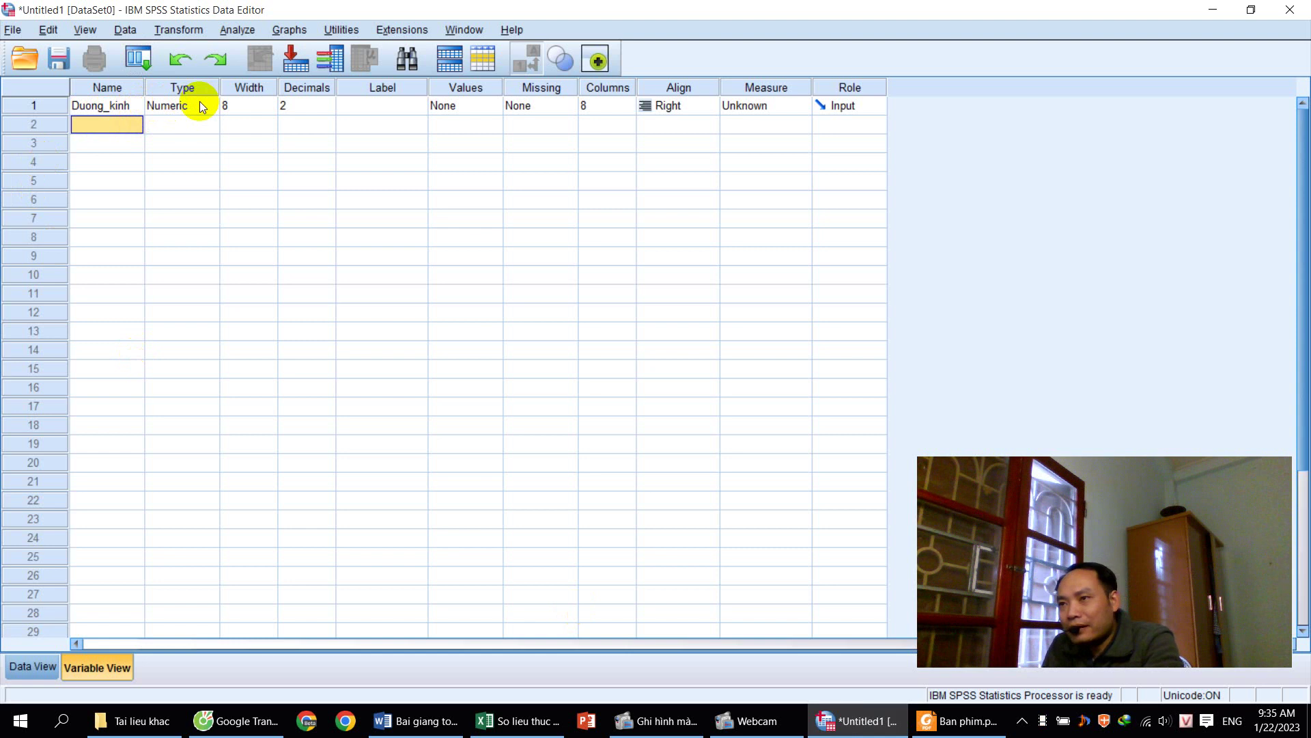
# - Open the Variable Type dialog for Duong_kinh and compare its Numeric option with the diameter values in the Excel Valley table
pyautogui.click(175, 107)
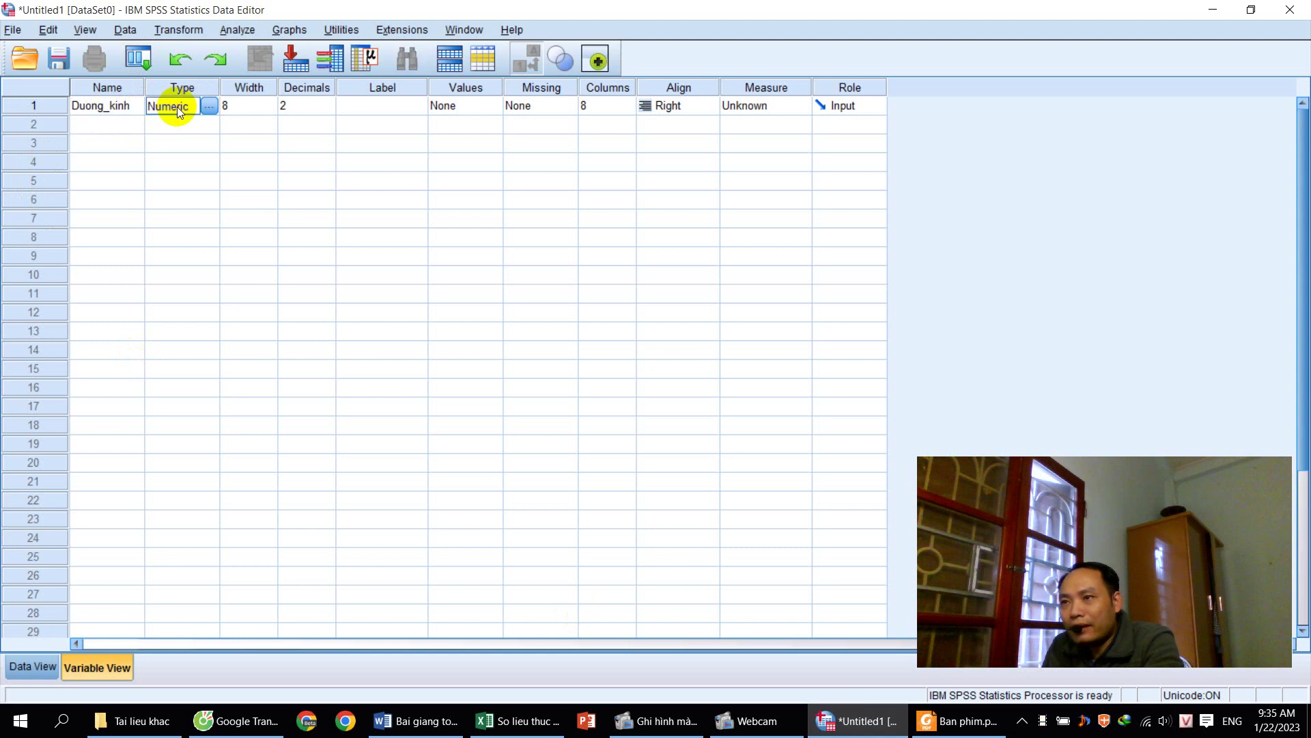
pyautogui.click(211, 105)
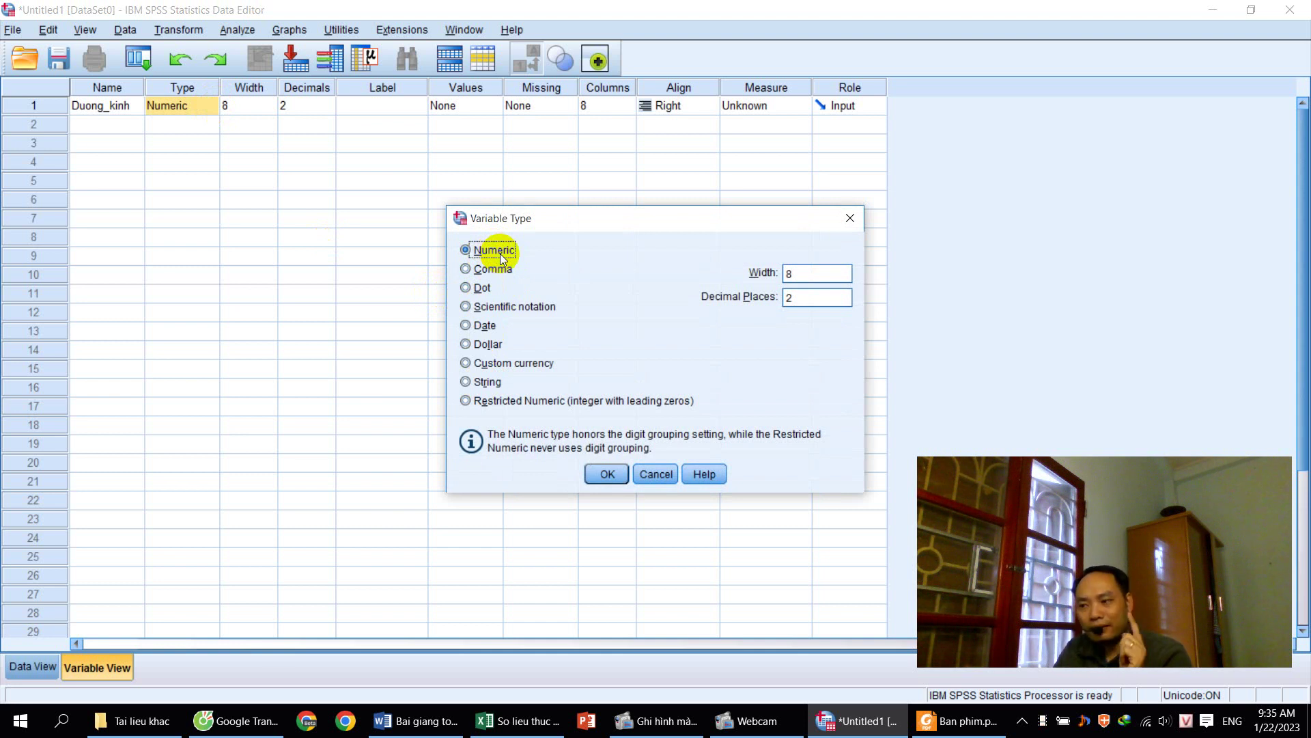
pyautogui.click(523, 720)
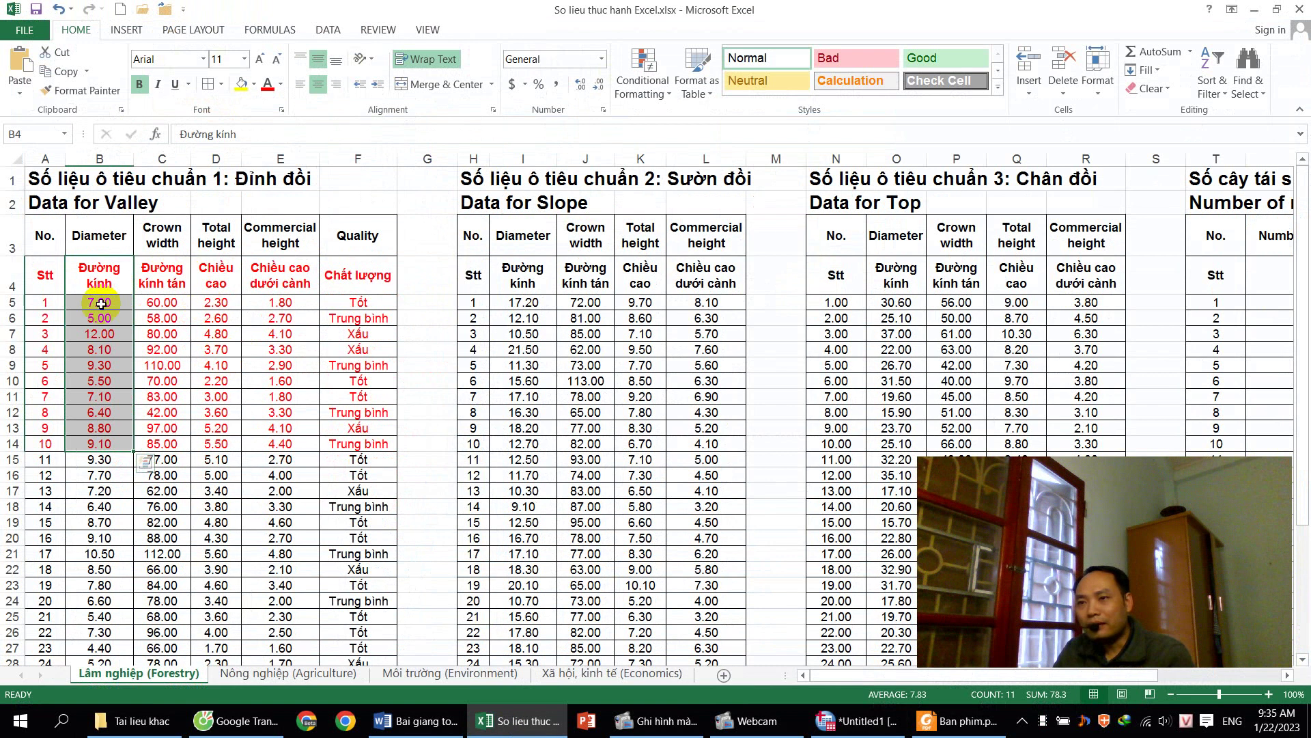
pyautogui.click(101, 303)
pyautogui.click(99, 365)
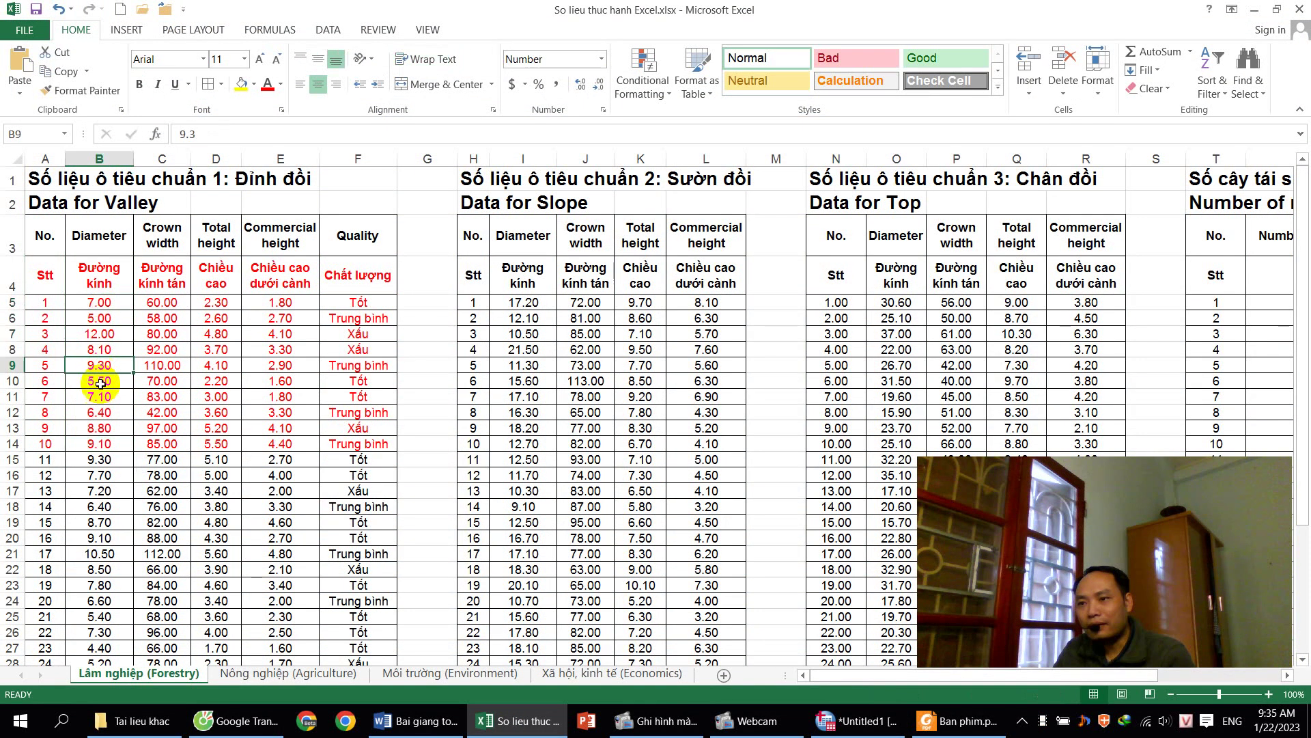
pyautogui.click(99, 412)
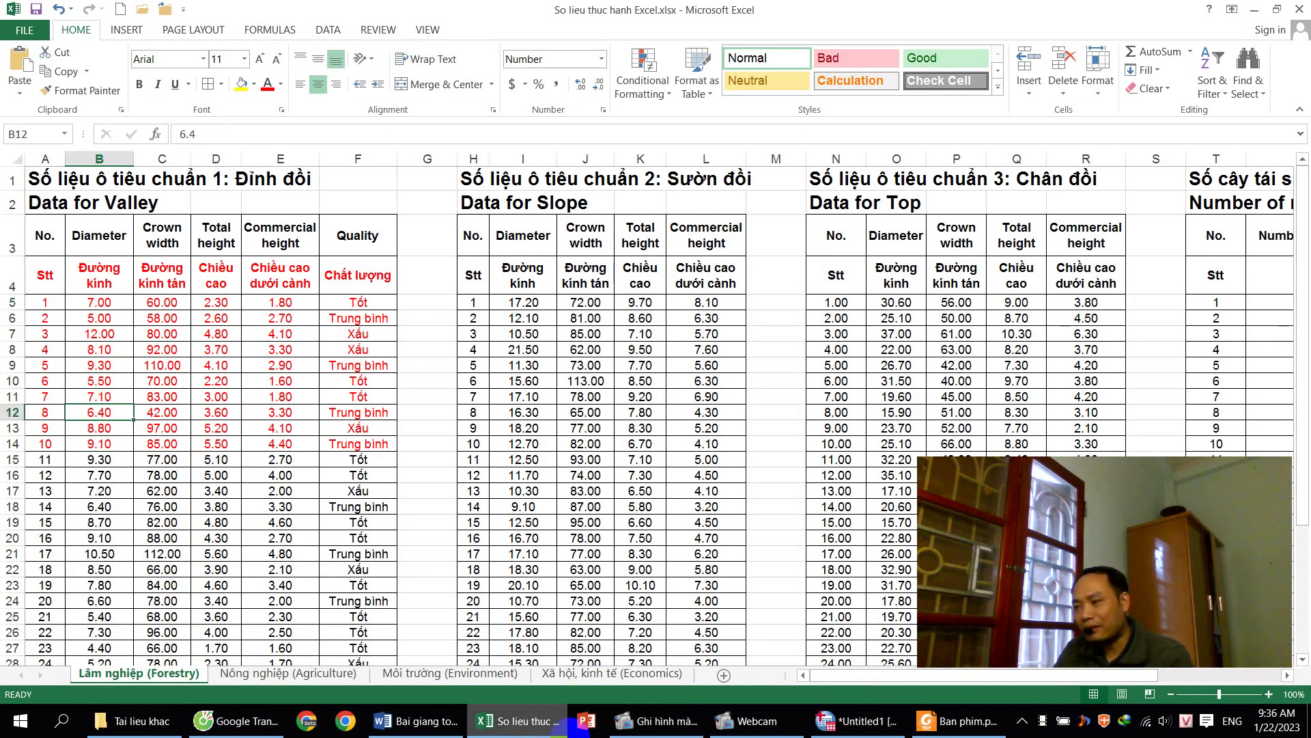
pyautogui.click(859, 720)
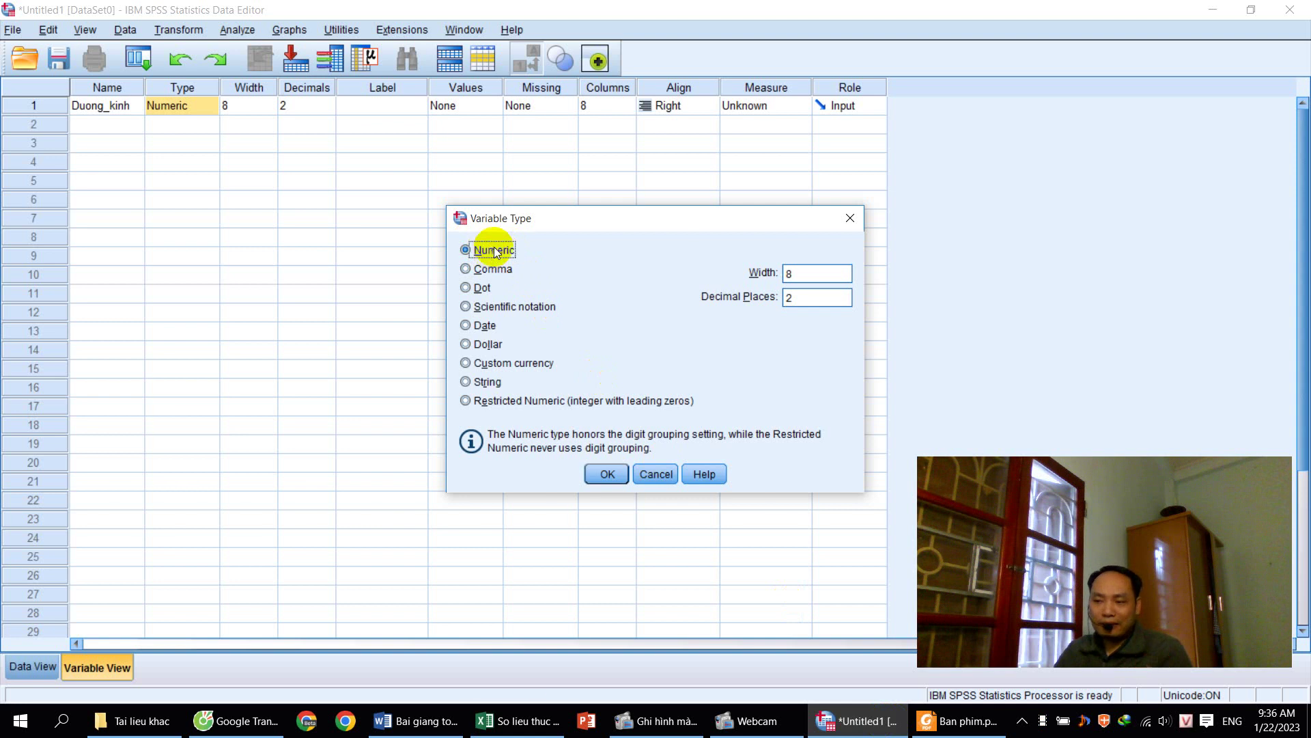
# - Switch to Excel, examine the first six Quality values of the Valley table, and return to the Variable Type dialog in SPSS
pyautogui.click(519, 720)
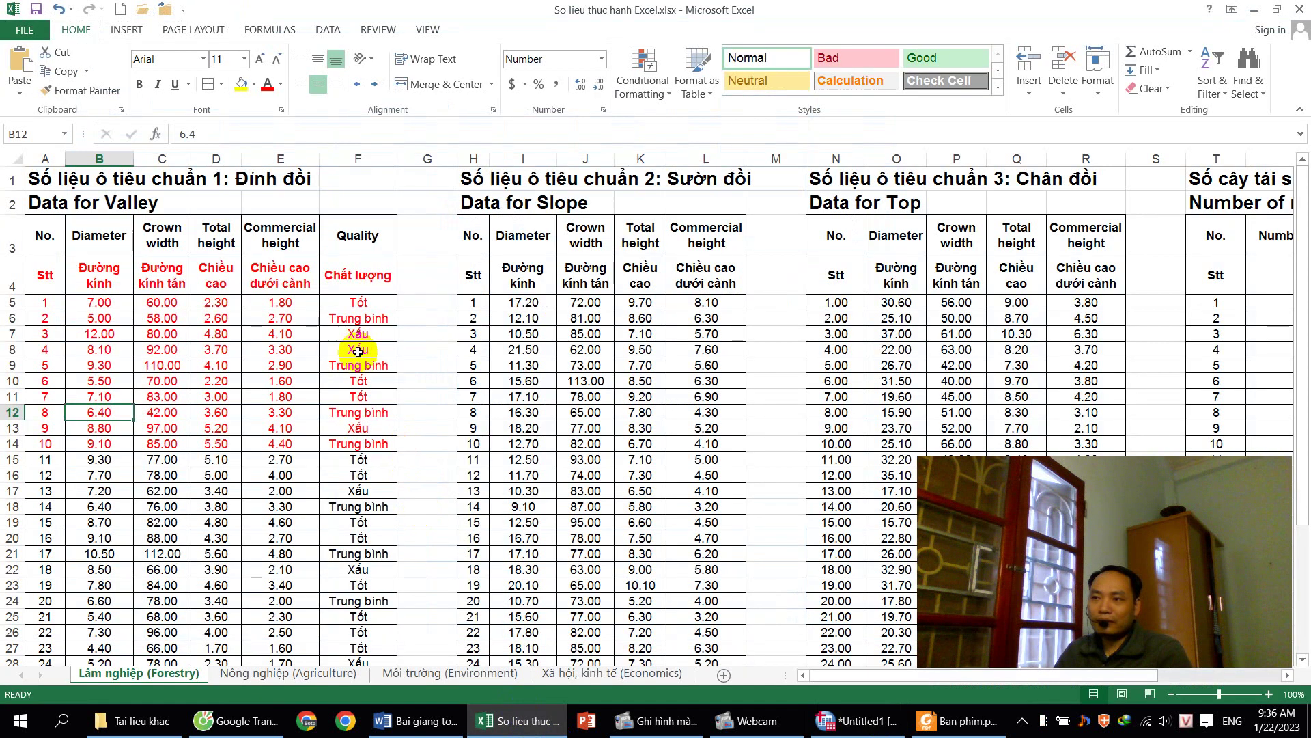
pyautogui.click(358, 302)
pyautogui.click(360, 318)
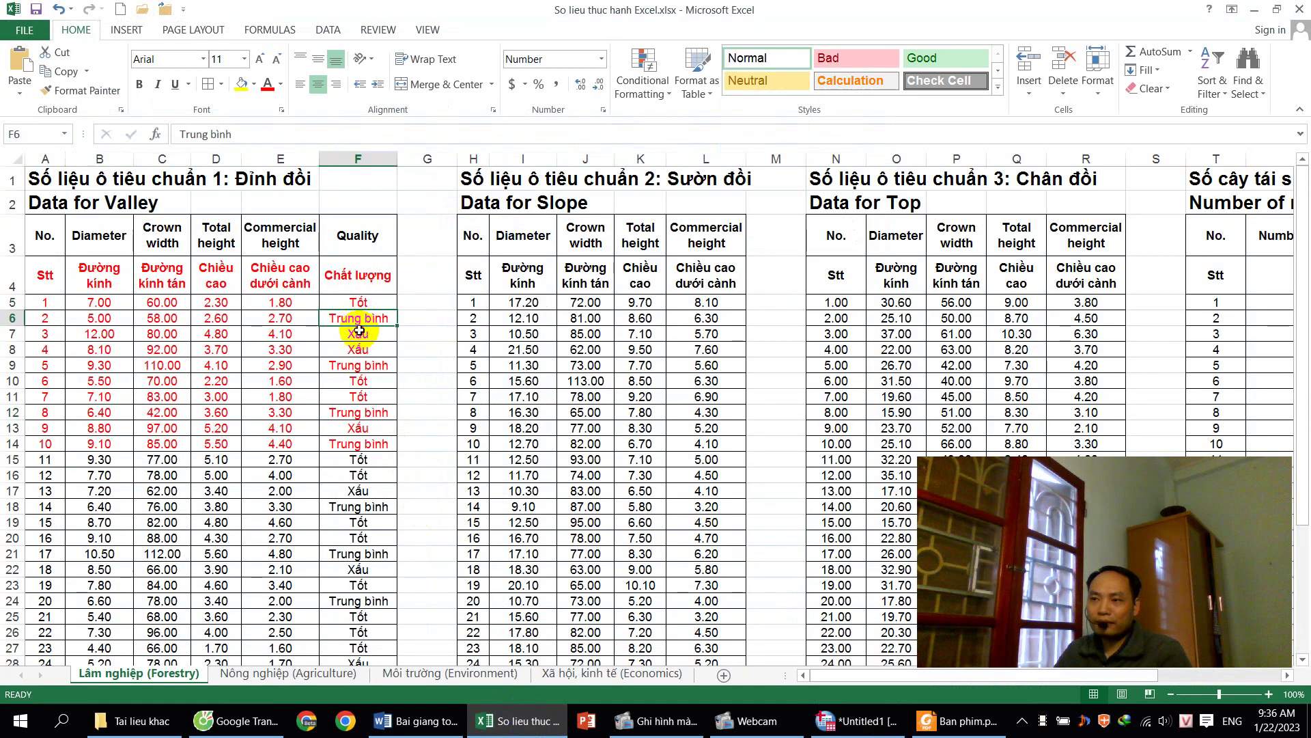
pyautogui.click(359, 333)
pyautogui.click(357, 349)
pyautogui.click(352, 367)
pyautogui.click(355, 381)
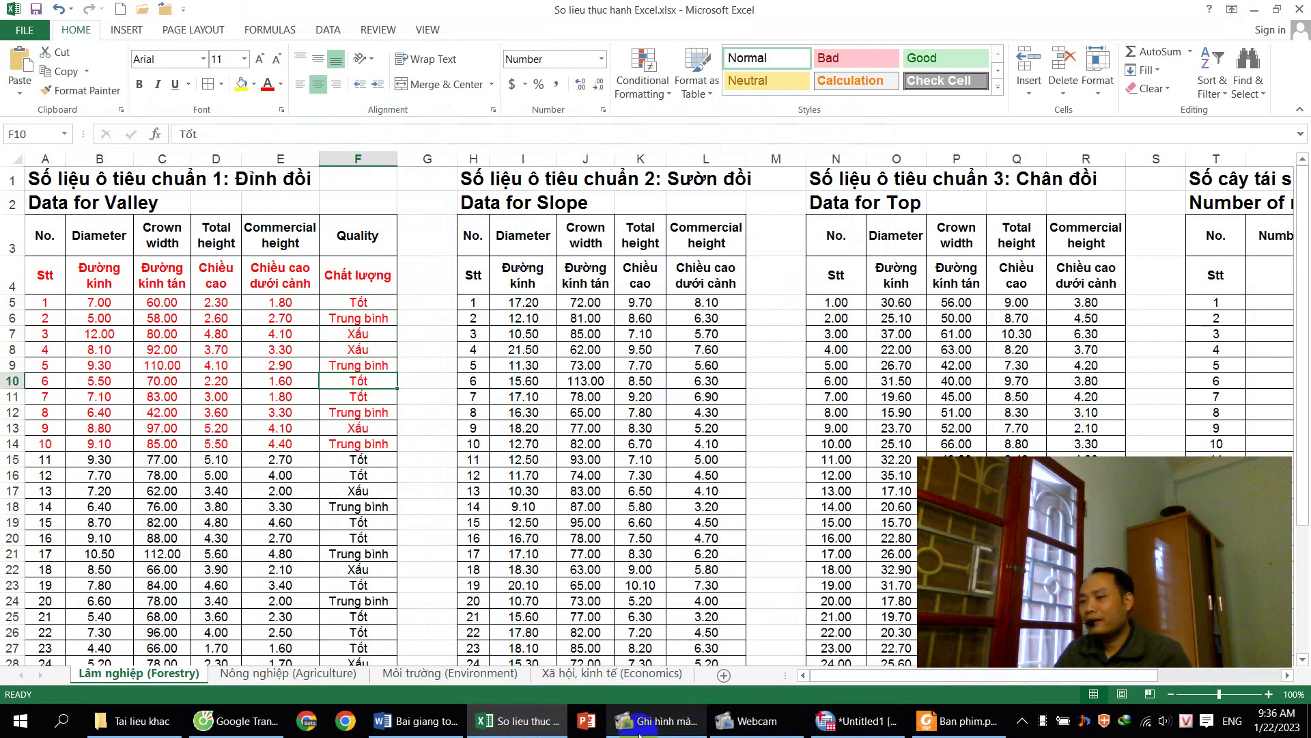
pyautogui.click(539, 721)
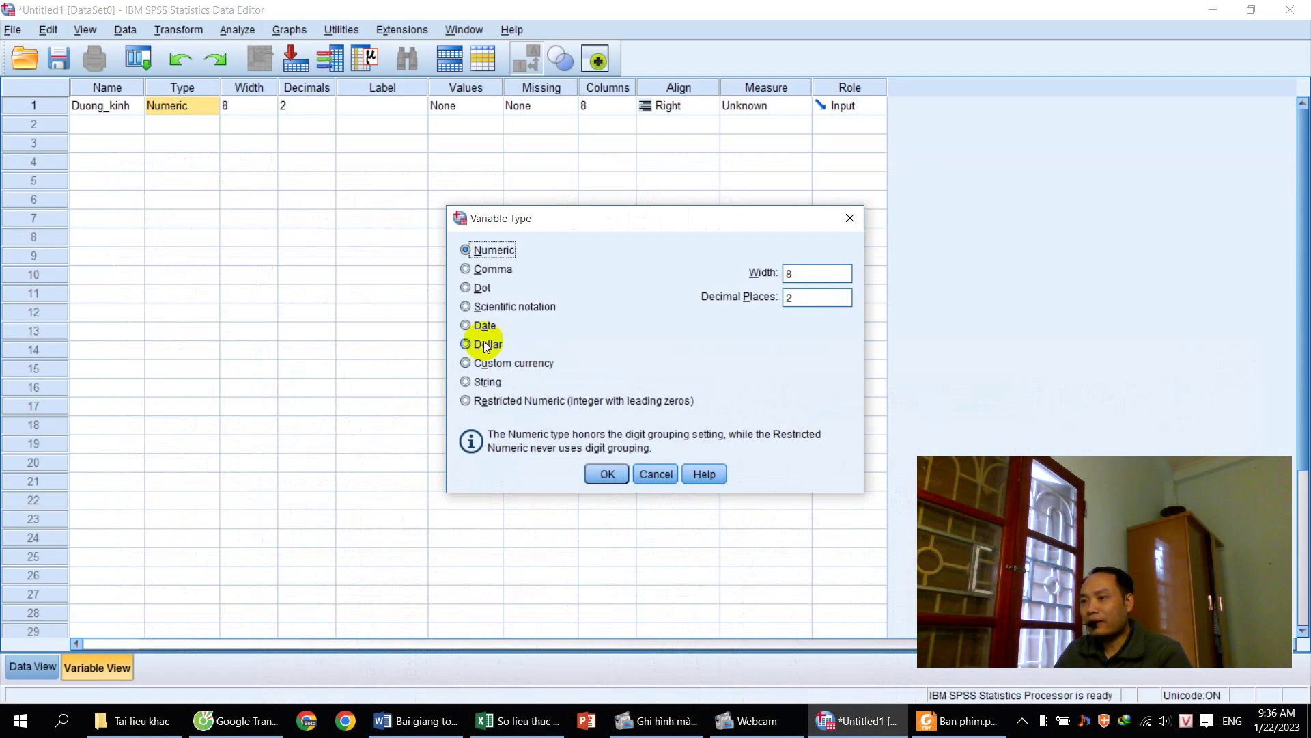
# - Compare the Numeric and String options in the Variable Type dialog, finishing with String selected
pyautogui.click(488, 381)
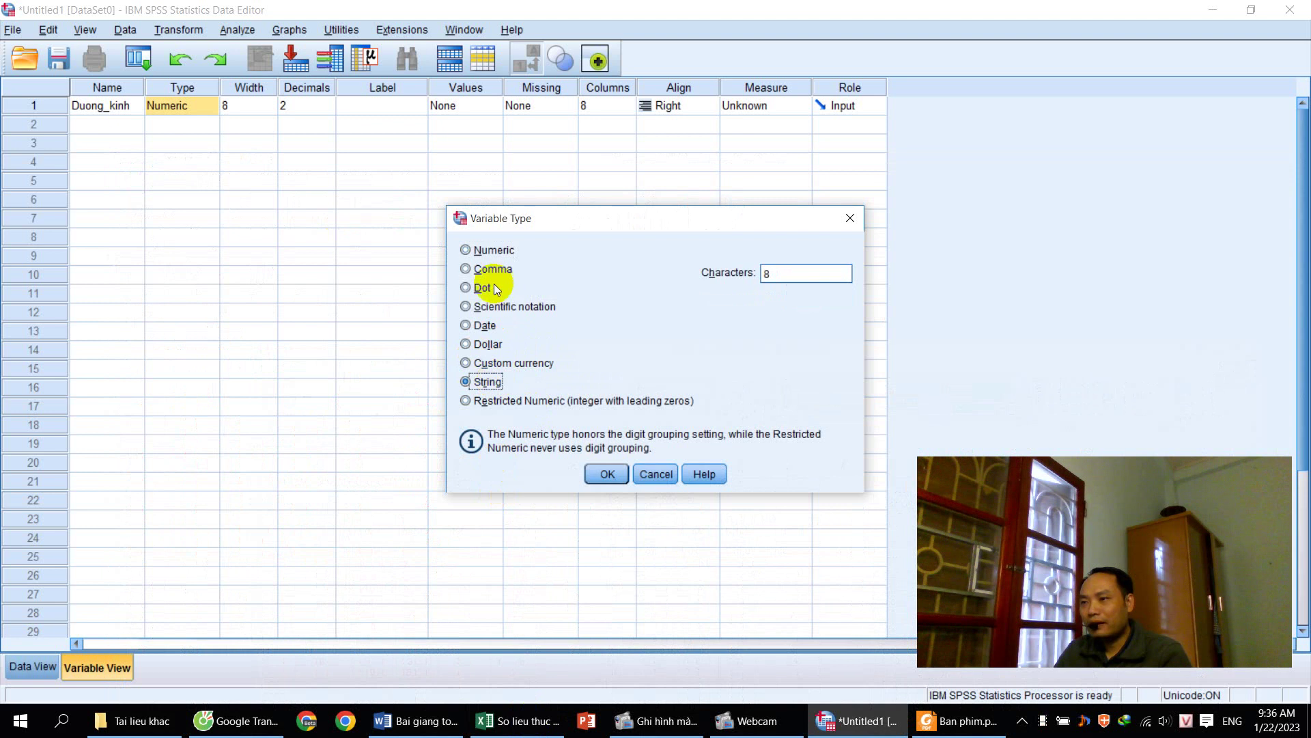
pyautogui.click(478, 251)
pyautogui.click(488, 382)
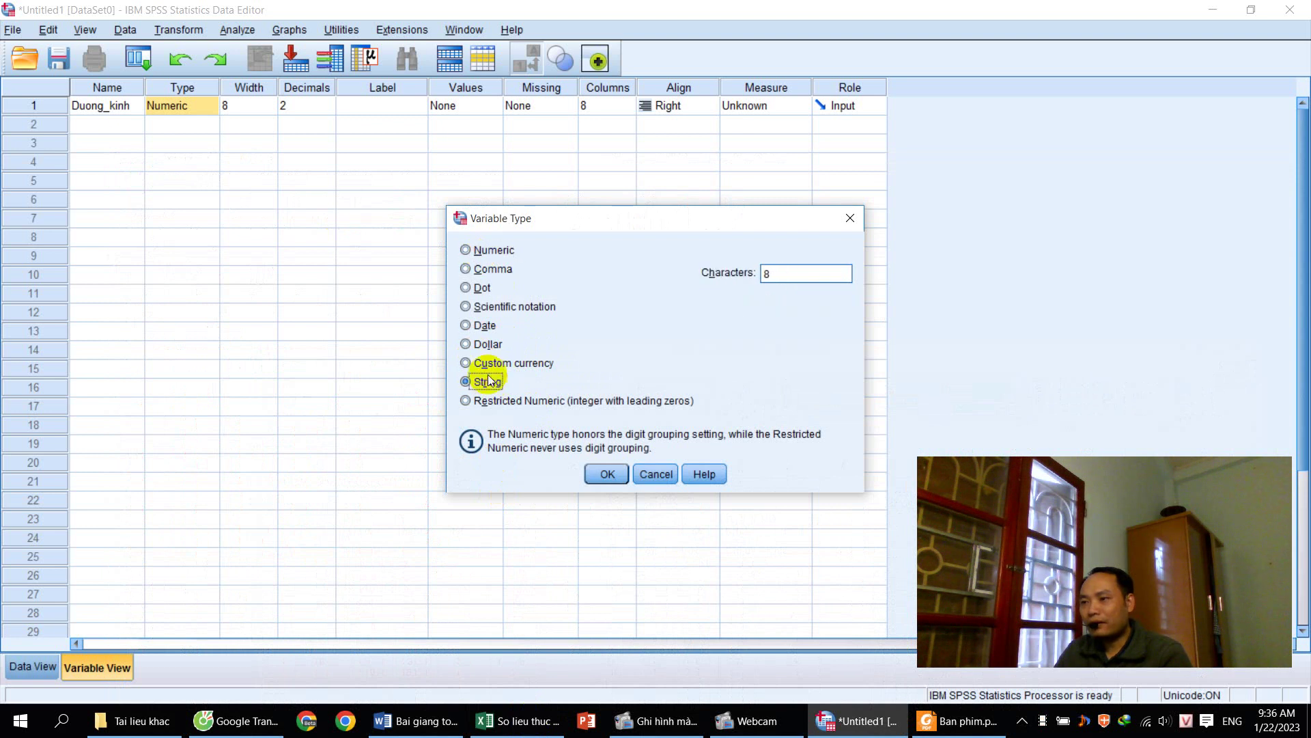
pyautogui.click(482, 252)
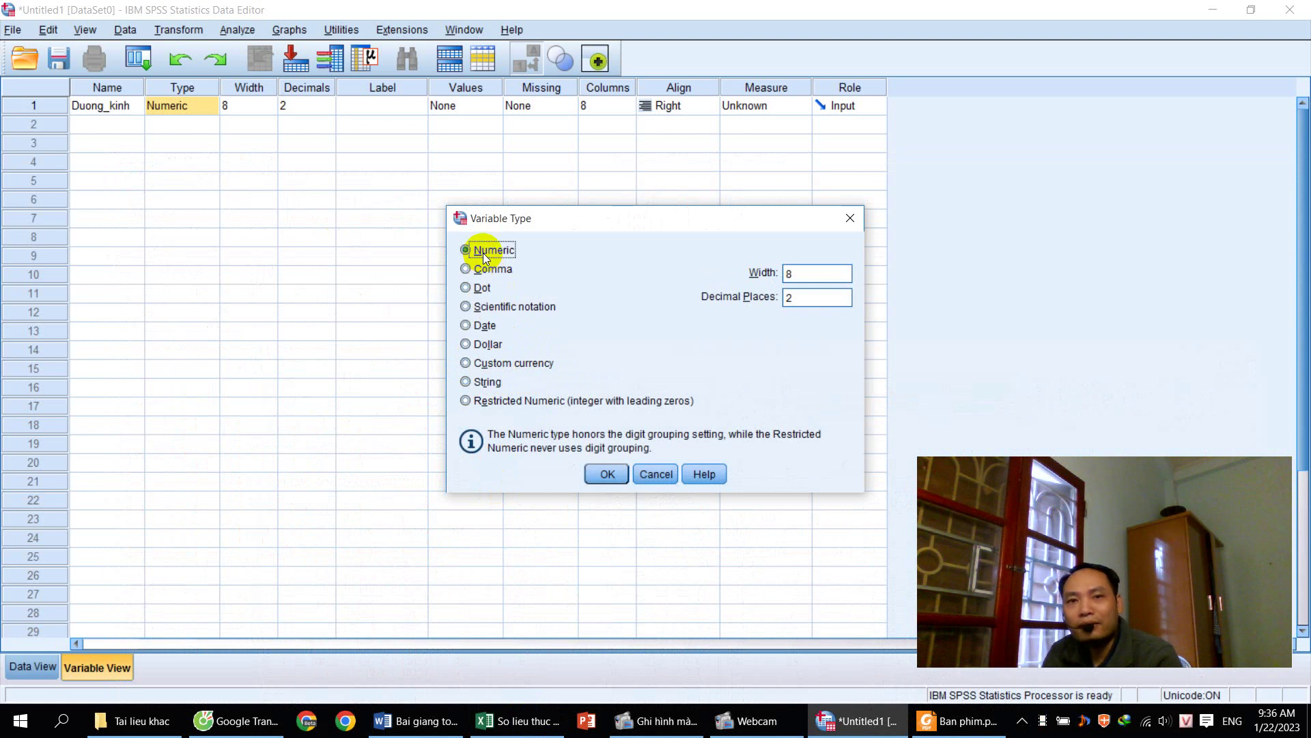
pyautogui.click(482, 381)
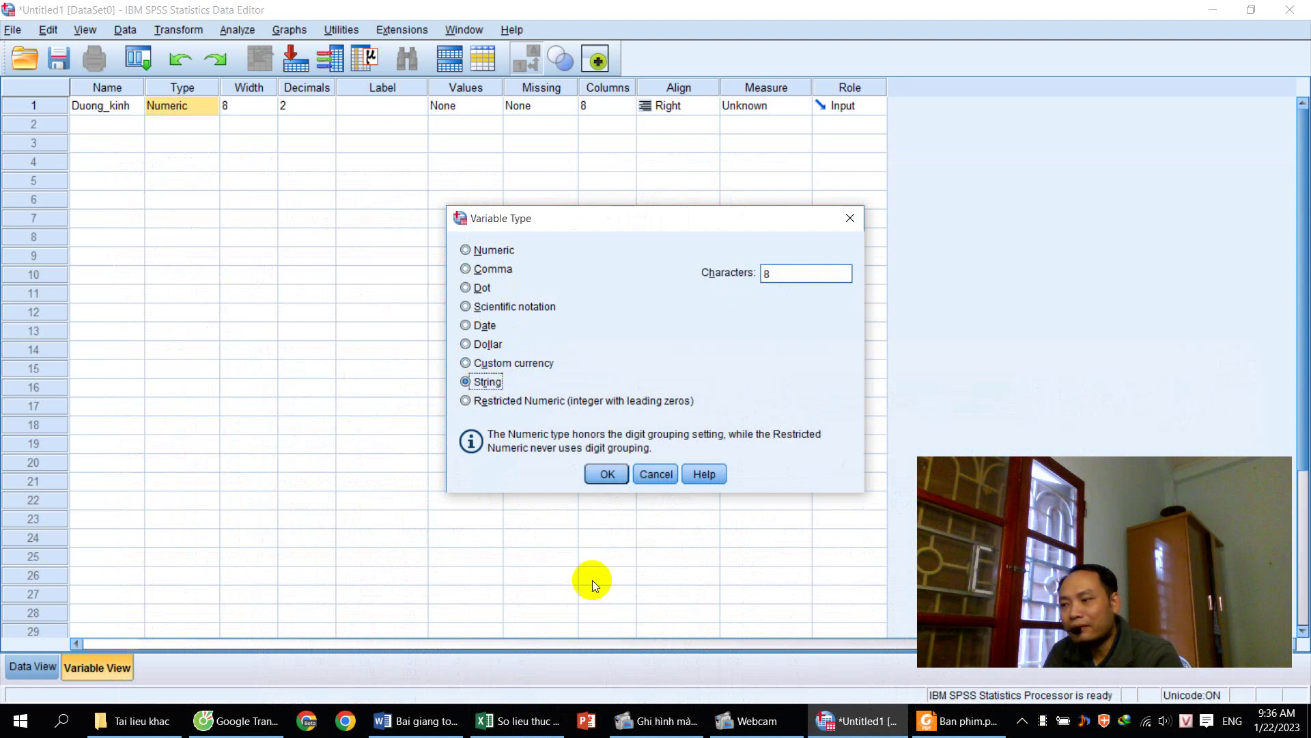
# - Open So lieu lam nghiep xa hoi.xls from the So lieu folder and examine the household names in the Ten_ho column
pyautogui.click(519, 720)
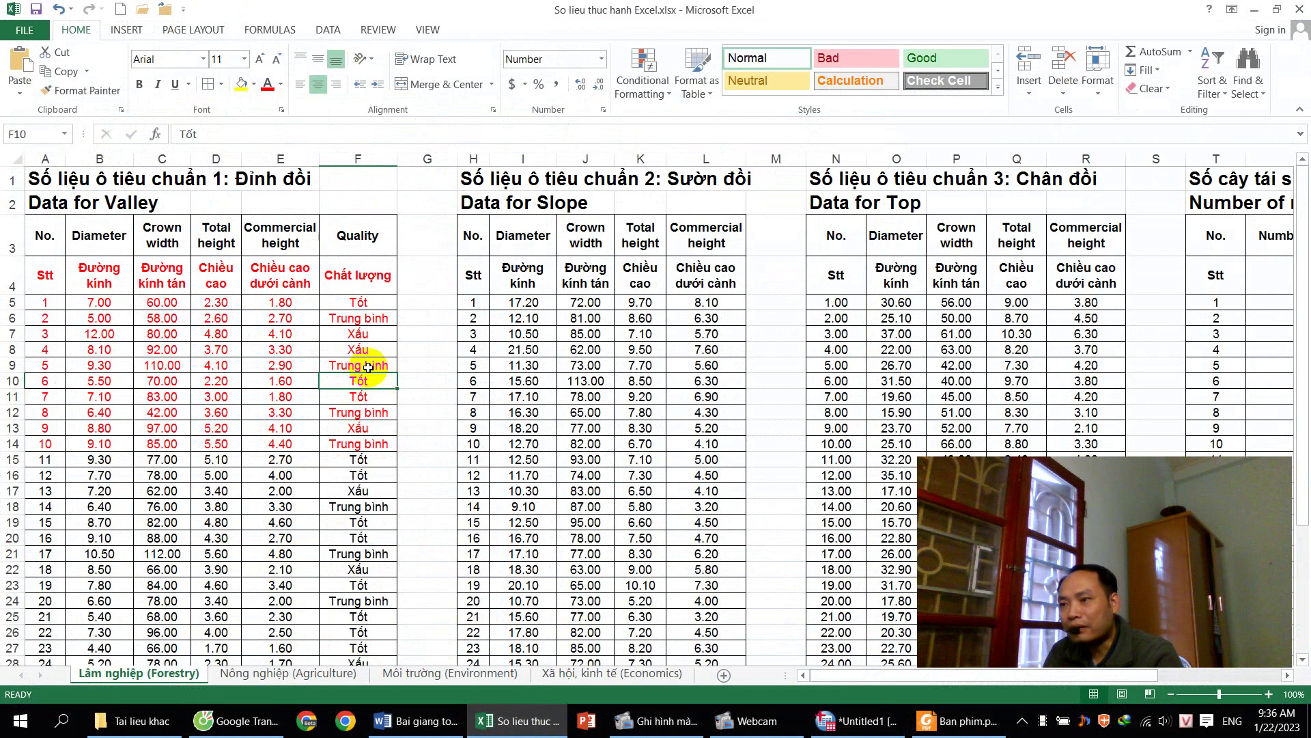
pyautogui.click(140, 720)
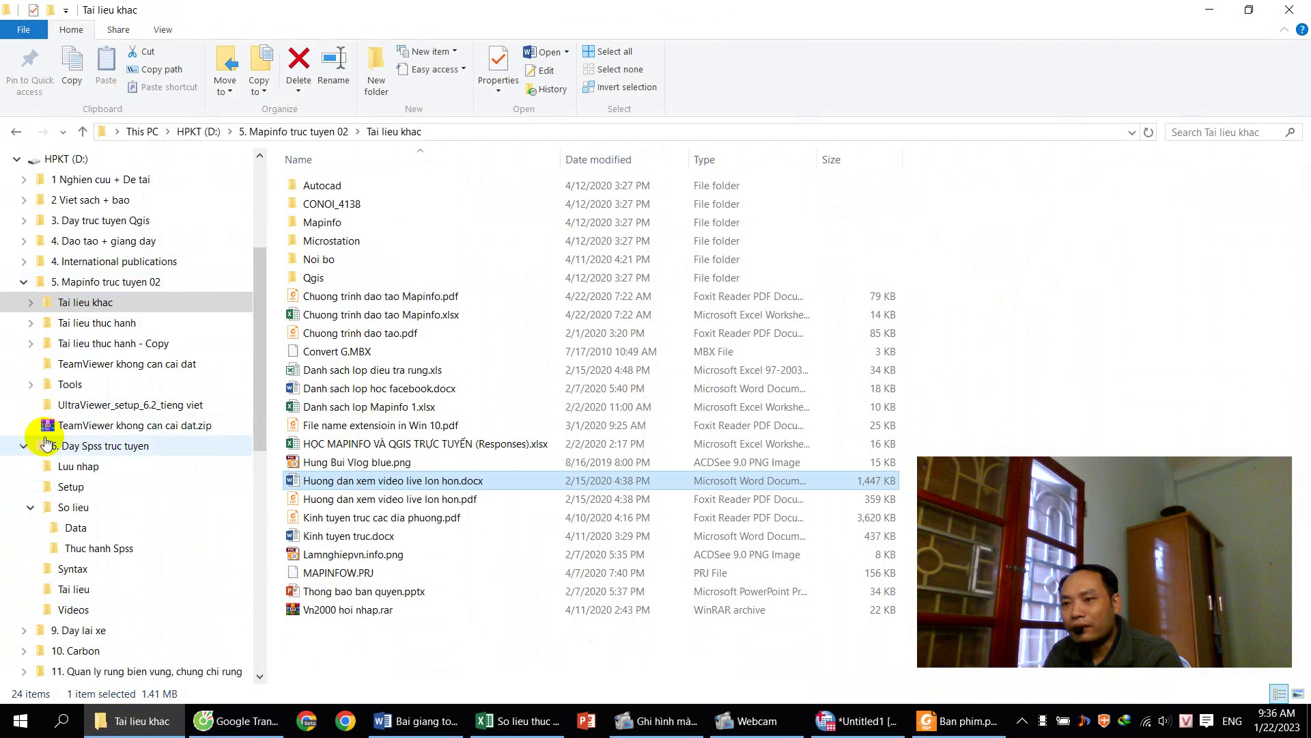
pyautogui.click(85, 448)
pyautogui.click(75, 505)
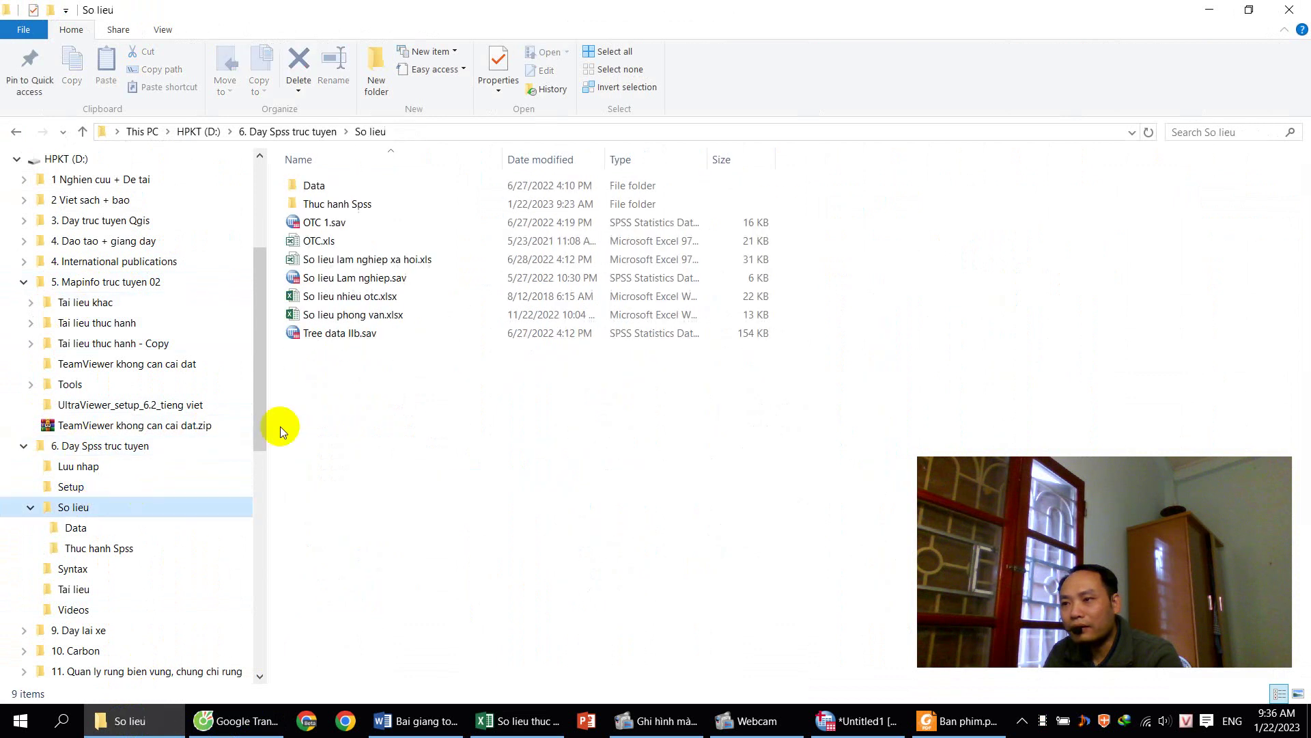
pyautogui.doubleClick(345, 259)
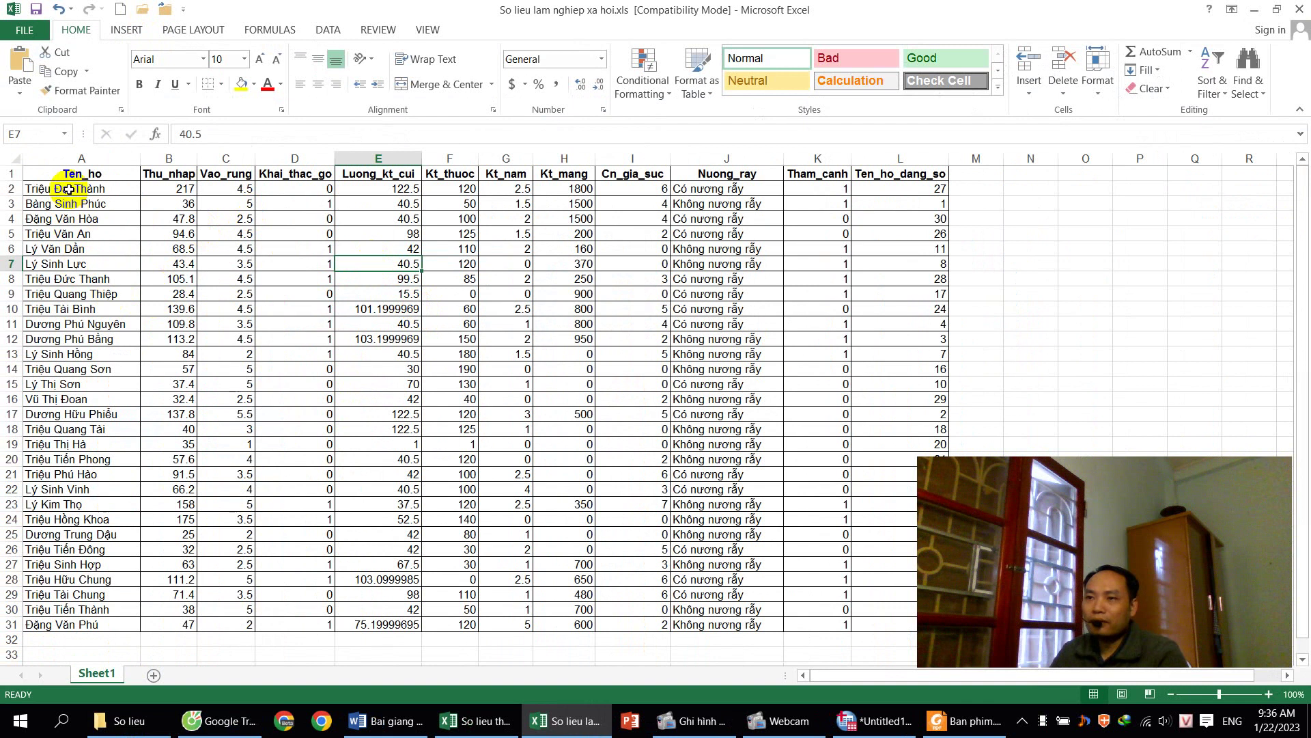
pyautogui.moveTo(68, 188); pyautogui.dragTo(69, 458)
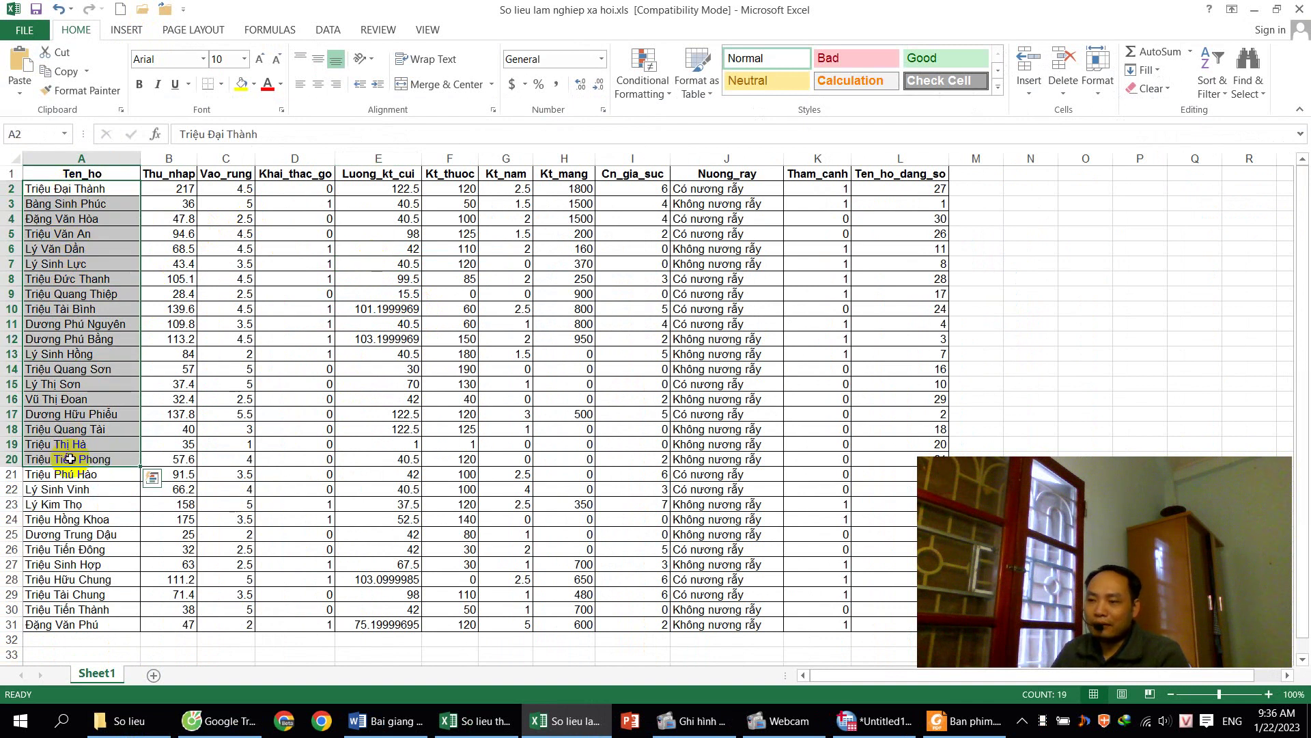
# - Return to the Variable Type dialog in SPSS and cancel it without applying the String type to Duong_kinh
pyautogui.click(804, 732)
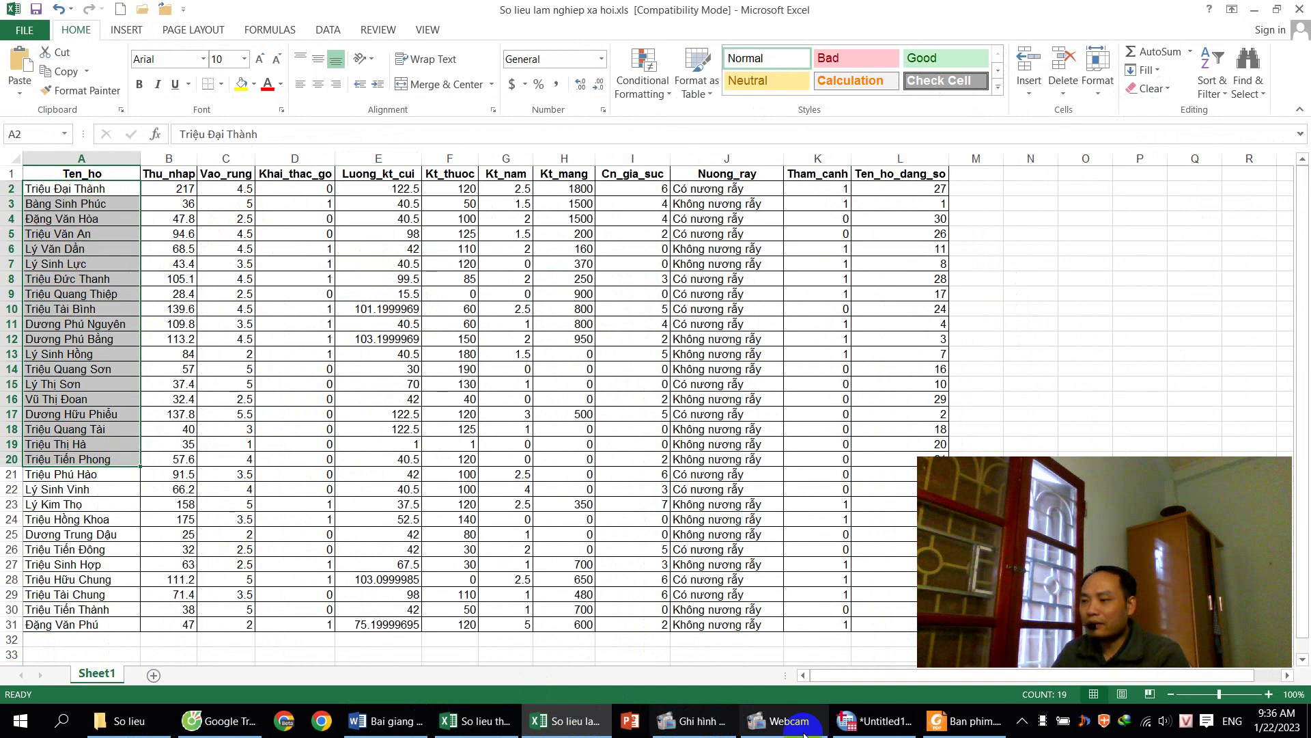
pyautogui.click(875, 721)
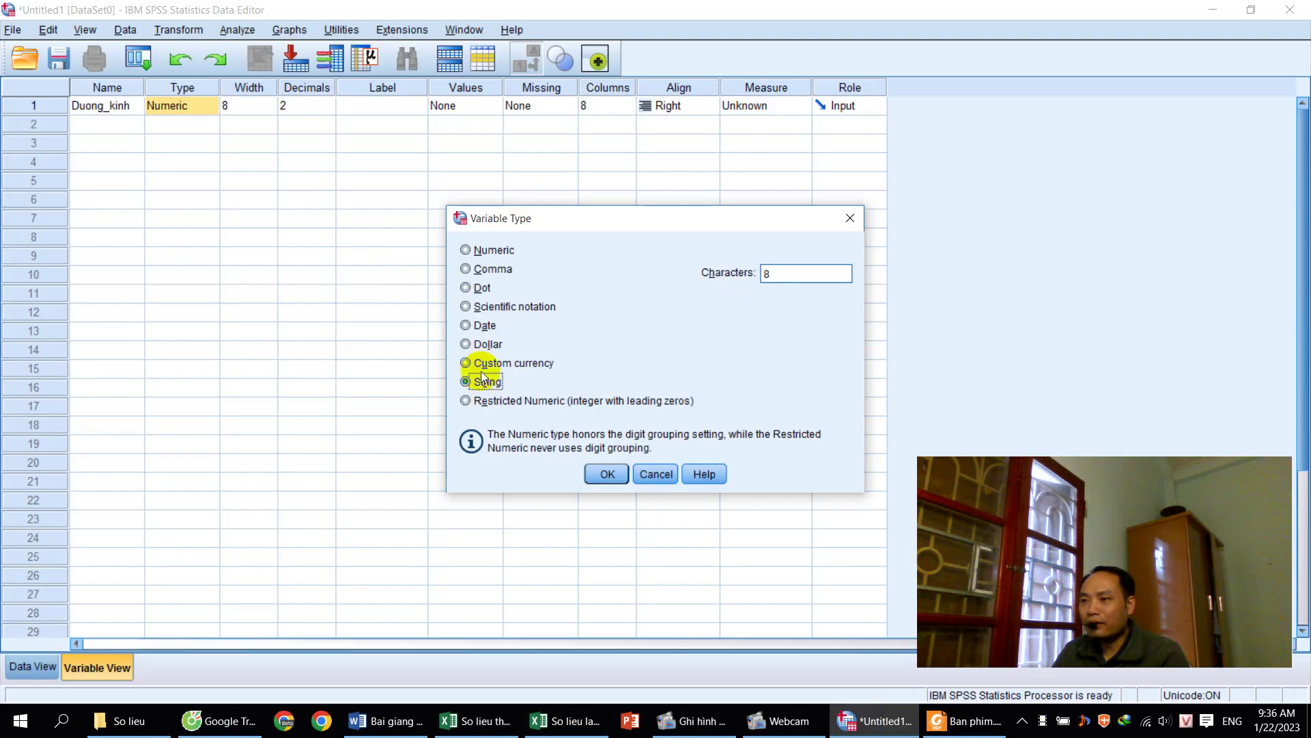
pyautogui.click(666, 472)
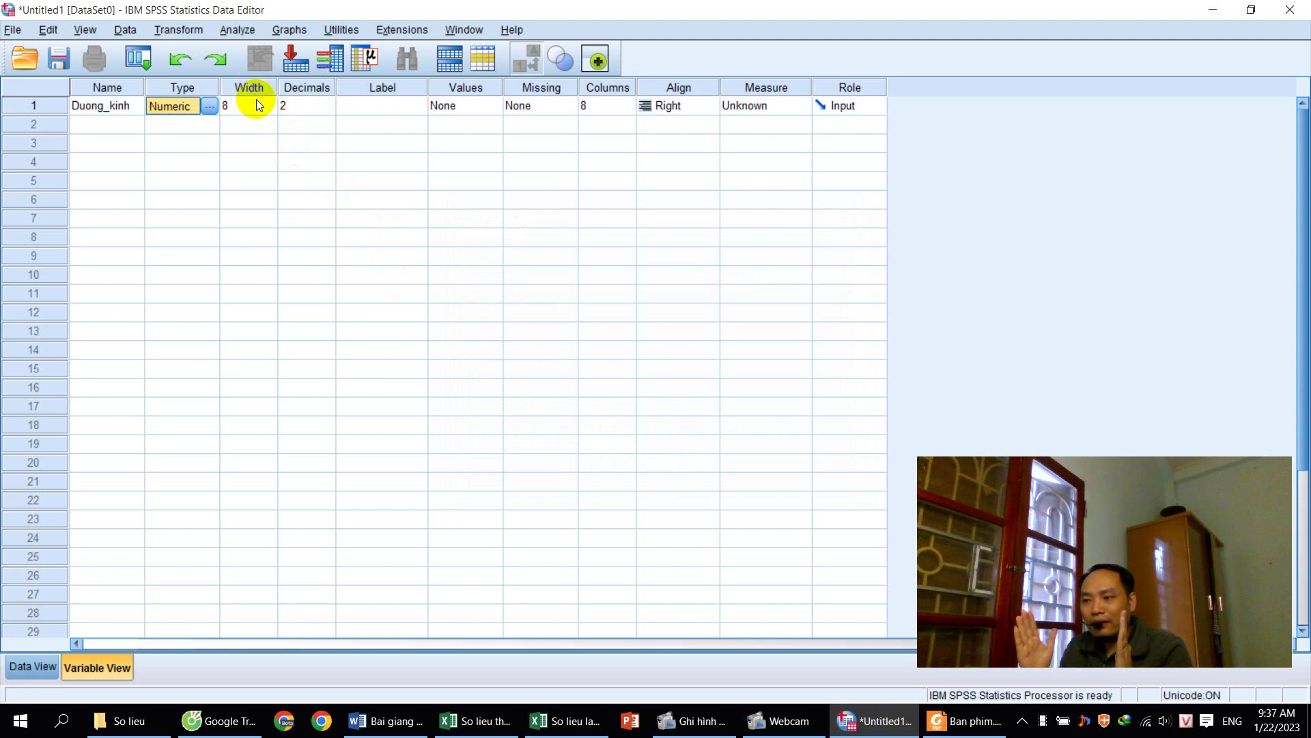
# - Switch to So lieu thuc hanh Excel.xlsx, examine the first ten Diameter values of the Valley table, and return to SPSS
pyautogui.click(519, 725)
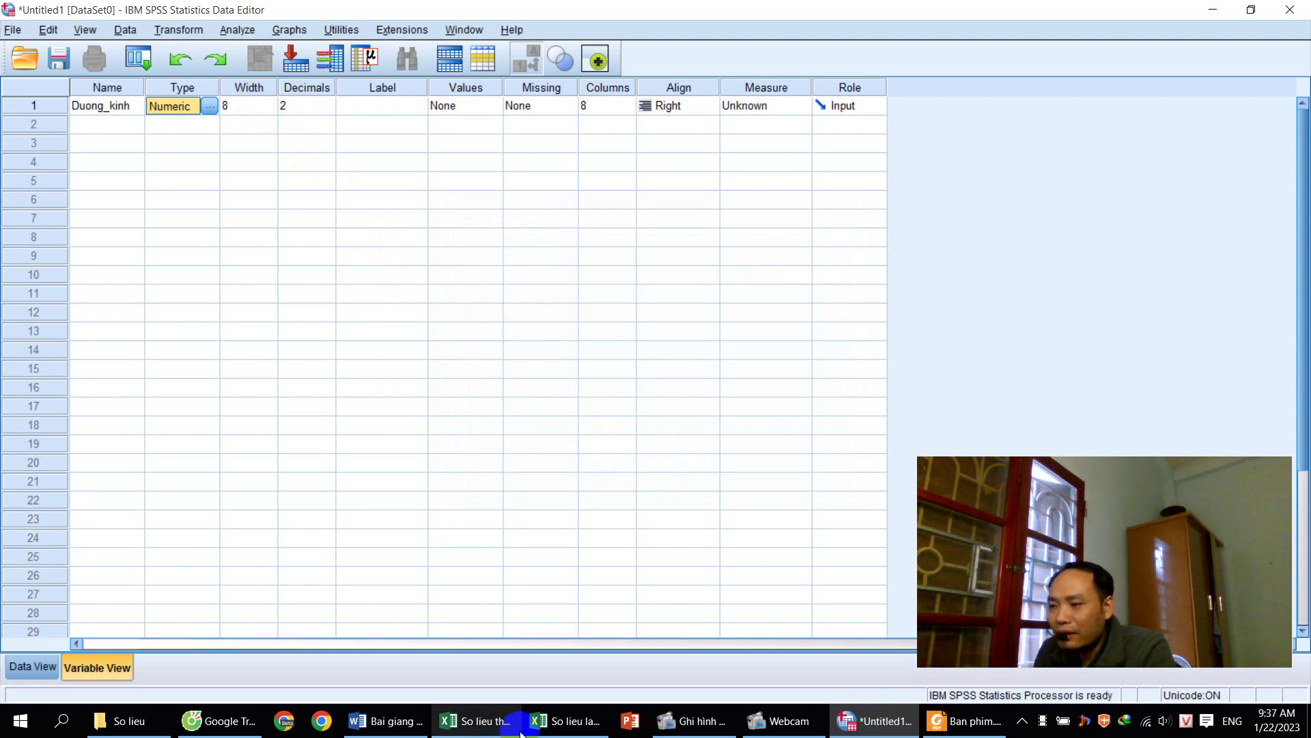
pyautogui.click(478, 730)
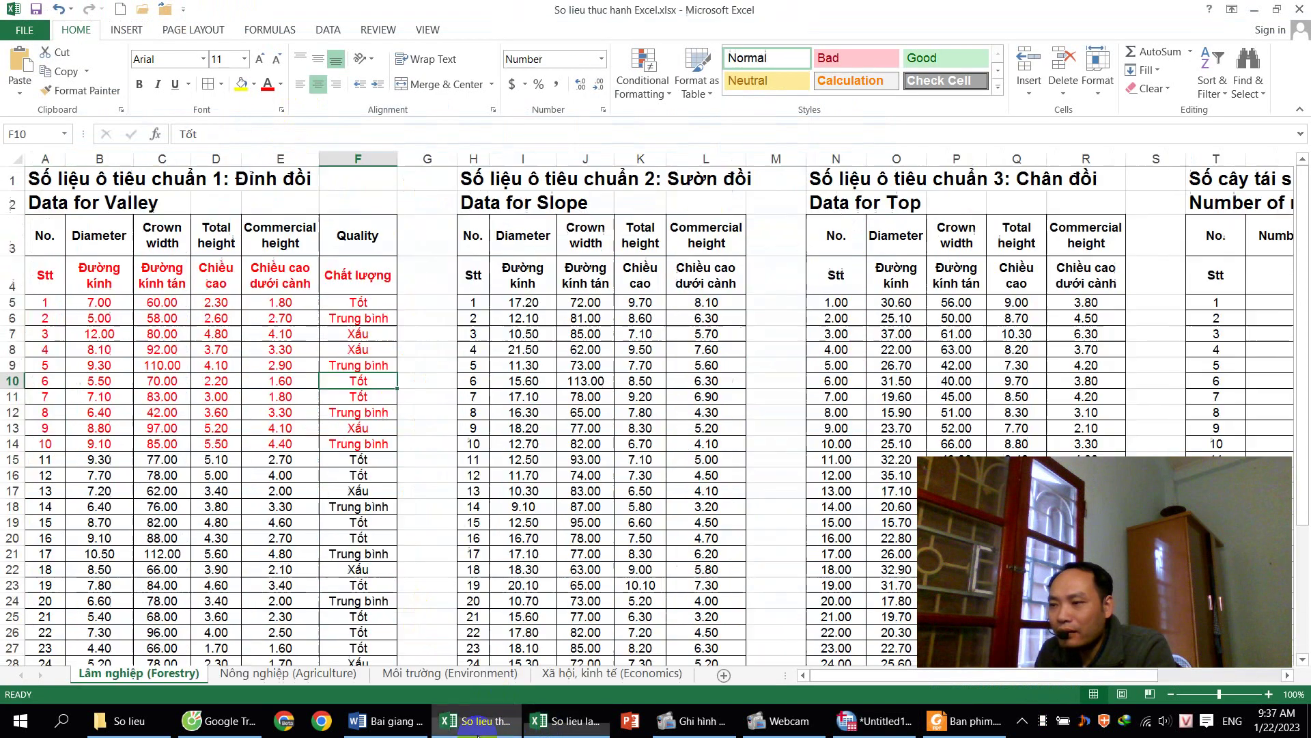
pyautogui.moveTo(99, 304); pyautogui.dragTo(99, 442)
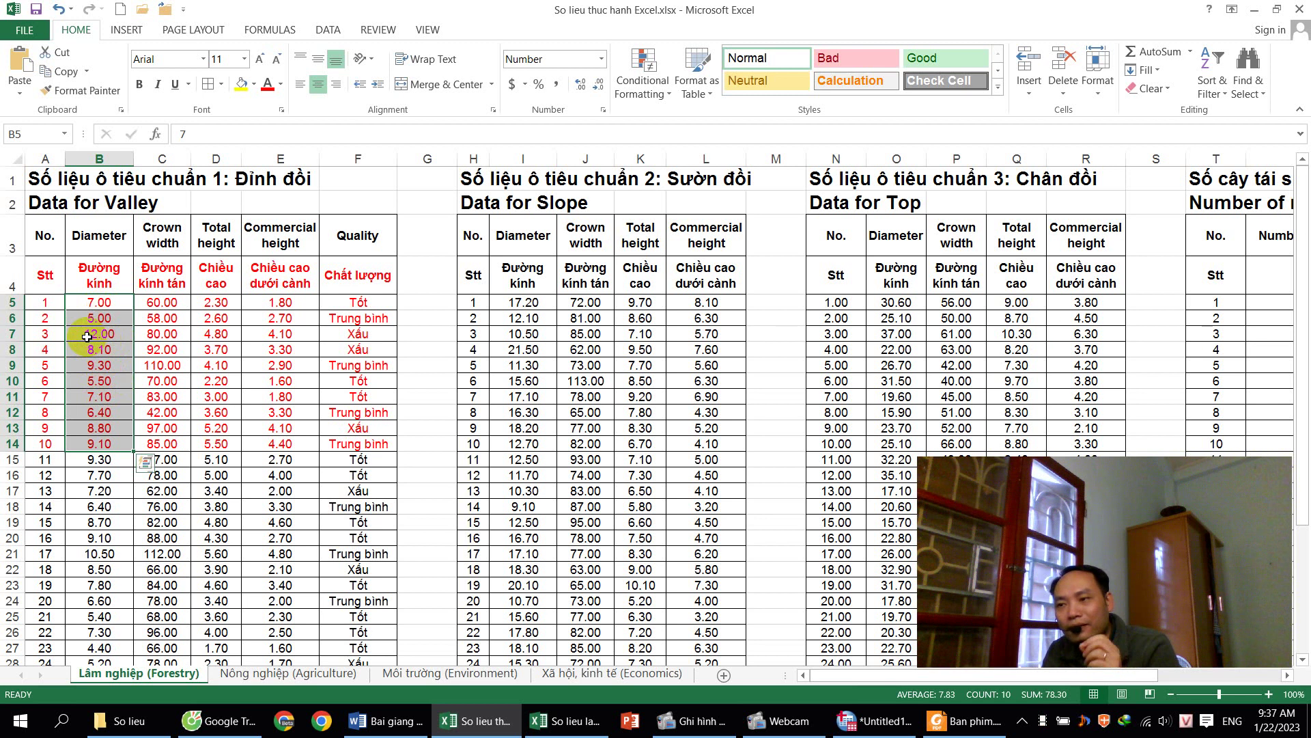
pyautogui.click(711, 729)
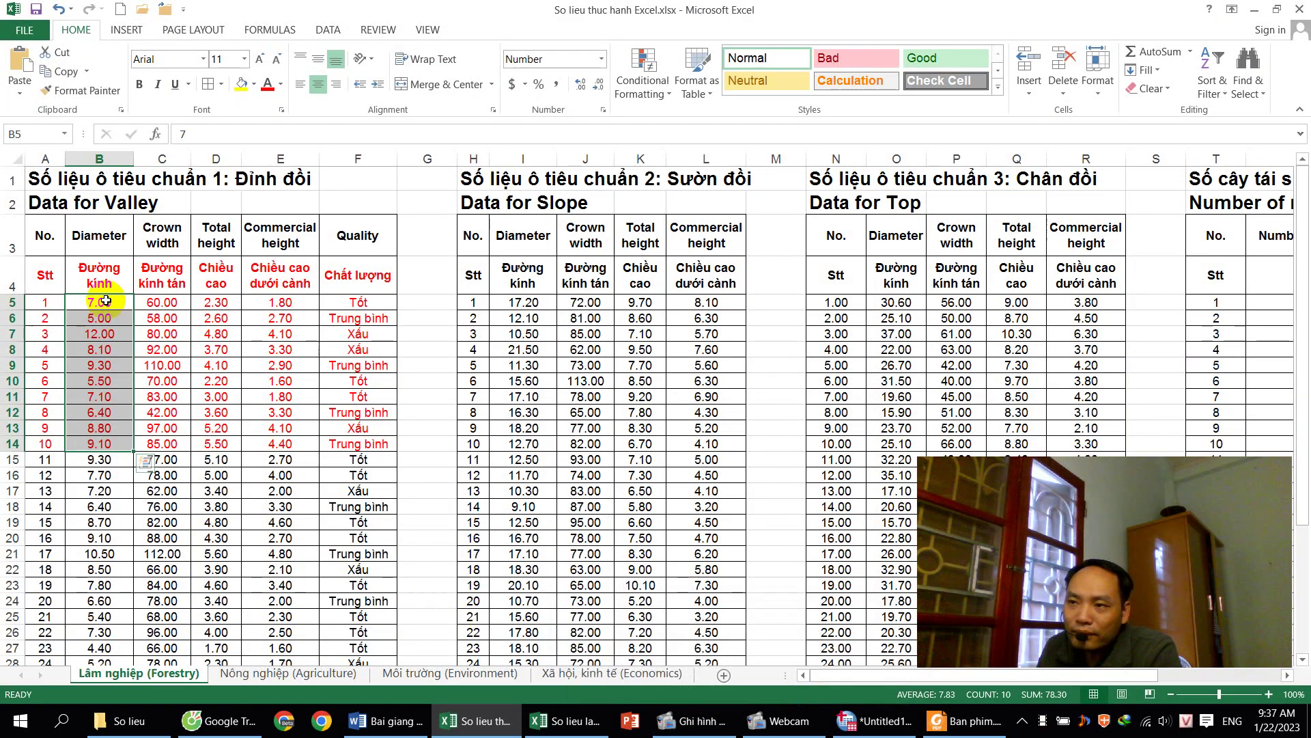
pyautogui.moveTo(106, 301); pyautogui.dragTo(102, 444)
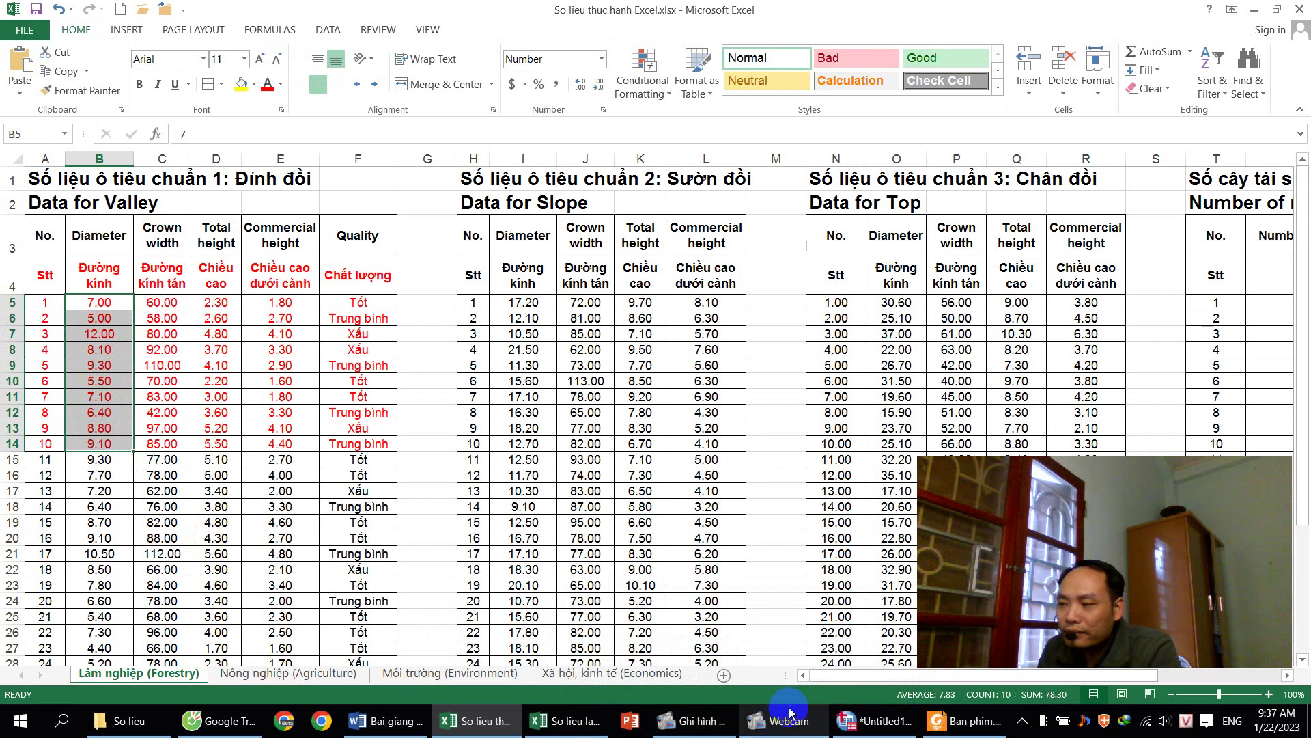
pyautogui.click(876, 721)
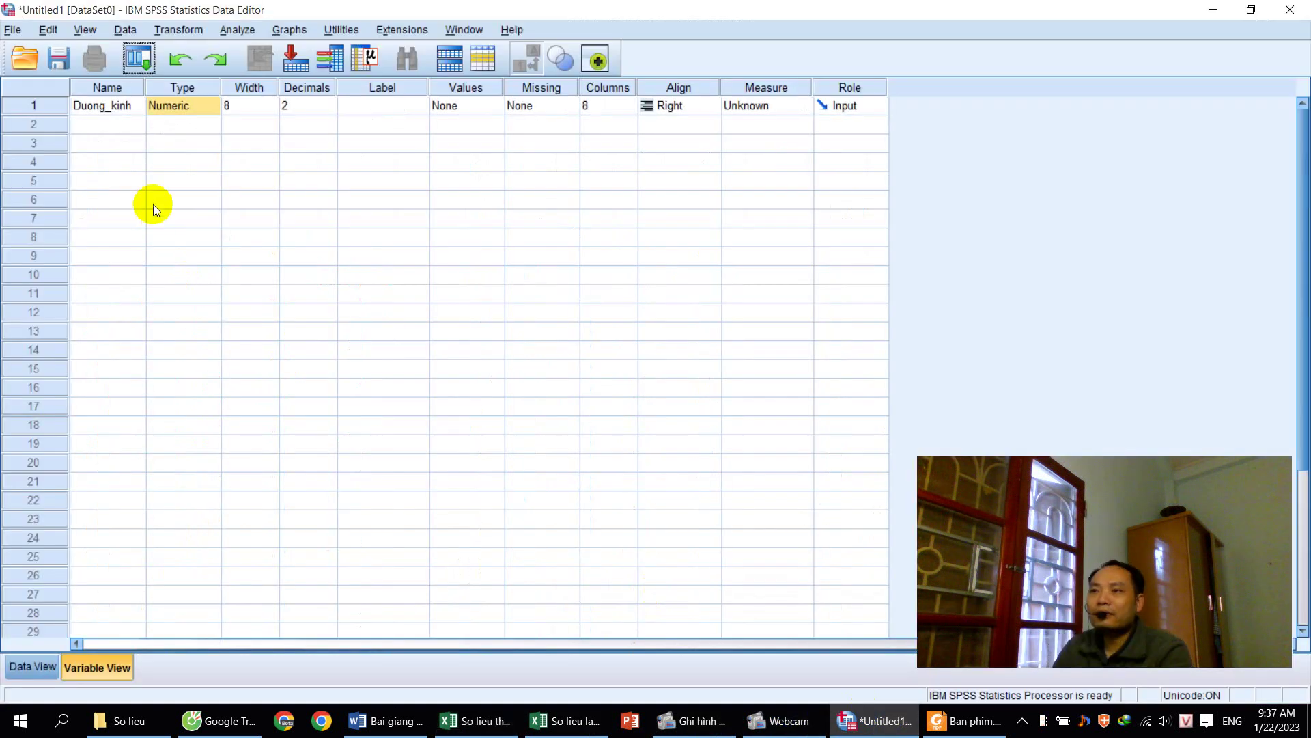
# - Try 3 and 5 as the Decimals value of Duong_kinh, then set it back to 2
pyautogui.click(294, 102)
pyautogui.click(291, 104)
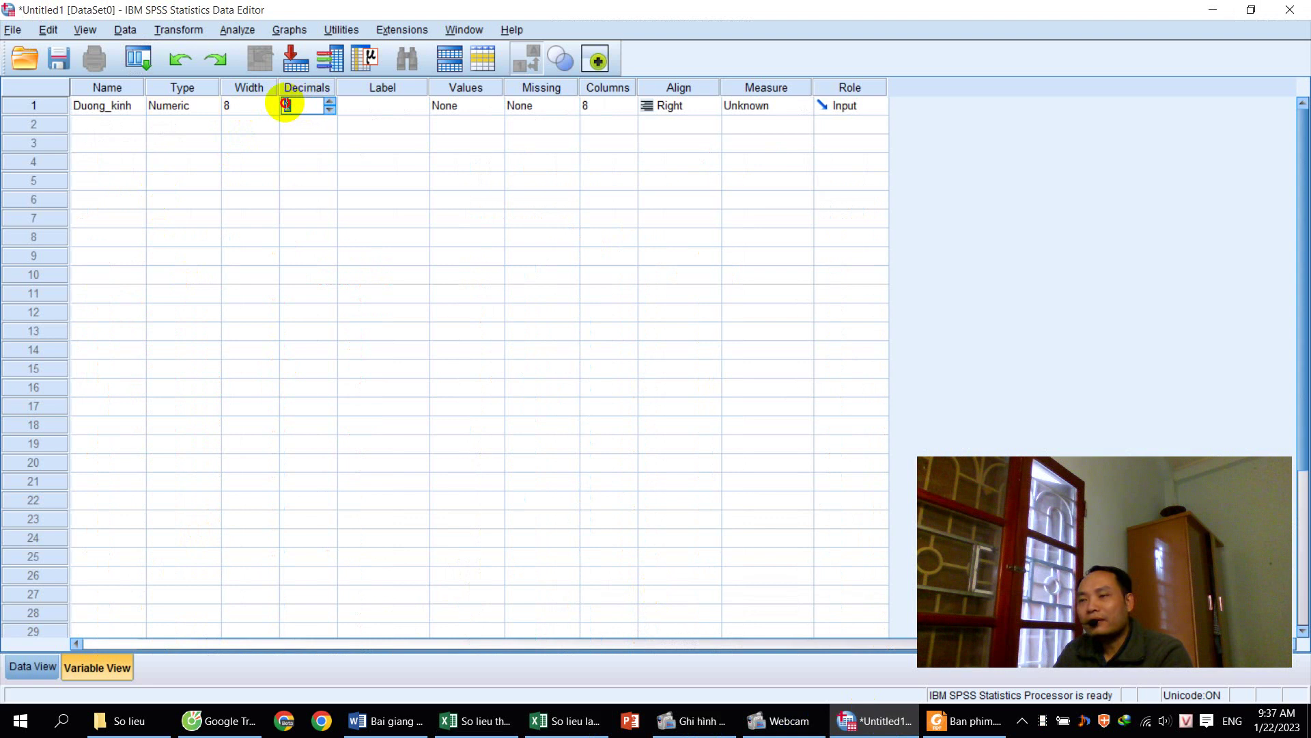
pyautogui.doubleClick(282, 105)
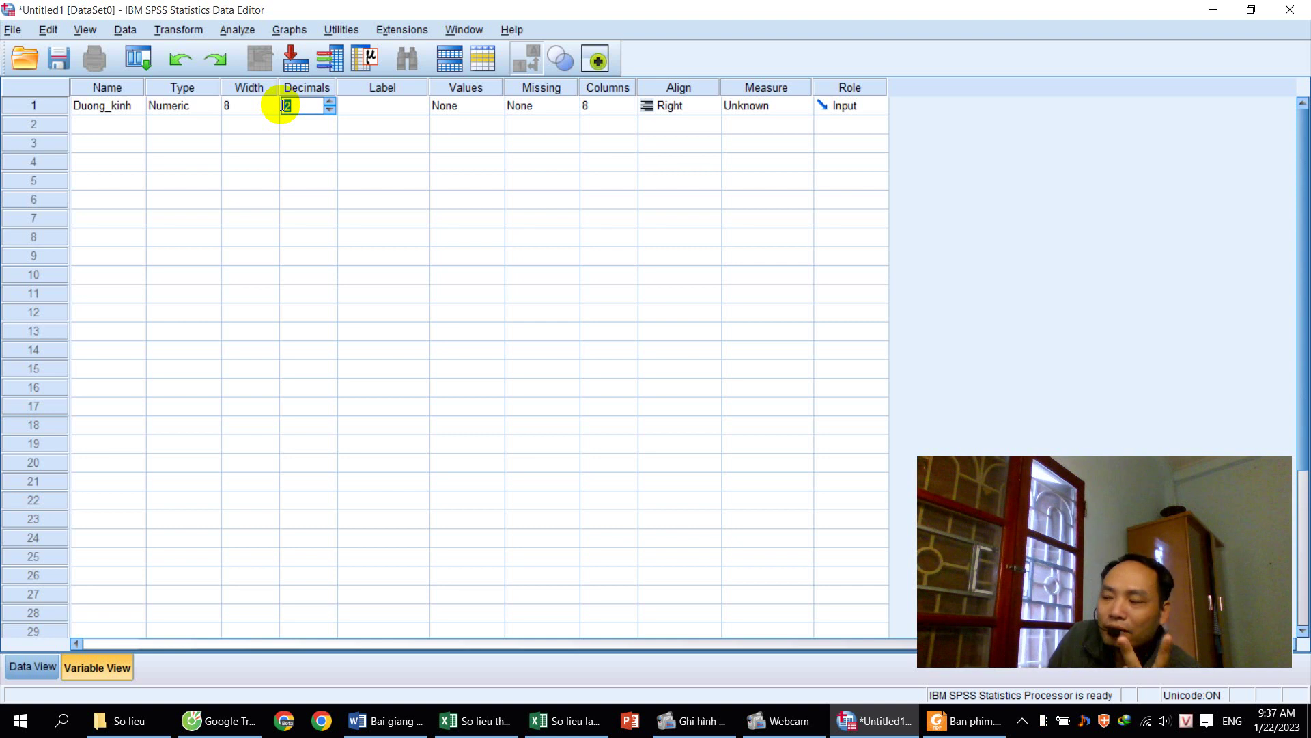
pyautogui.click(330, 102)
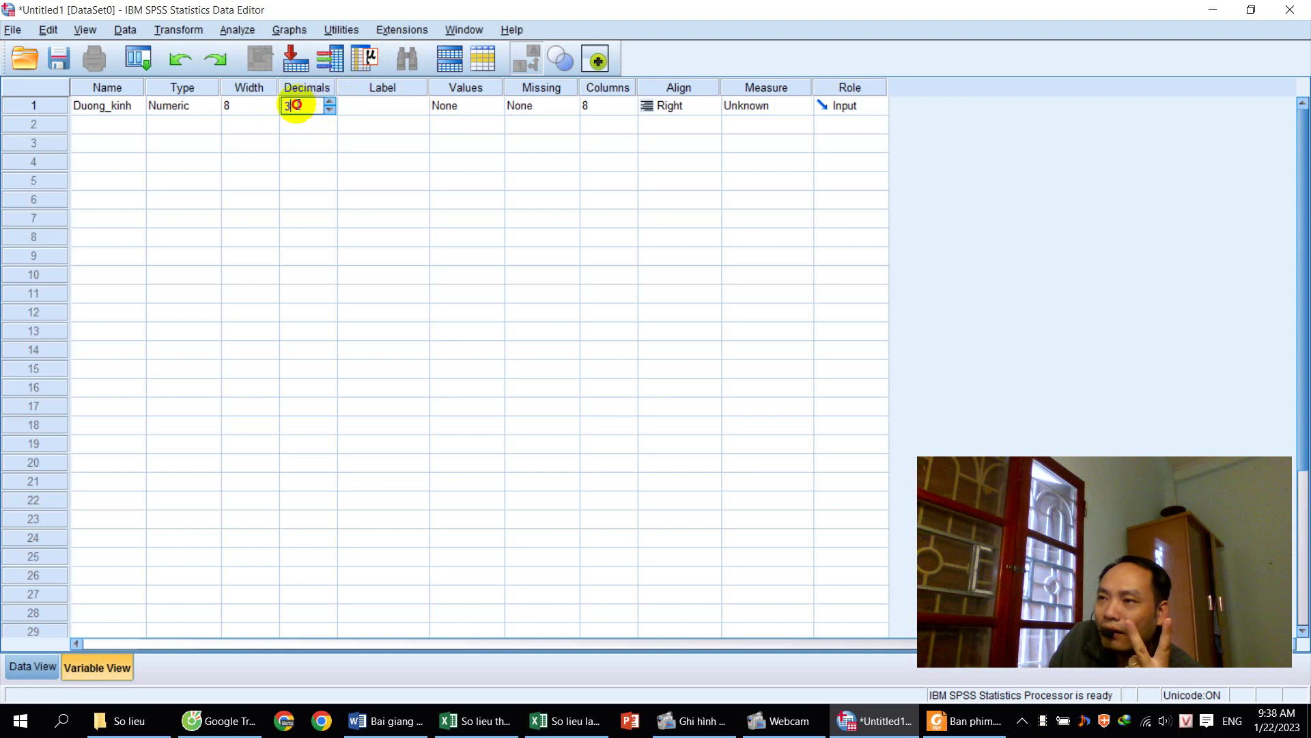
pyautogui.moveTo(292, 106); pyautogui.dragTo(275, 106)
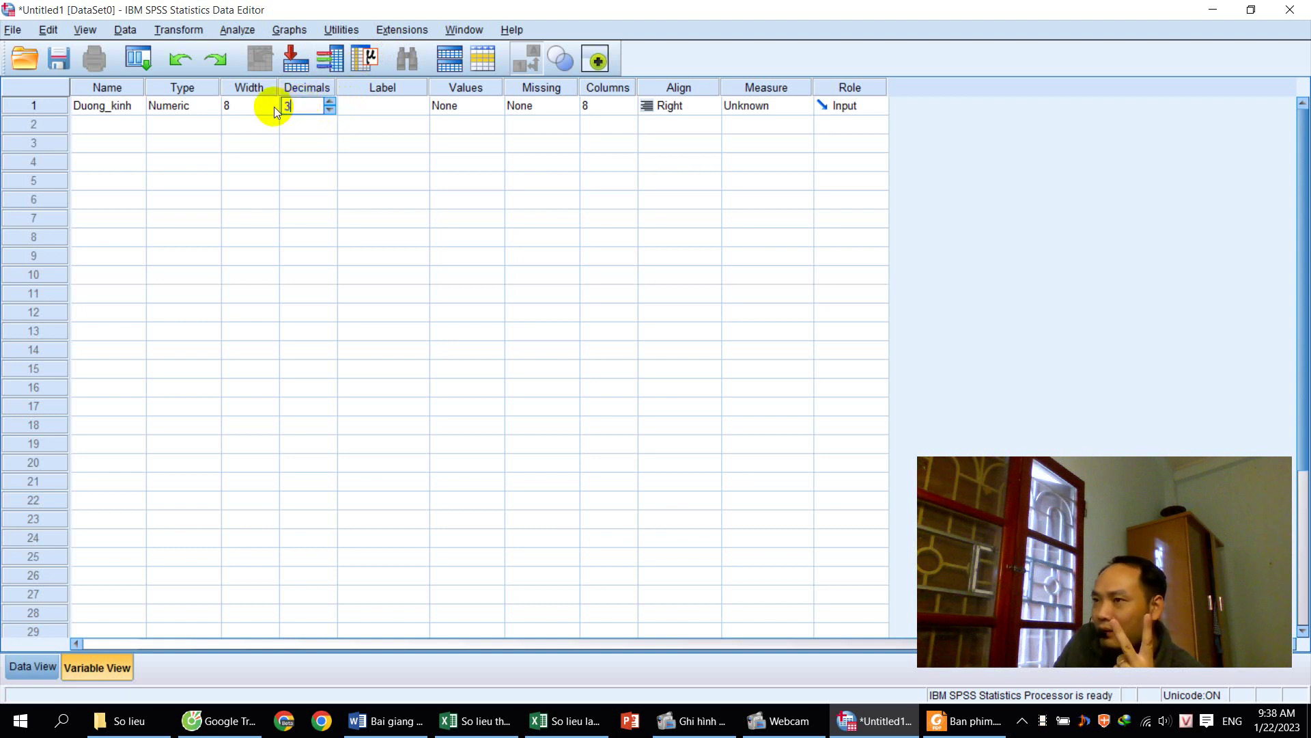
pyautogui.moveTo(300, 106); pyautogui.dragTo(276, 108)
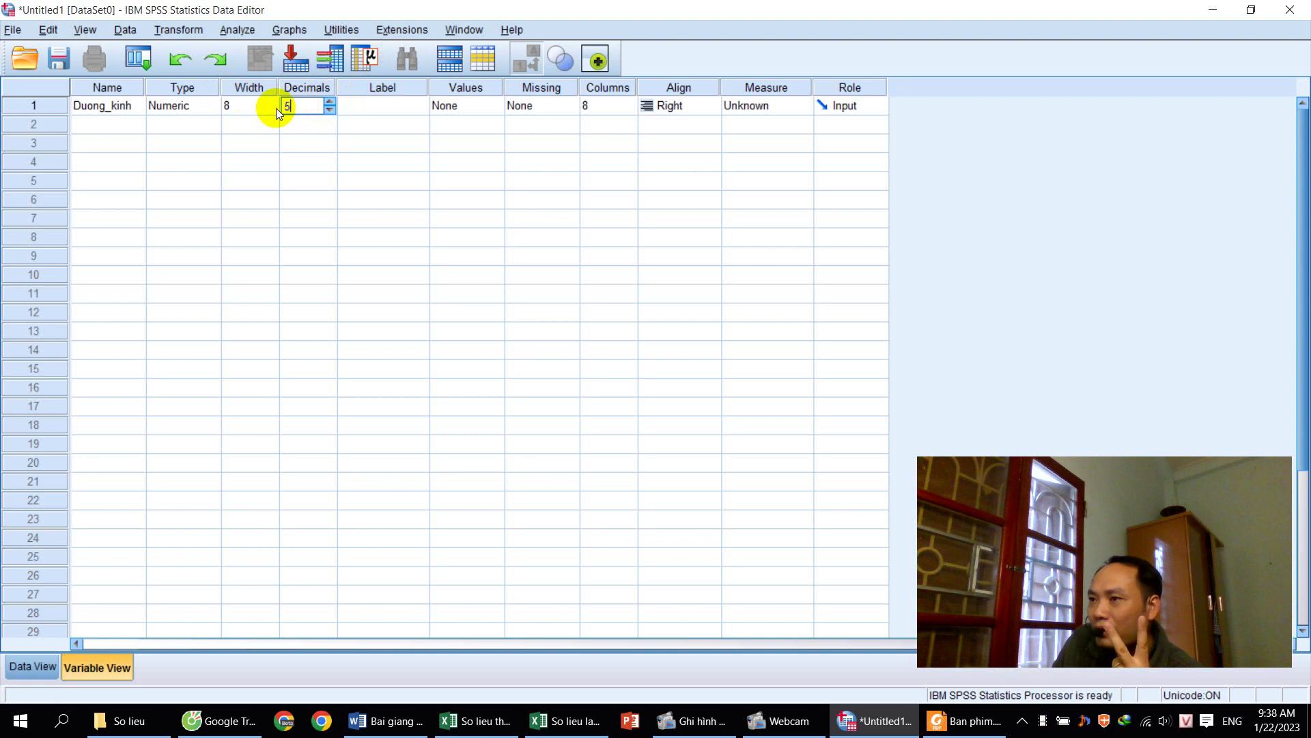
pyautogui.moveTo(305, 106); pyautogui.dragTo(274, 105)
pyautogui.write('2')
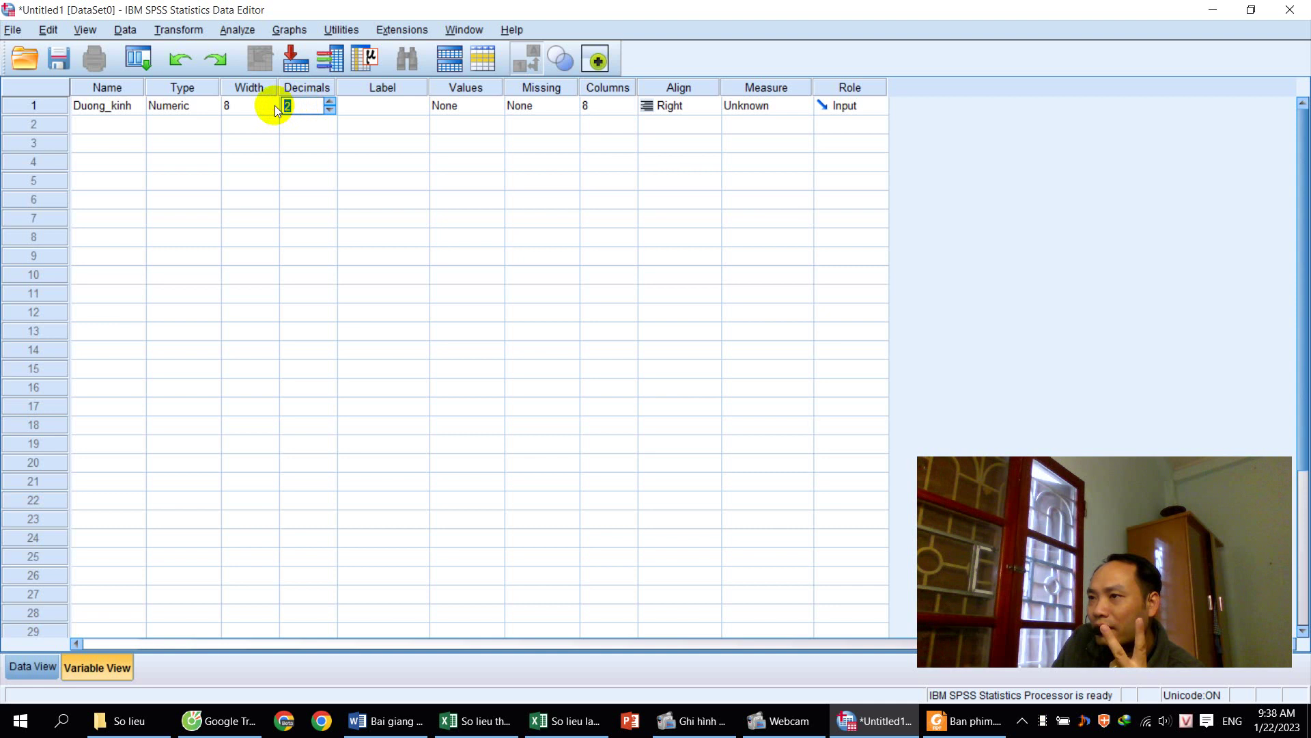
pyautogui.click(330, 104)
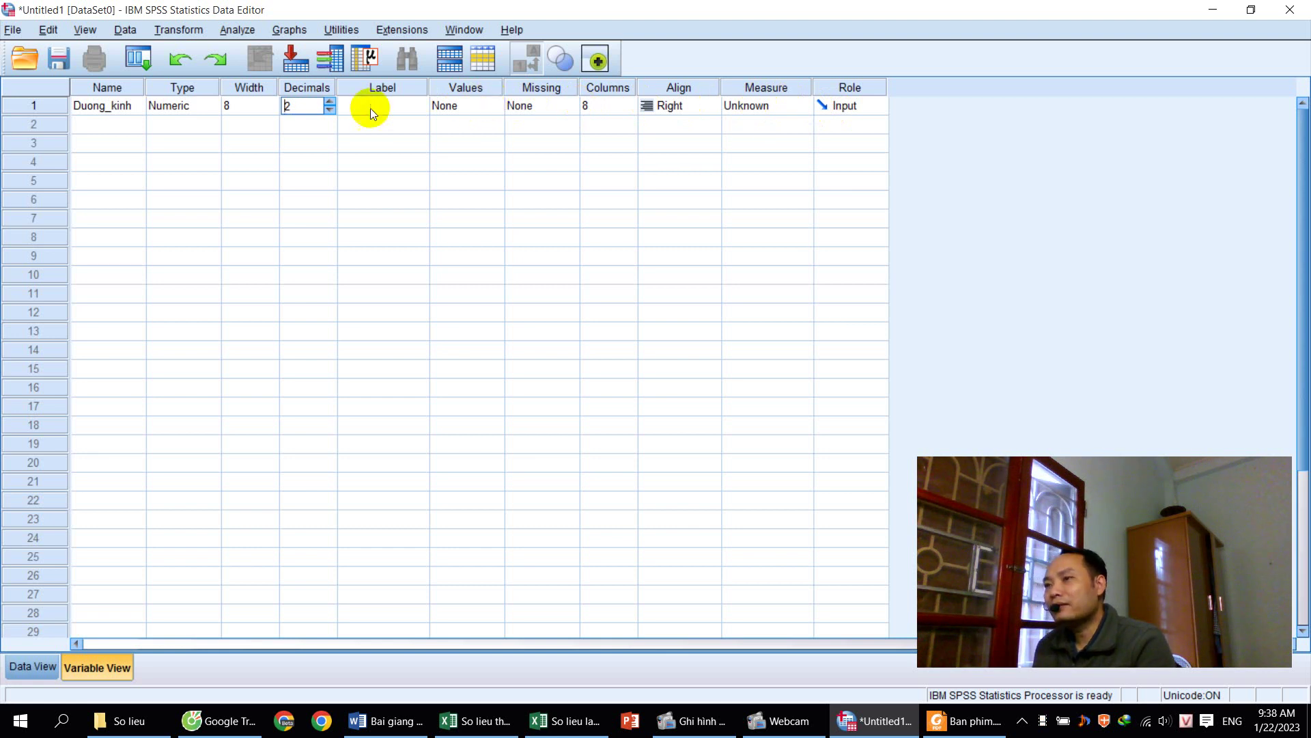
# - Review the Name, Type, Width and Decimals cells of Duong_kinh in turn
pyautogui.click(108, 109)
pyautogui.click(166, 108)
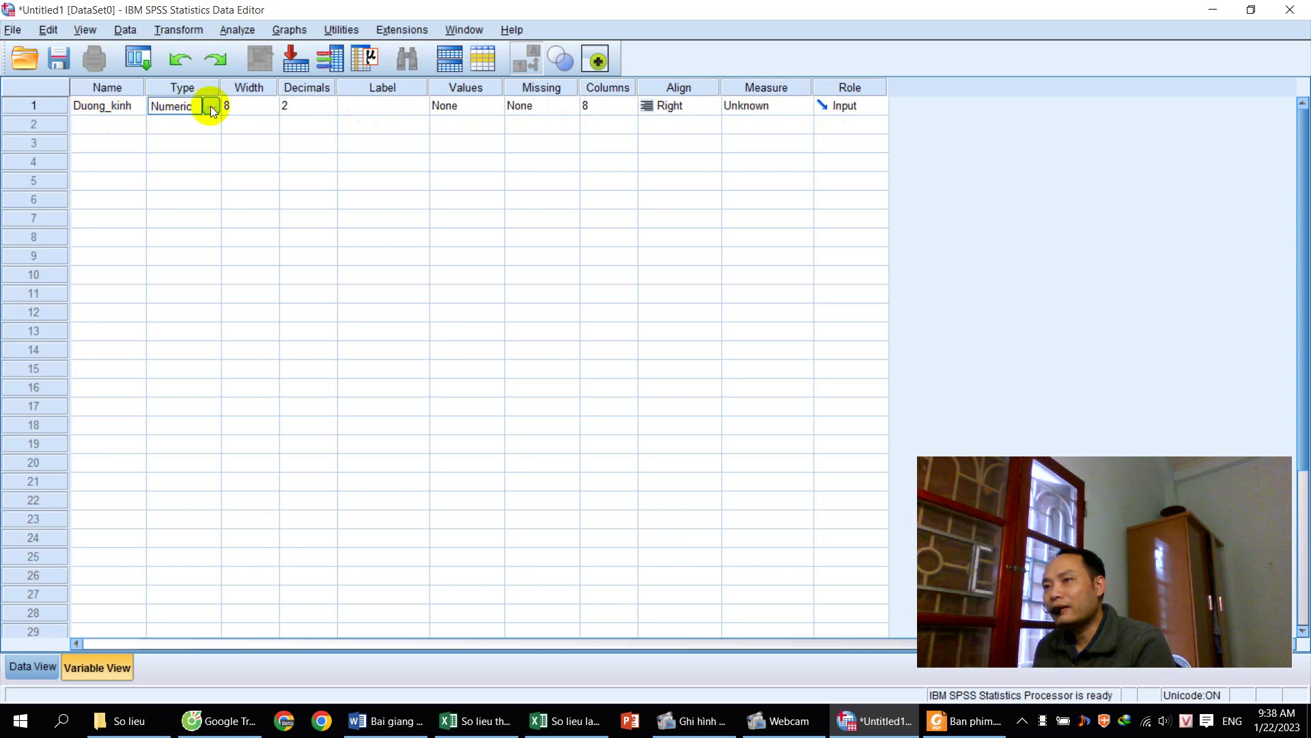
pyautogui.click(249, 104)
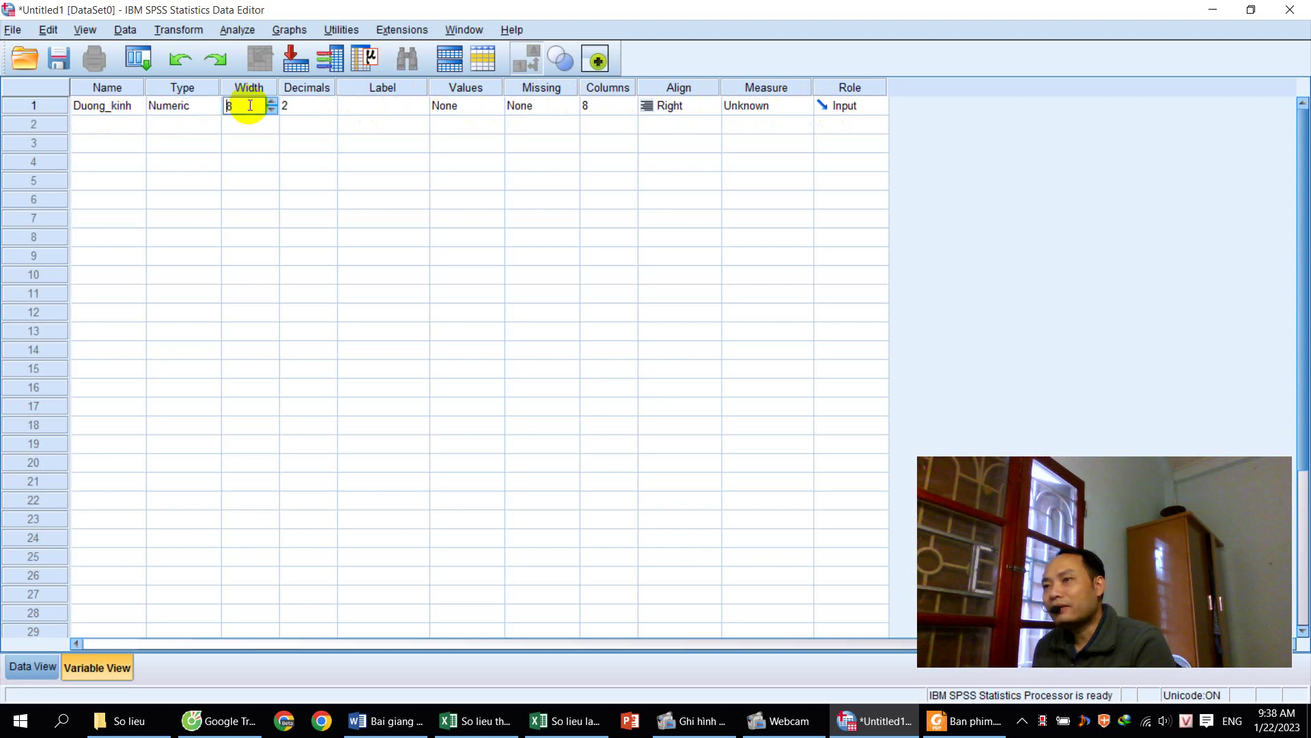
pyautogui.click(312, 104)
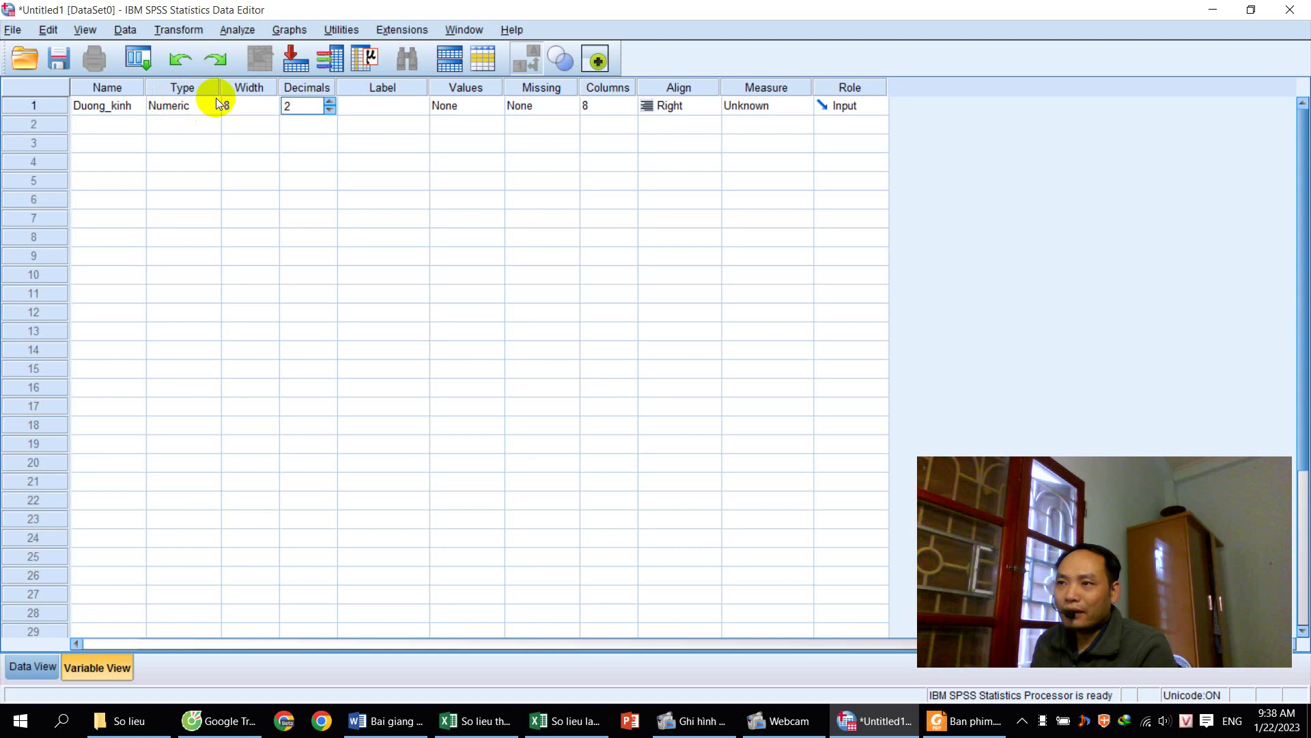
# - Open the Variable Type dialog for Duong_kinh, compare its Width with the Width column, and close it
pyautogui.click(195, 108)
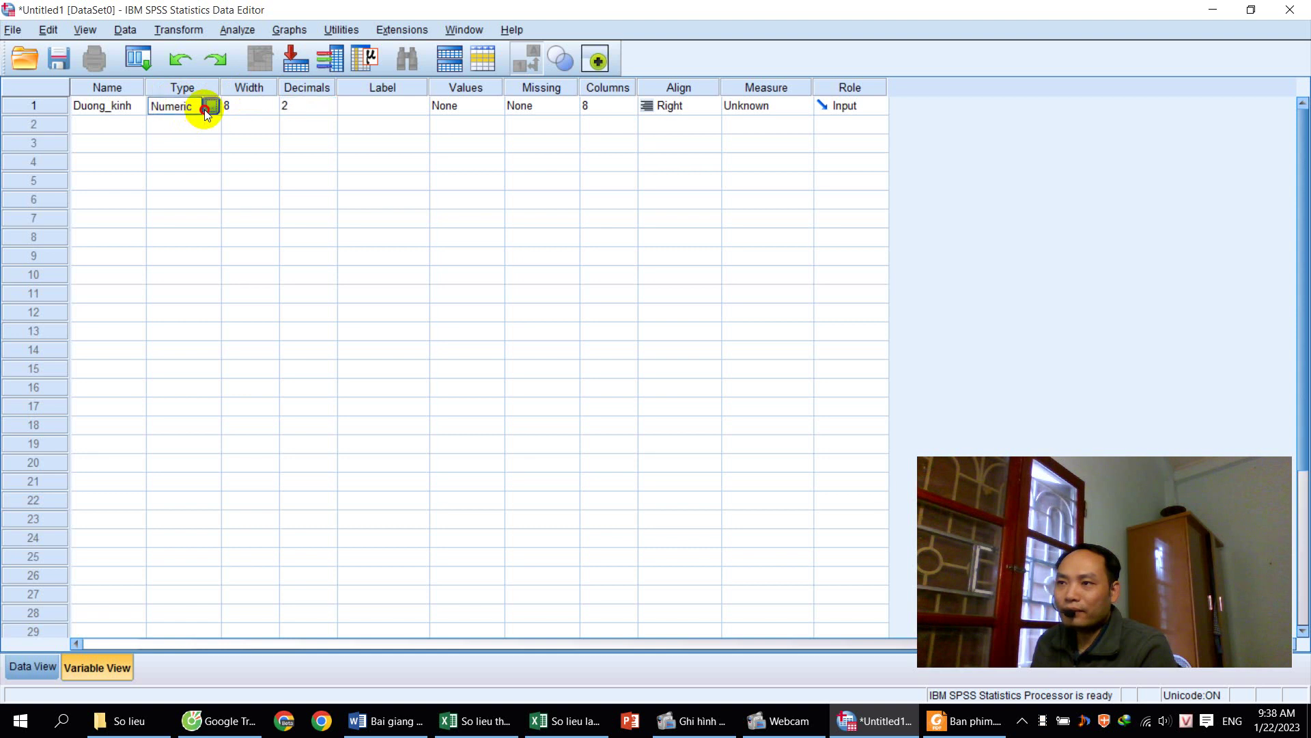
pyautogui.click(209, 105)
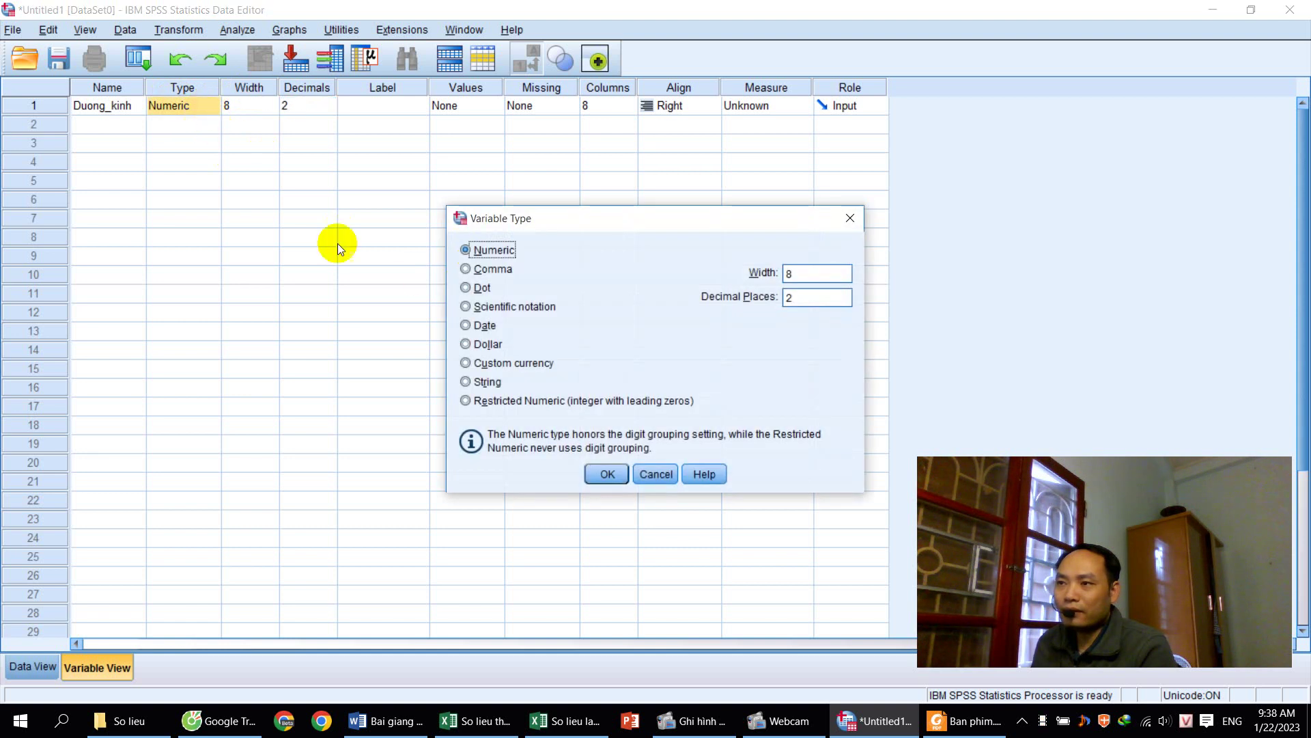
pyautogui.press('Return')
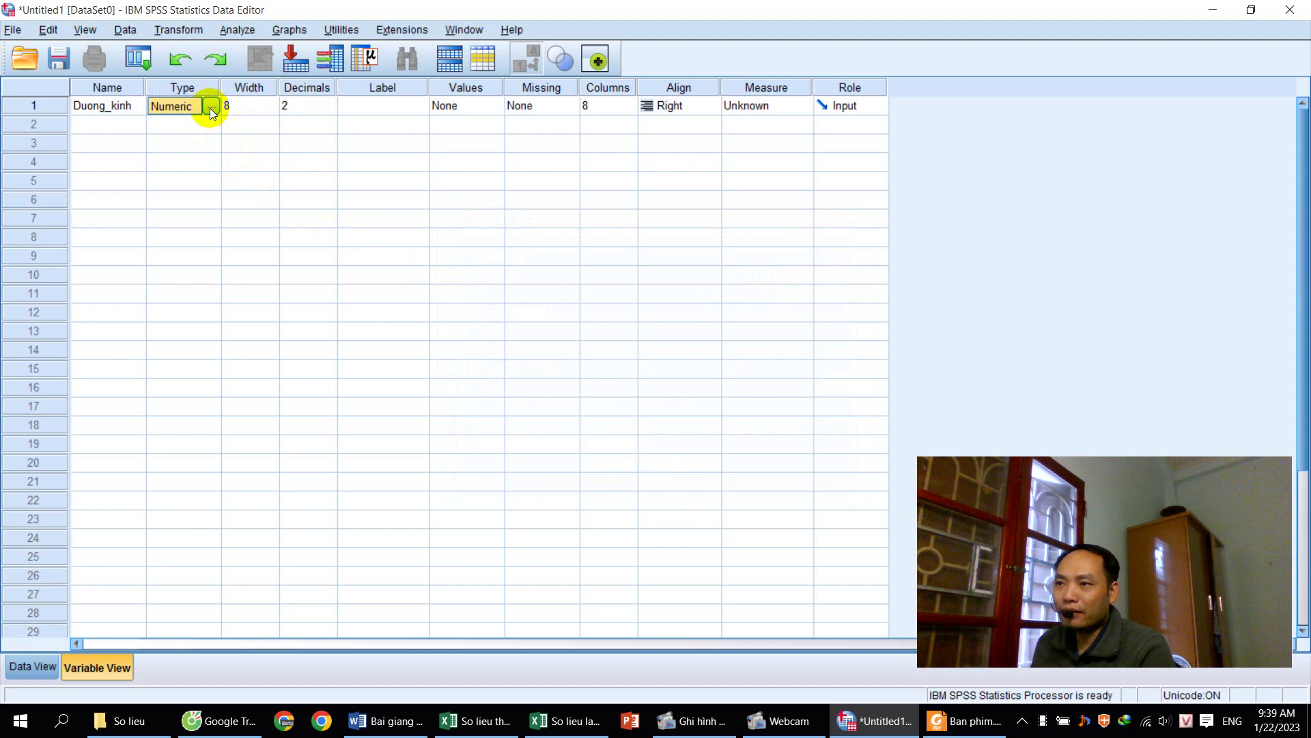
pyautogui.click(210, 108)
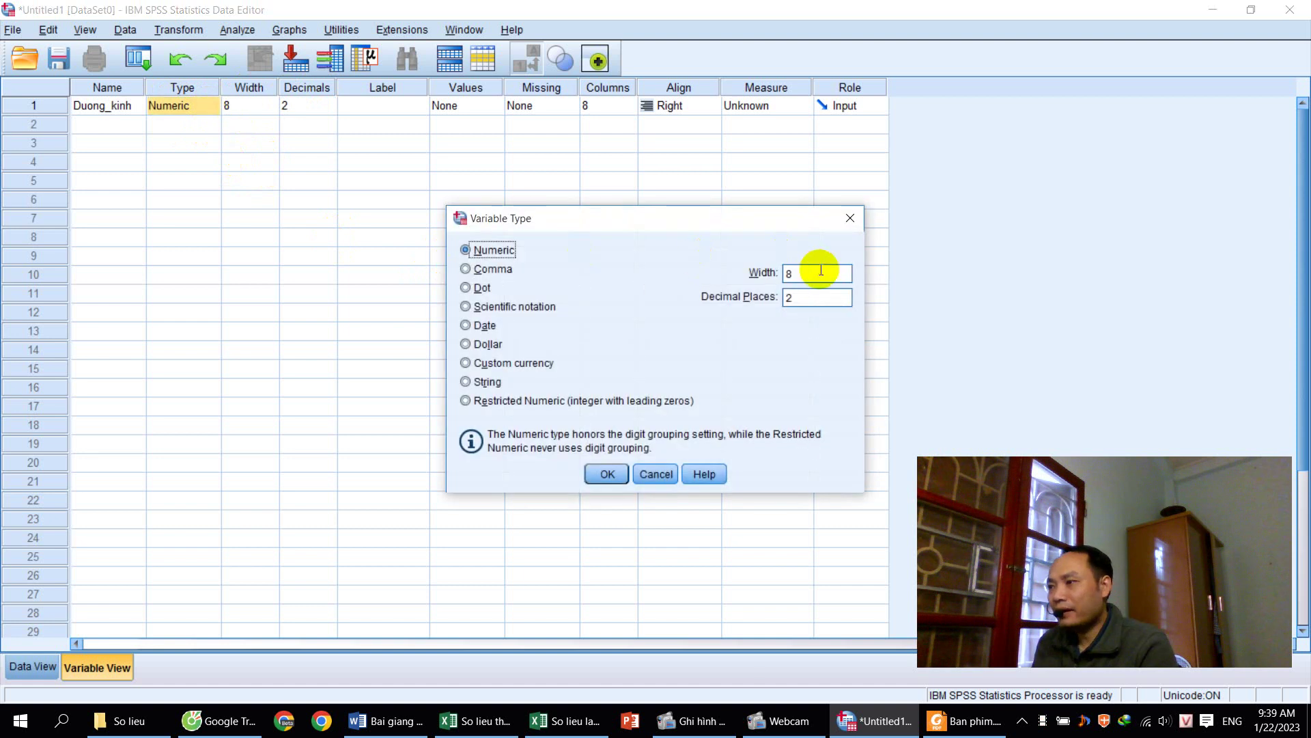
pyautogui.doubleClick(786, 273)
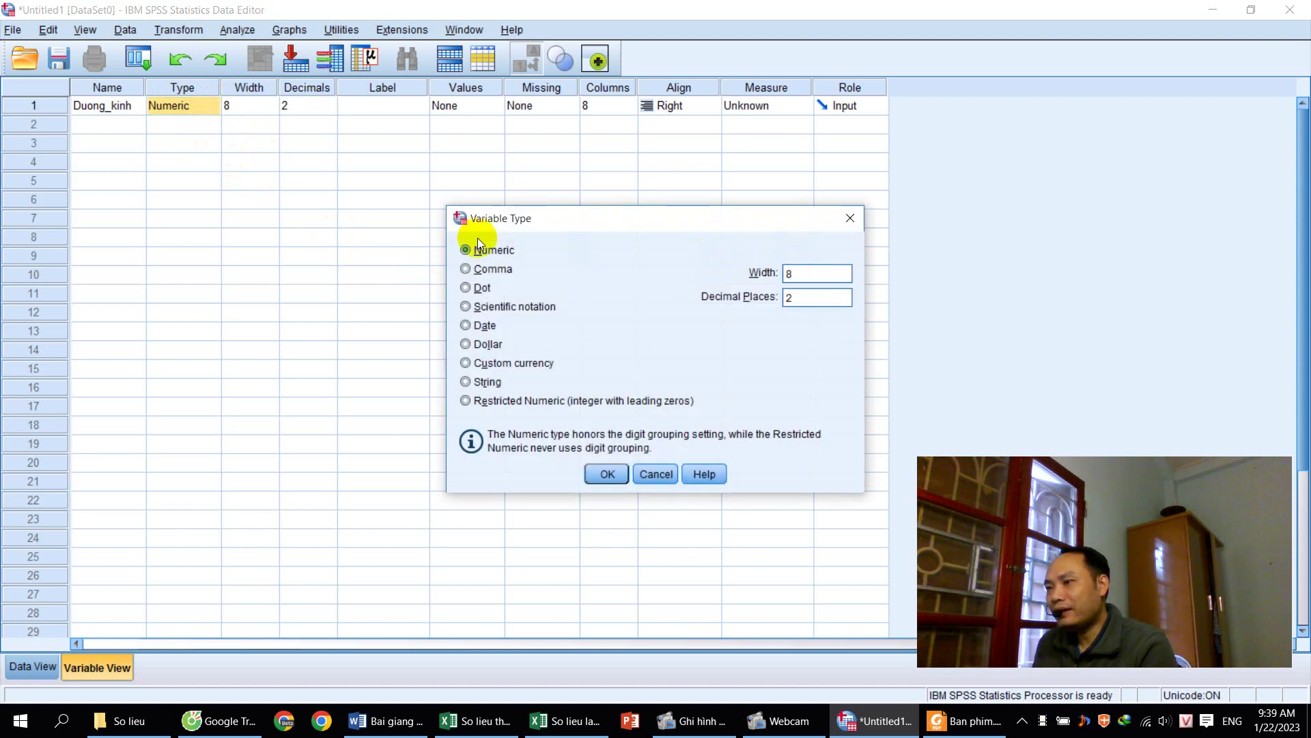
pyautogui.press('Return')
# - Reopen the Variable Type dialog for Duong_kinh, try 3 decimal places, confirm with 2, and switch to the Data View
pyautogui.click(210, 106)
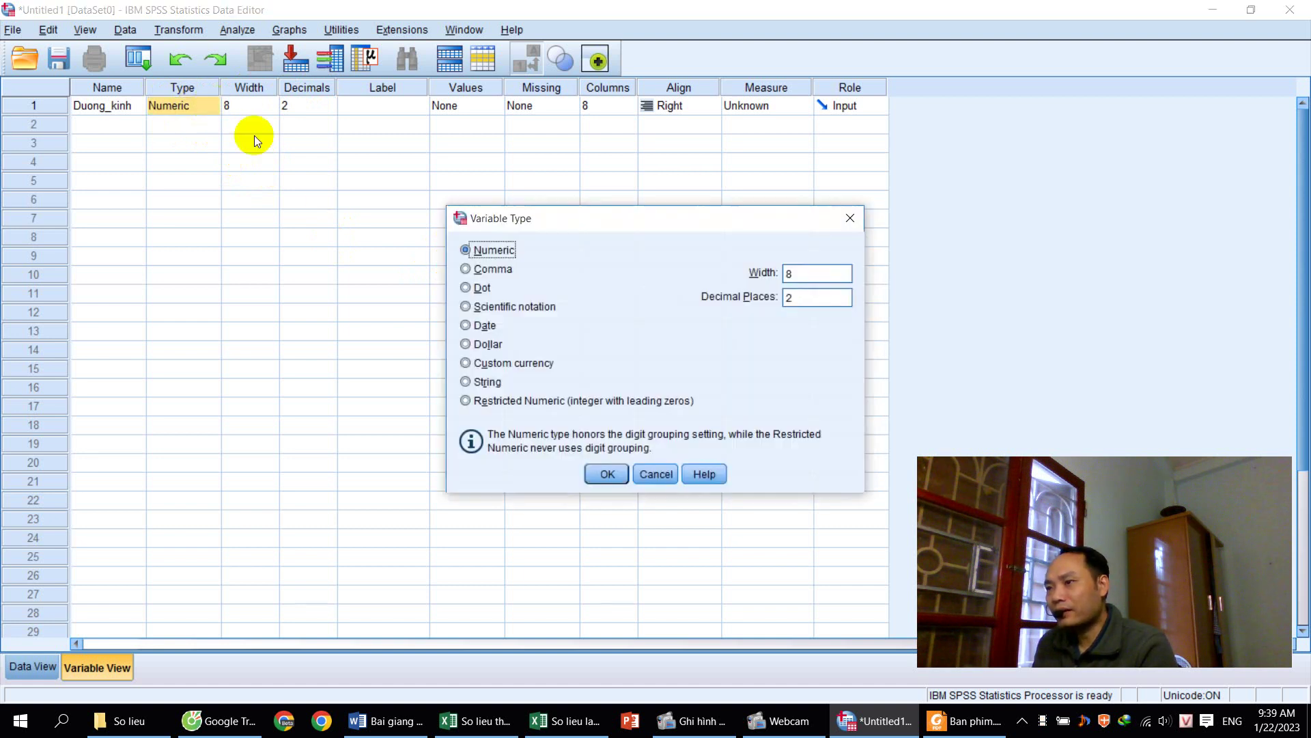
pyautogui.doubleClick(792, 273)
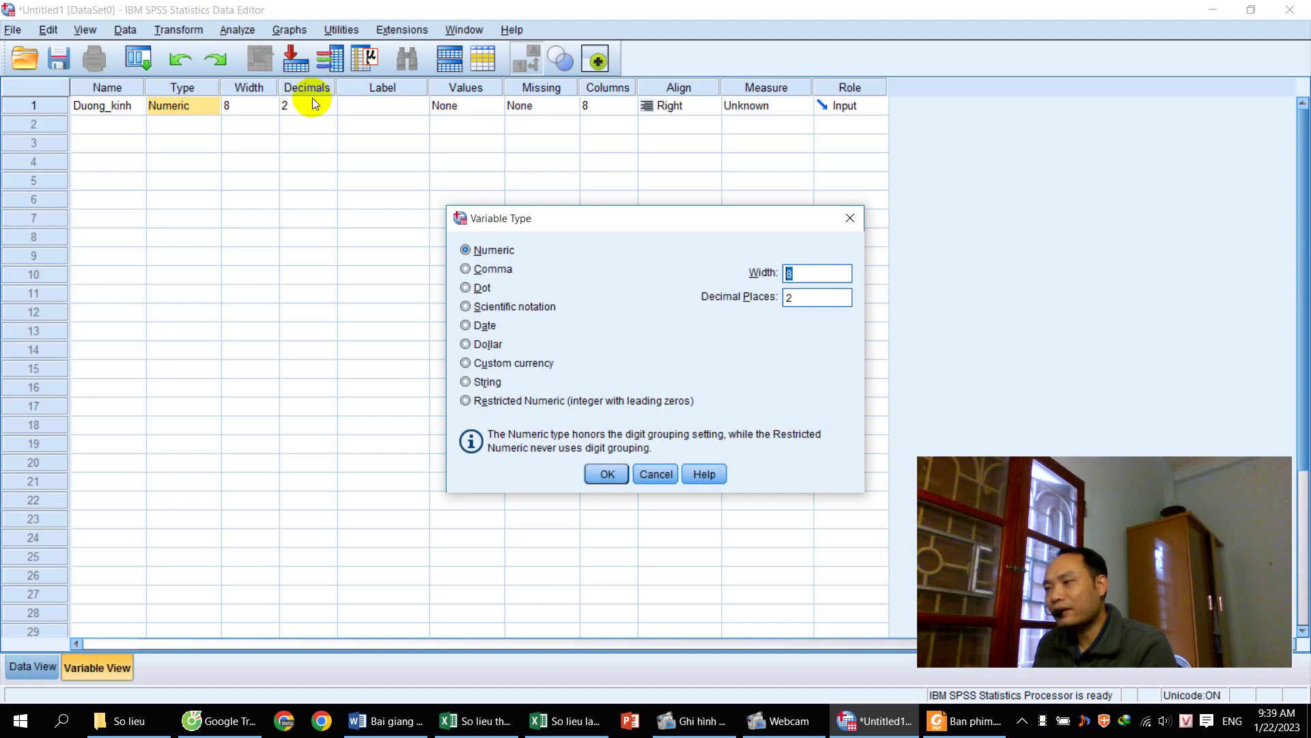
pyautogui.doubleClick(797, 297)
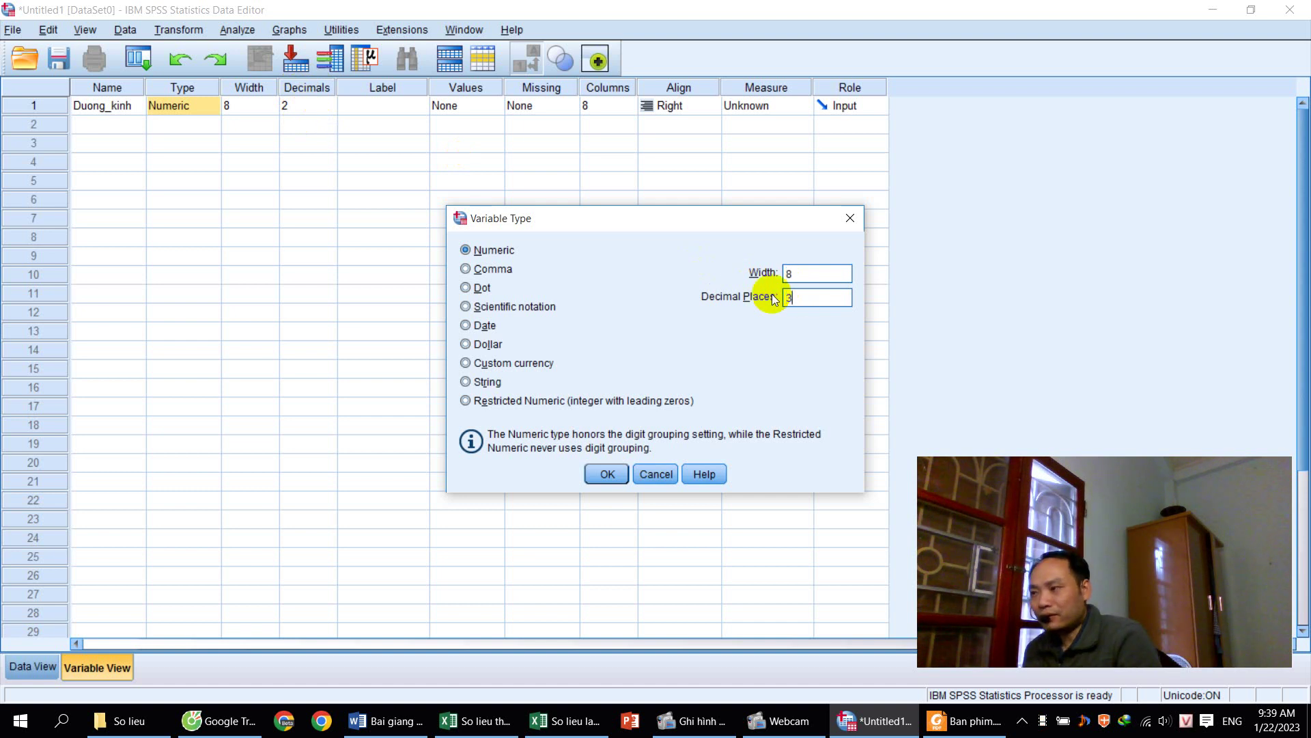
pyautogui.write('3')
pyautogui.moveTo(822, 297); pyautogui.dragTo(778, 297)
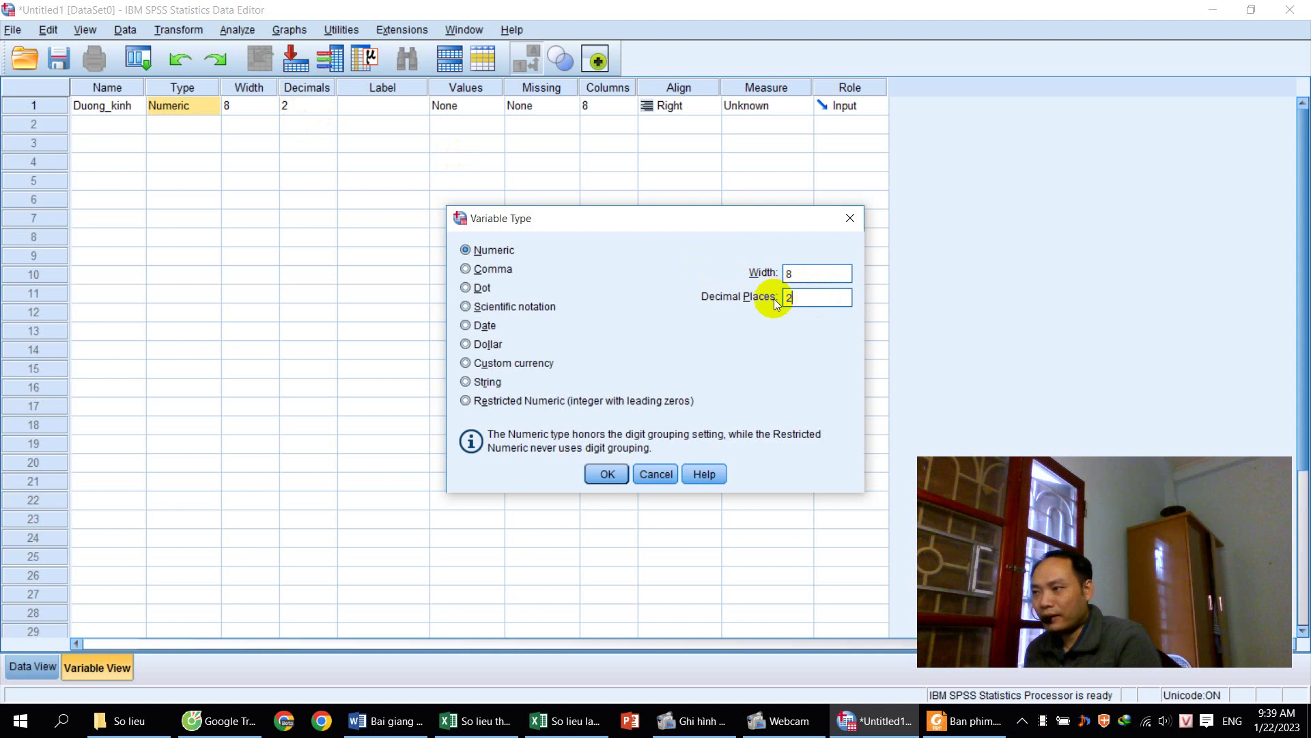
pyautogui.click(601, 476)
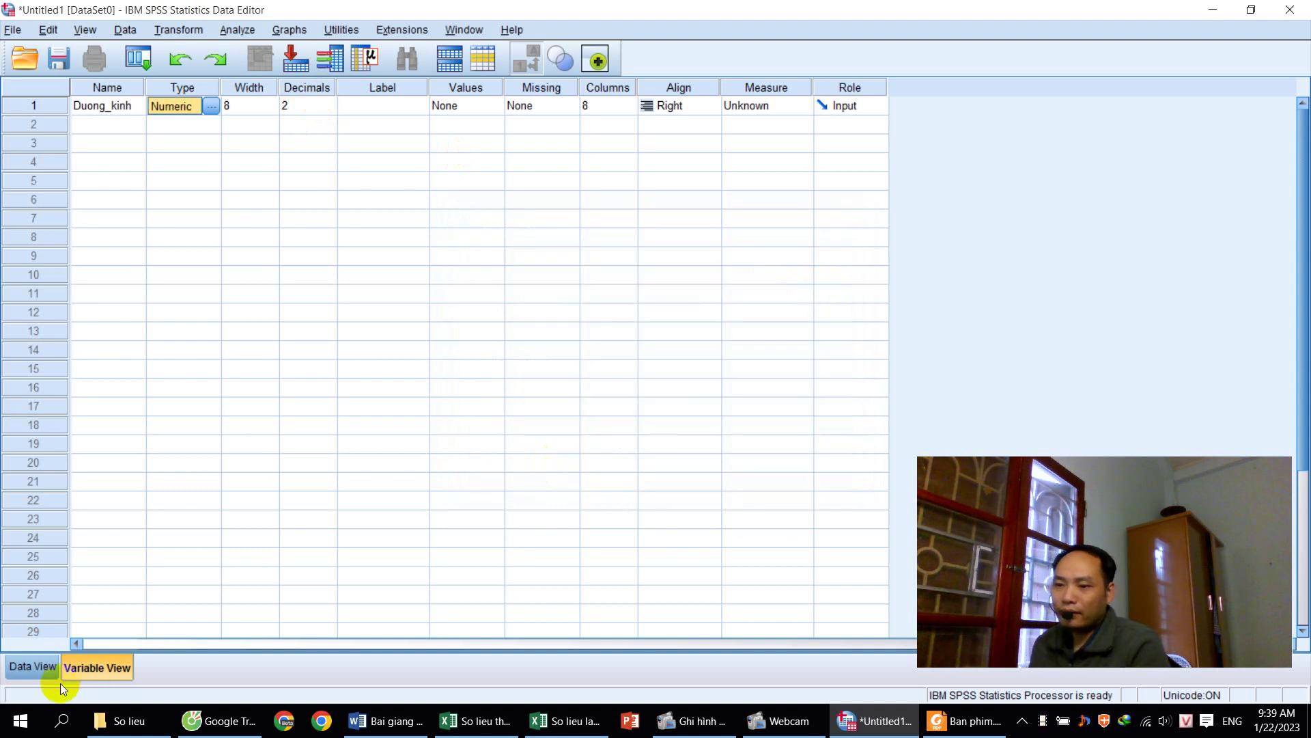
pyautogui.click(25, 670)
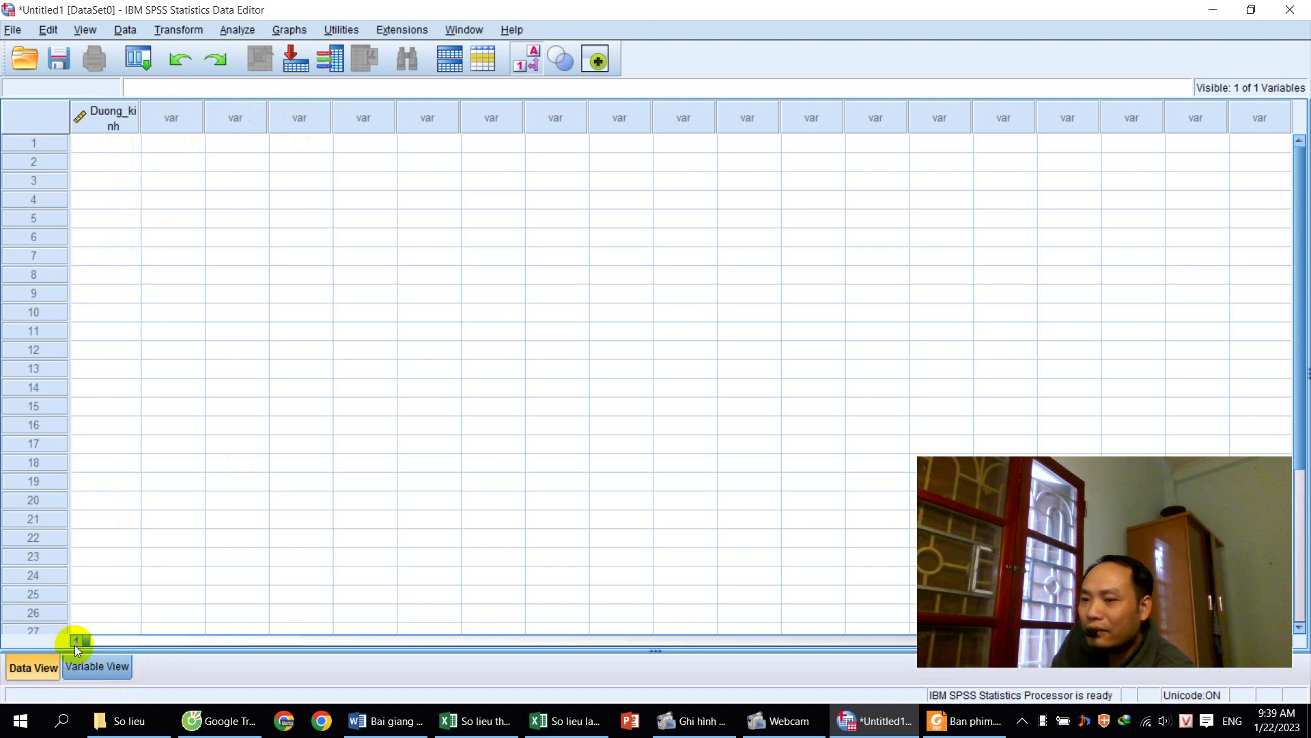
# - Widen the Duong_kinh column in the Data View just enough to fit its name on one line
pyautogui.click(96, 666)
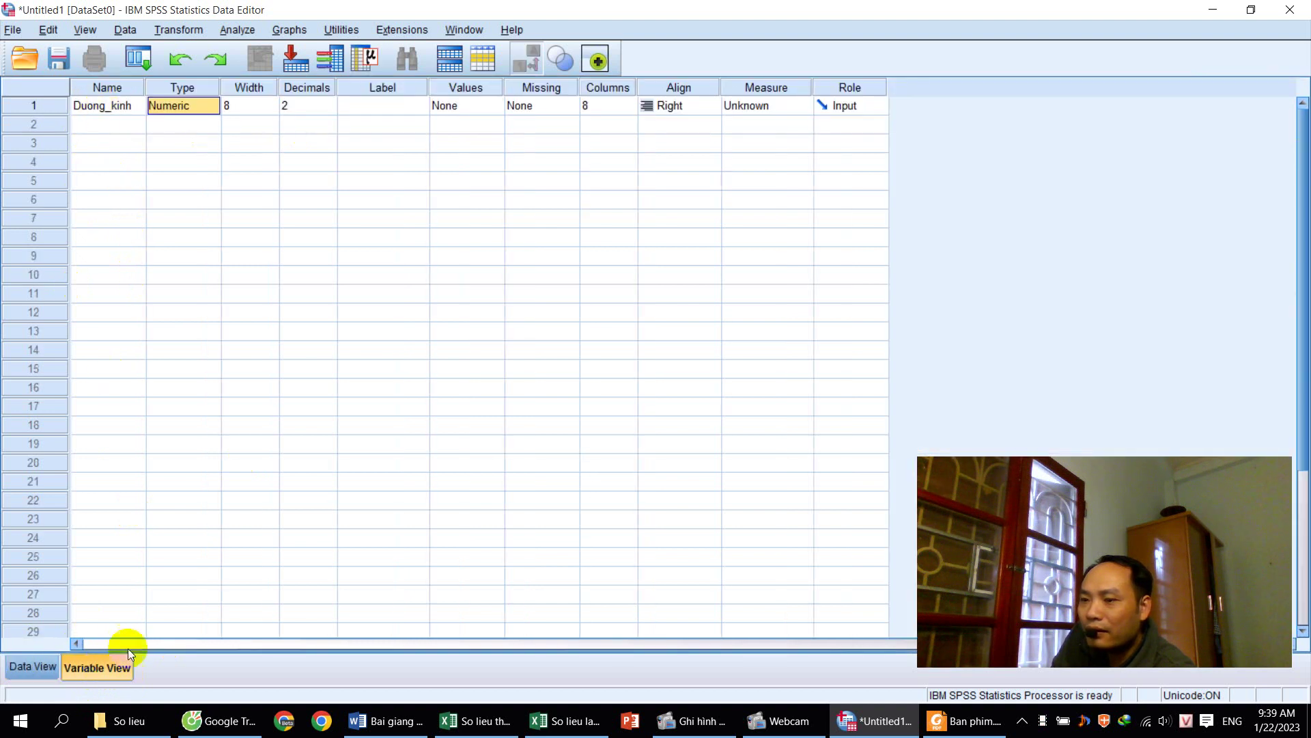
pyautogui.click(43, 668)
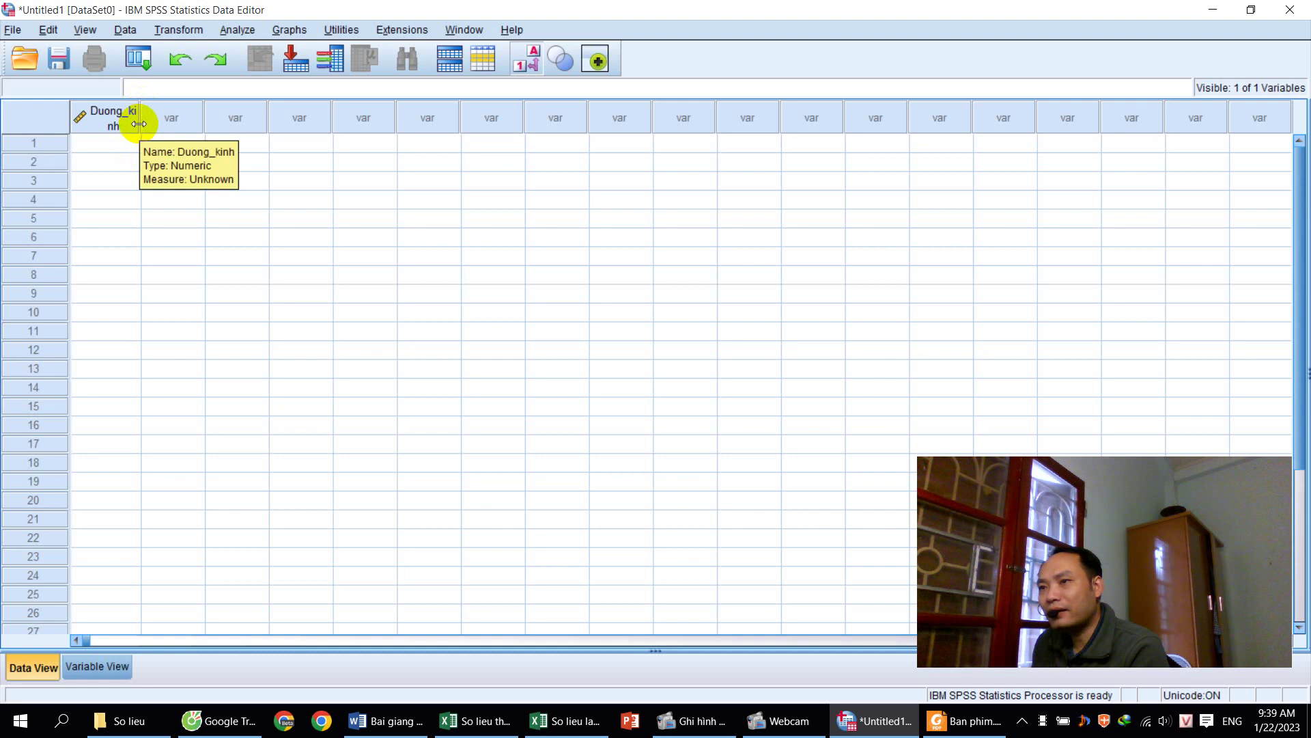
pyautogui.moveTo(139, 123); pyautogui.dragTo(169, 119)
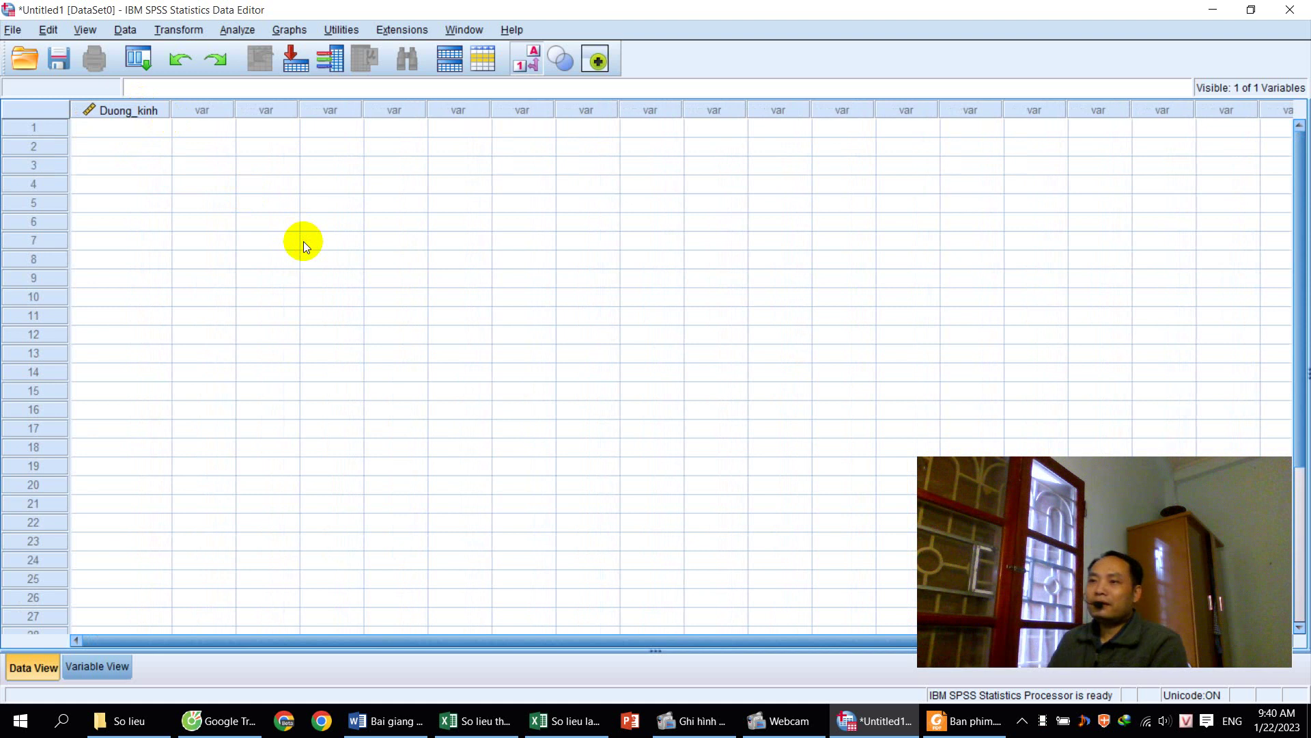
pyautogui.click(142, 129)
pyautogui.click(144, 146)
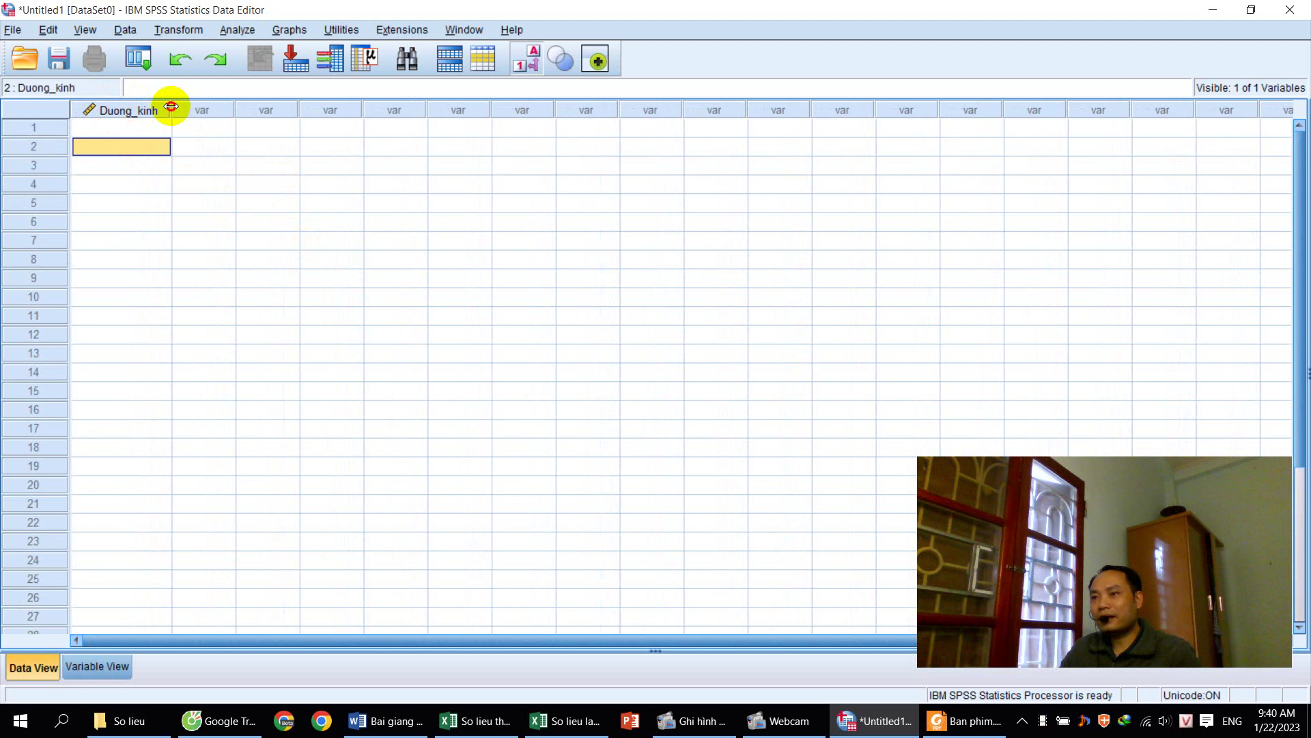
pyautogui.moveTo(170, 107)
pyautogui.mouseDown()
pyautogui.moveTo(111, 109)
pyautogui.moveTo(156, 108)
pyautogui.mouseUp()
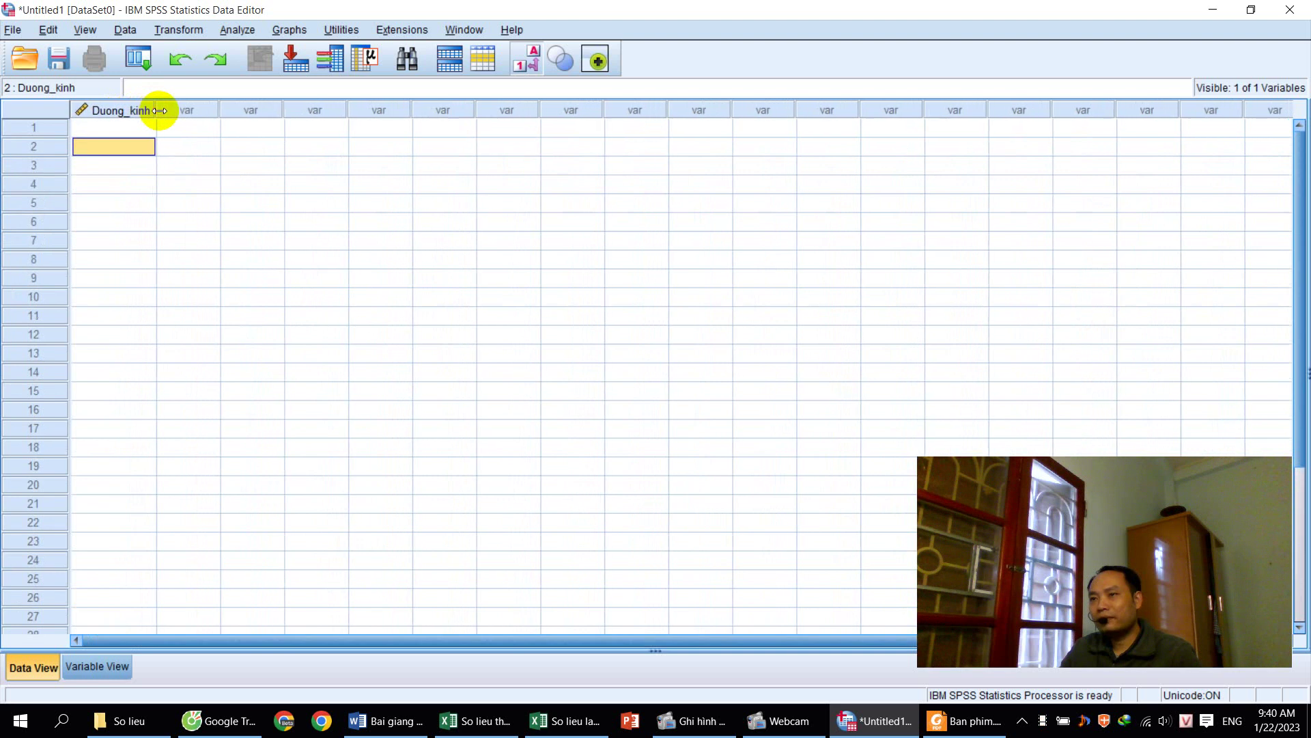
# - Enter the first two Valley diameters from the Excel practice data, 7 and 5, in rows 1 and 2 of Duong_kinh
pyautogui.click(138, 127)
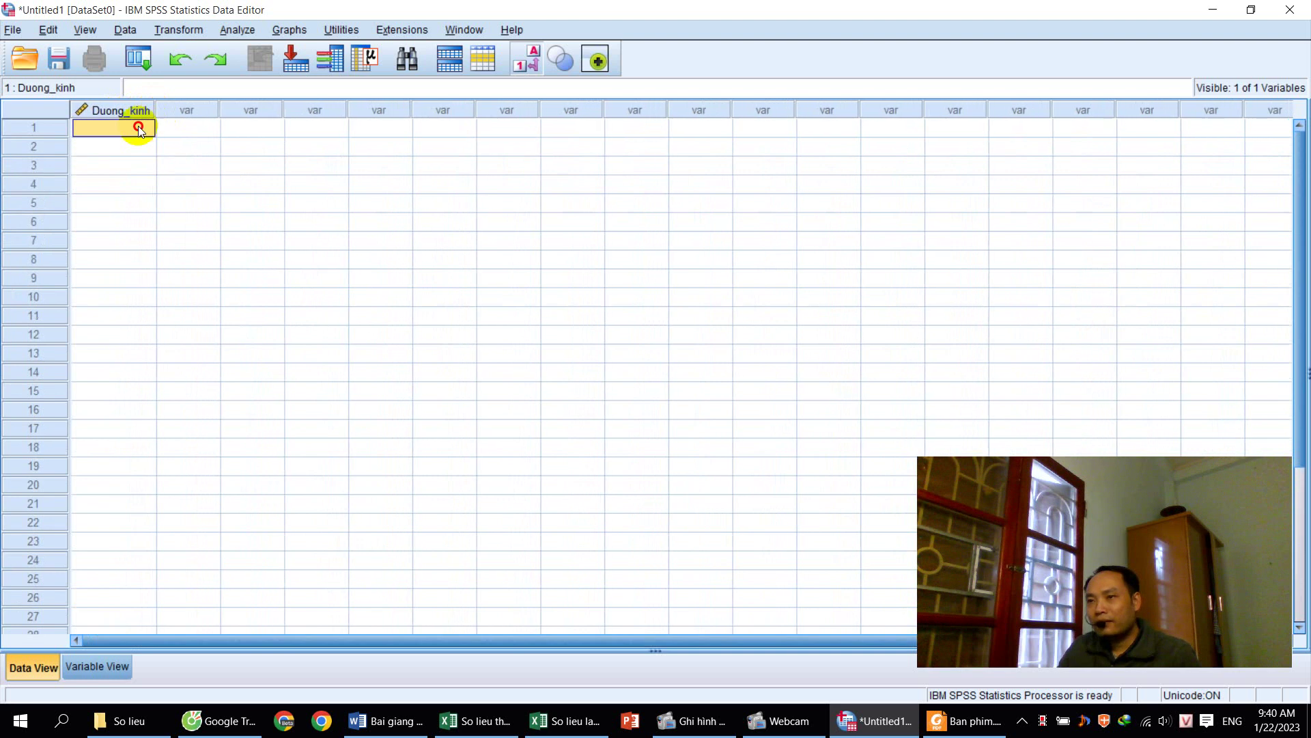
pyautogui.click(519, 721)
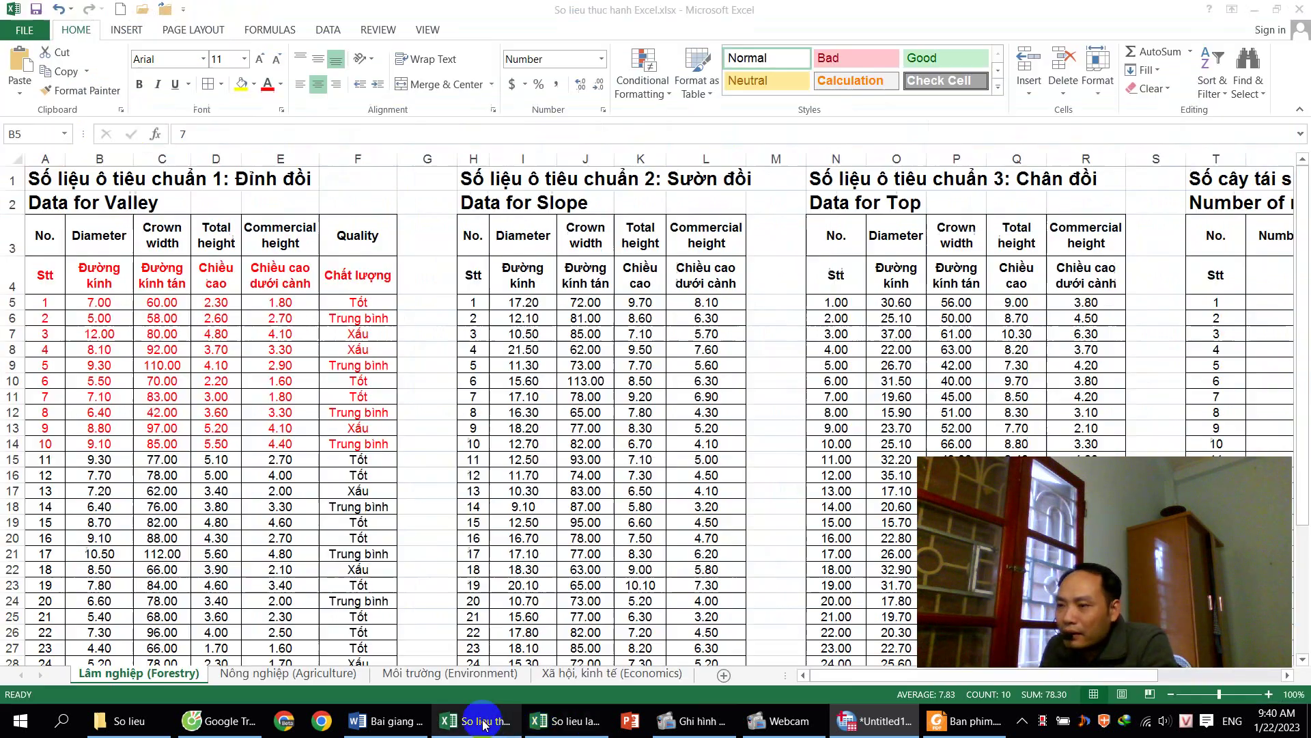
pyautogui.click(101, 305)
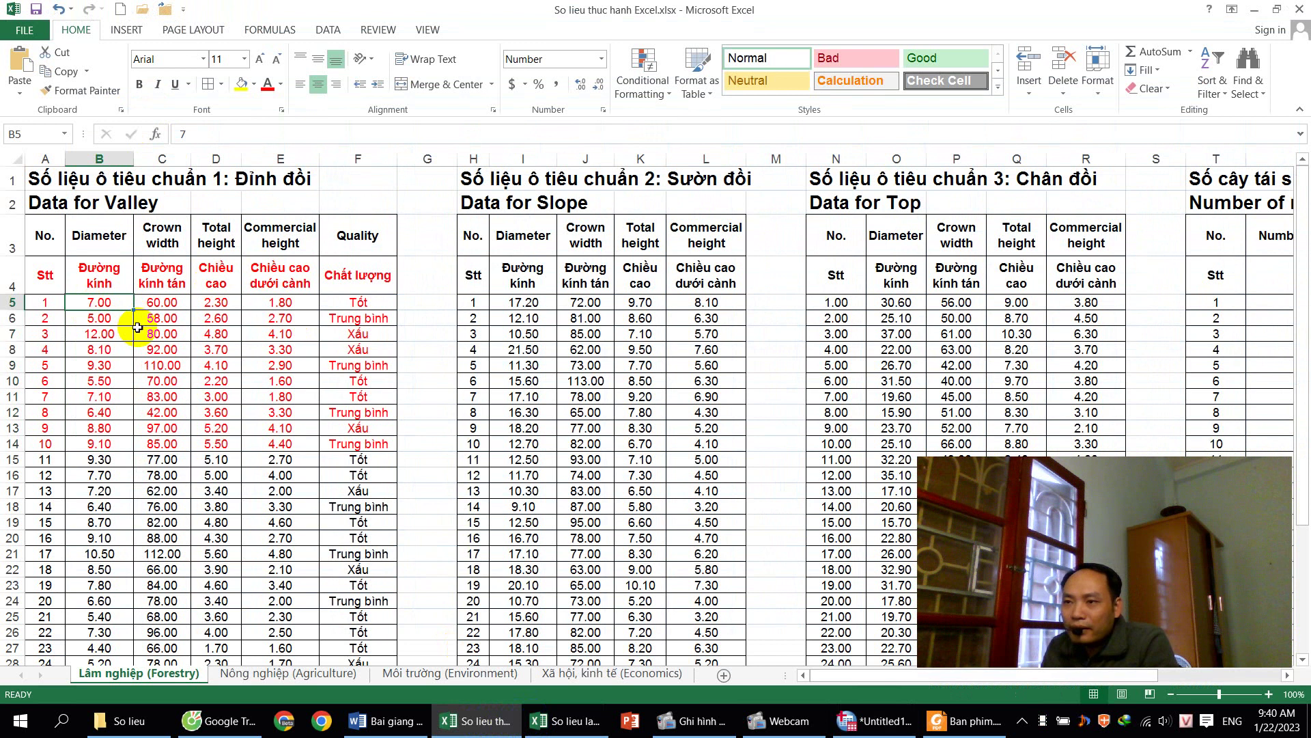
pyautogui.hotkey('alt', 'Tab')
pyautogui.write('7')
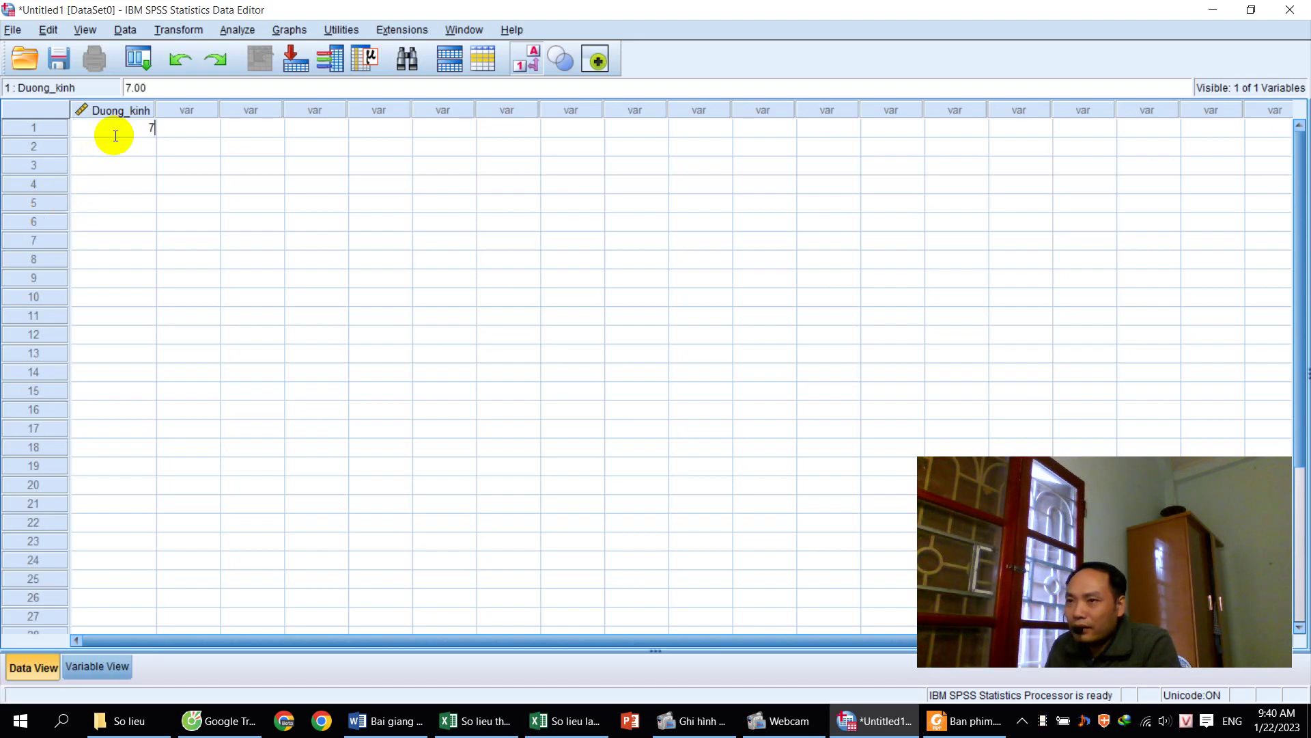
pyautogui.press('Return')
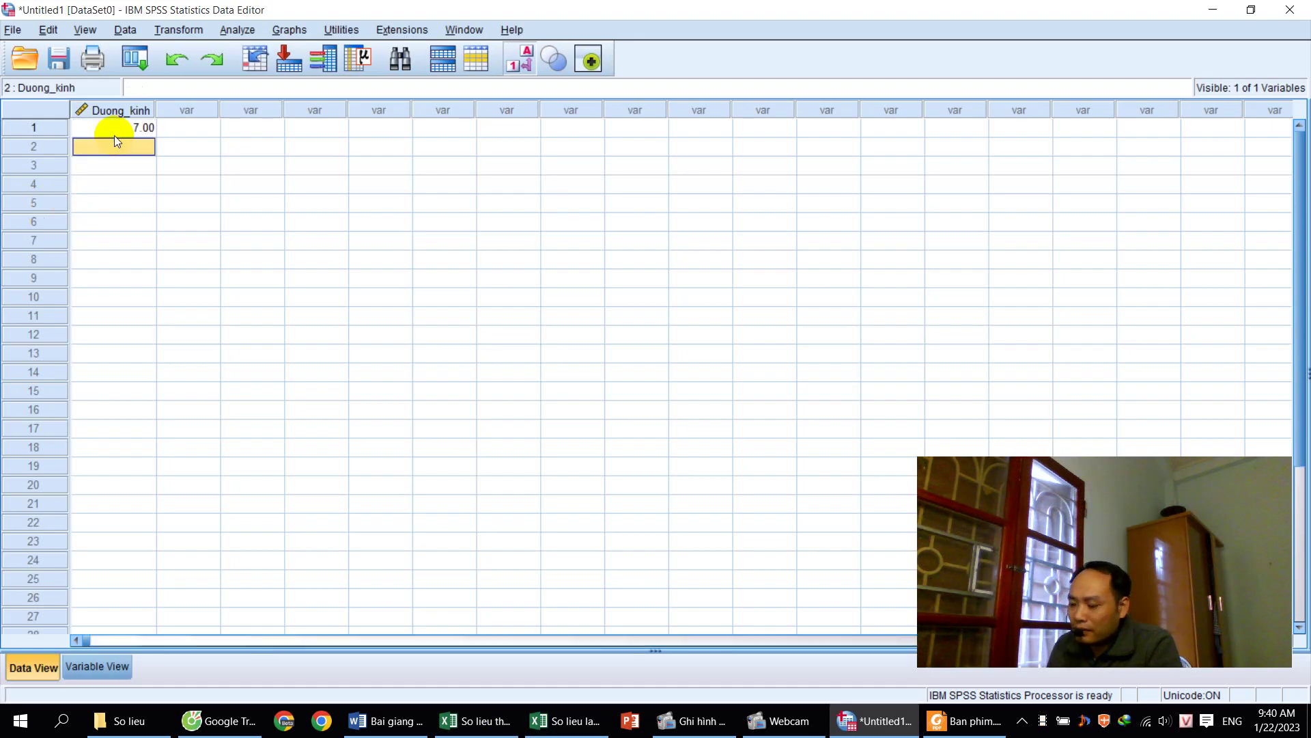
pyautogui.write('5')
pyautogui.press('Return')
# - Check the third and fourth Valley diameters in Excel and enter 12 and 8.1 in rows 3 and 4 of Duong_kinh
pyautogui.hotkey('alt', 'Tab')
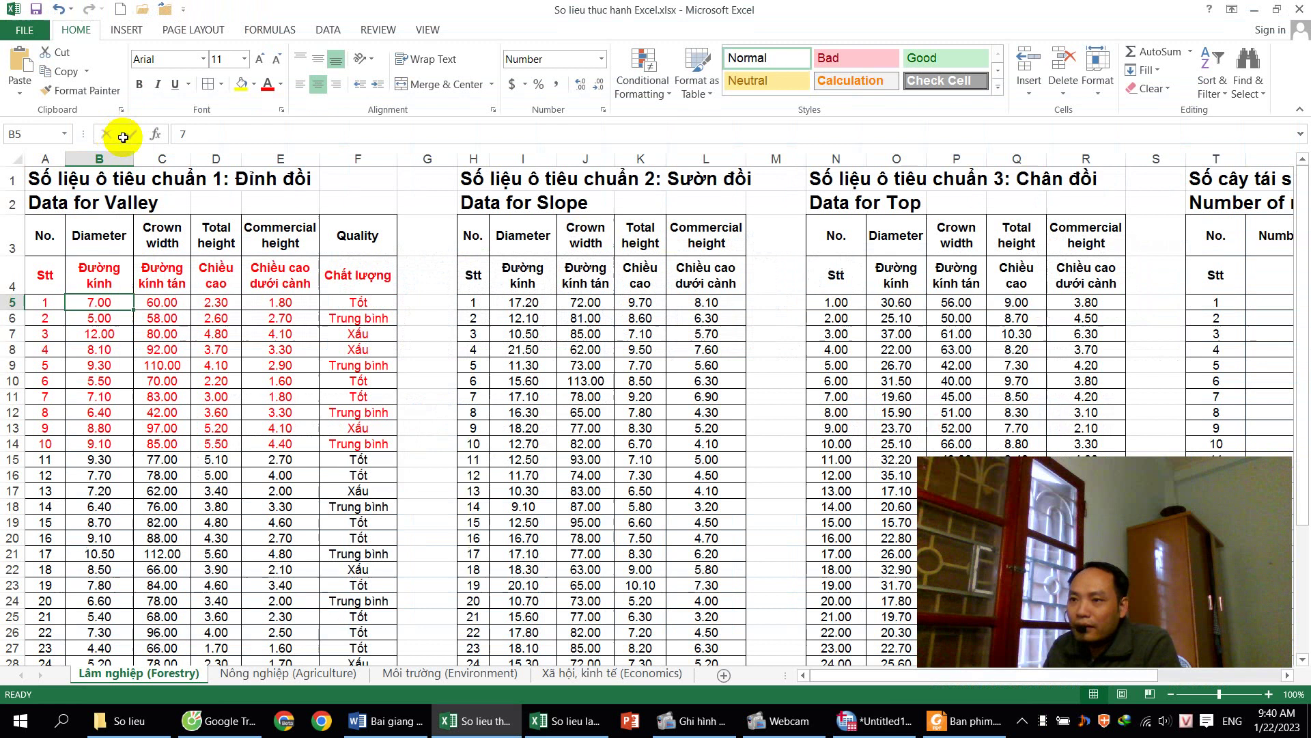
pyautogui.click(113, 335)
pyautogui.click(114, 352)
pyautogui.hotkey('alt', 'Tab')
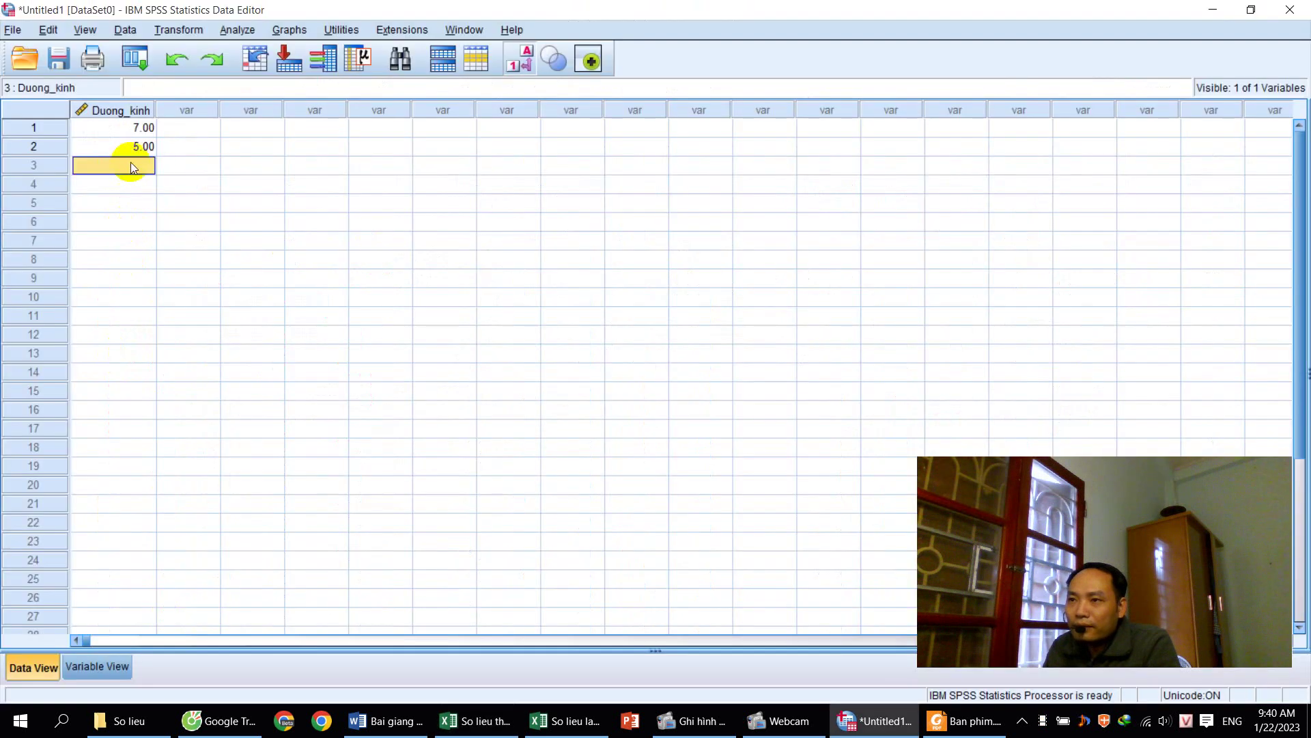
pyautogui.write('12')
pyautogui.press('Return')
pyautogui.write('8.1')
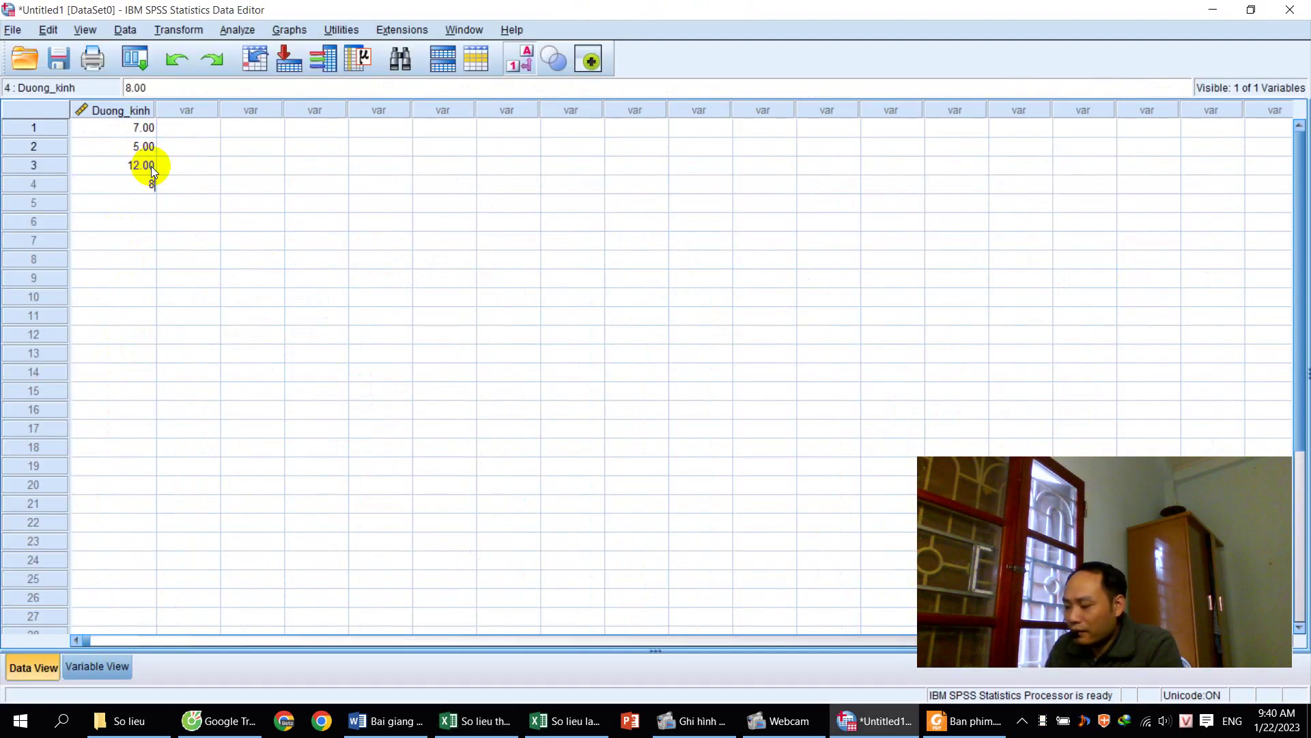
pyautogui.press('Return')
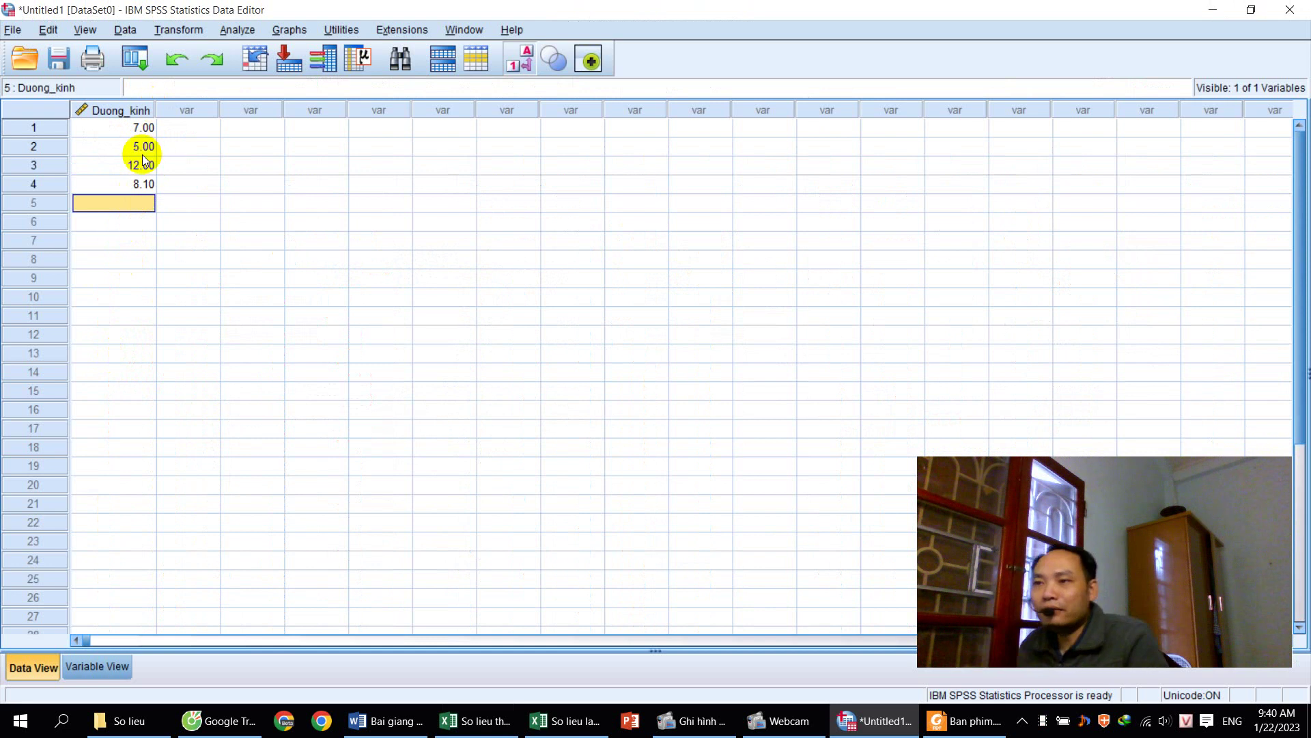
# - Read the fifth and sixth diameters in Excel and enter 9.3 and 5.5 in rows 5 and 6 of Duong_kinh
pyautogui.hotkey('alt', 'Tab')
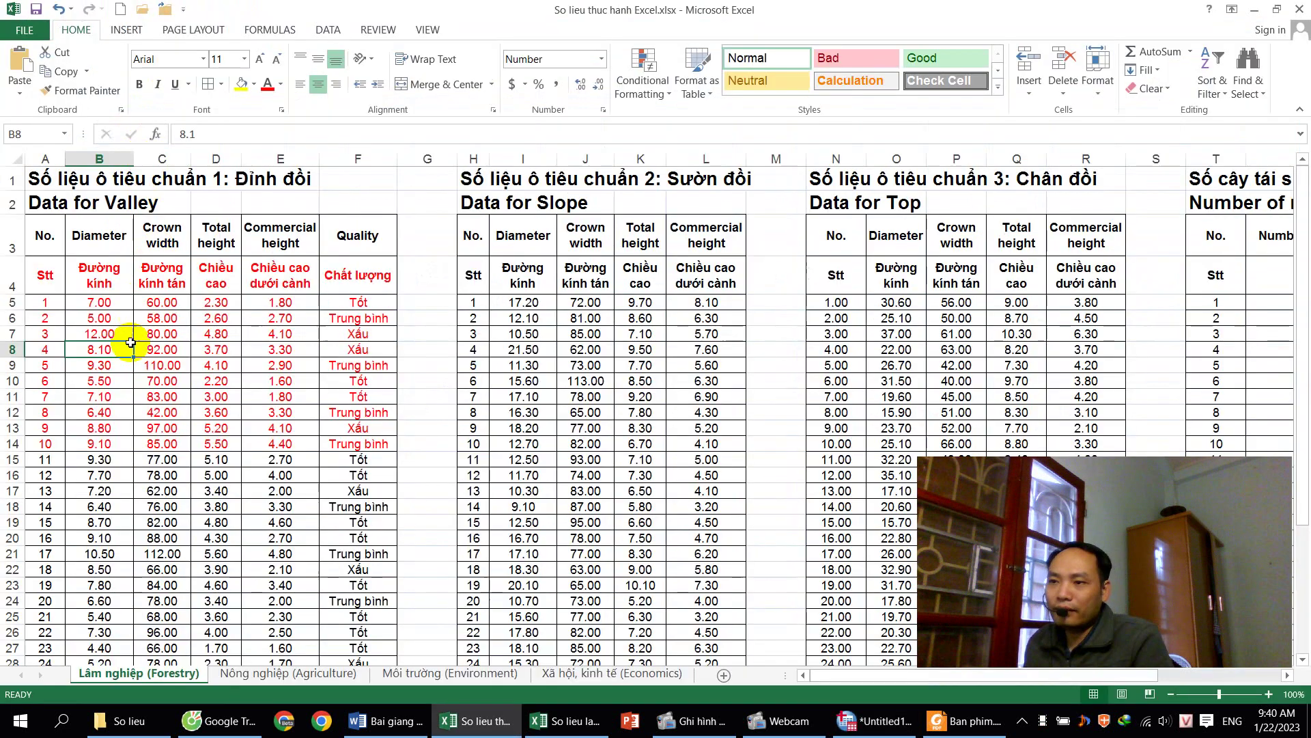
pyautogui.hotkey('alt', 'Tab')
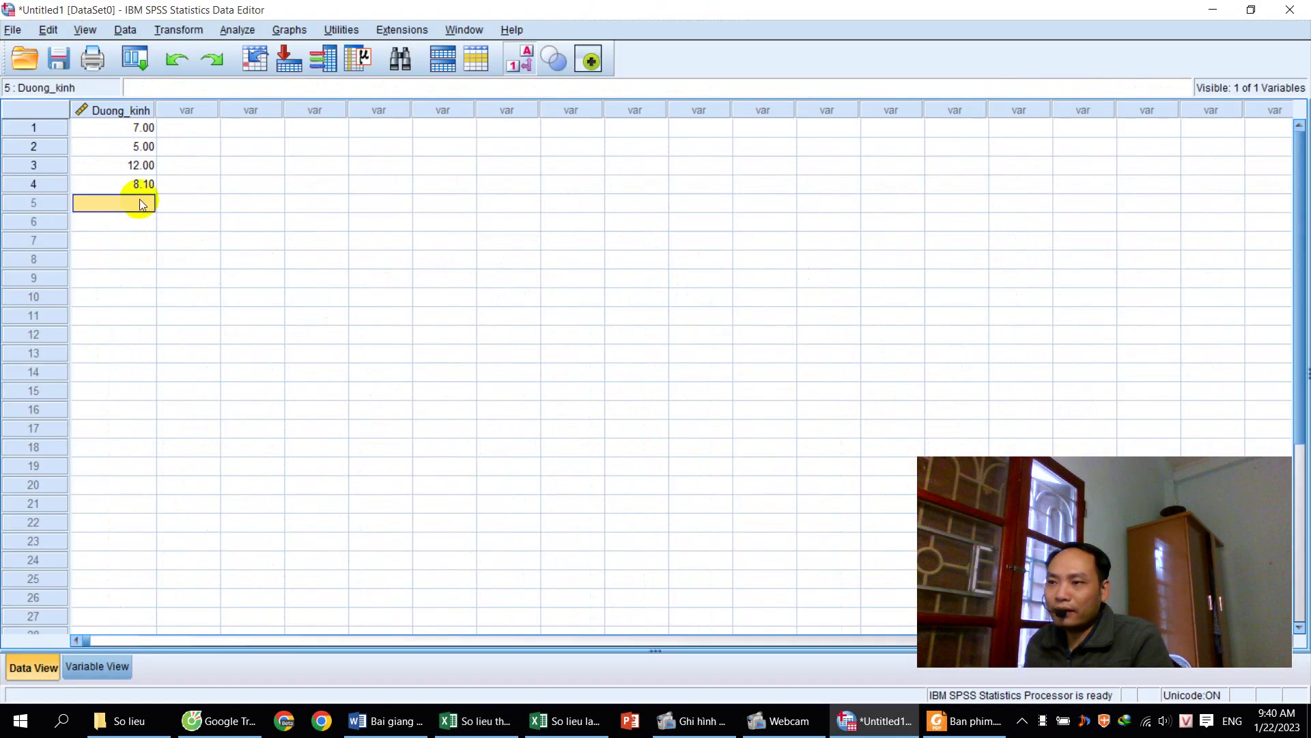
pyautogui.write('9.3')
pyautogui.press('Return')
pyautogui.write('5.')
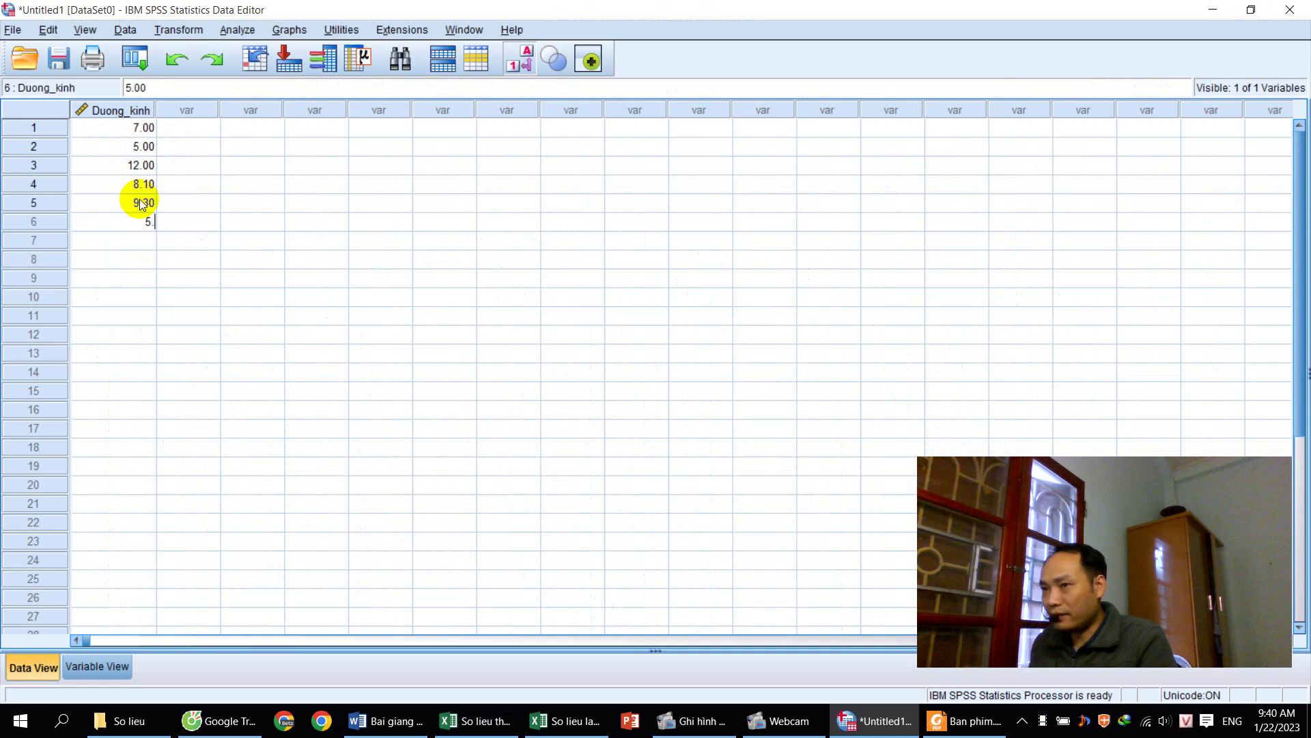
pyautogui.write('5')
pyautogui.press('Return')
# - Look up the seventh and eighth diameters in Excel and enter 7.1 and 6.4 in rows 7 and 8 of Duong_kinh
pyautogui.hotkey('alt', 'Tab')
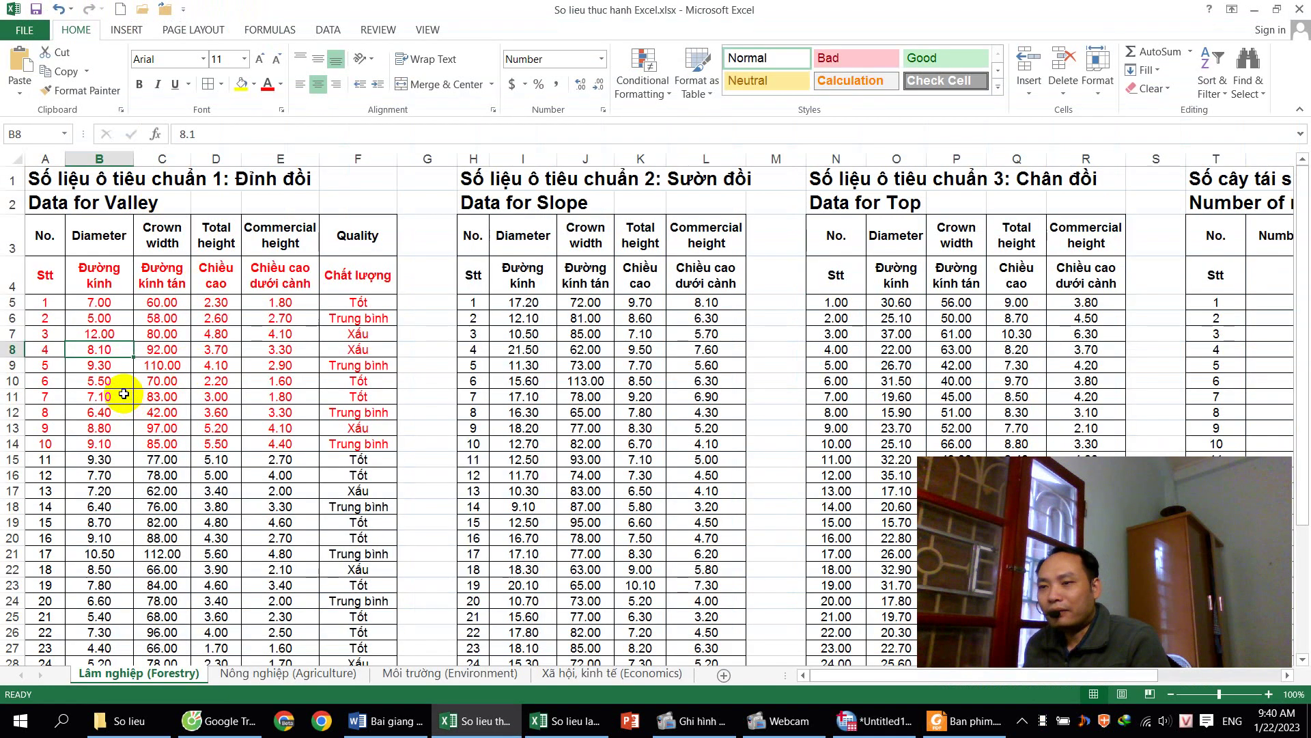
pyautogui.hotkey('alt', 'Tab')
pyautogui.write('7.1')
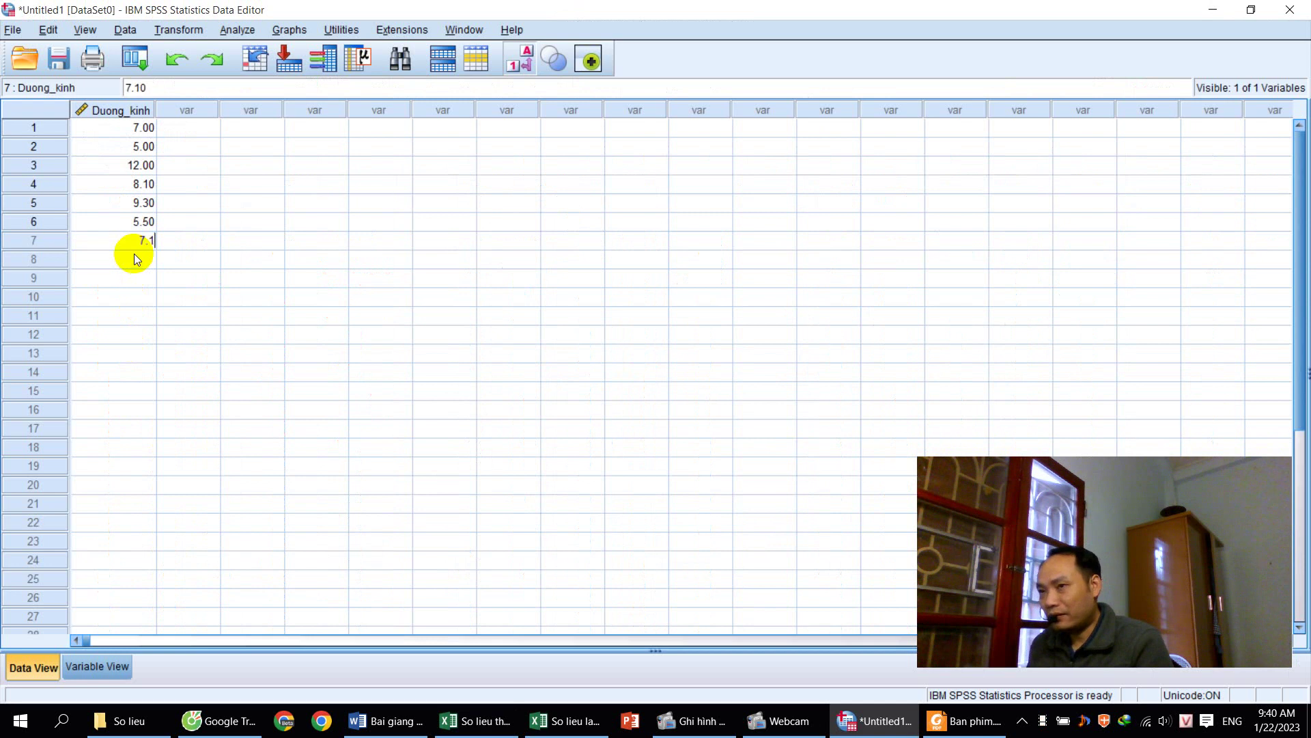
pyautogui.press('Return')
pyautogui.write('6.4')
pyautogui.press('Return')
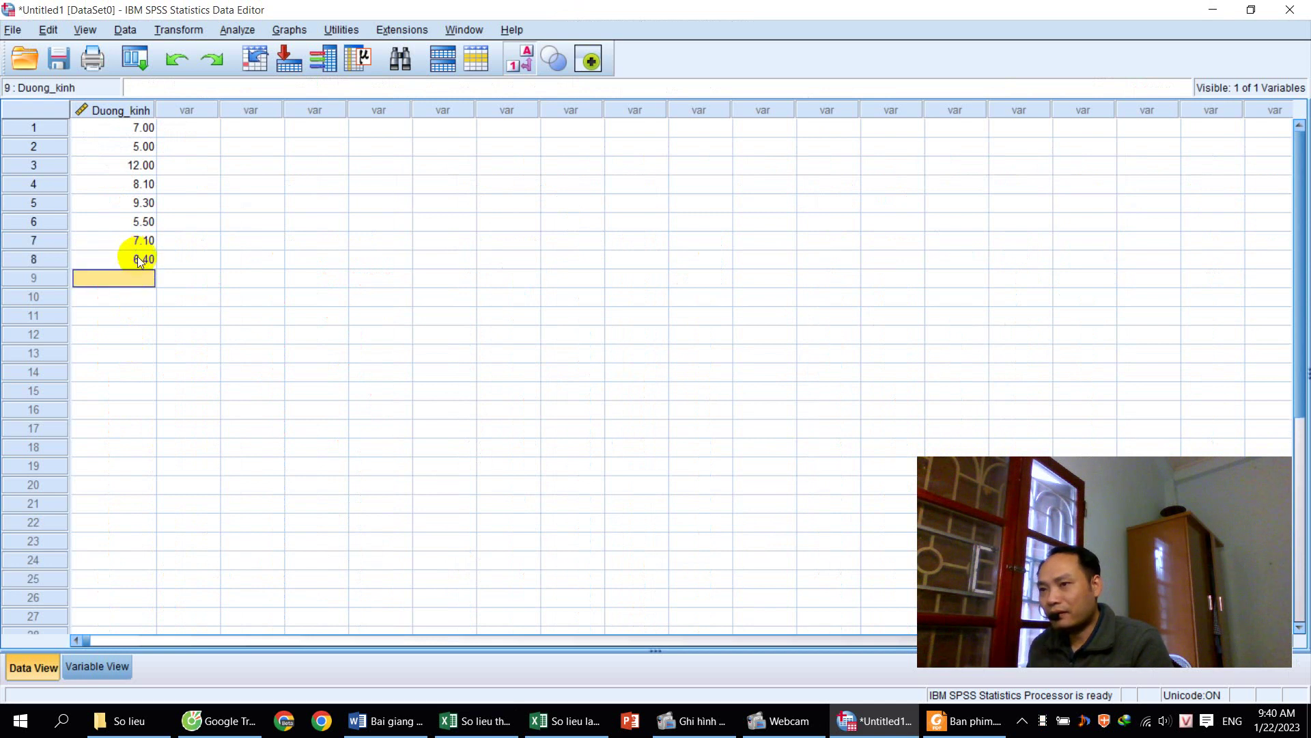
# - Look up the ninth and tenth diameters in Excel and enter 8.8 and 9.1 in rows 9 and 10 of Duong_kinh
pyautogui.hotkey('alt', 'Tab')
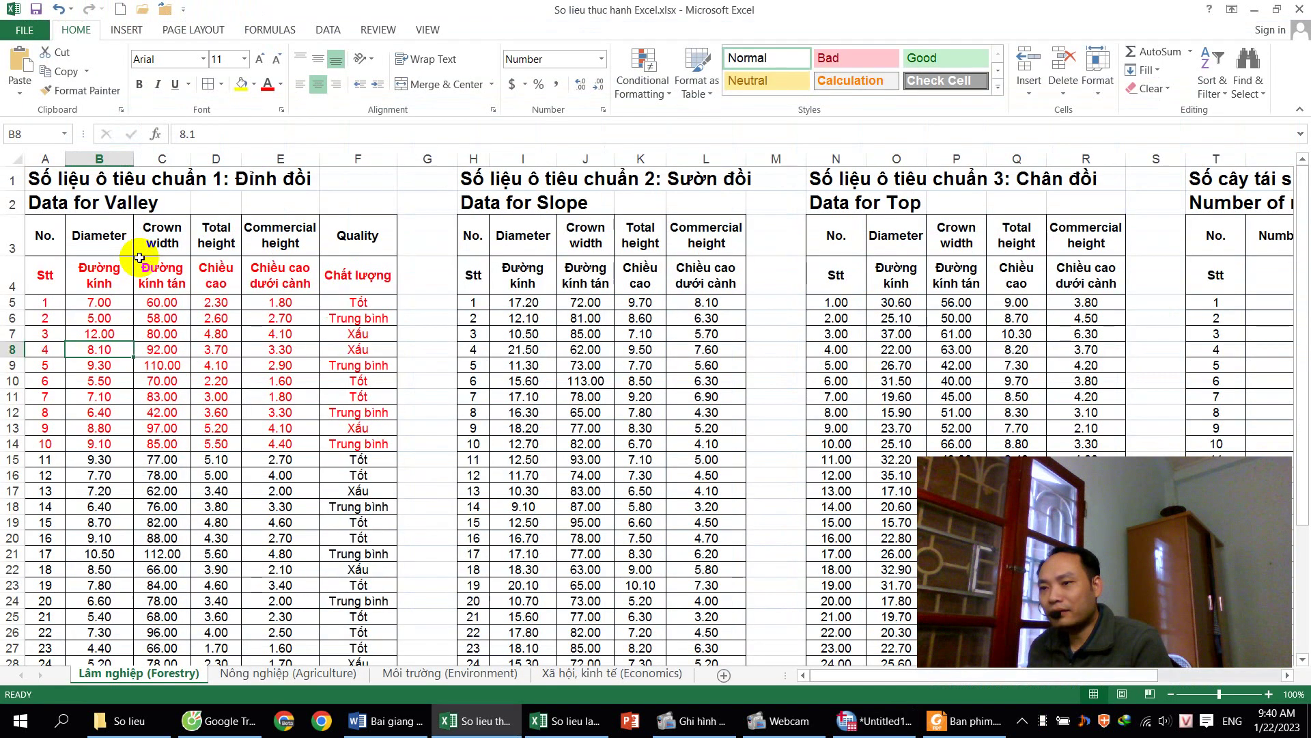
pyautogui.hotkey('alt', 'Tab')
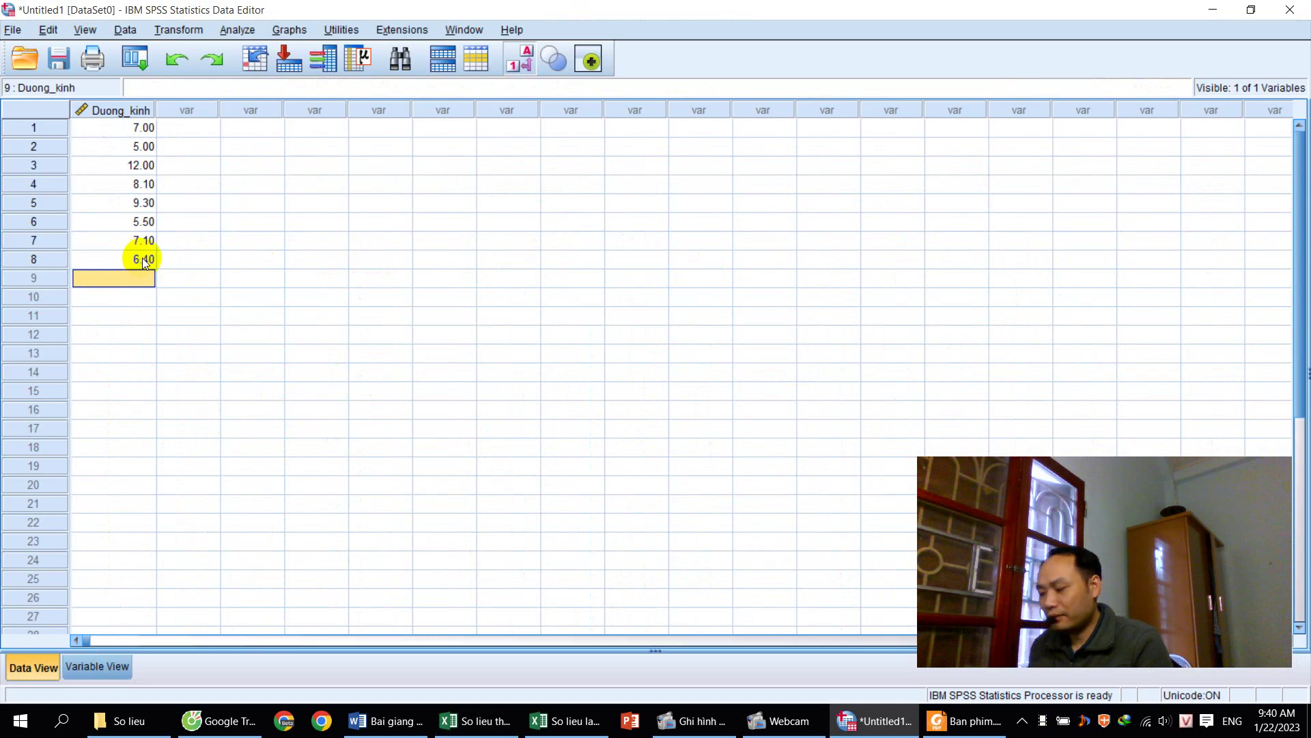
pyautogui.write('8.8')
pyautogui.press('Return')
pyautogui.write('9.1')
pyautogui.press('Return')
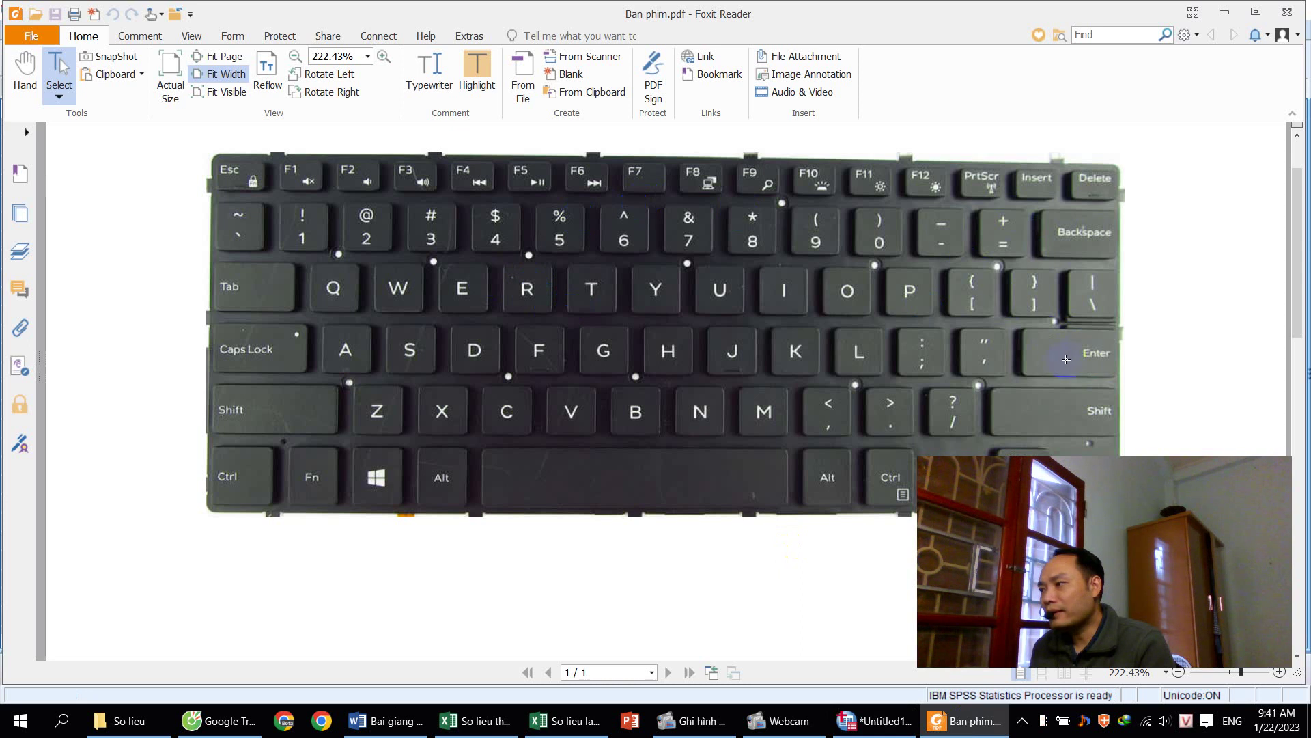
# - Return from the keyboard PDF to the SPSS data and select the first cell of the empty column beside Duong_kinh
pyautogui.moveTo(451, 733)
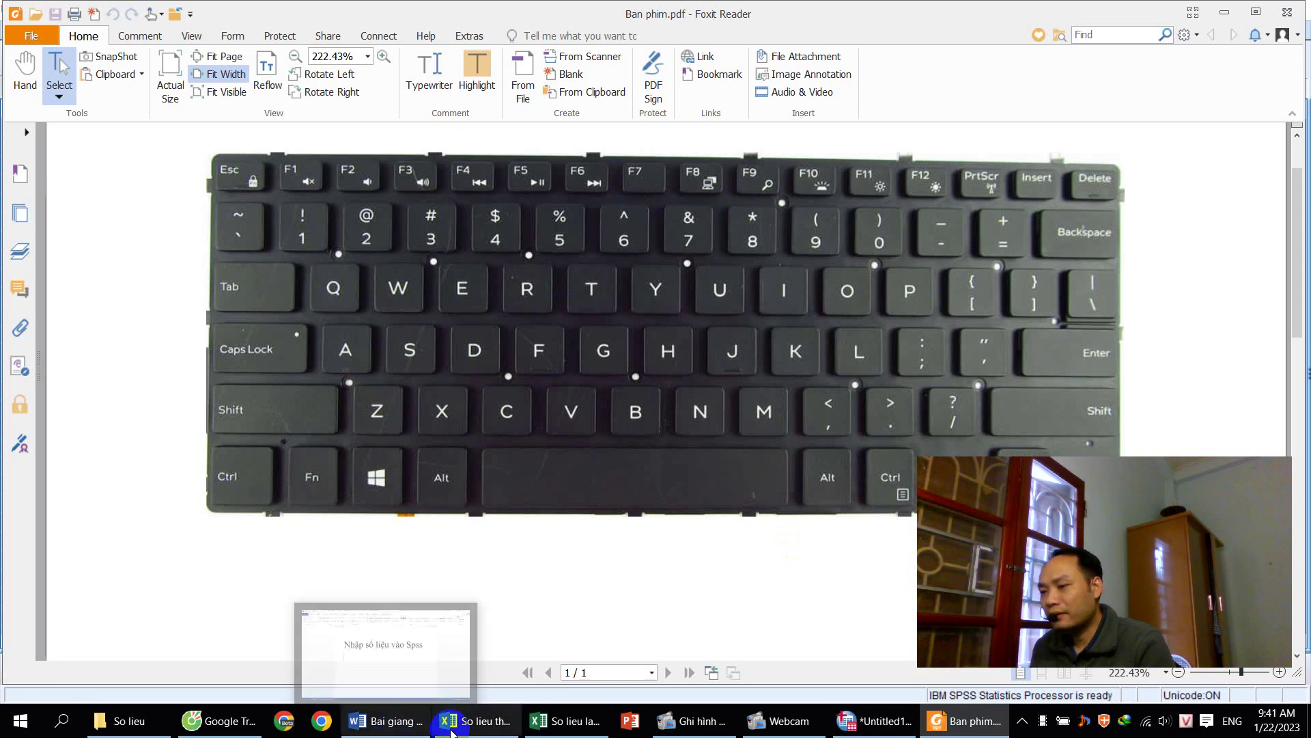
pyautogui.click(797, 693)
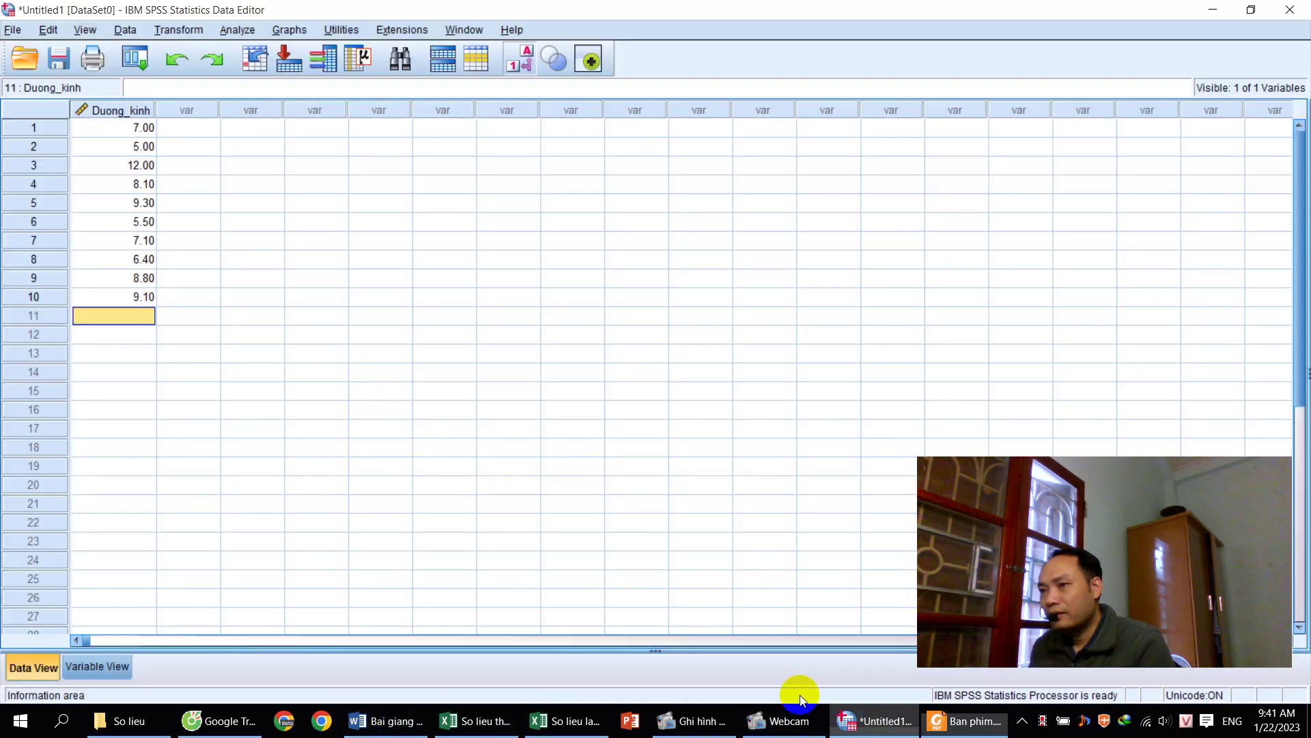
pyautogui.click(186, 132)
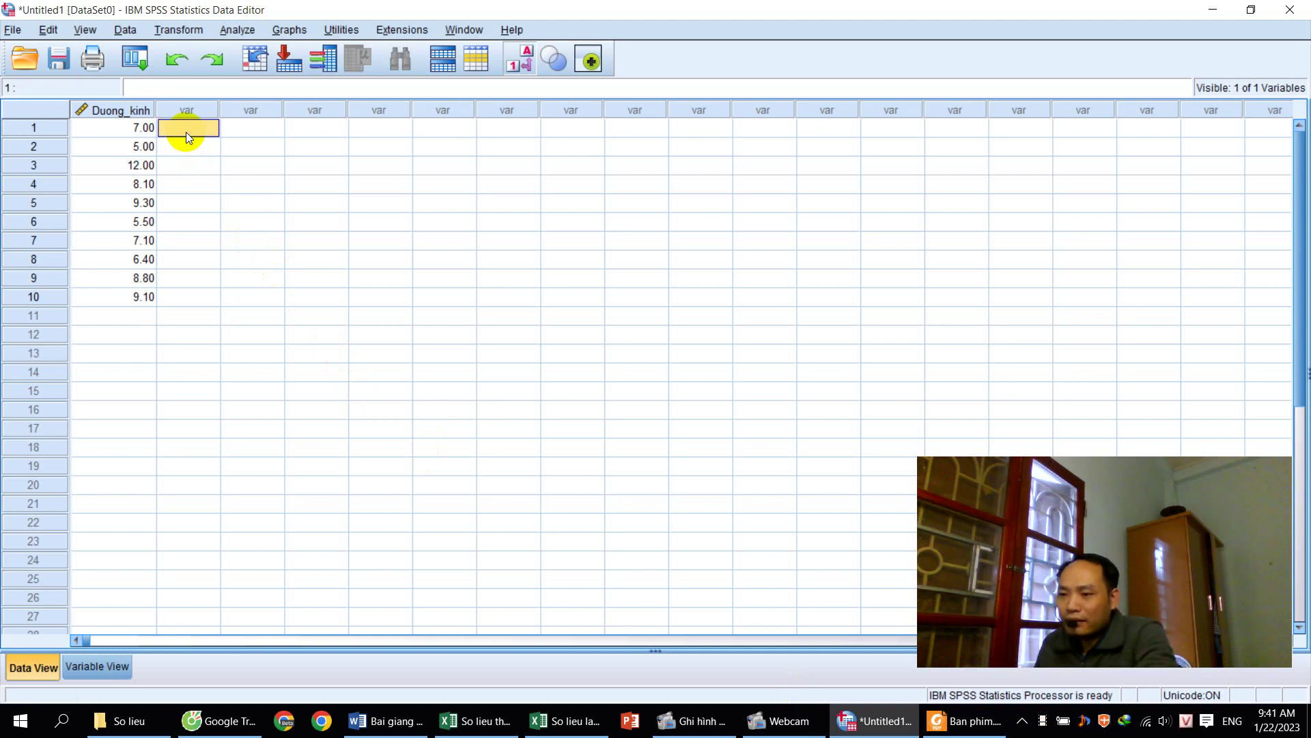
# - In the Excel practice workbook's Economics sheet, colour the Hoa Son village table's Vietnamese header row and first ten records (G4:L14) red
pyautogui.click(476, 720)
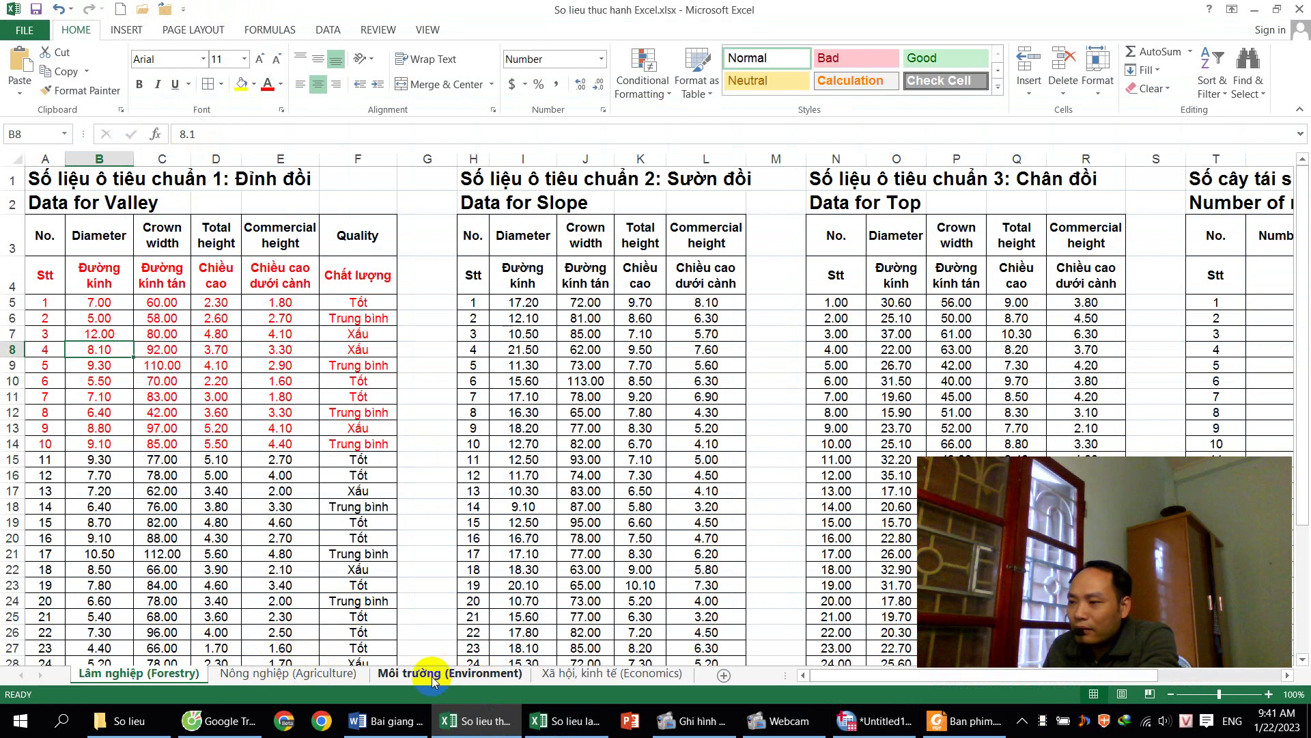
pyautogui.click(557, 673)
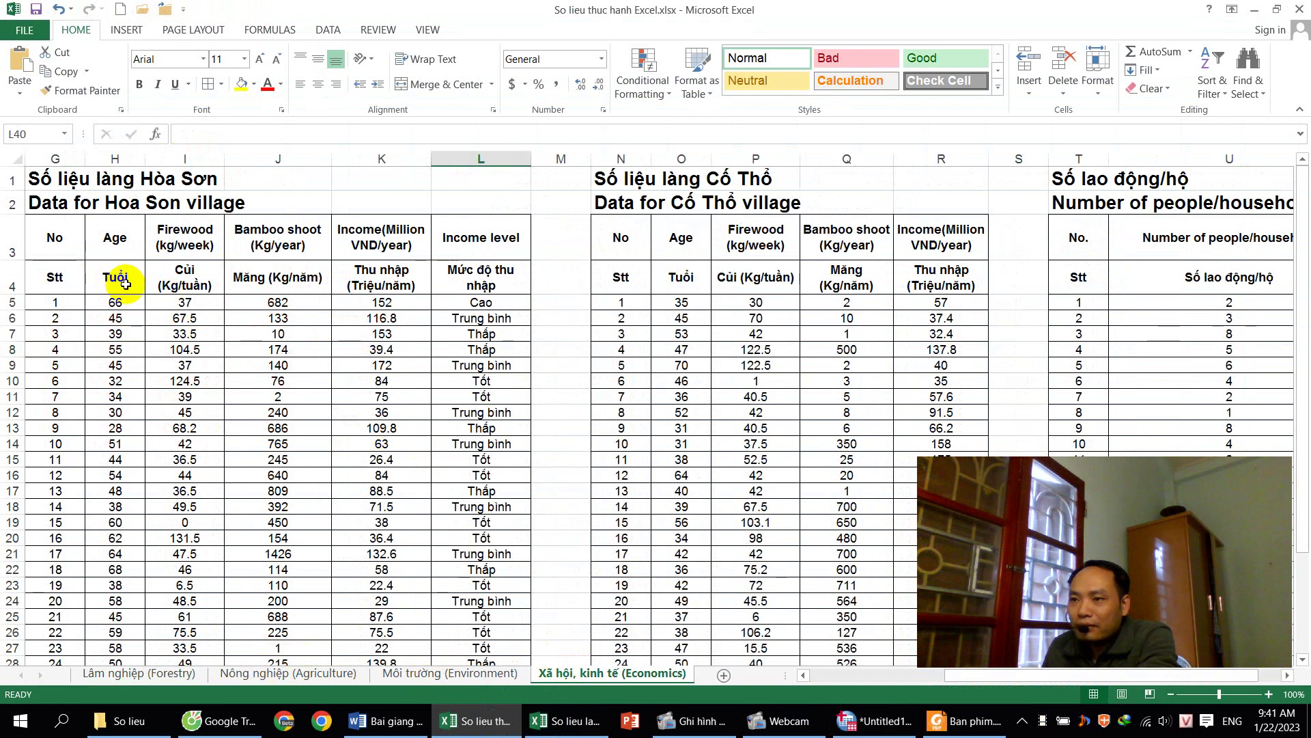
pyautogui.moveTo(120, 280); pyautogui.dragTo(114, 341)
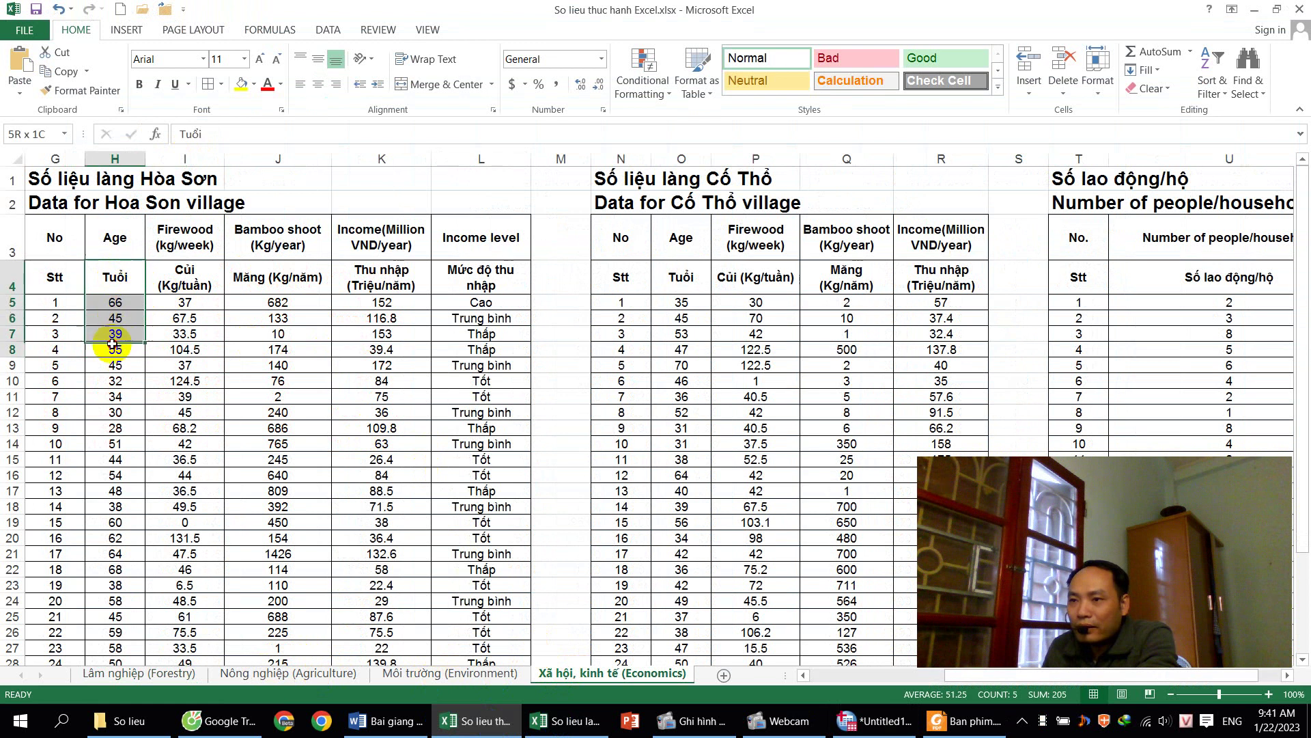
pyautogui.moveTo(57, 284); pyautogui.dragTo(306, 364)
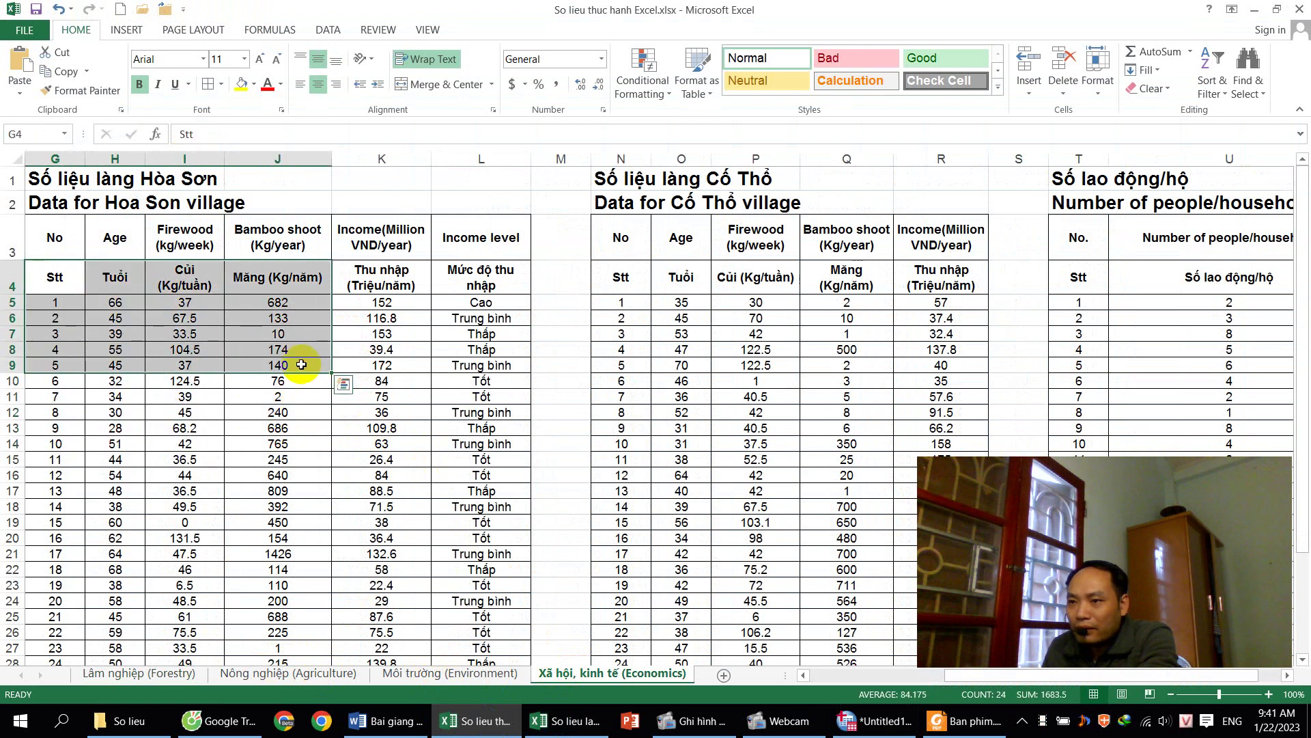
pyautogui.moveTo(58, 278); pyautogui.dragTo(496, 442)
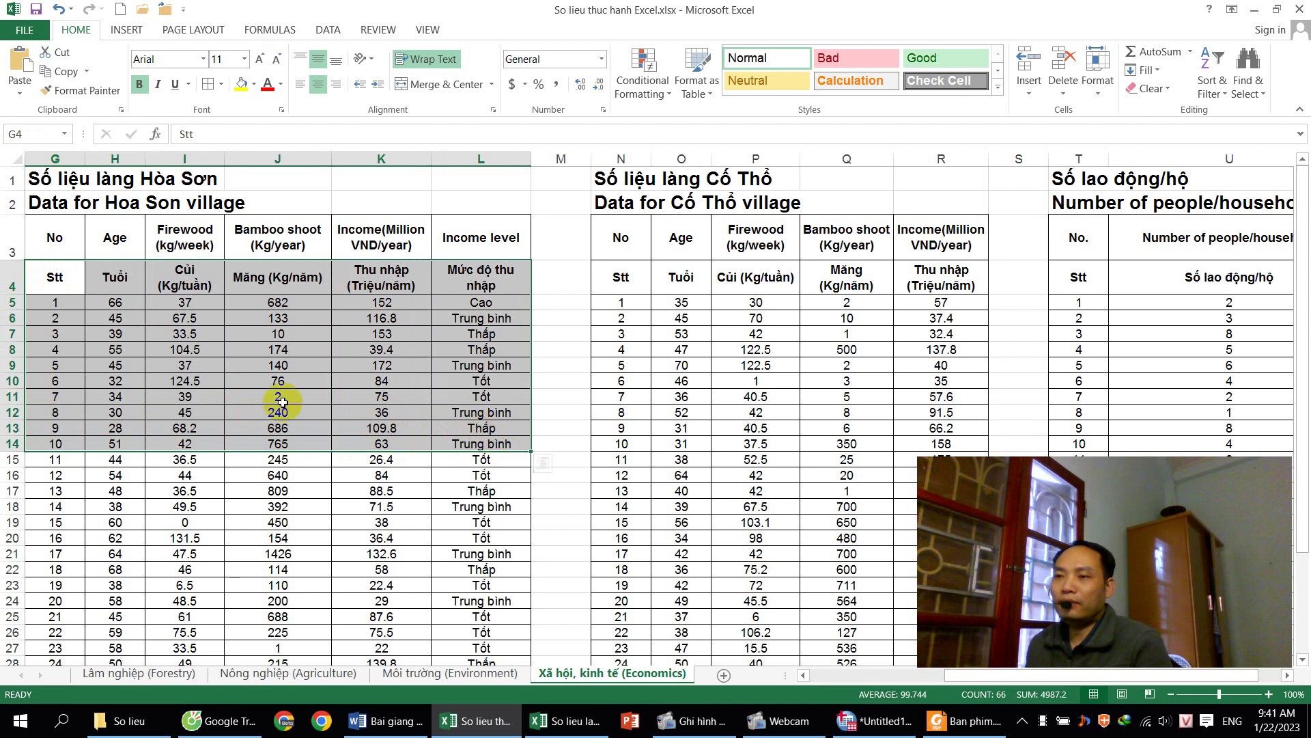
pyautogui.click(268, 84)
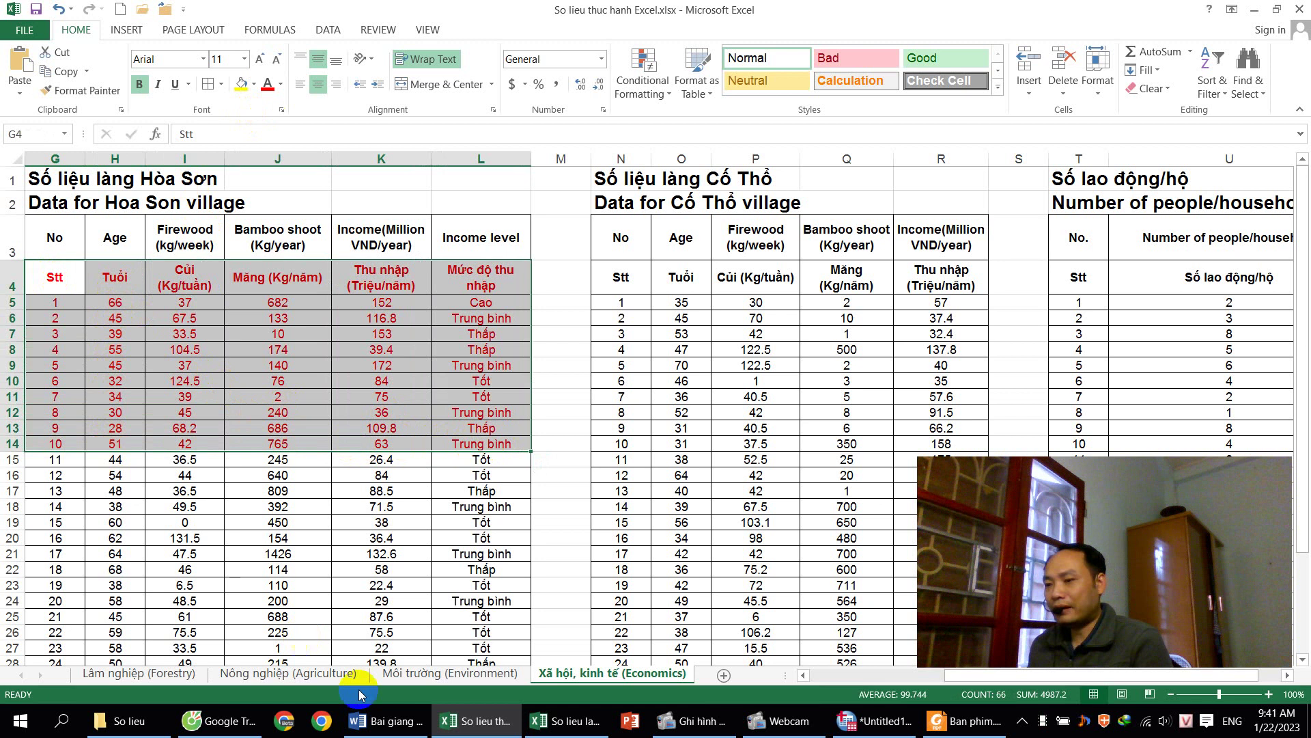
# - Switch back to SPSS and show the Variable View
pyautogui.click(387, 724)
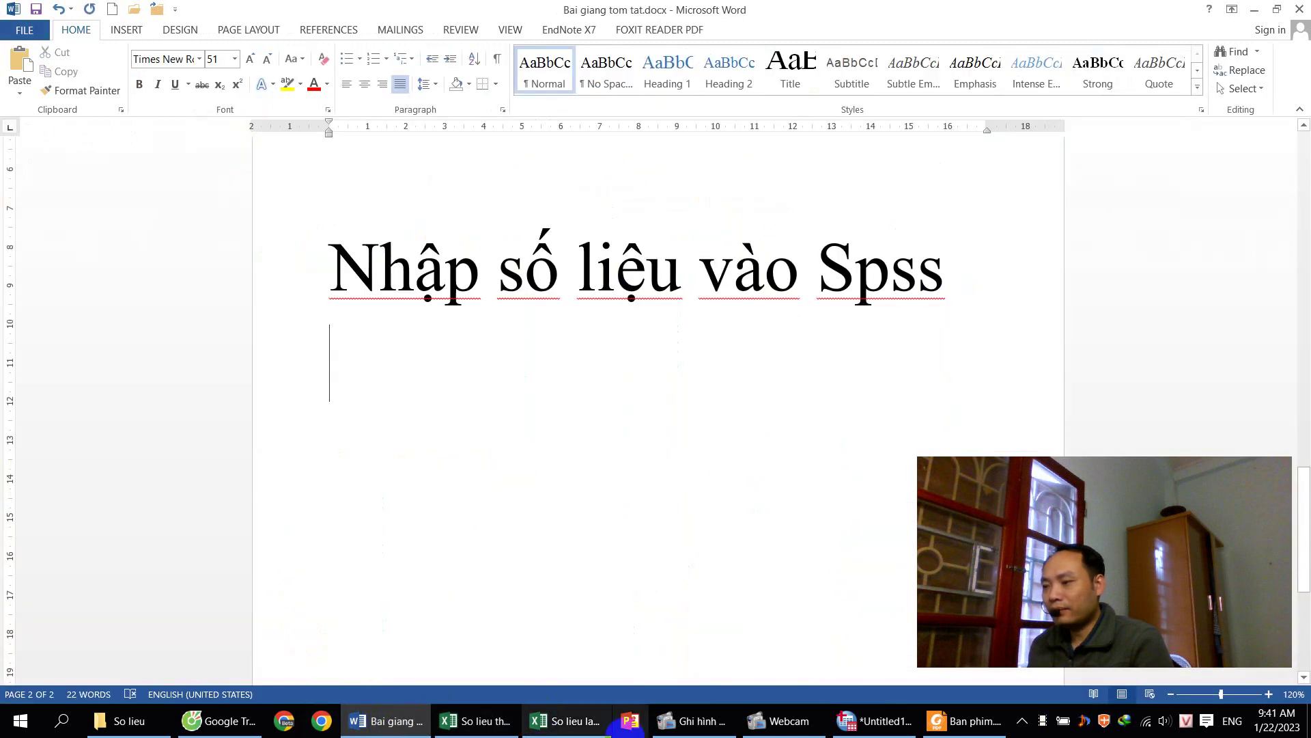
pyautogui.click(874, 720)
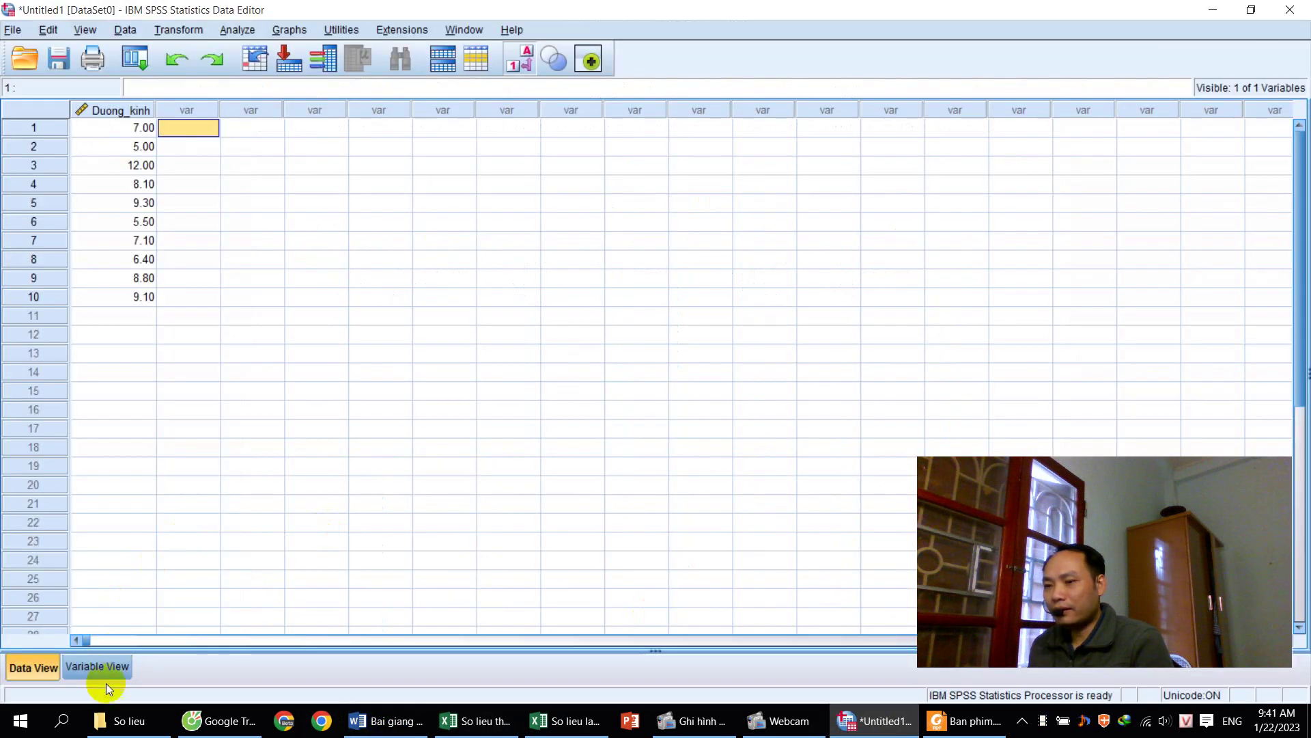
pyautogui.click(95, 668)
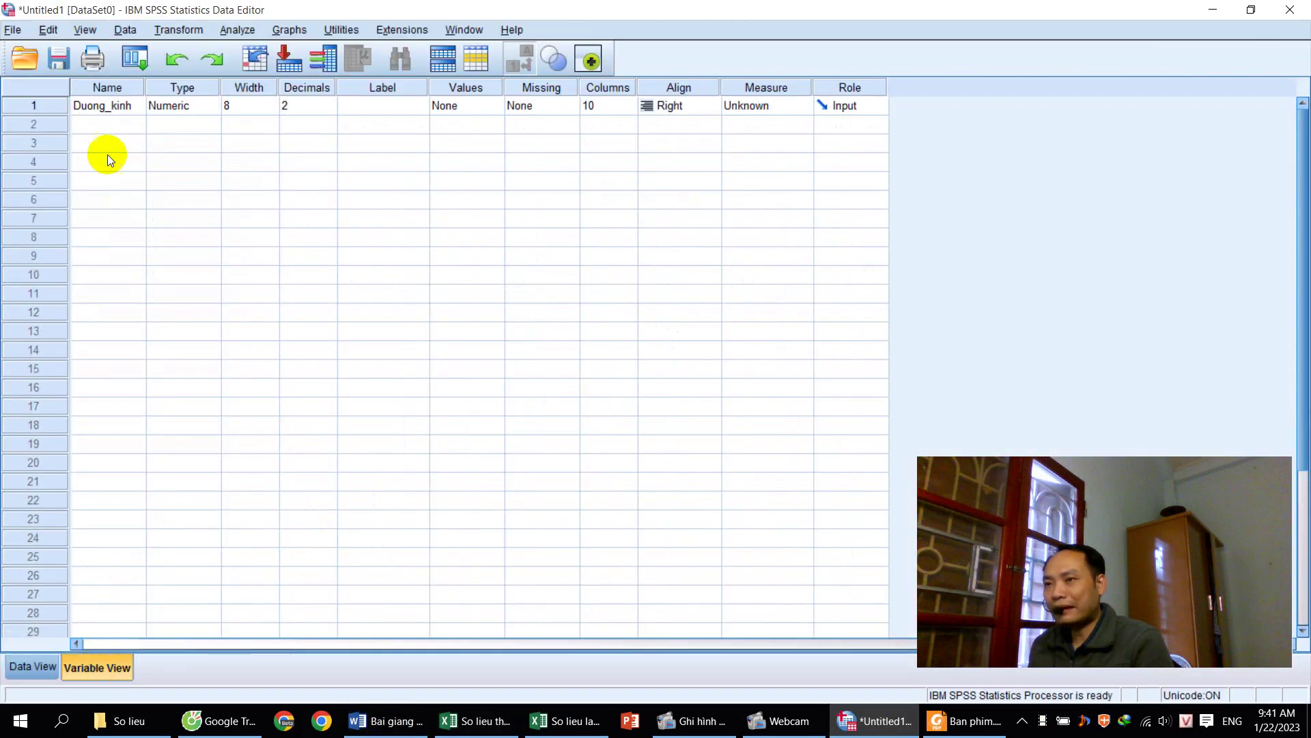
# - Add a second variable named Tuoi below Duong_kinh and move to the empty name cell in row 3
pyautogui.click(112, 125)
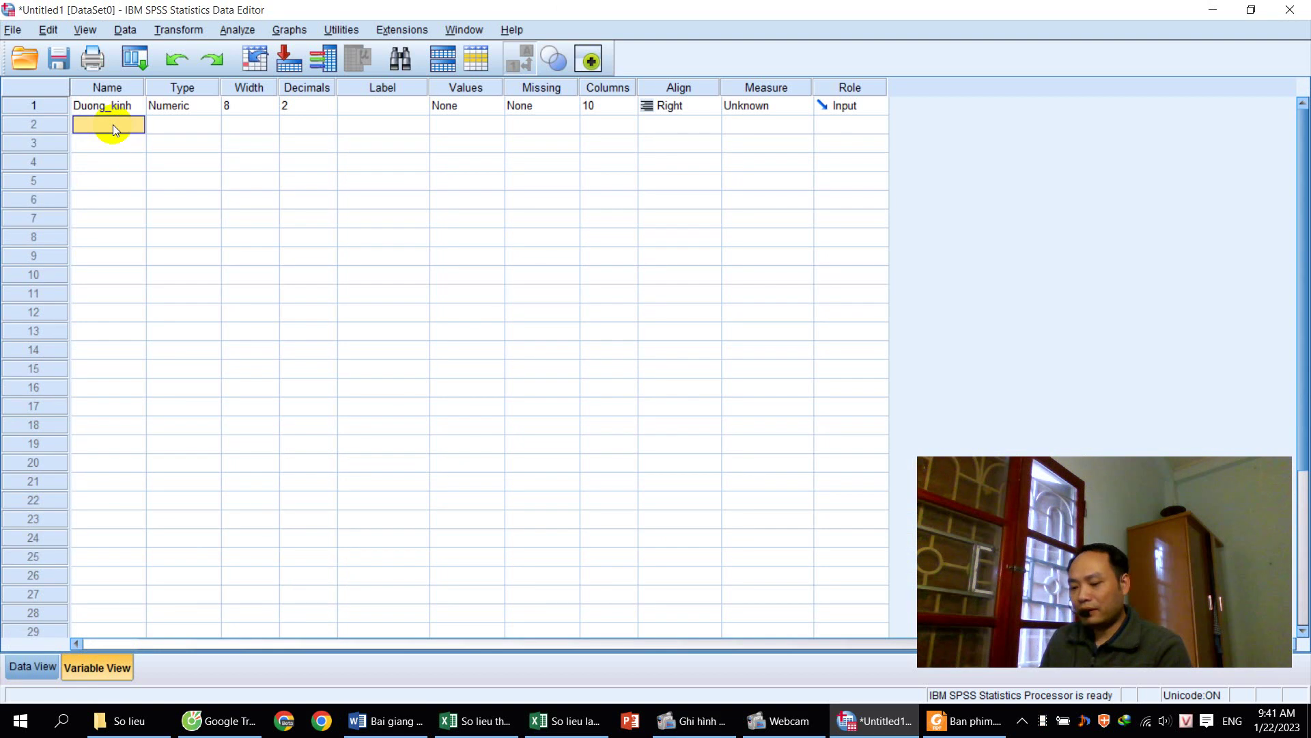
pyautogui.write('Tuoi')
pyautogui.press('Return')
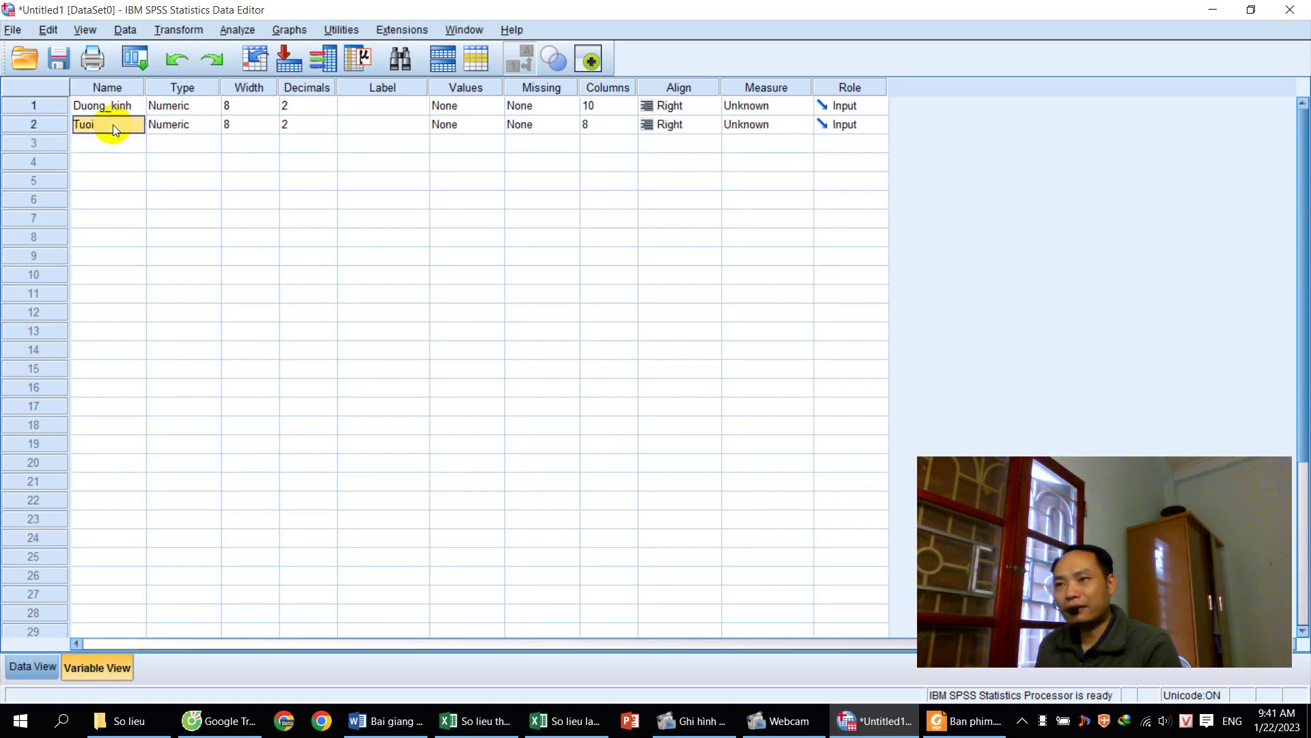
pyautogui.press('Tab')
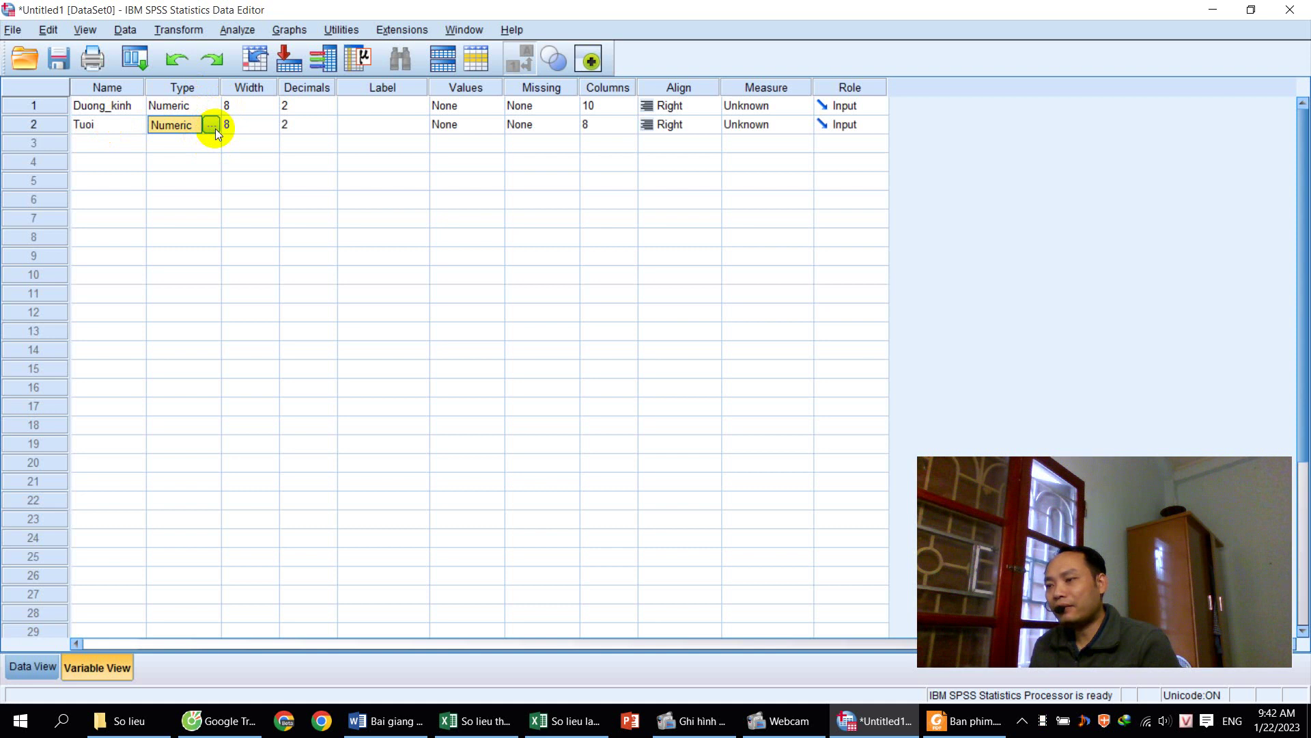
pyautogui.press('Left')
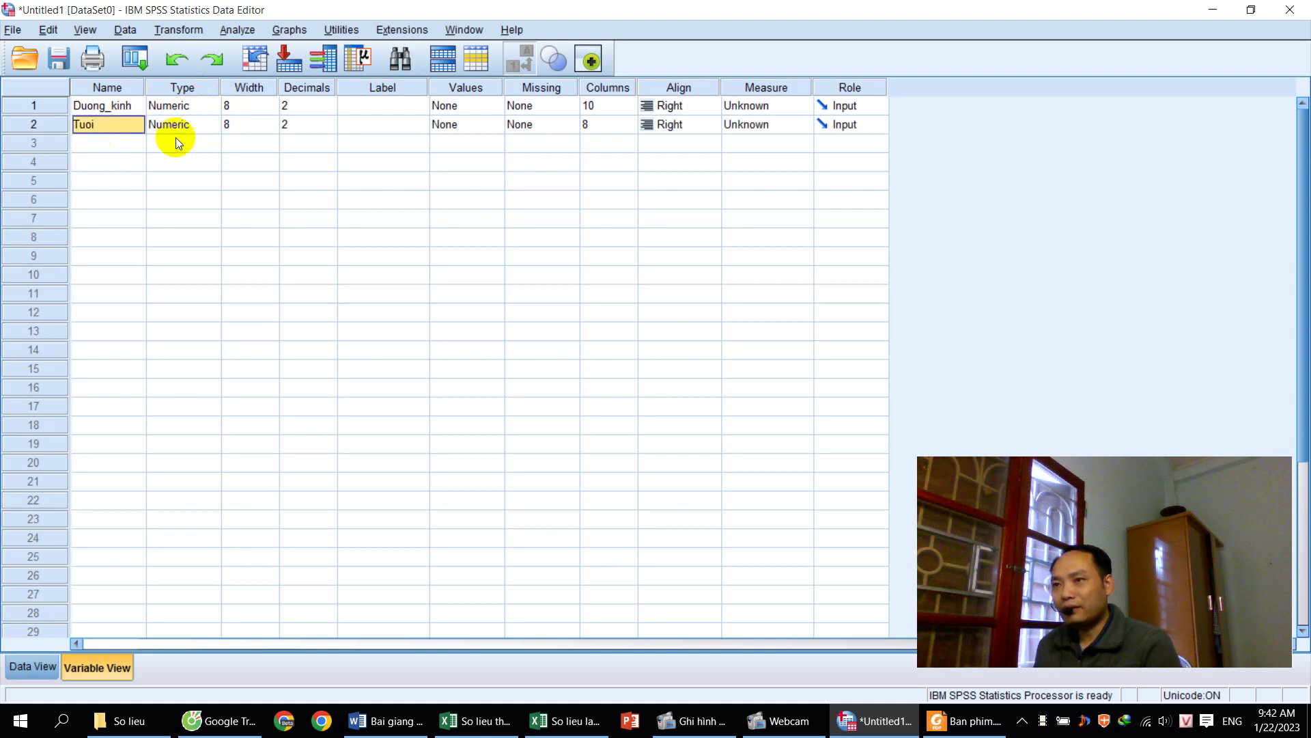
pyautogui.press('Down')
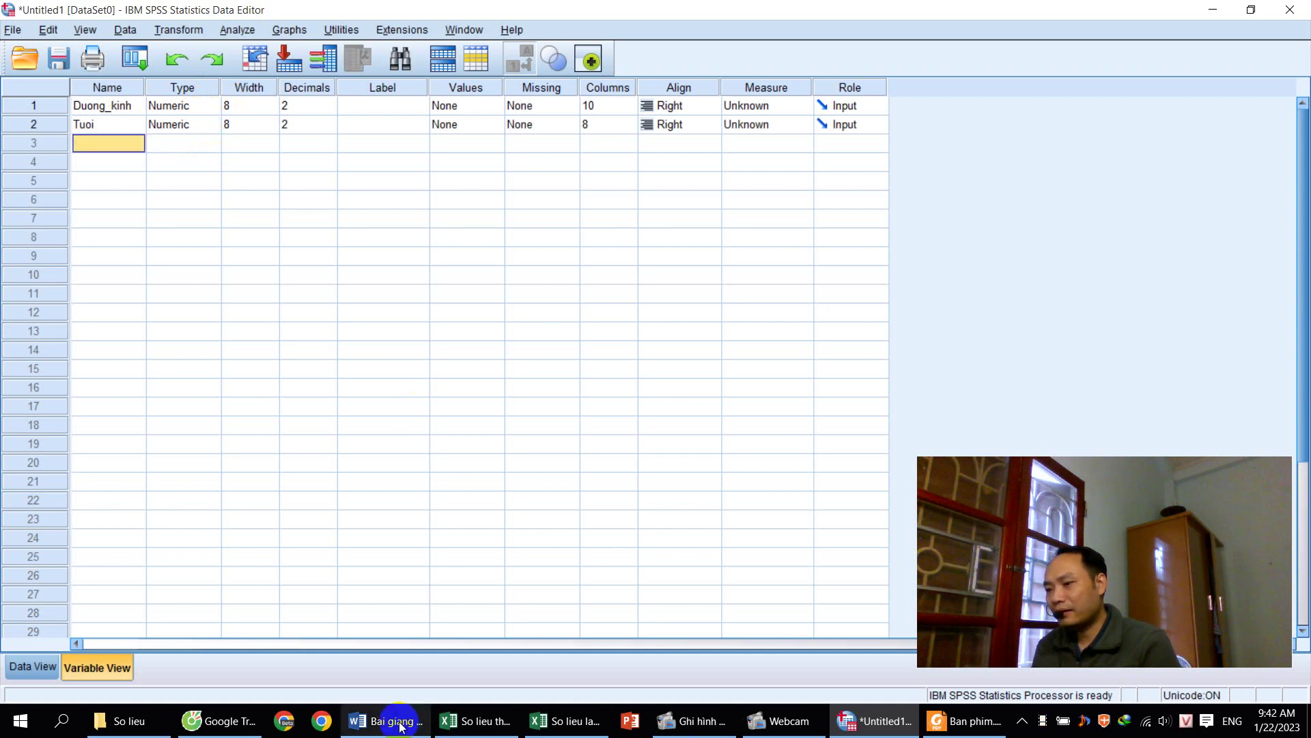
# - Point out the arrow keys on the keyboard picture in the Ban phim PDF and return to SPSS
pyautogui.click(964, 721)
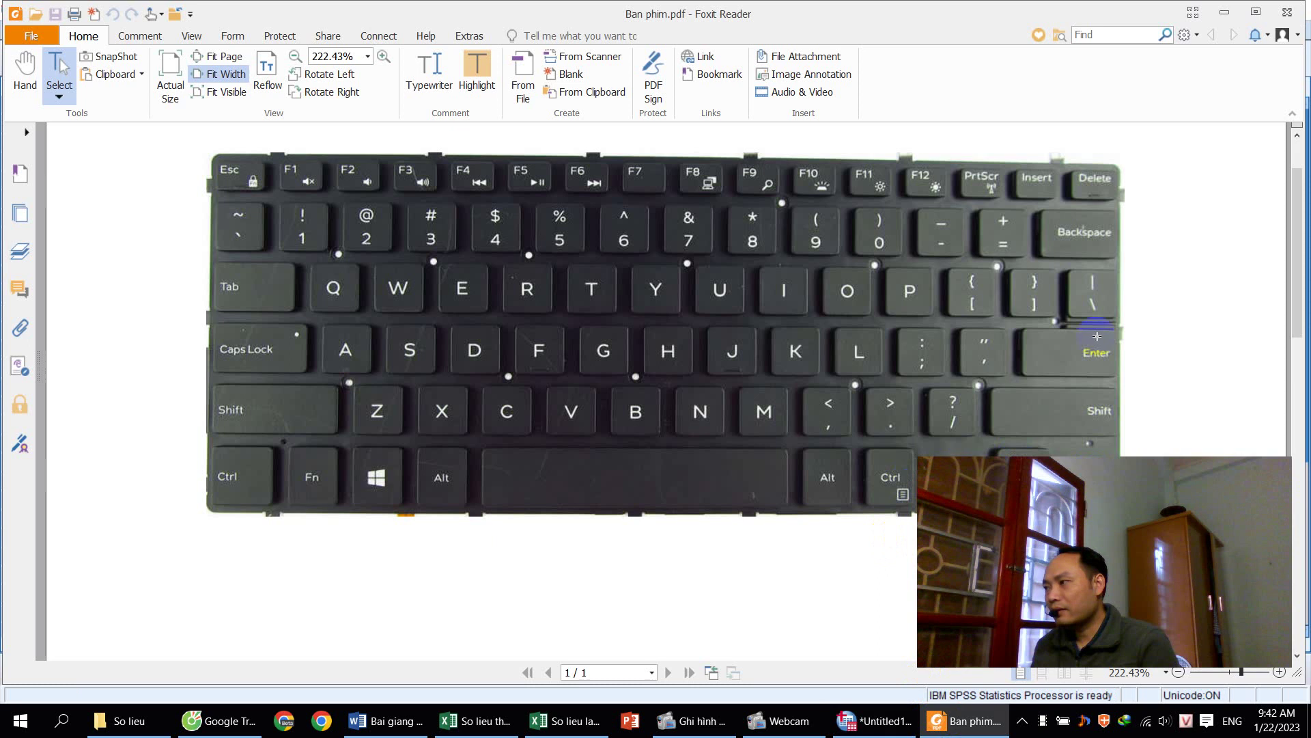
pyautogui.scroll(-2, 1096, 331)
pyautogui.click(953, 408)
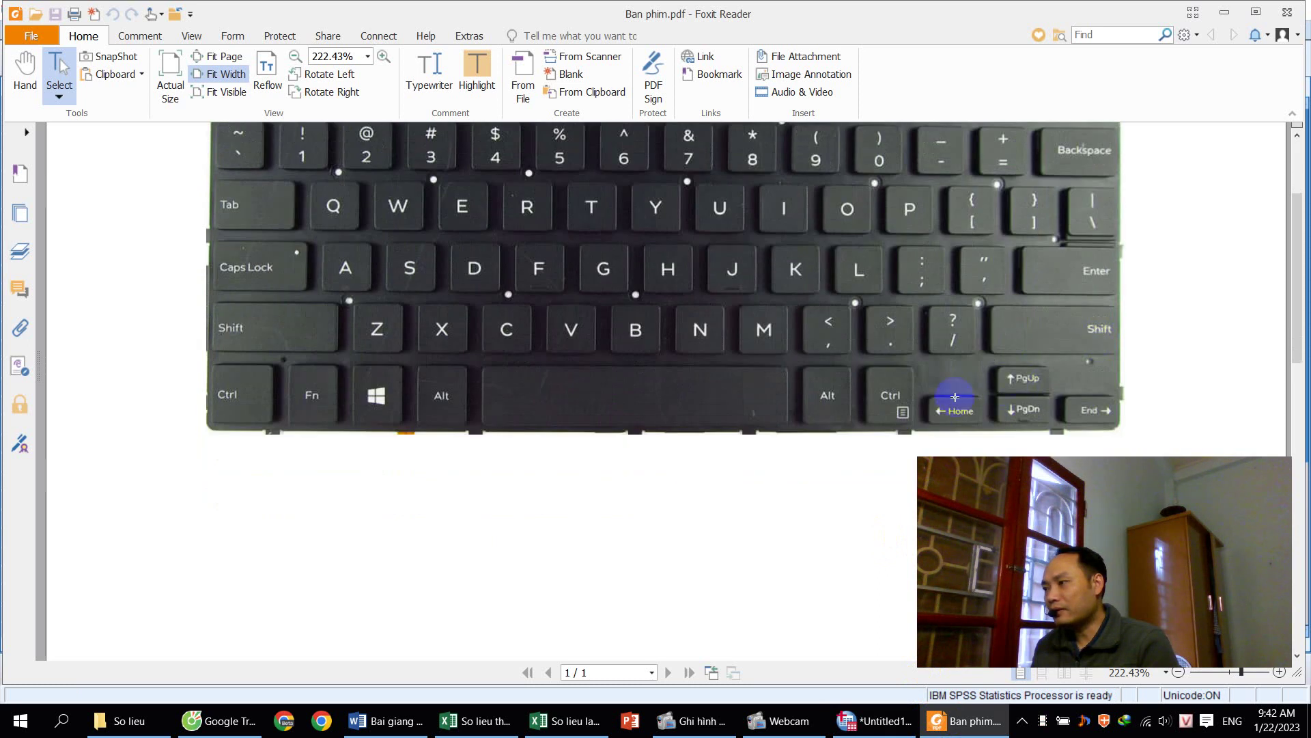
pyautogui.click(1024, 409)
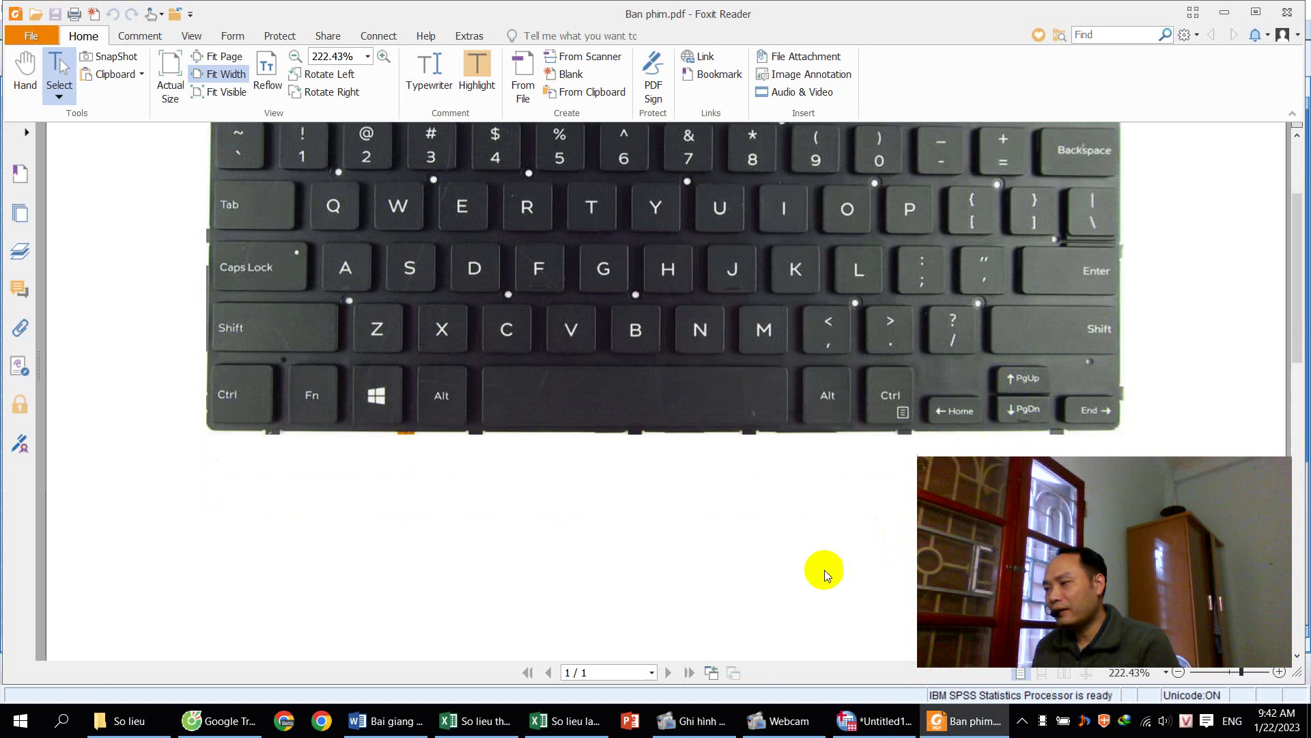
pyautogui.click(847, 721)
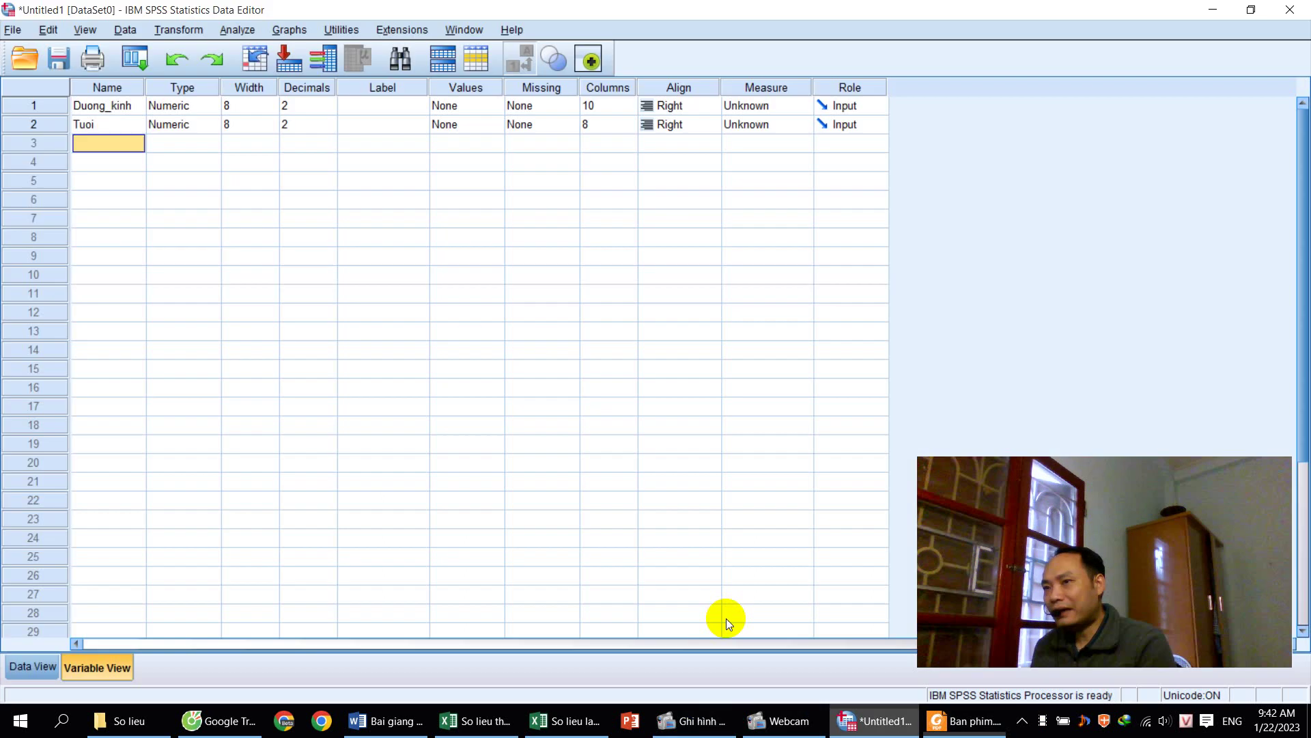
# - Open the Variable Type settings for the Tuoi variable
pyautogui.click(247, 125)
pyautogui.click(271, 123)
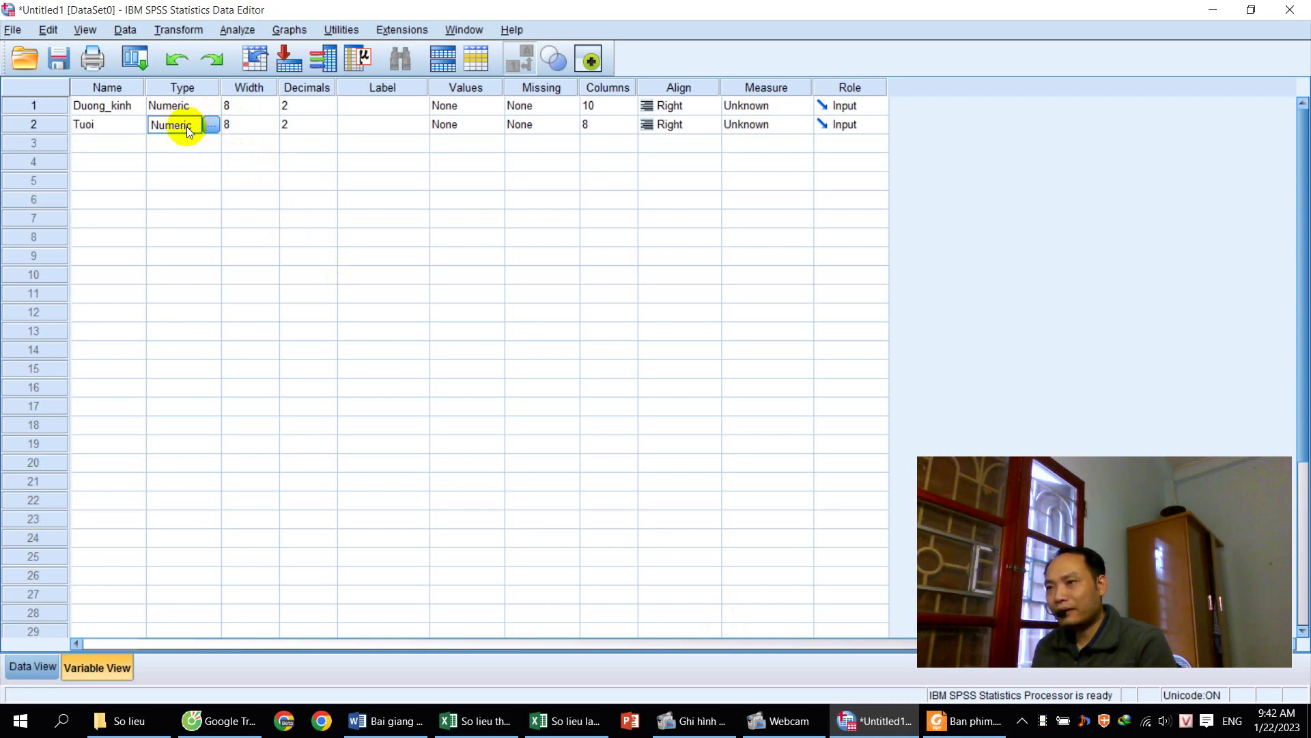
pyautogui.click(205, 199)
pyautogui.click(211, 199)
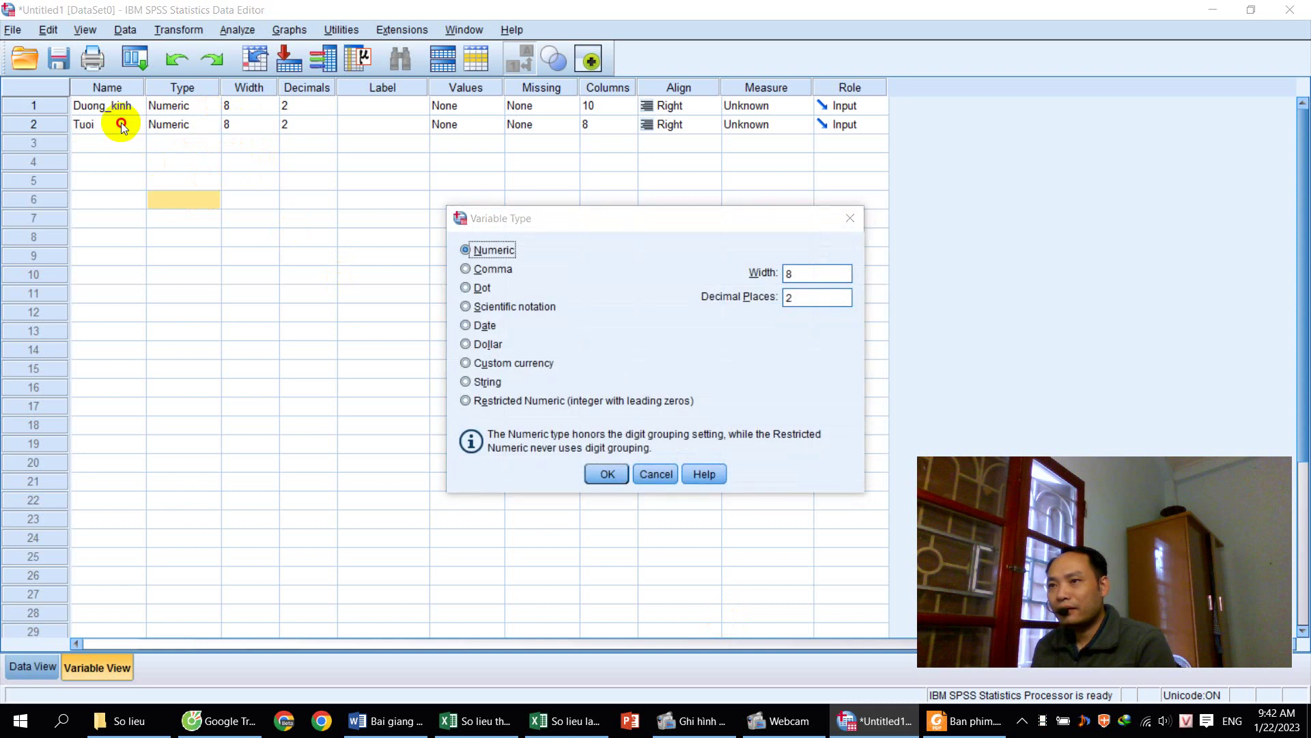
pyautogui.press('Escape')
pyautogui.click(120, 121)
pyautogui.press('Right')
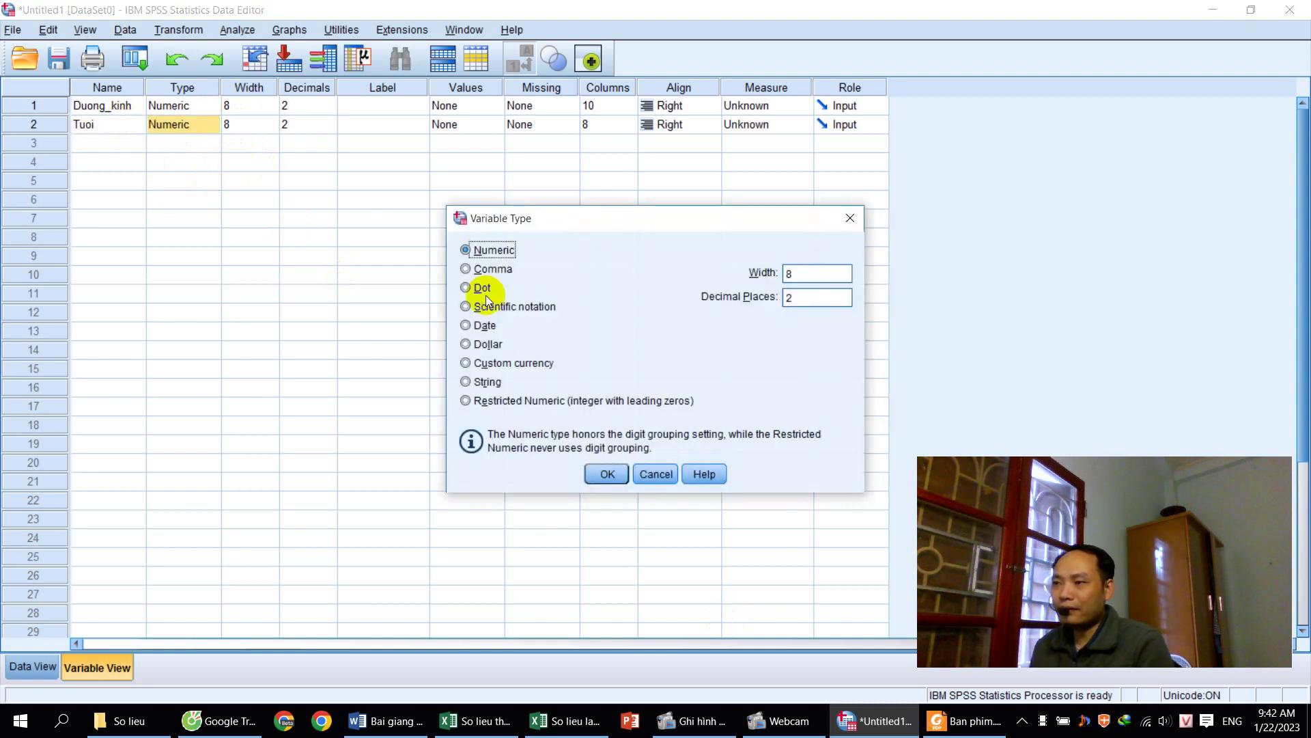
# - Point out the space bar on the keyboard picture in the PDF and return to the Variable Type settings in SPSS
pyautogui.click(964, 721)
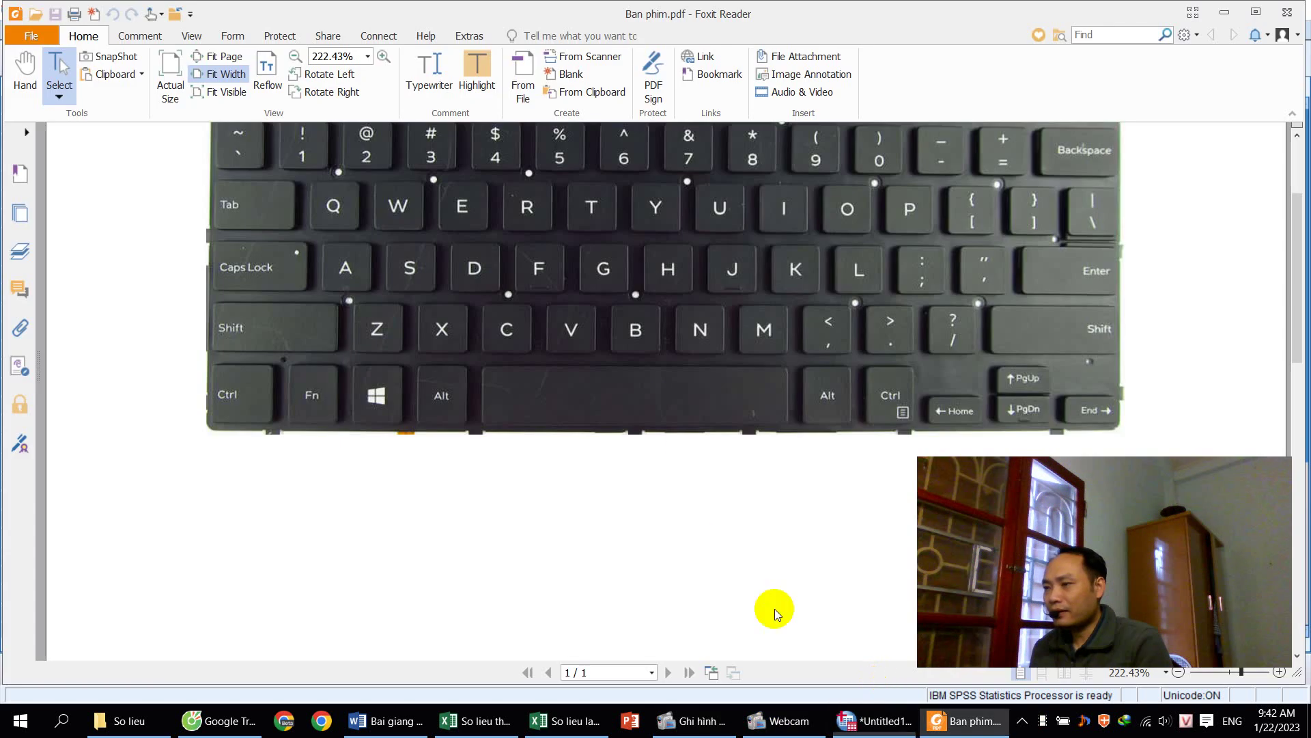
pyautogui.click(524, 376)
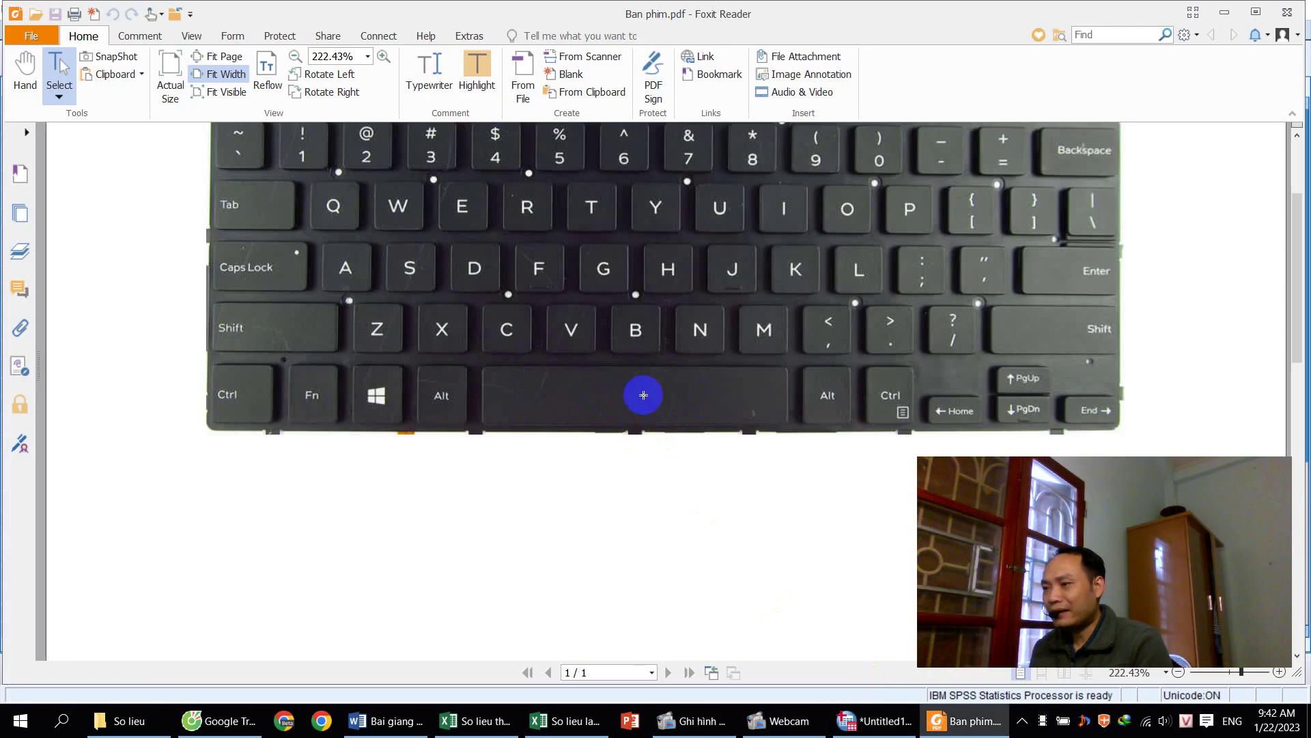
pyautogui.click(874, 720)
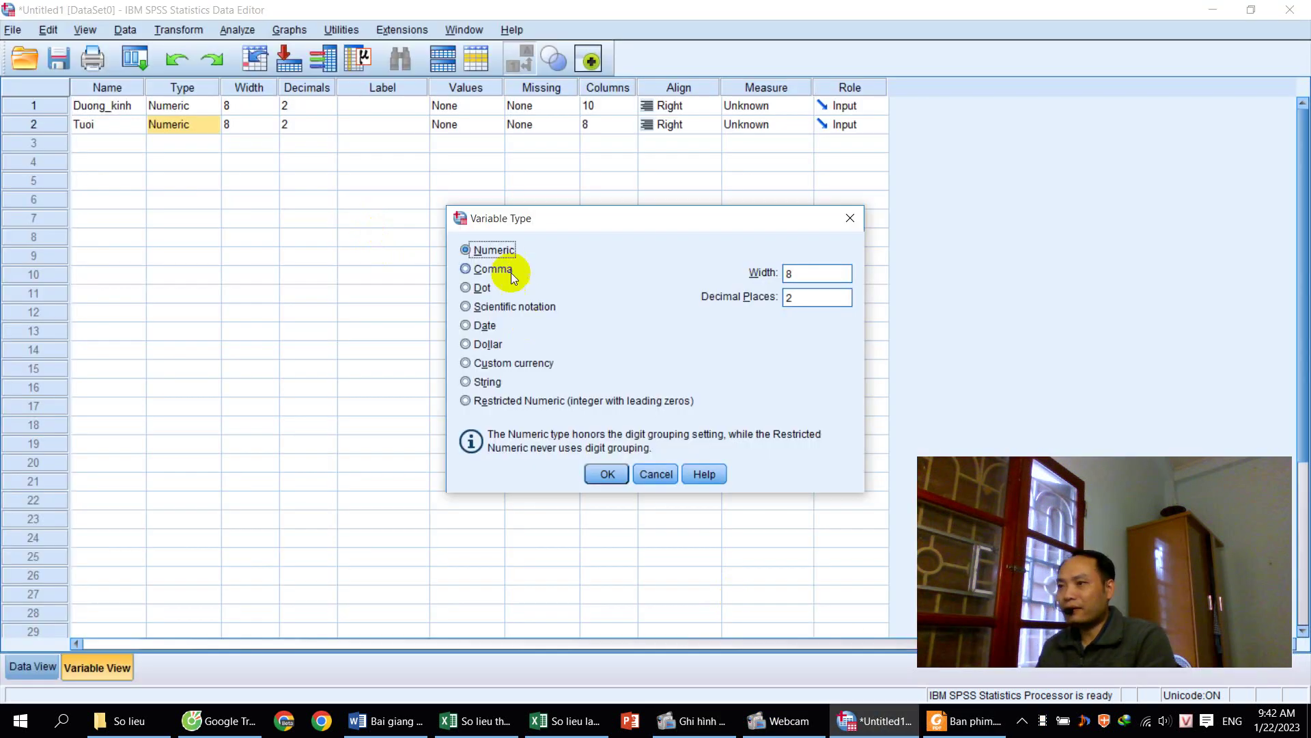
# - Set Tuoi's decimal places to 0, check the ages in the Excel practice workbook, and apply the variable type
pyautogui.moveTo(804, 298); pyautogui.dragTo(779, 299)
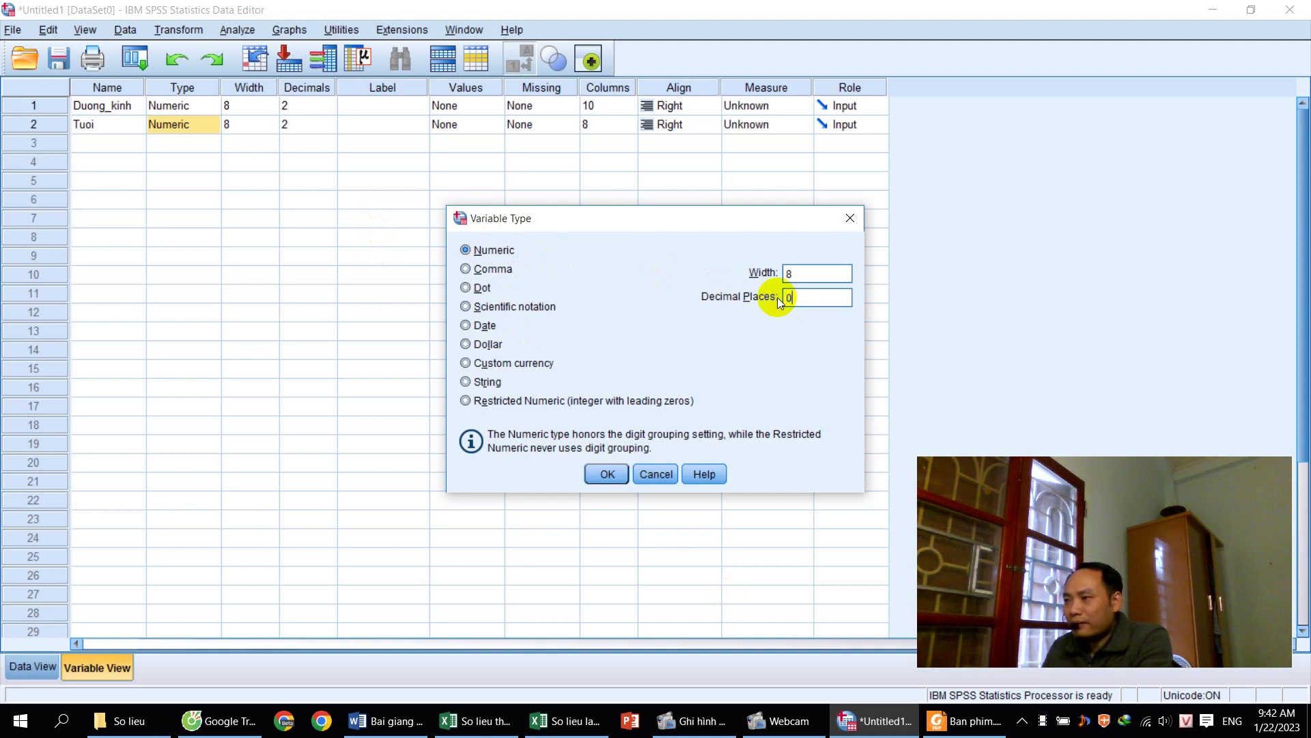
pyautogui.click(478, 720)
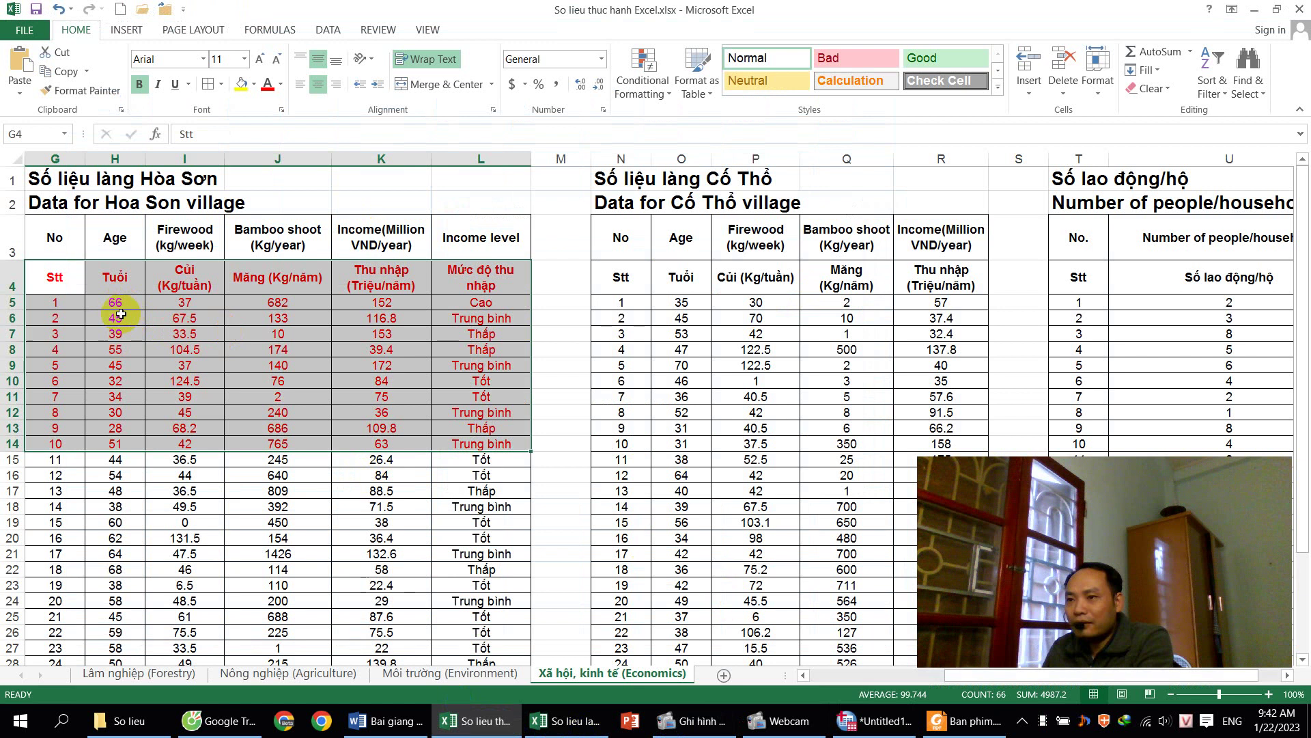
pyautogui.click(881, 717)
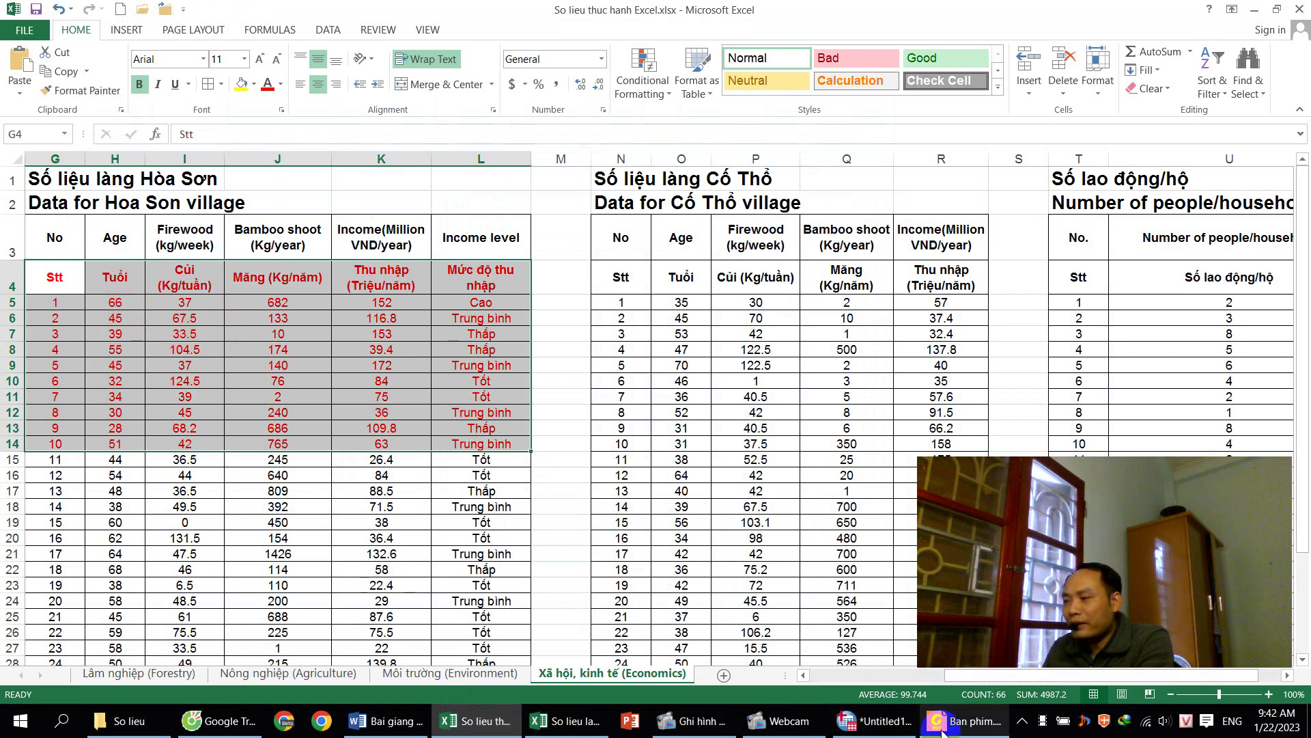
pyautogui.click(877, 717)
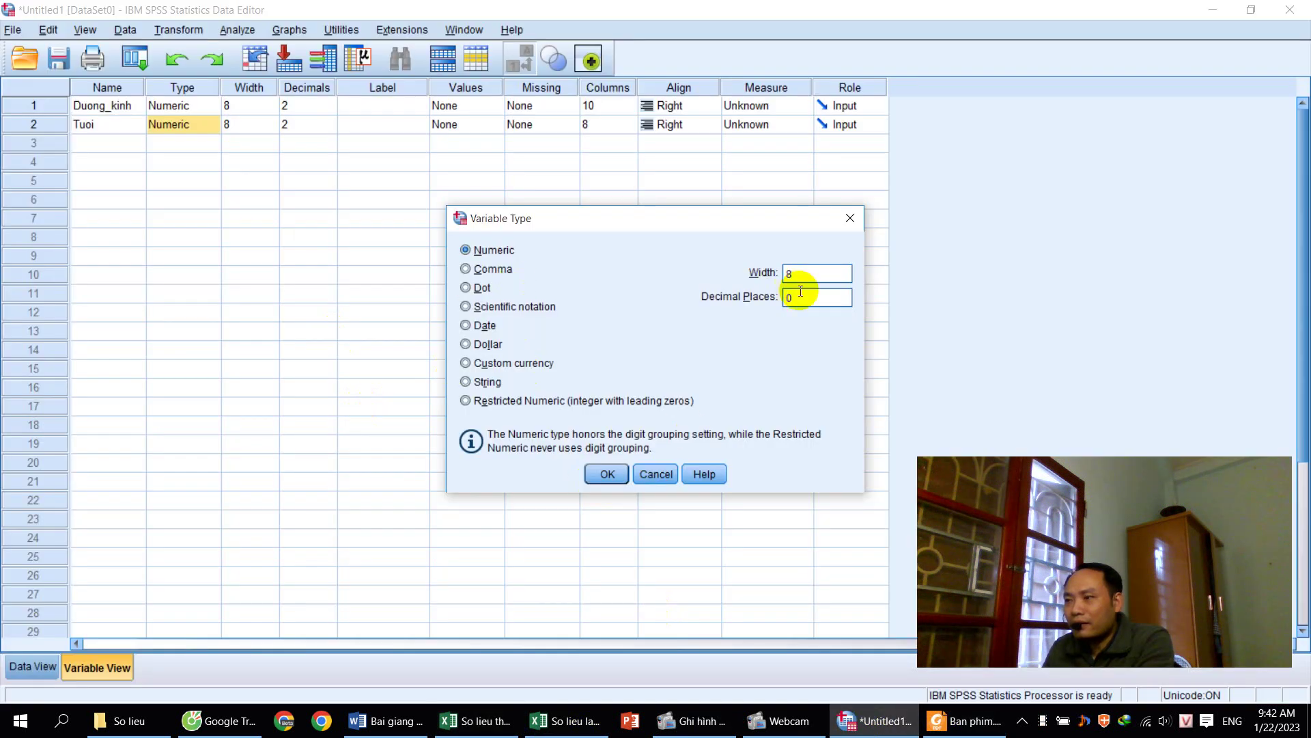
pyautogui.click(608, 474)
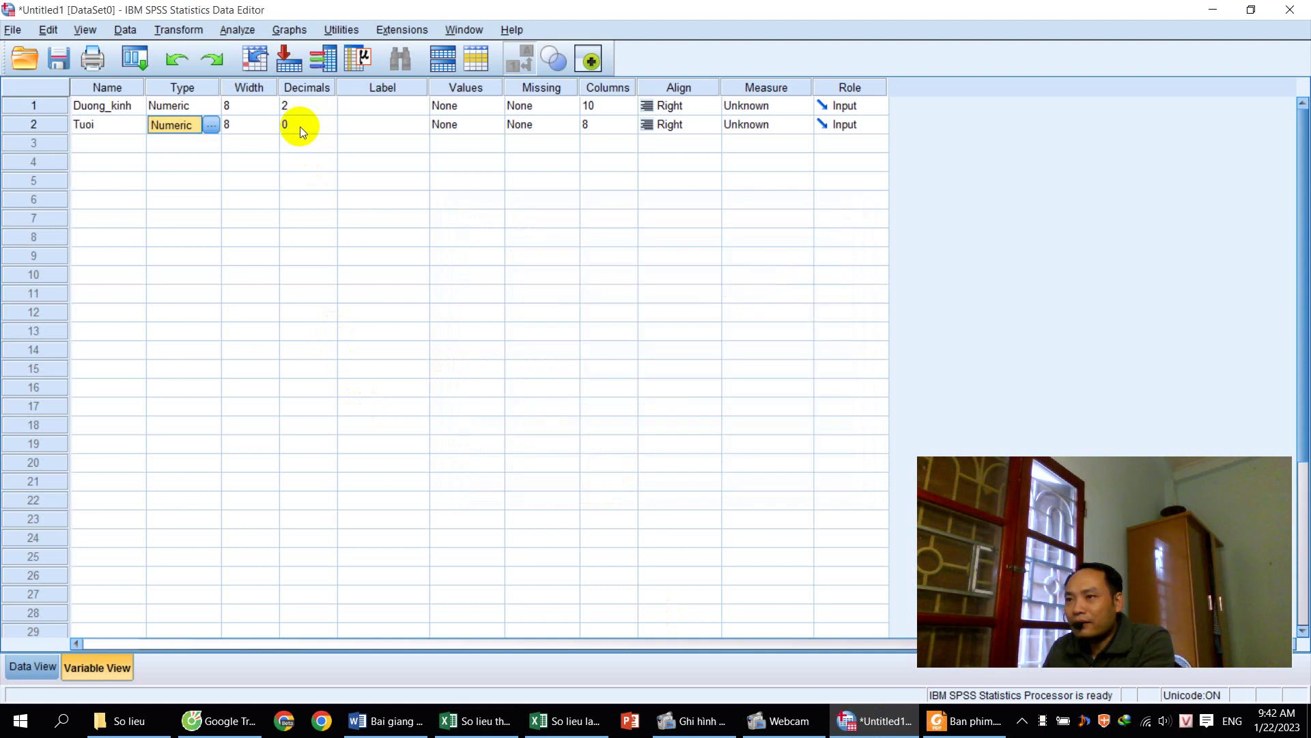
# - In the Data View, enter the first two Hoa Son ages from Excel, 66 and 45, in rows 1 and 2 of Tuoi
pyautogui.click(16, 668)
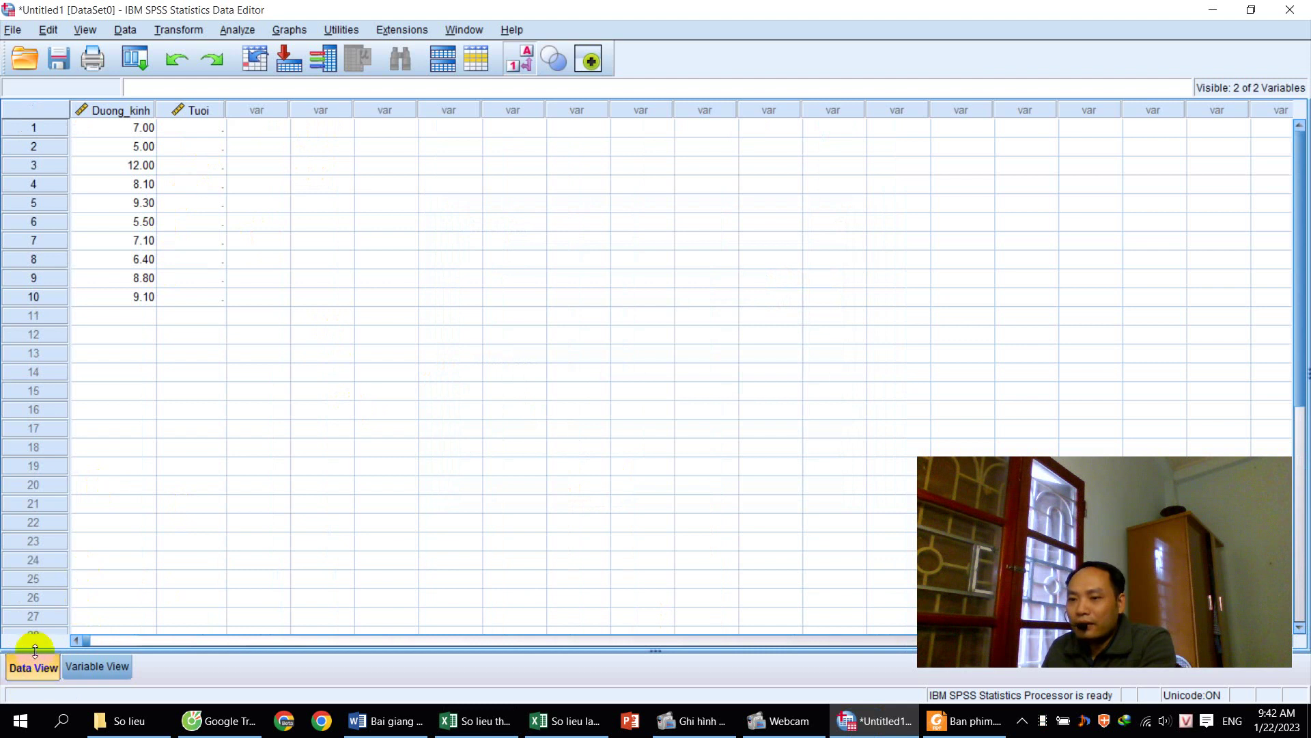
pyautogui.click(212, 131)
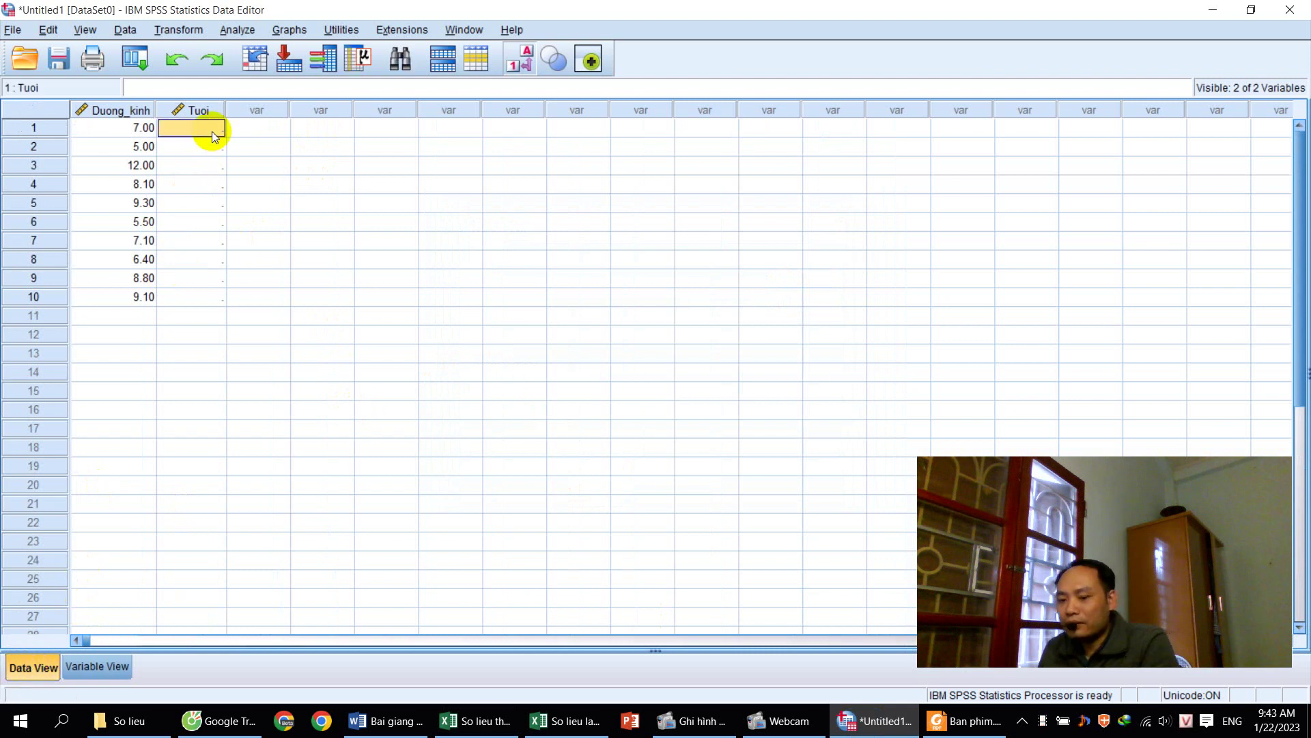
pyautogui.hotkey('alt', 'Tab')
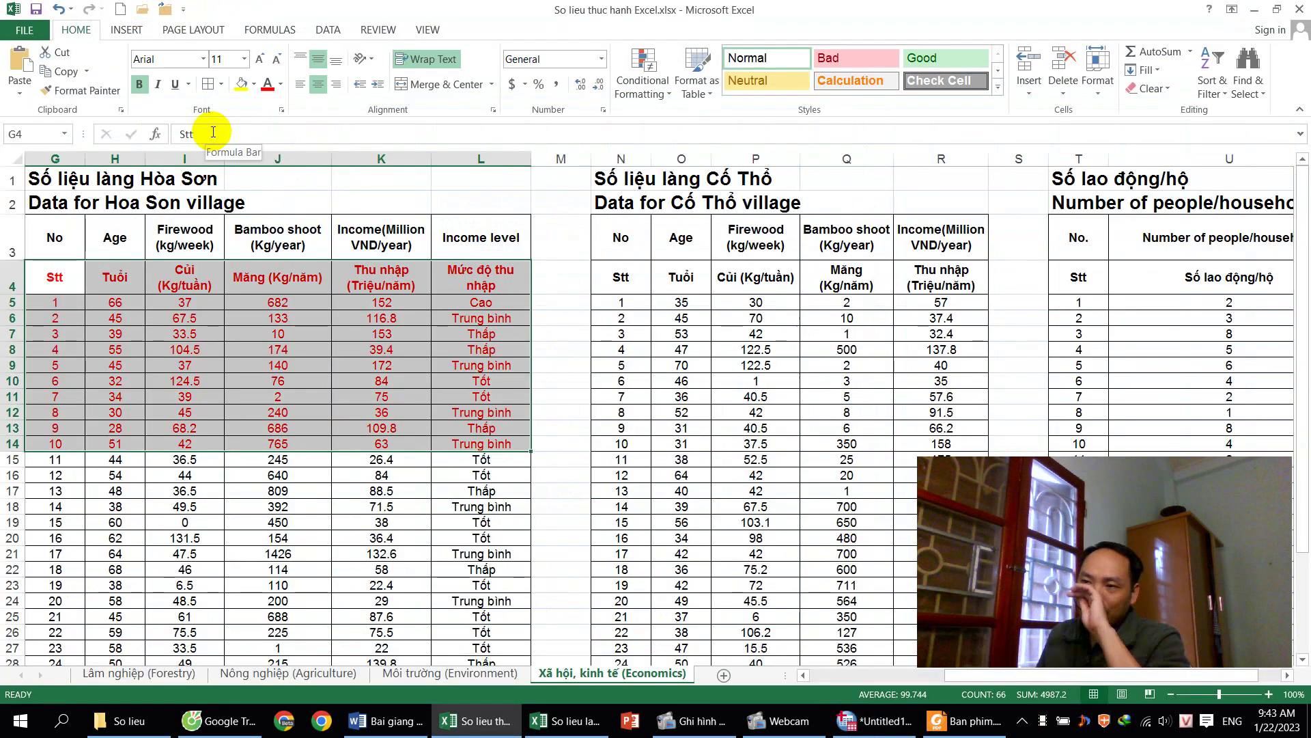
pyautogui.click(132, 302)
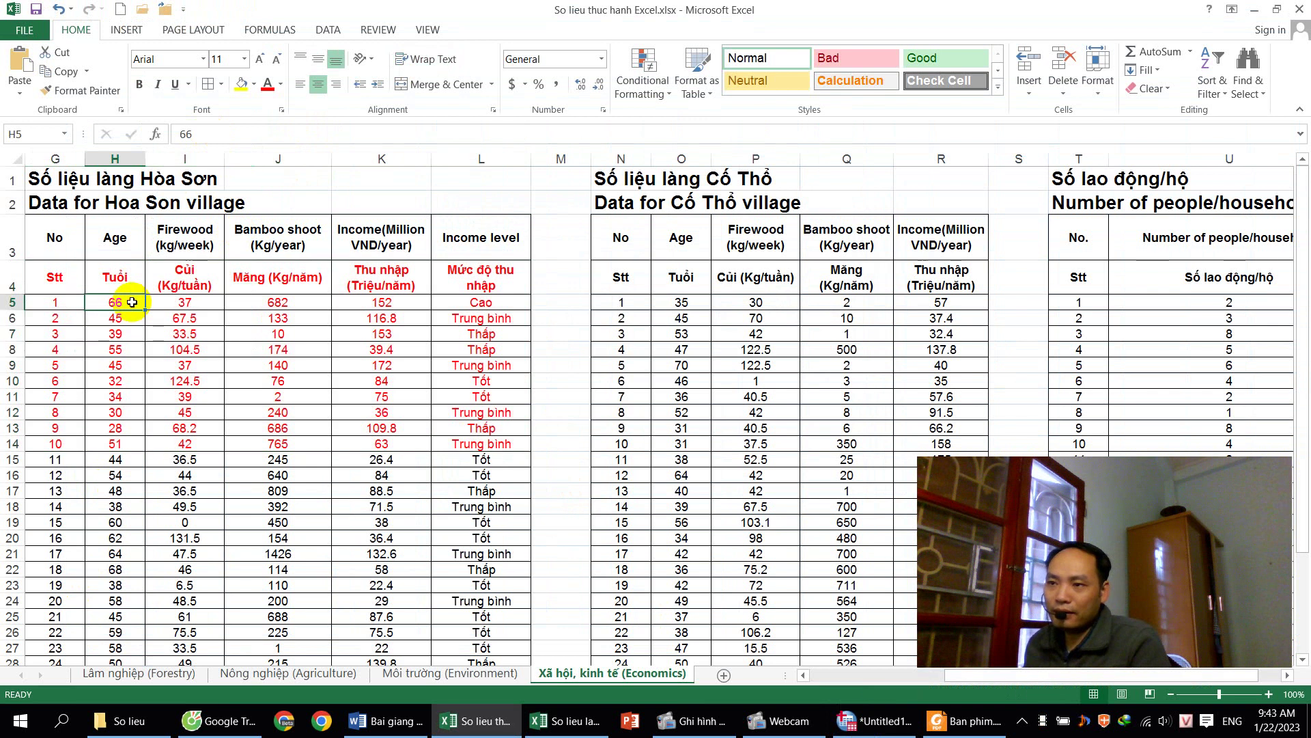
pyautogui.hotkey('alt', 'Tab')
pyautogui.write('66')
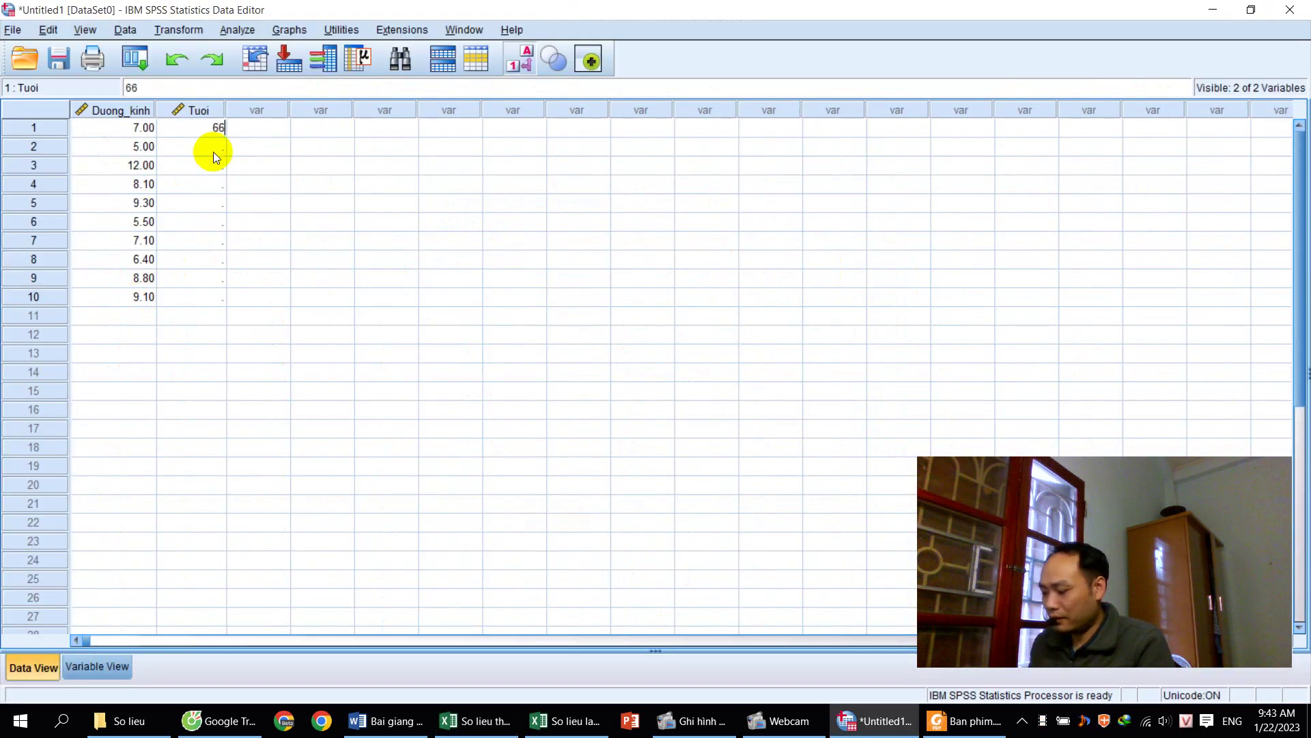
pyautogui.press('Return')
pyautogui.write('45')
pyautogui.press('Return')
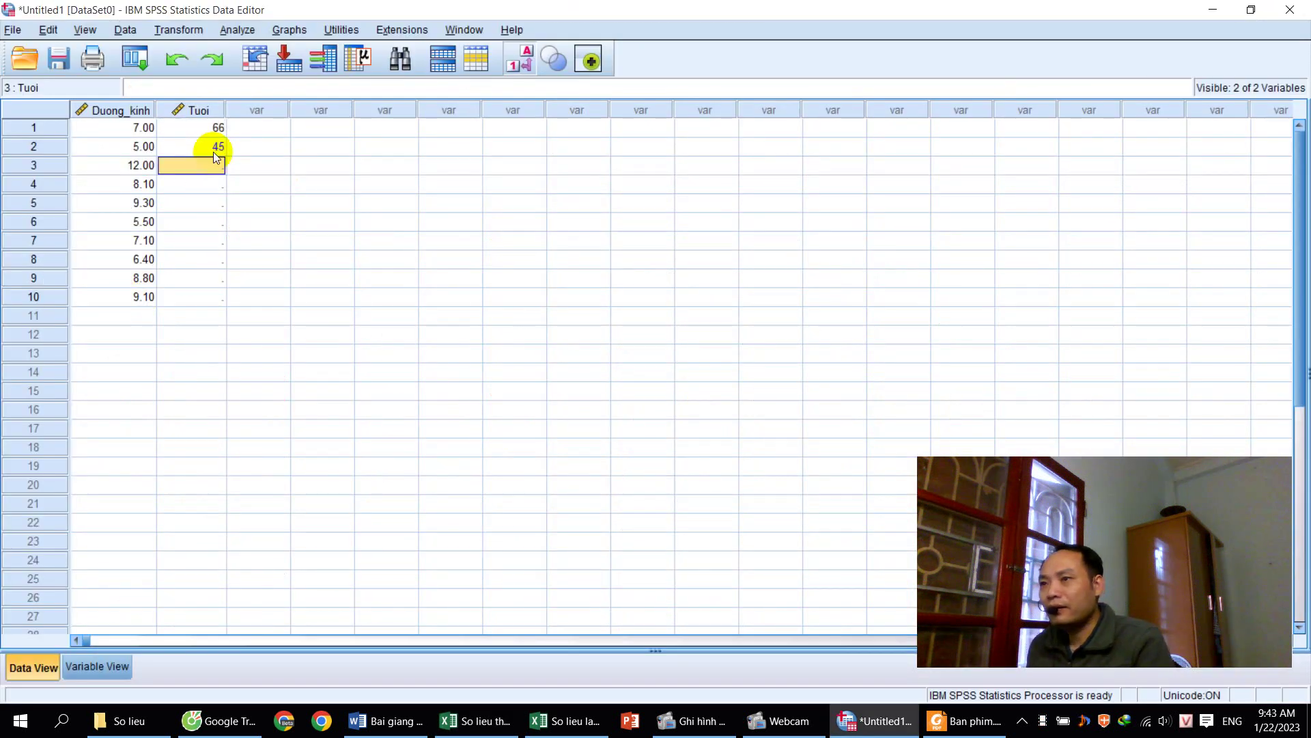
# - Switch to the Bai giang tom tat document in Word and write "Lệnh: Copy số liệu từ excel sang spss" below the heading
pyautogui.hotkey('alt', 'Tab')
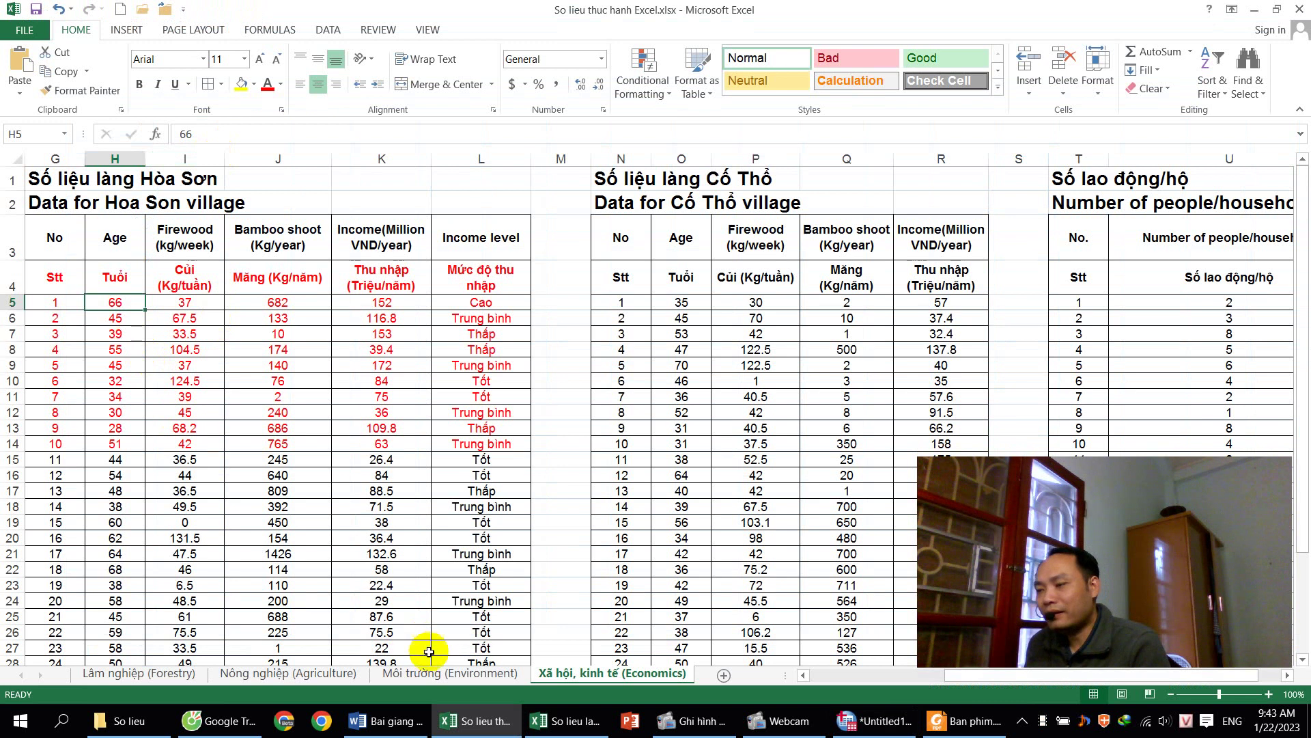
pyautogui.click(386, 720)
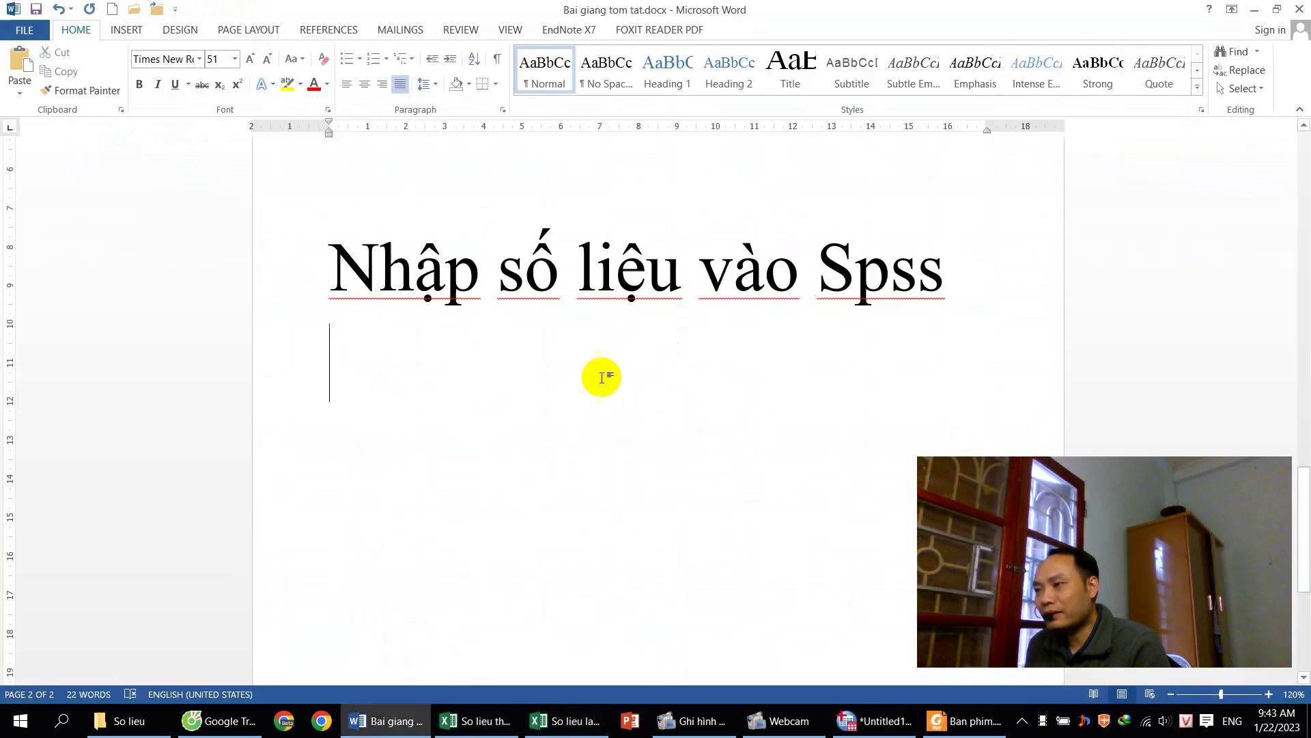
pyautogui.scroll(-5, 980, 295)
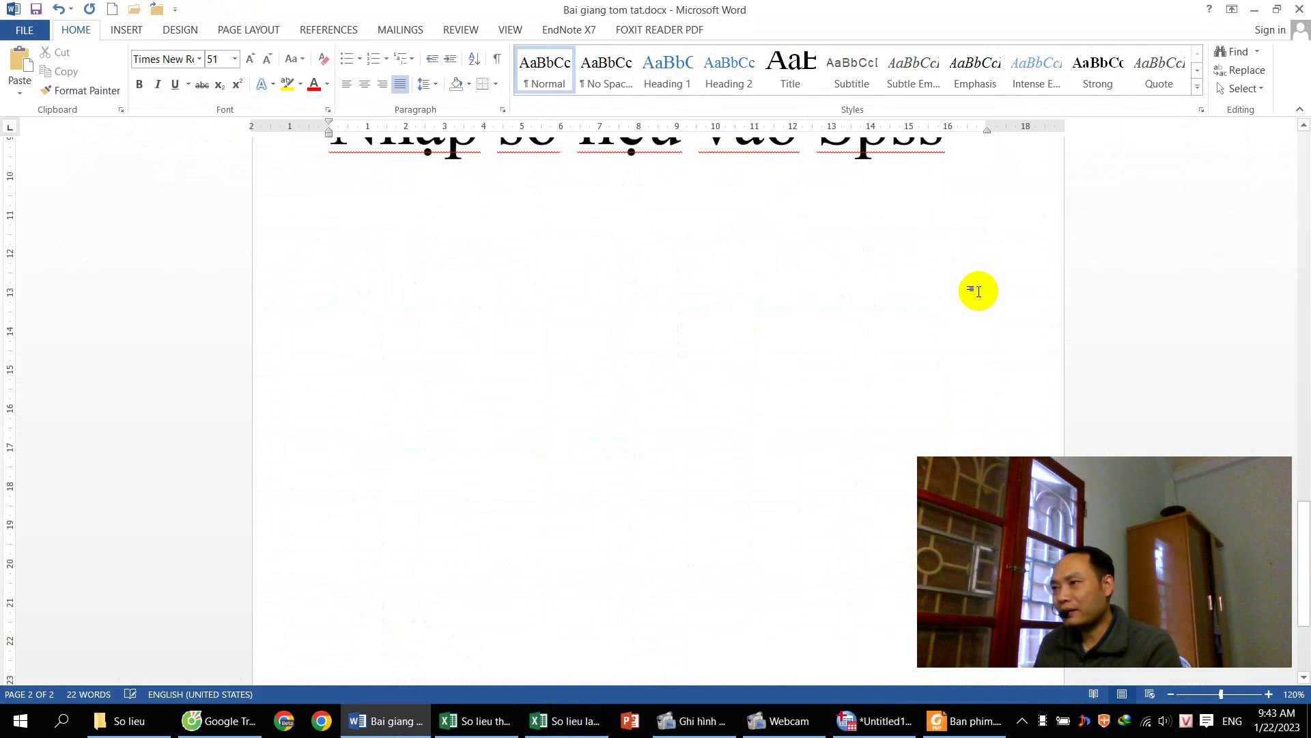
pyautogui.write('Lênh')
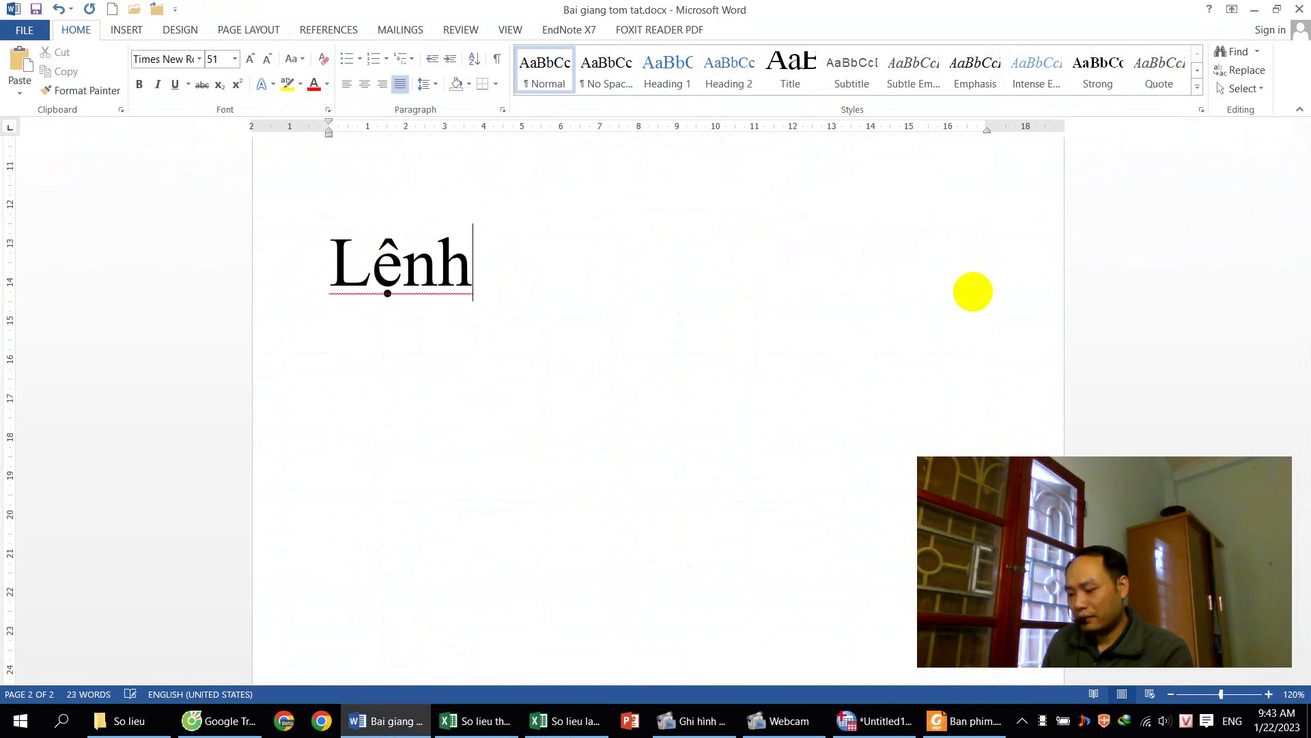
pyautogui.write(' Copy ')
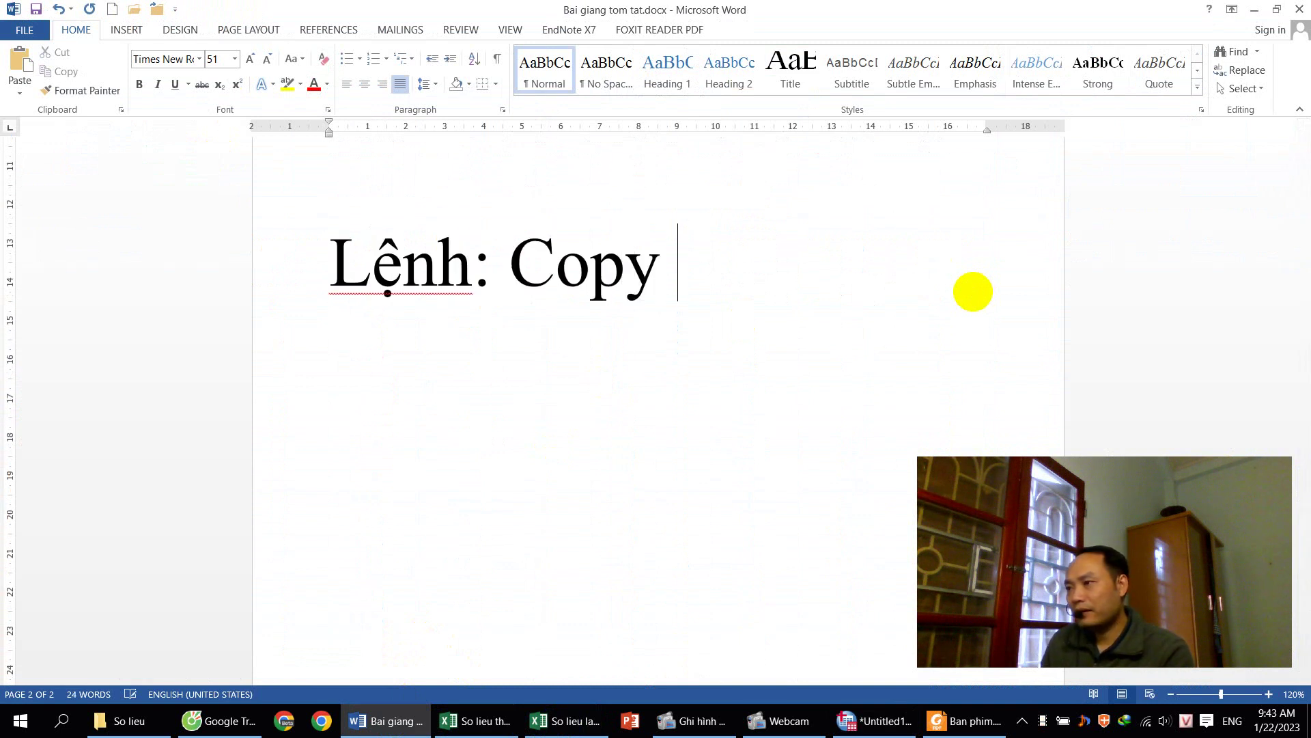
pyautogui.write('số liêuj tư')
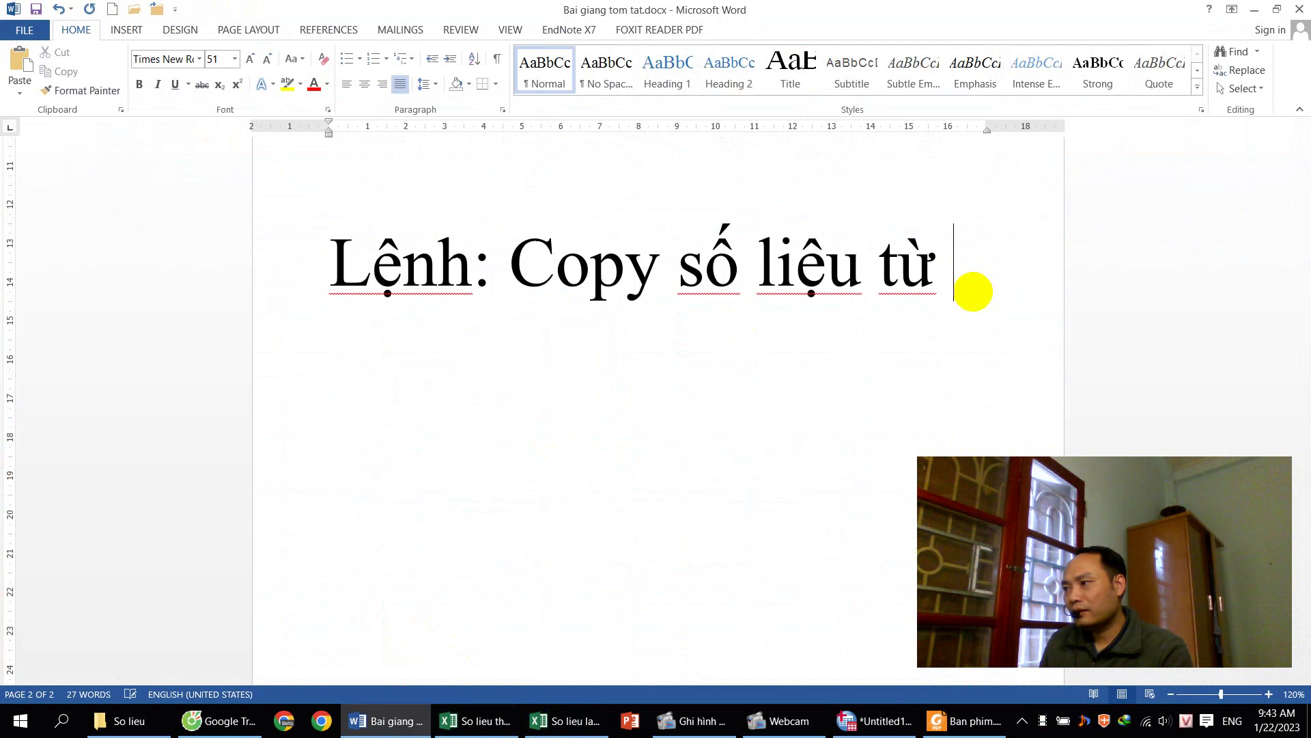
pyautogui.write('f exxce')
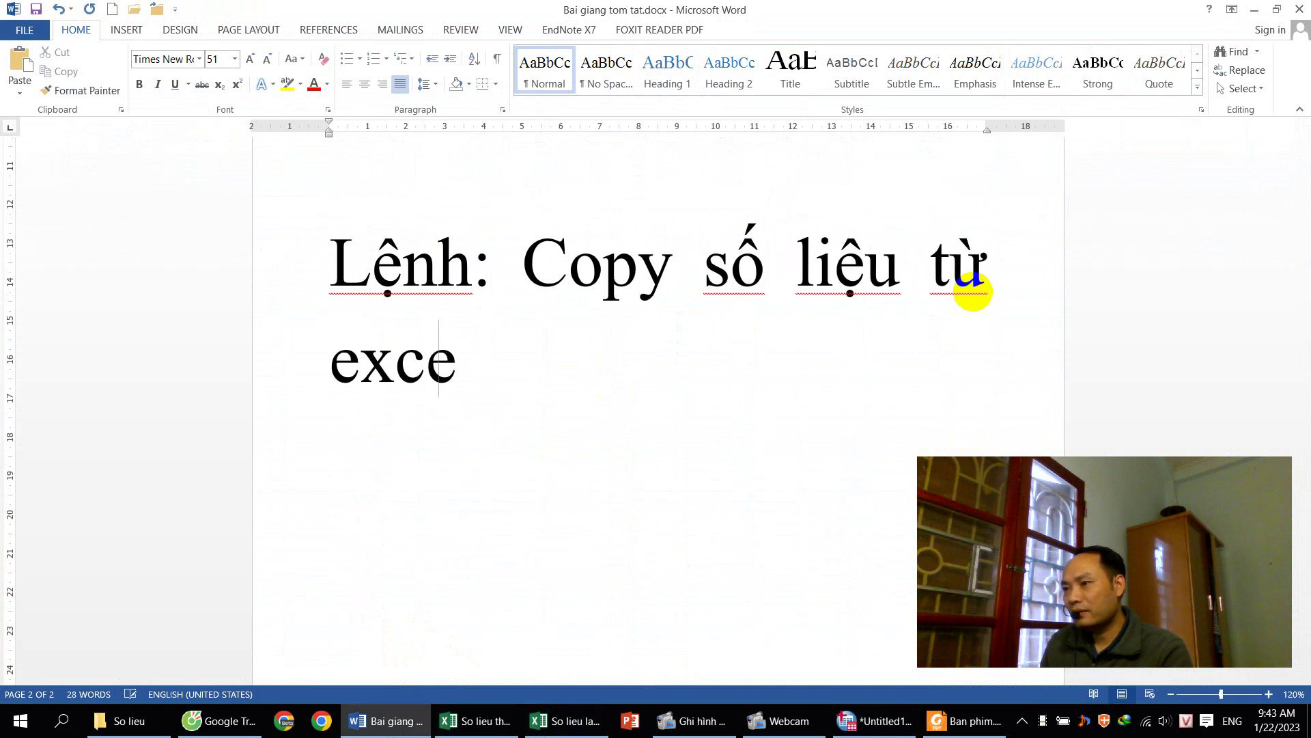
pyautogui.write('l sang p')
pyautogui.press('BackSpace')
pyautogui.write('ss')
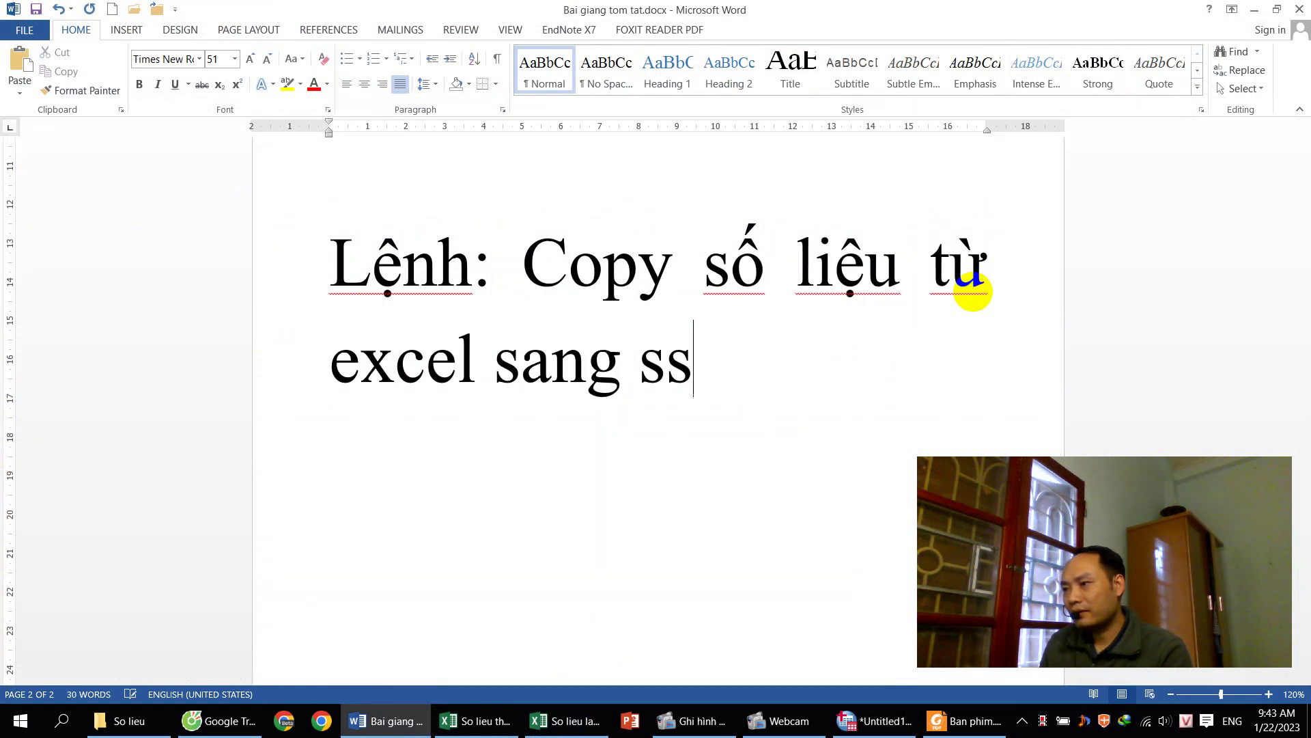
pyautogui.press('BackSpace')
pyautogui.write('pss')
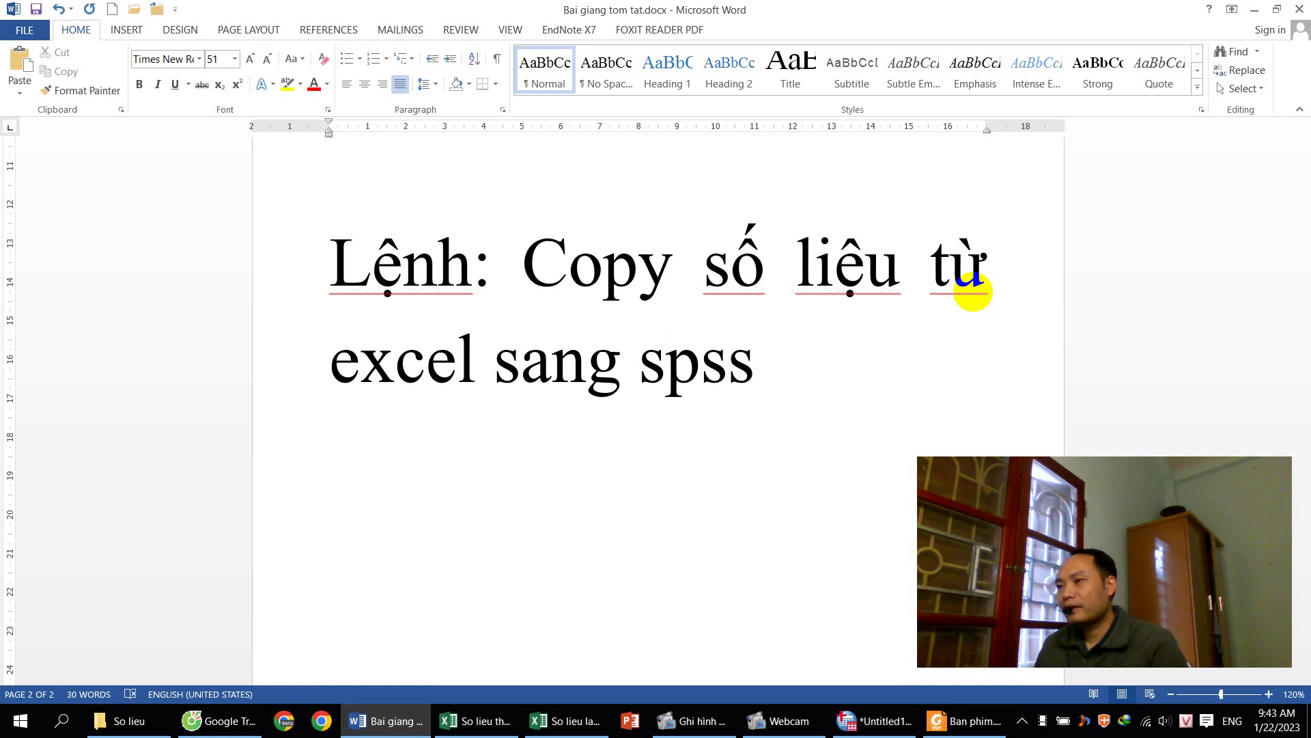
# - Copy the Hoa Son ages in H7:H14 of the Excel practice workbook and consult the keyboard picture in the PDF
pyautogui.moveTo(781, 371); pyautogui.dragTo(346, 263)
pyautogui.click(770, 351)
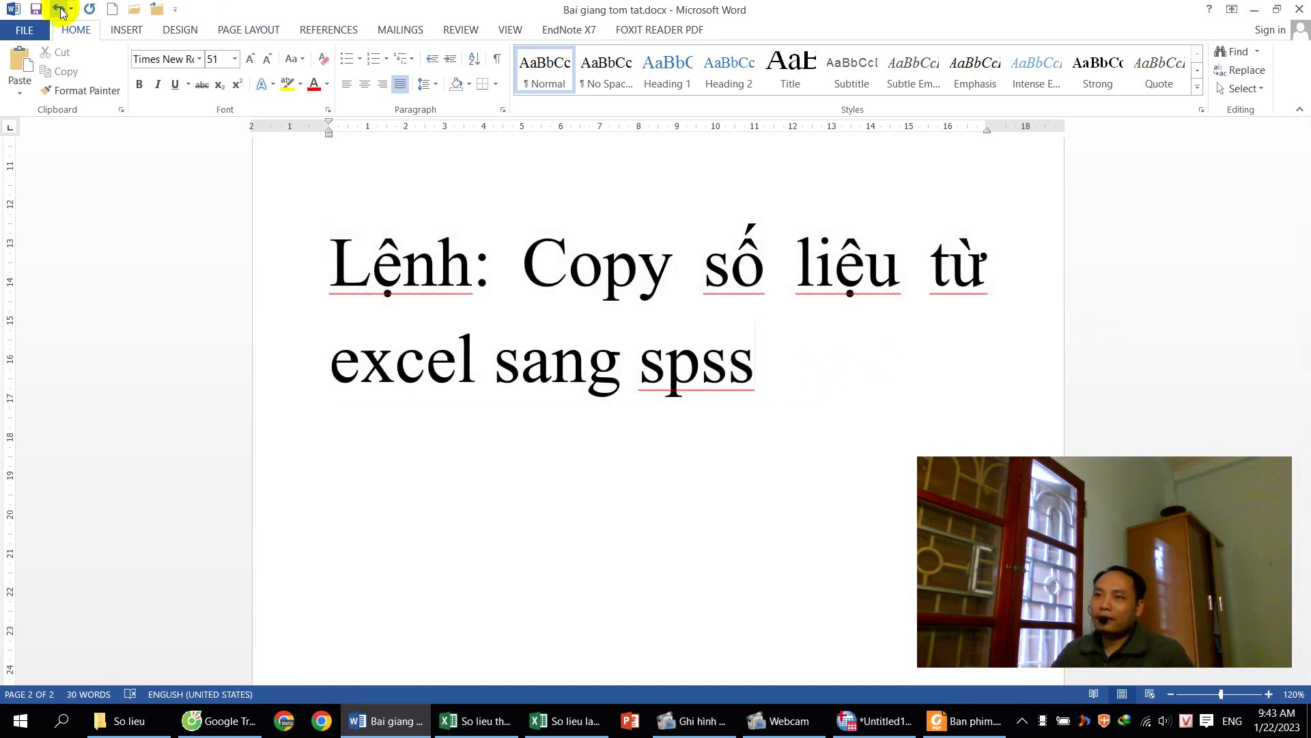
pyautogui.click(677, 720)
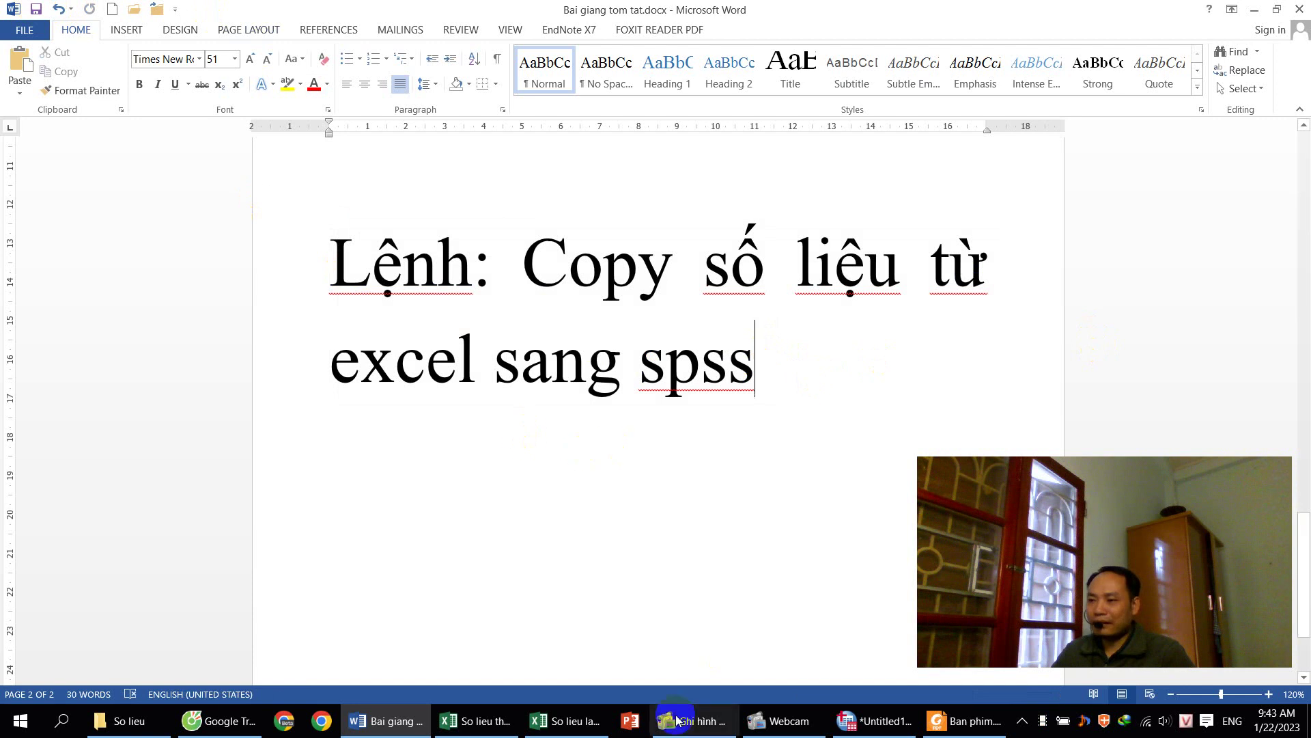
pyautogui.click(478, 719)
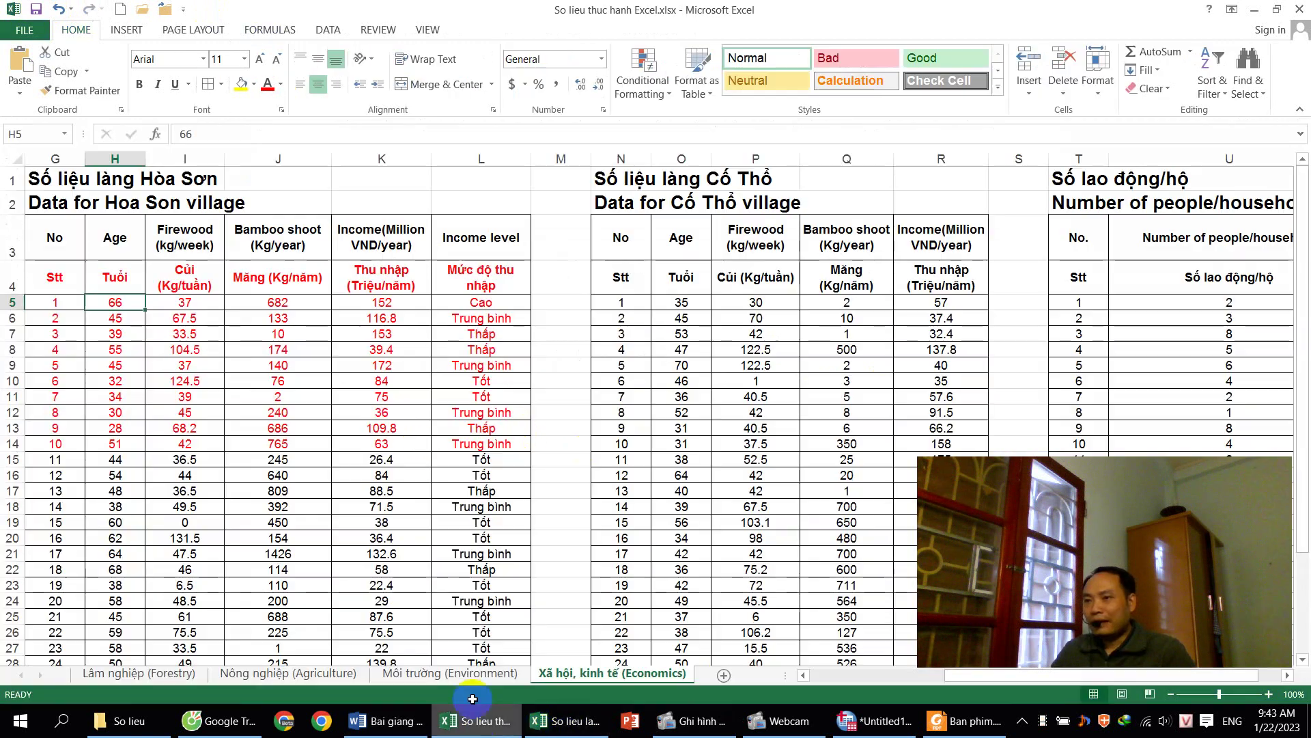
pyautogui.moveTo(114, 328); pyautogui.dragTo(108, 443)
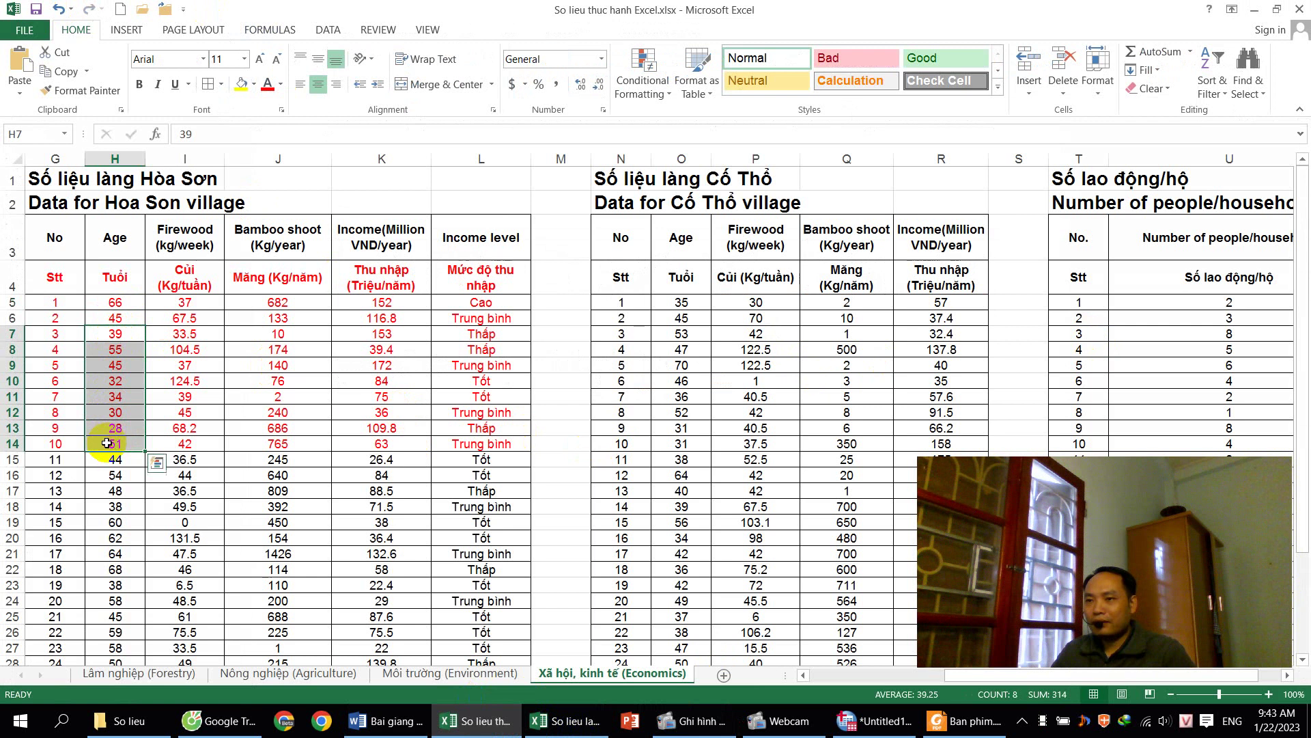
pyautogui.rightClick(116, 353)
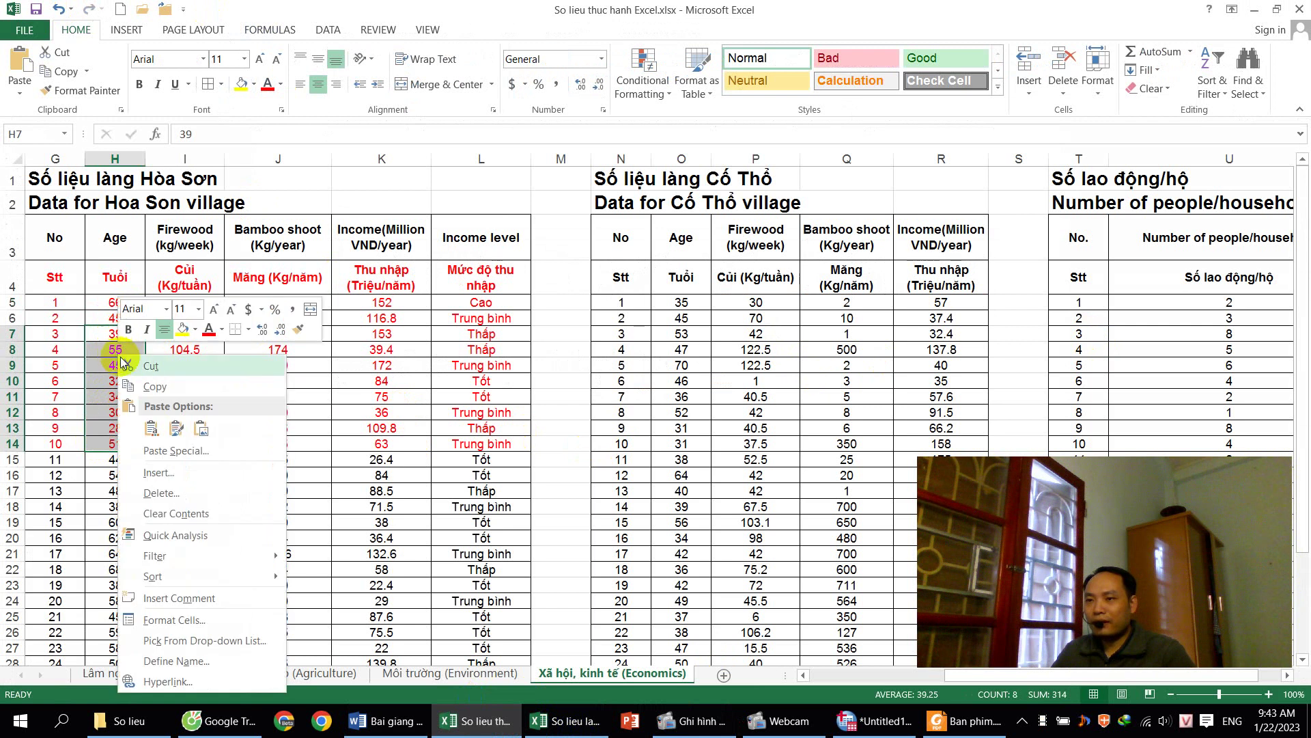
pyautogui.click(156, 388)
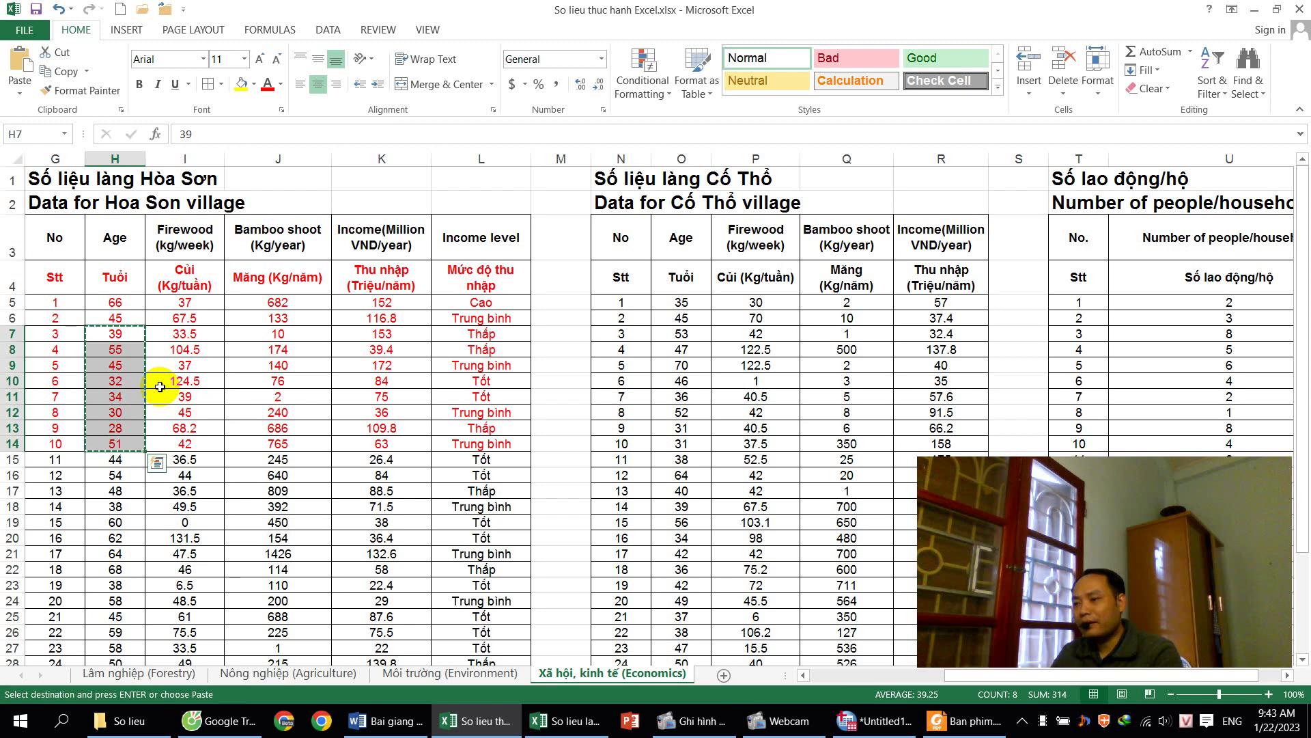
pyautogui.click(956, 722)
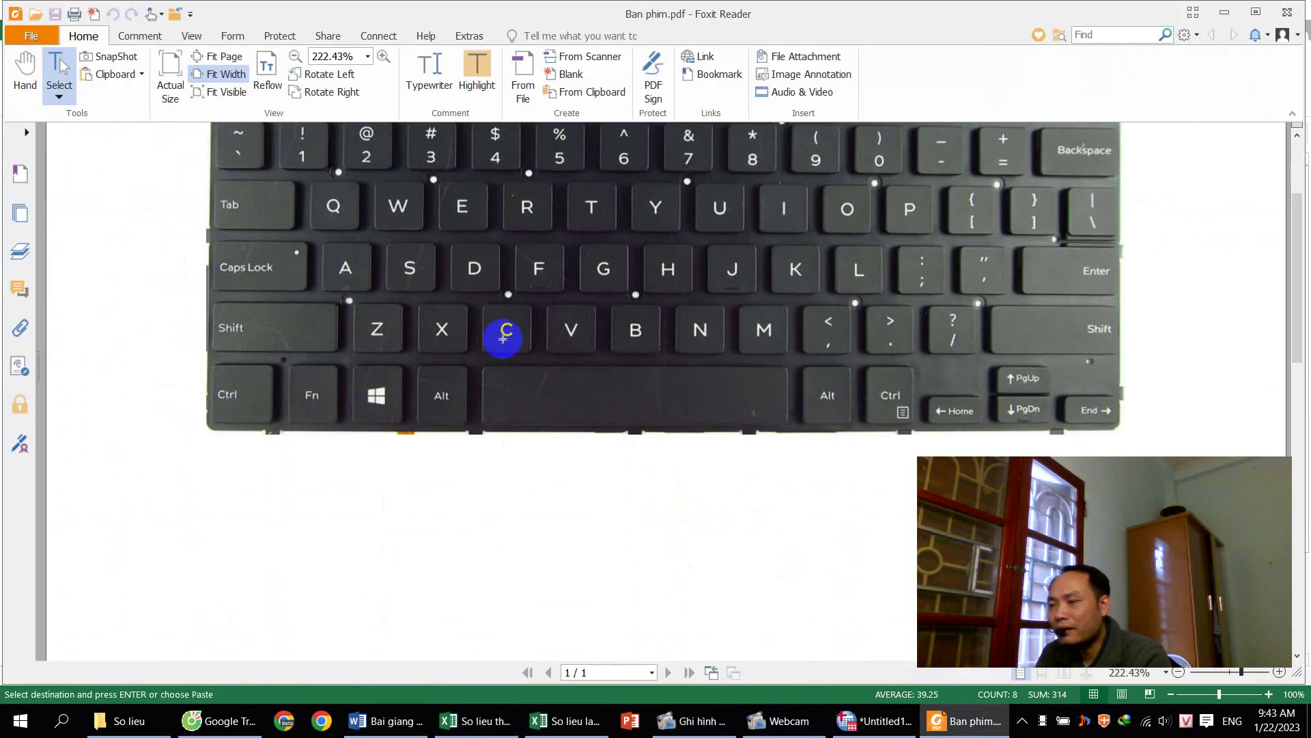
pyautogui.hotkey('alt', 'Tab')
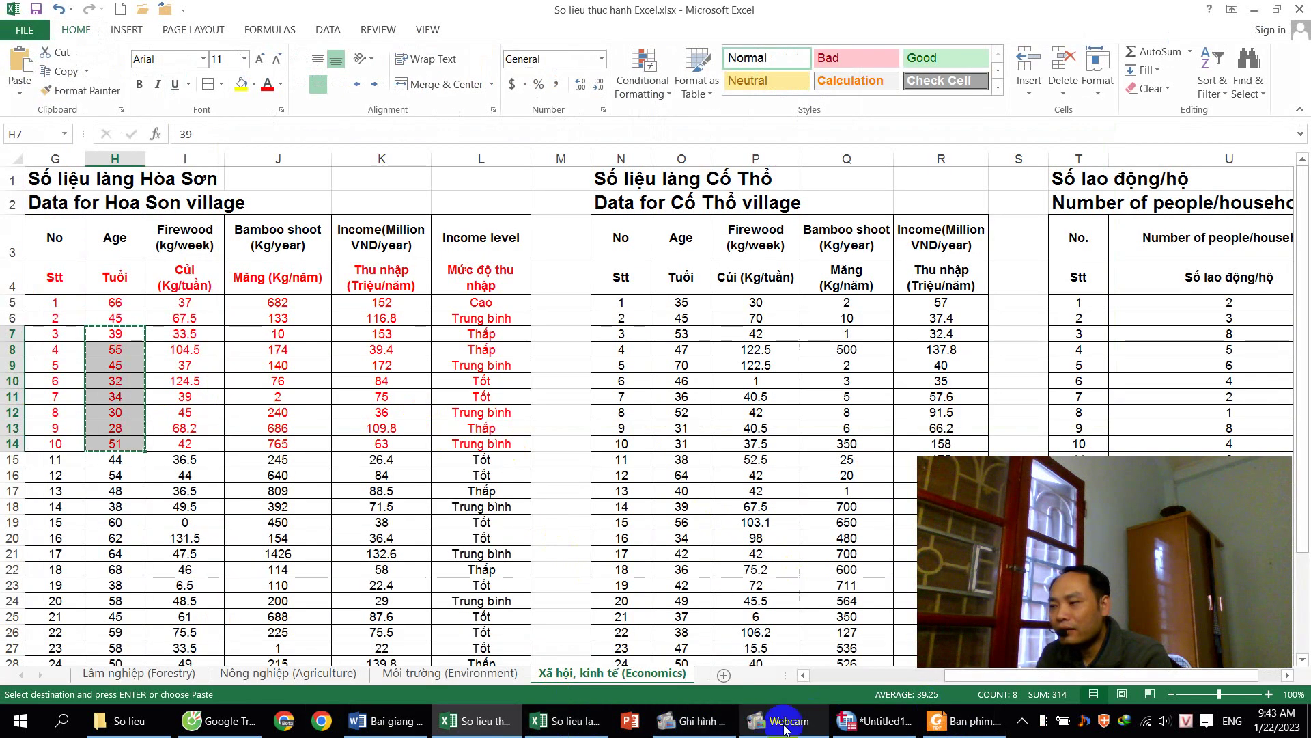
# - Switch to the SPSS Data View and paste the copied ages into Tuoi starting at row 3
pyautogui.click(874, 720)
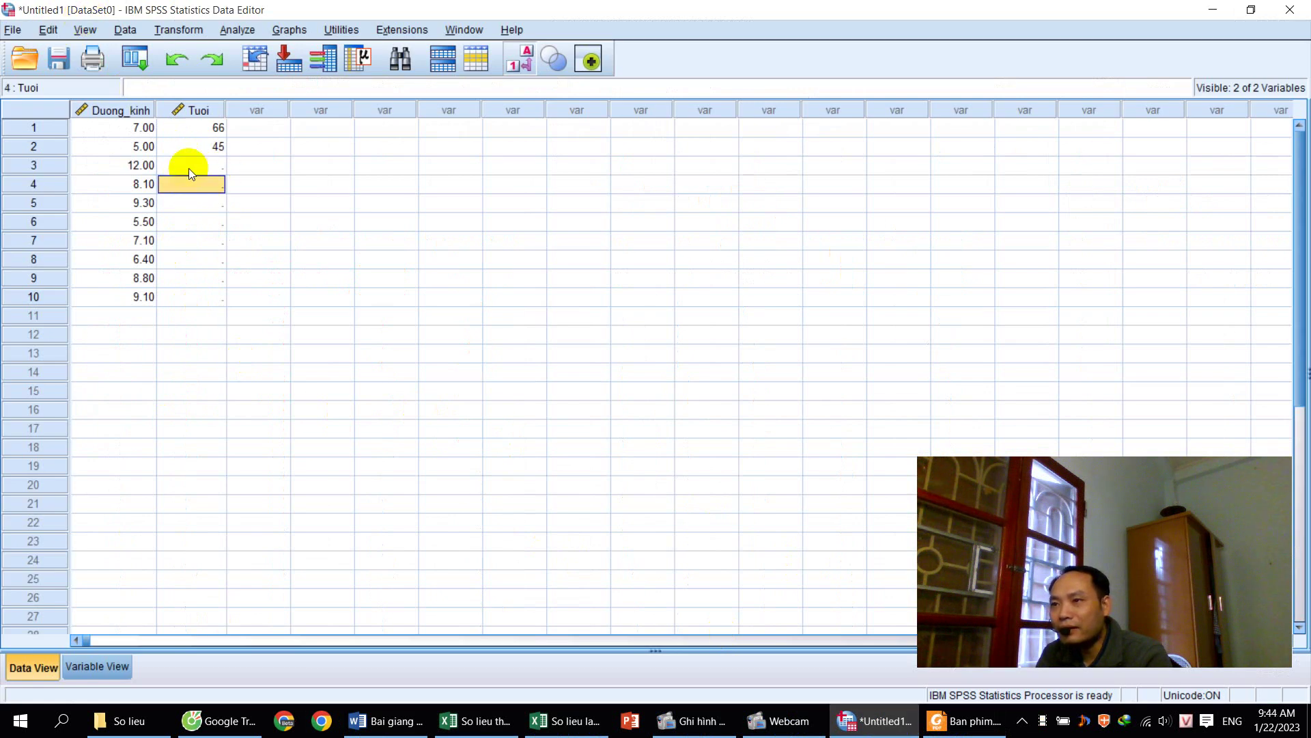
pyautogui.click(187, 198)
pyautogui.click(260, 207)
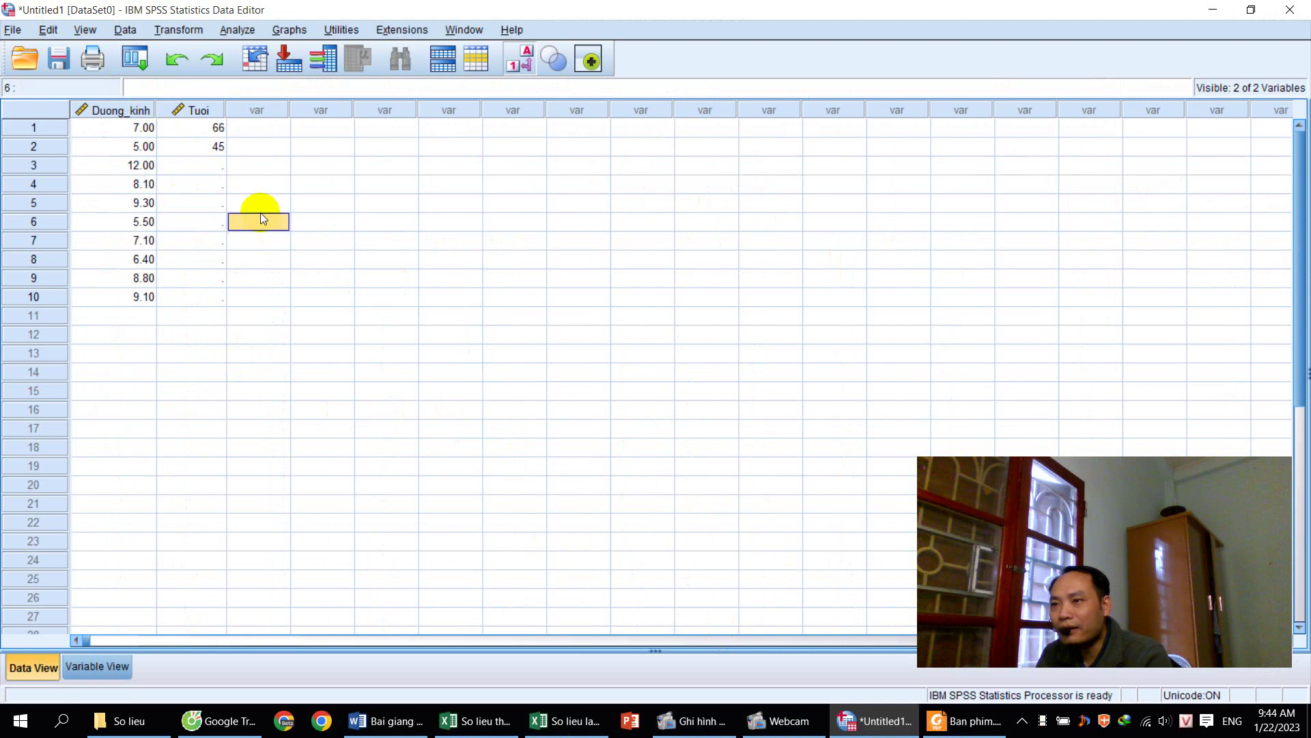
pyautogui.click(195, 172)
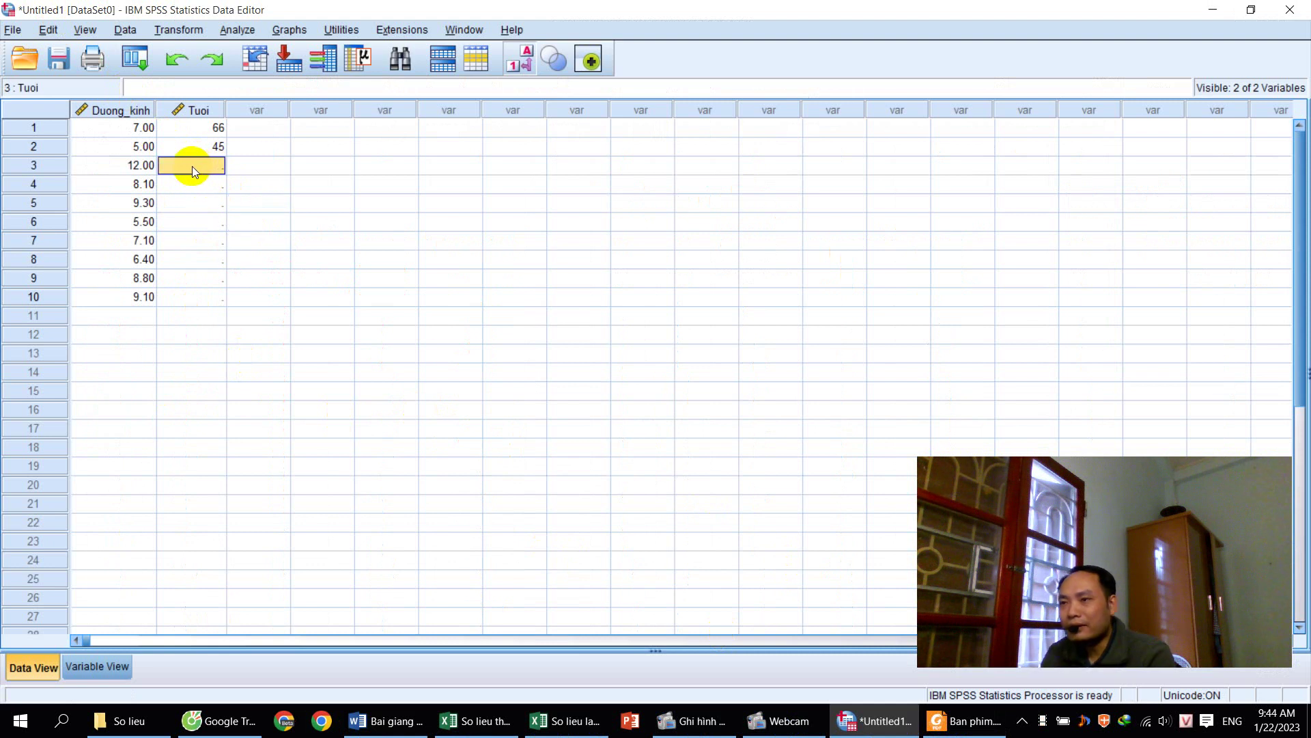
pyautogui.click(48, 30)
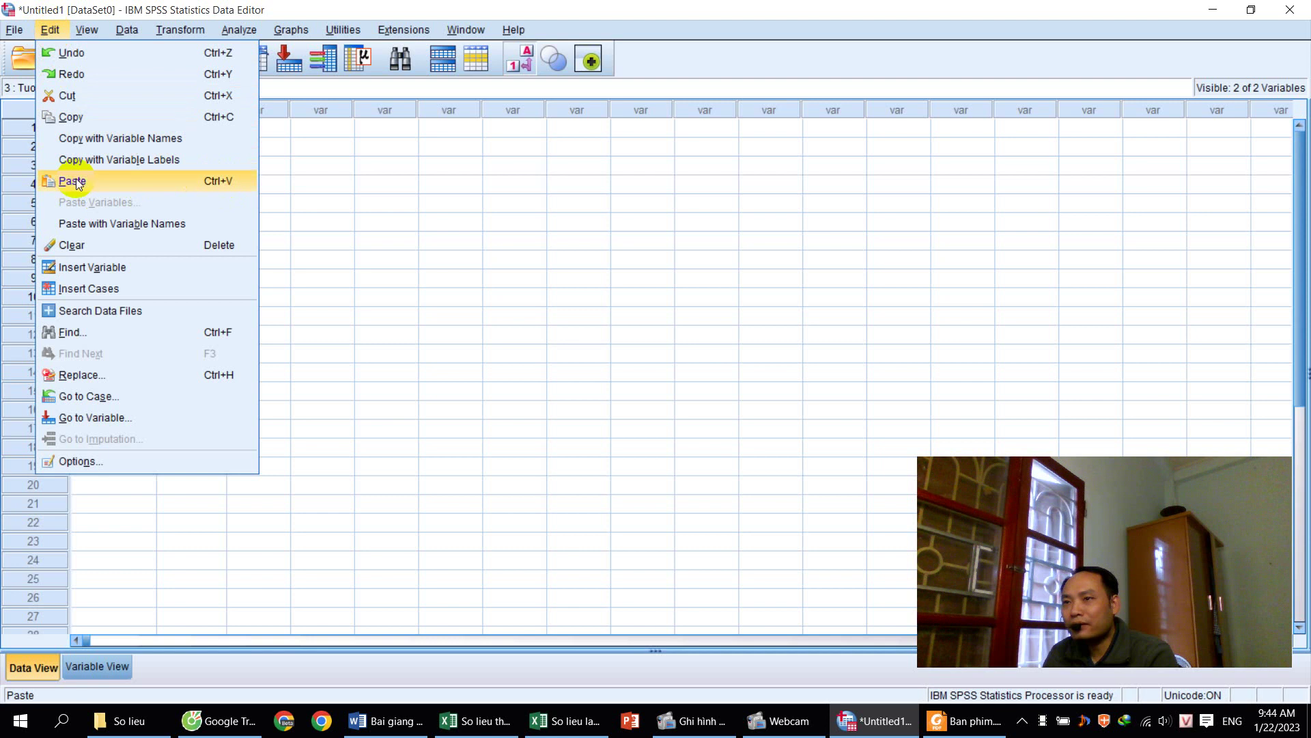
pyautogui.click(198, 179)
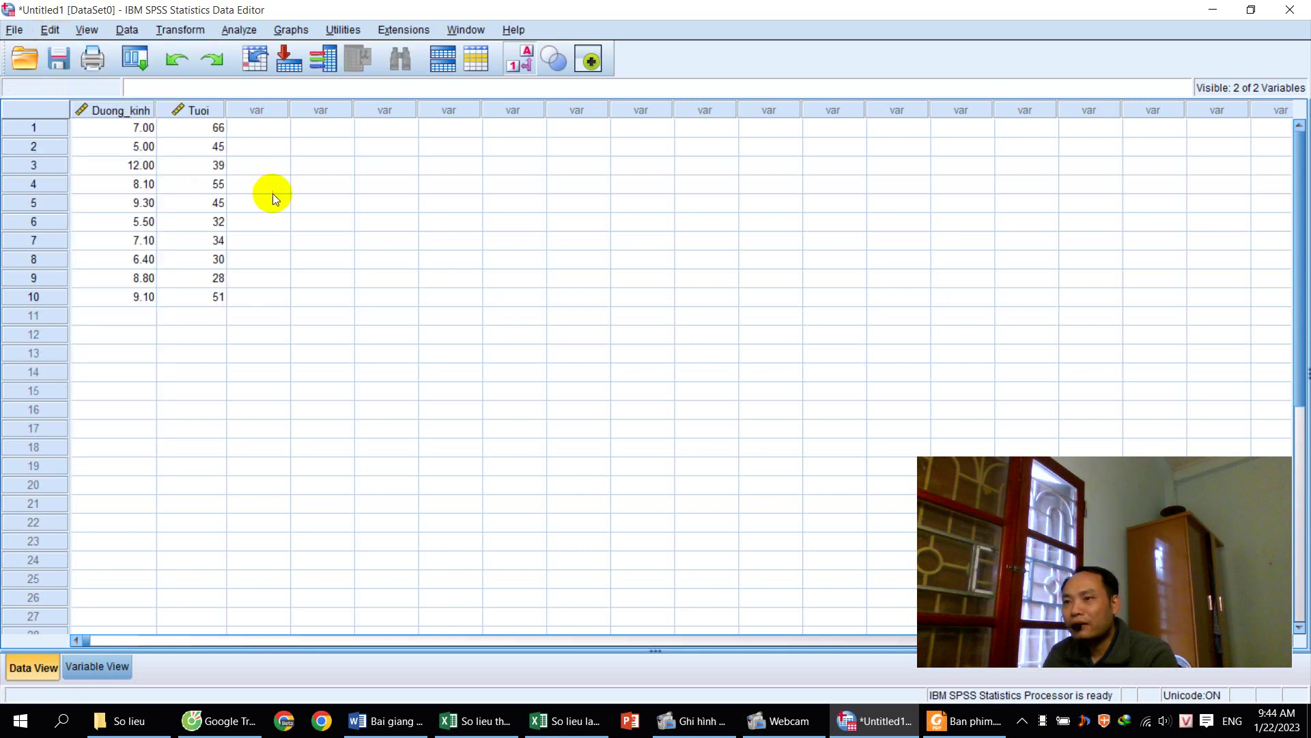
# - Compare the pasted Tuoi values in SPSS with the copied Hoa Son ages in the Excel practice workbook
pyautogui.hotkey('alt', 'Tab')
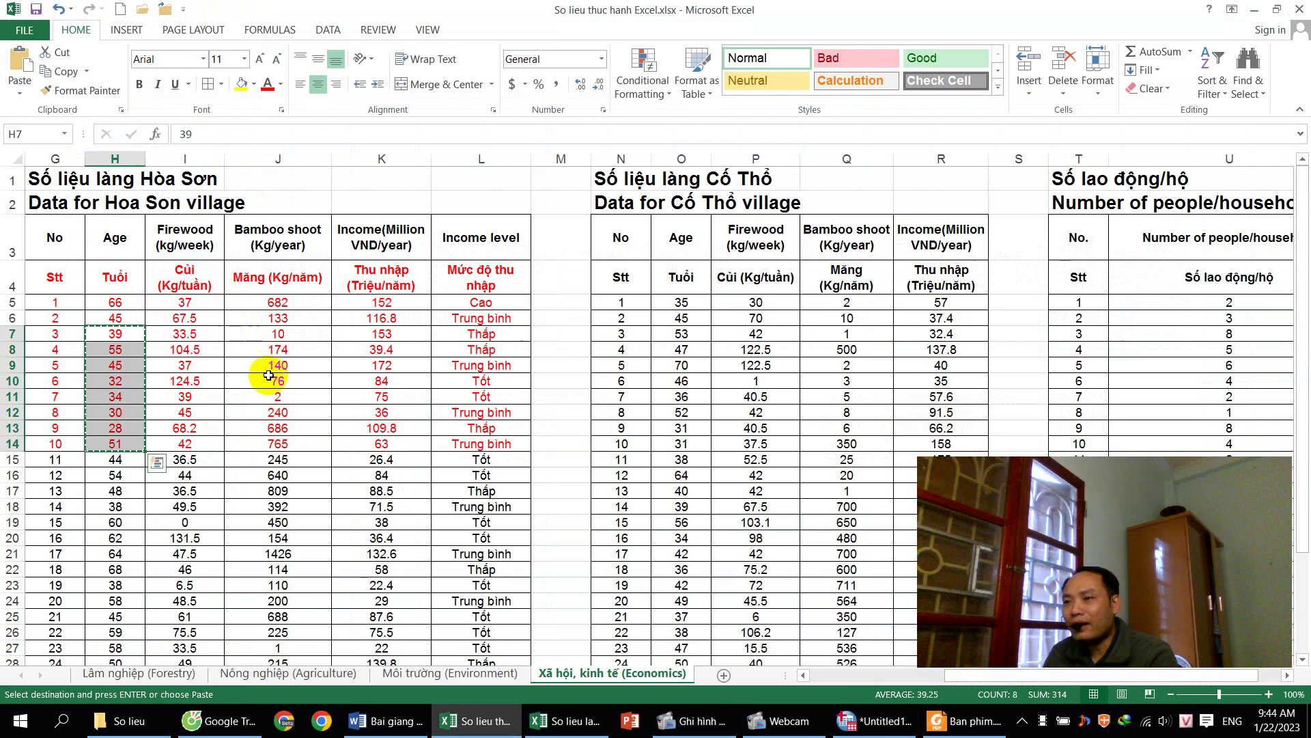
pyautogui.hotkey('alt', 'Tab')
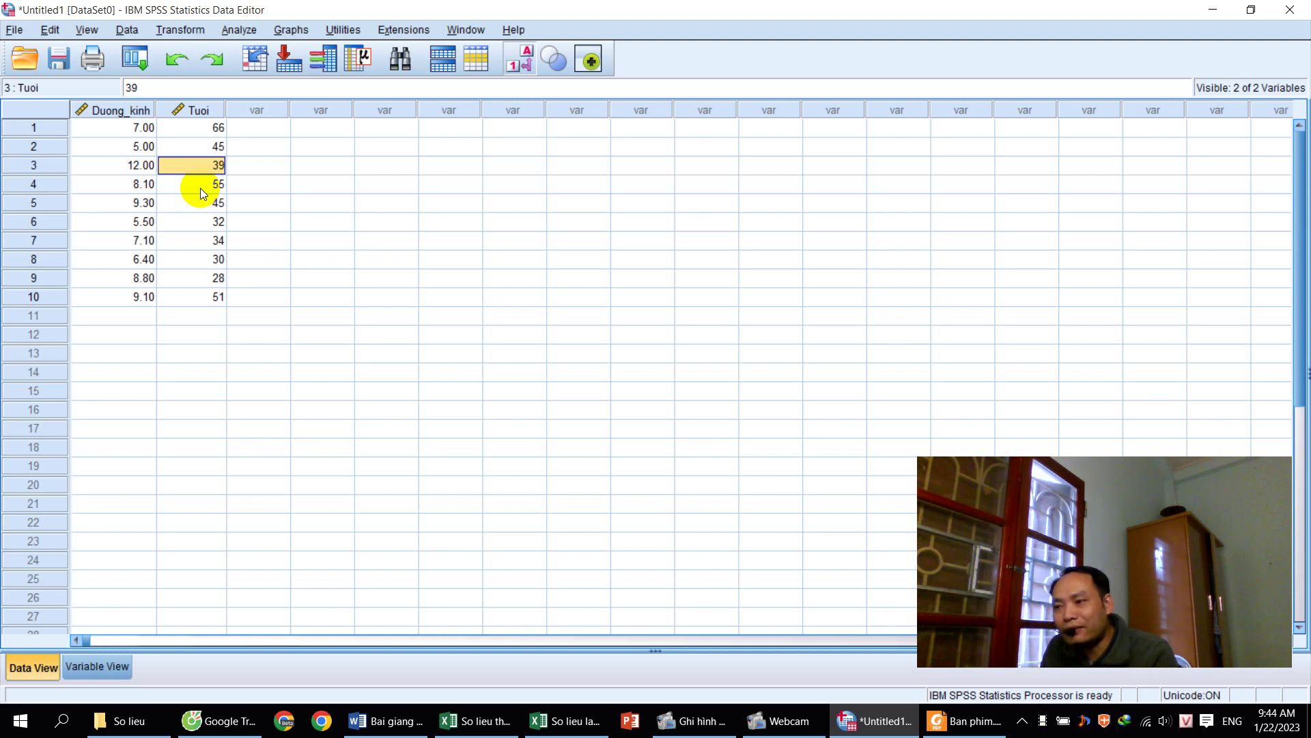
pyautogui.moveTo(572, 731)
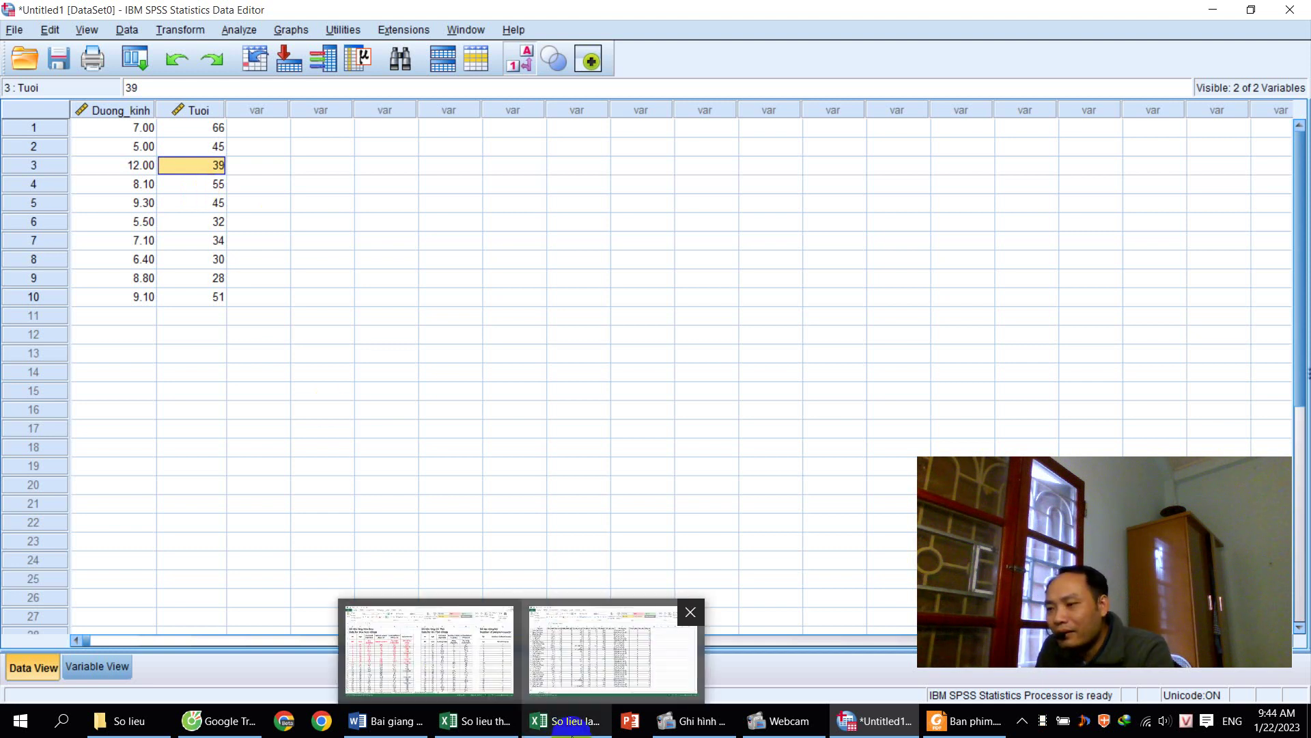
pyautogui.click(613, 649)
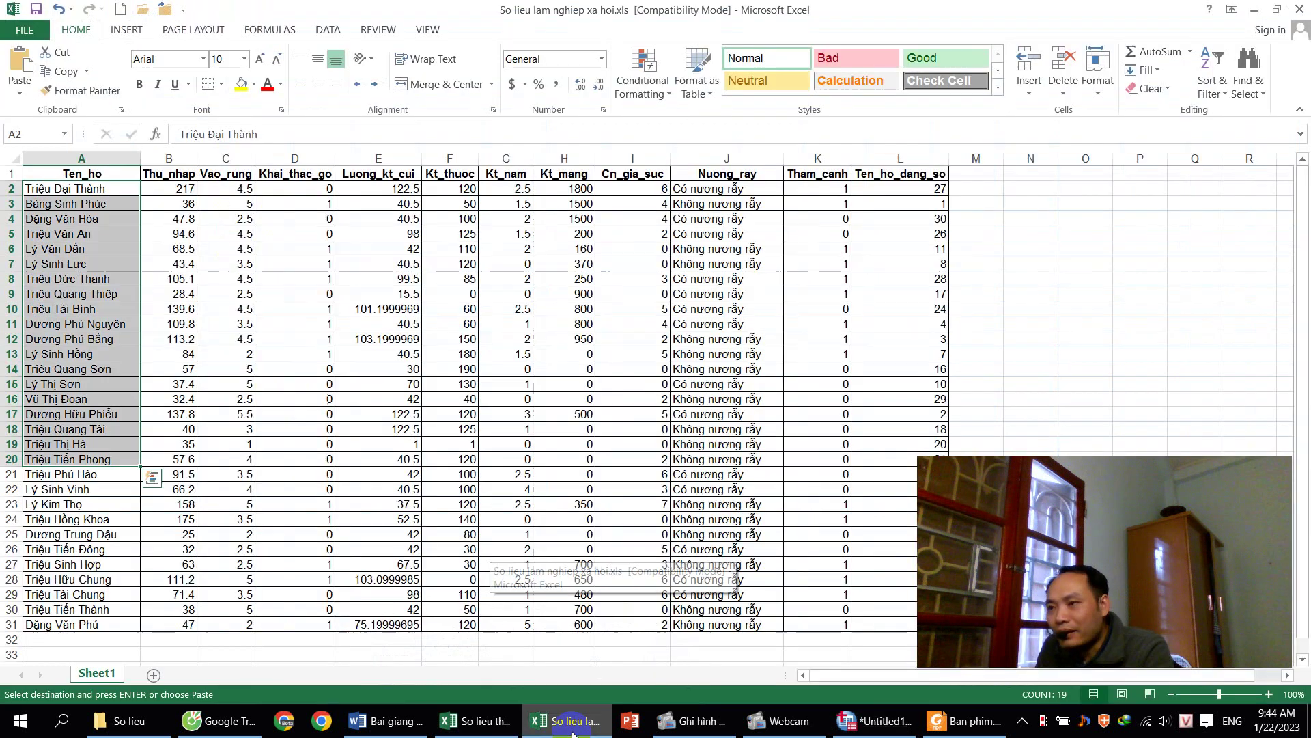
pyautogui.click(476, 730)
pyautogui.moveTo(113, 333); pyautogui.dragTo(132, 442)
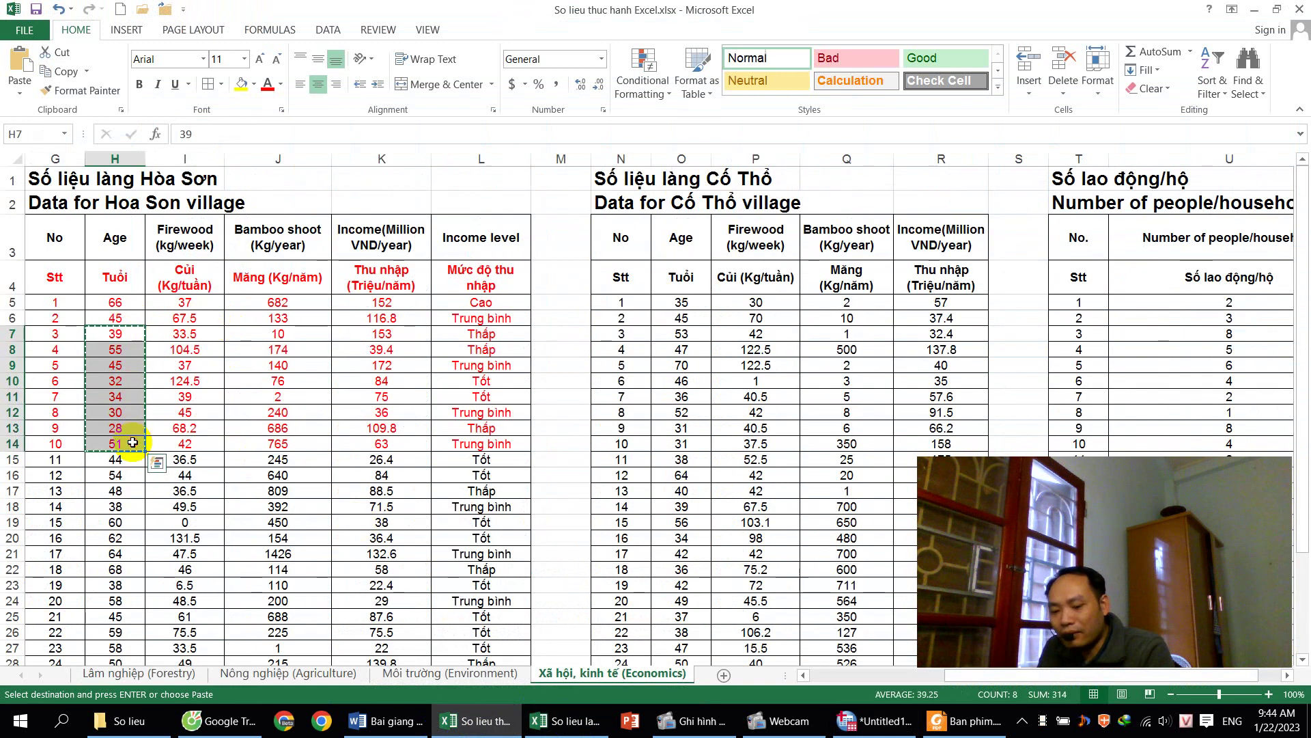
pyautogui.hotkey('alt', 'Tab')
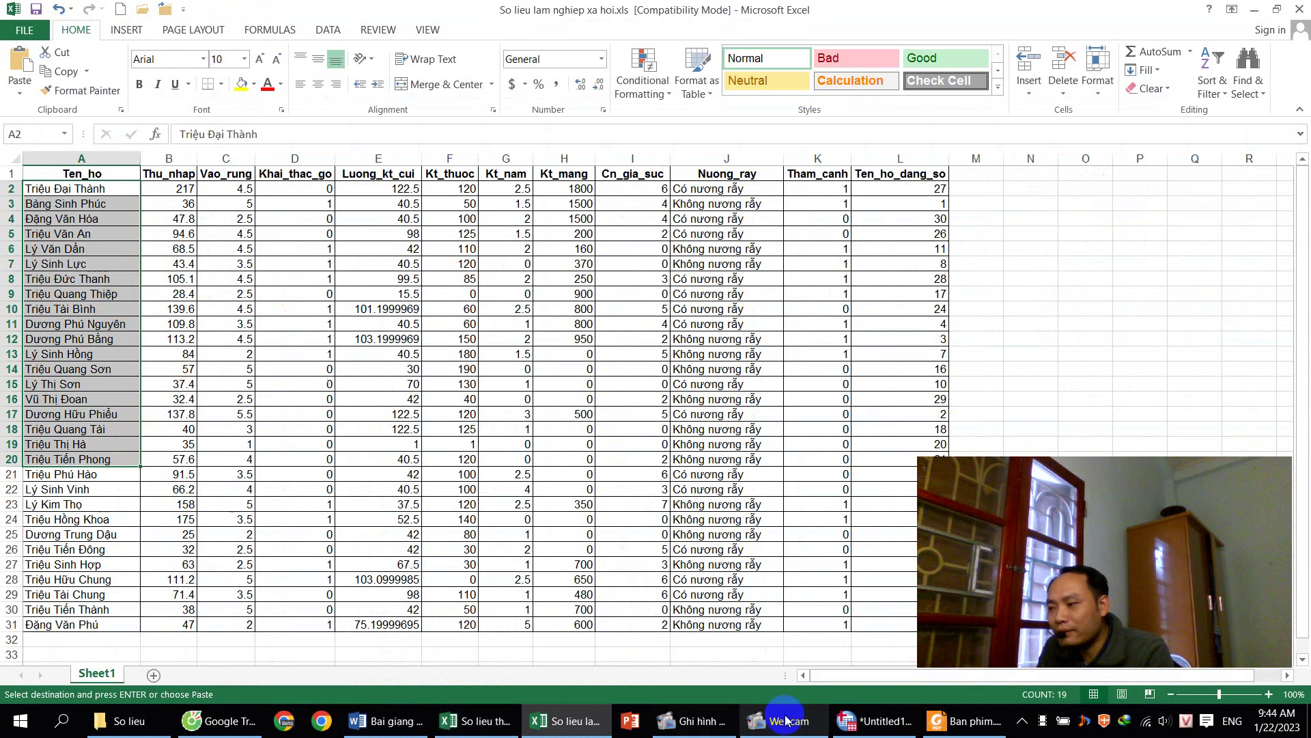
pyautogui.moveTo(825, 709)
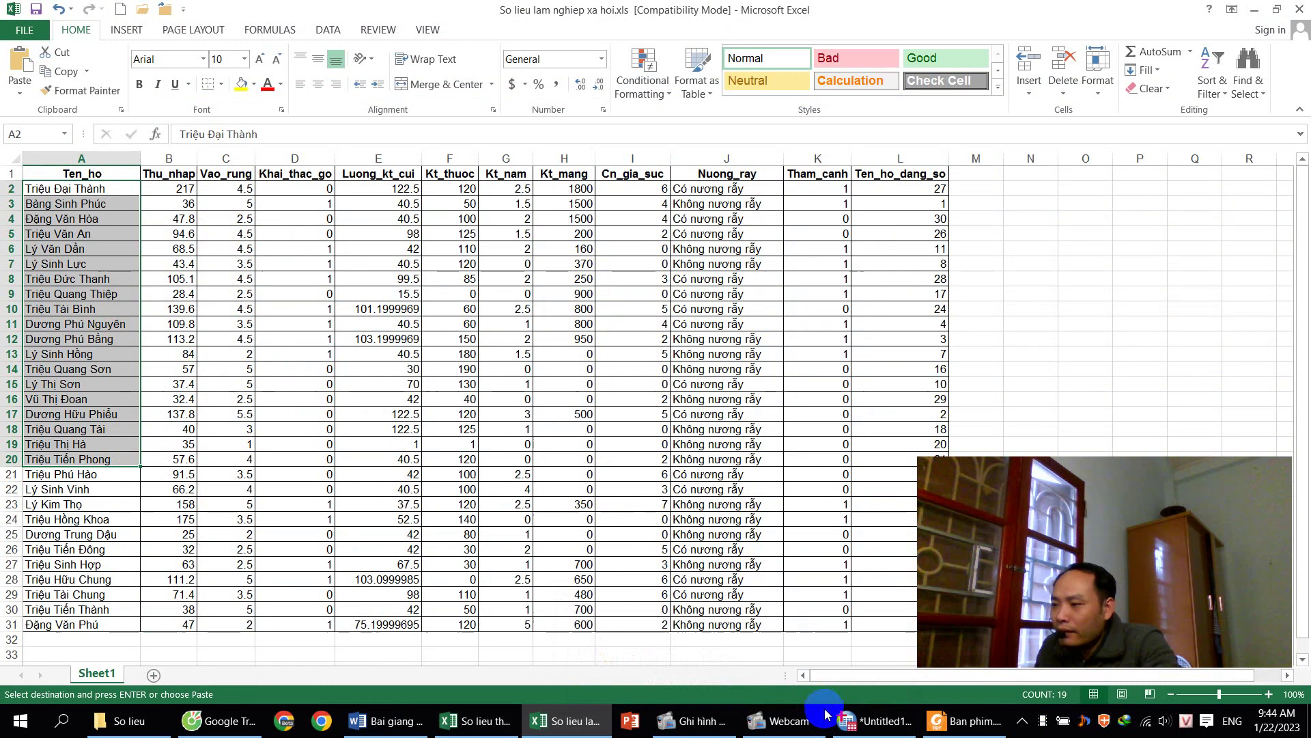
pyautogui.click(862, 728)
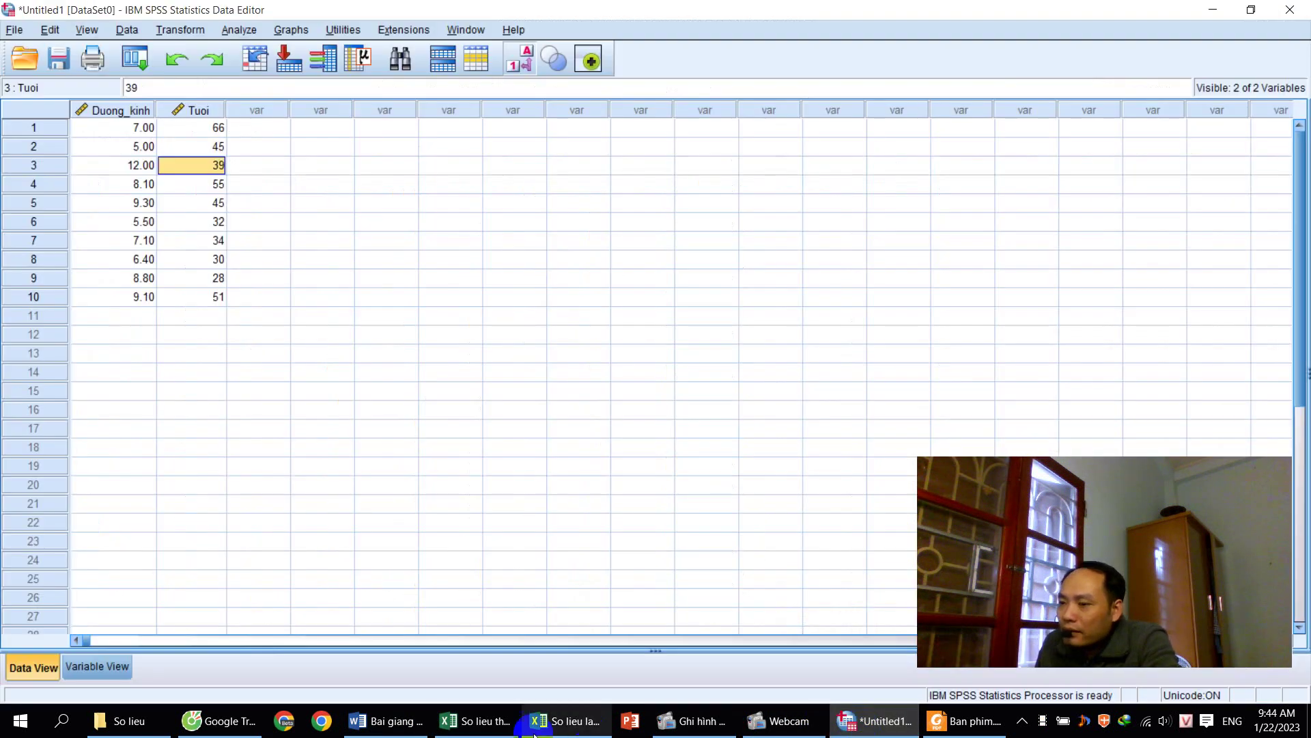
# - On the Nông nghiệp (Agriculture) sheet of the Excel practice workbook, colour the first ten Thai Binh records, A5:F14, red
pyautogui.click(471, 721)
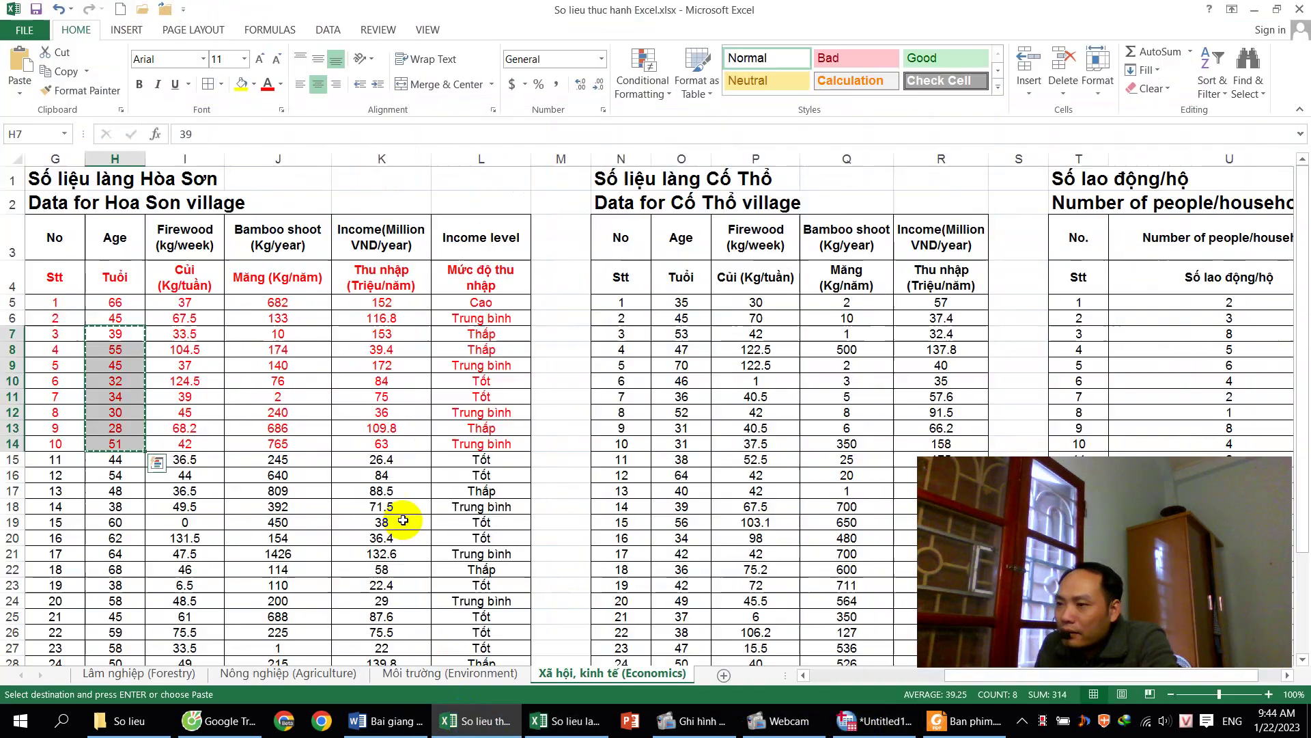
pyautogui.click(334, 674)
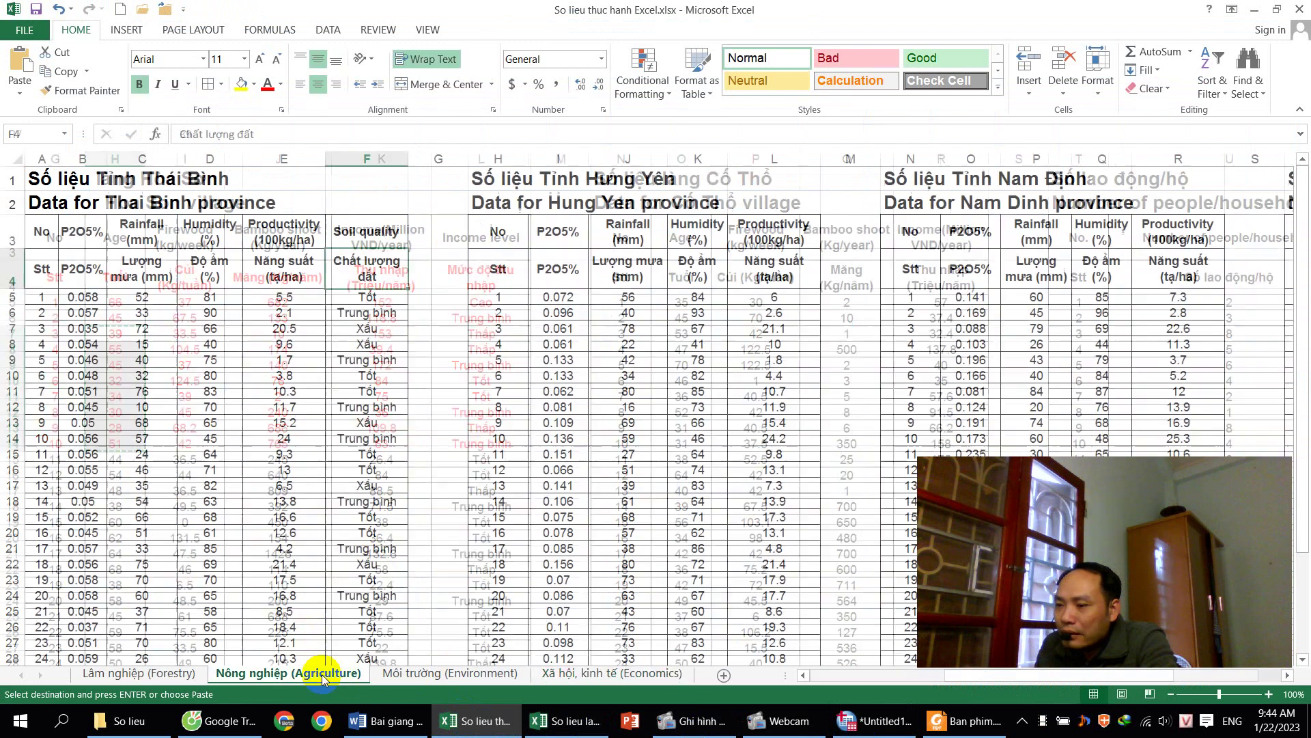
pyautogui.click(83, 296)
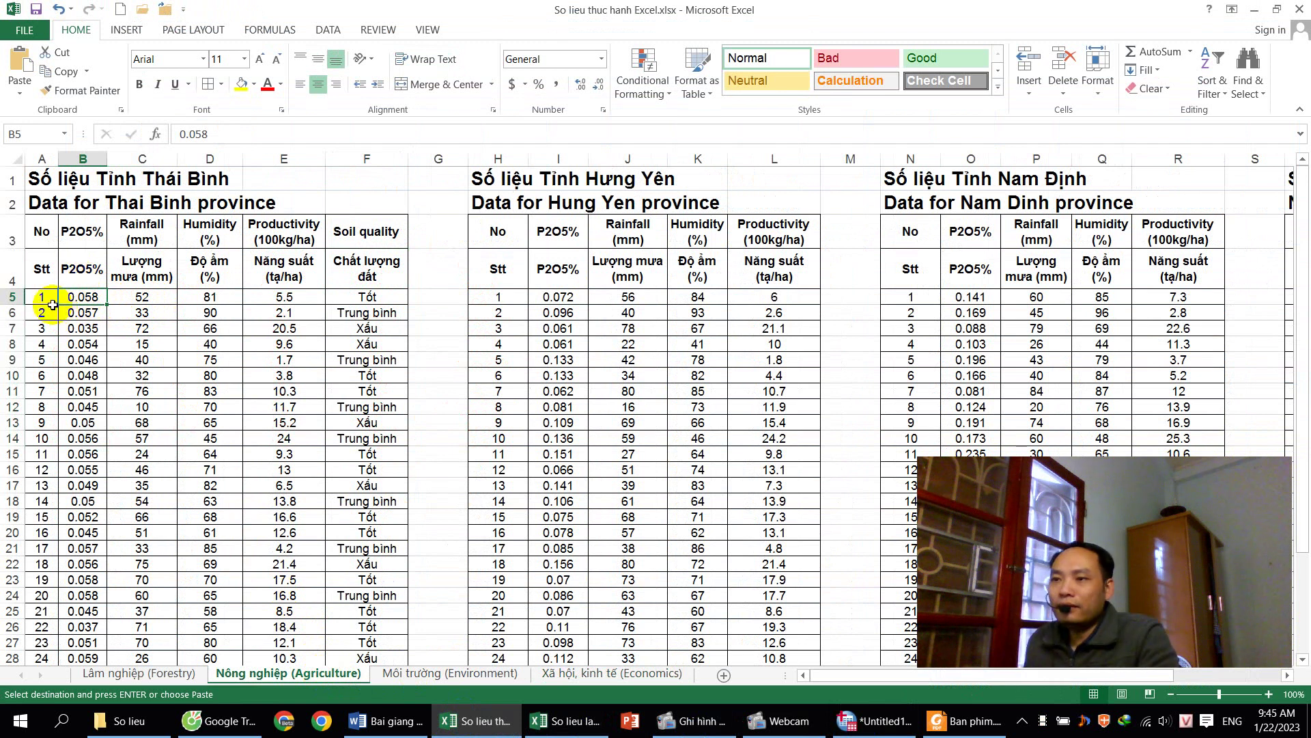
pyautogui.moveTo(38, 295); pyautogui.dragTo(355, 441)
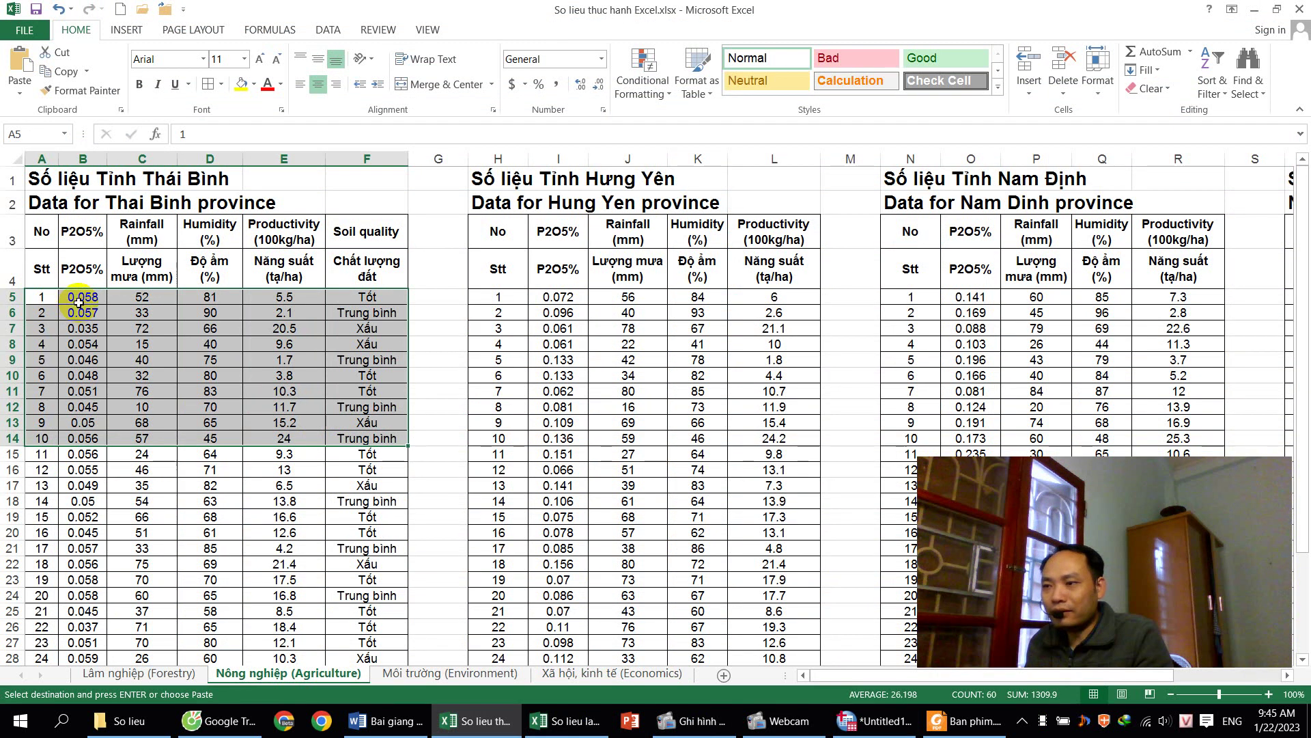
pyautogui.click(266, 83)
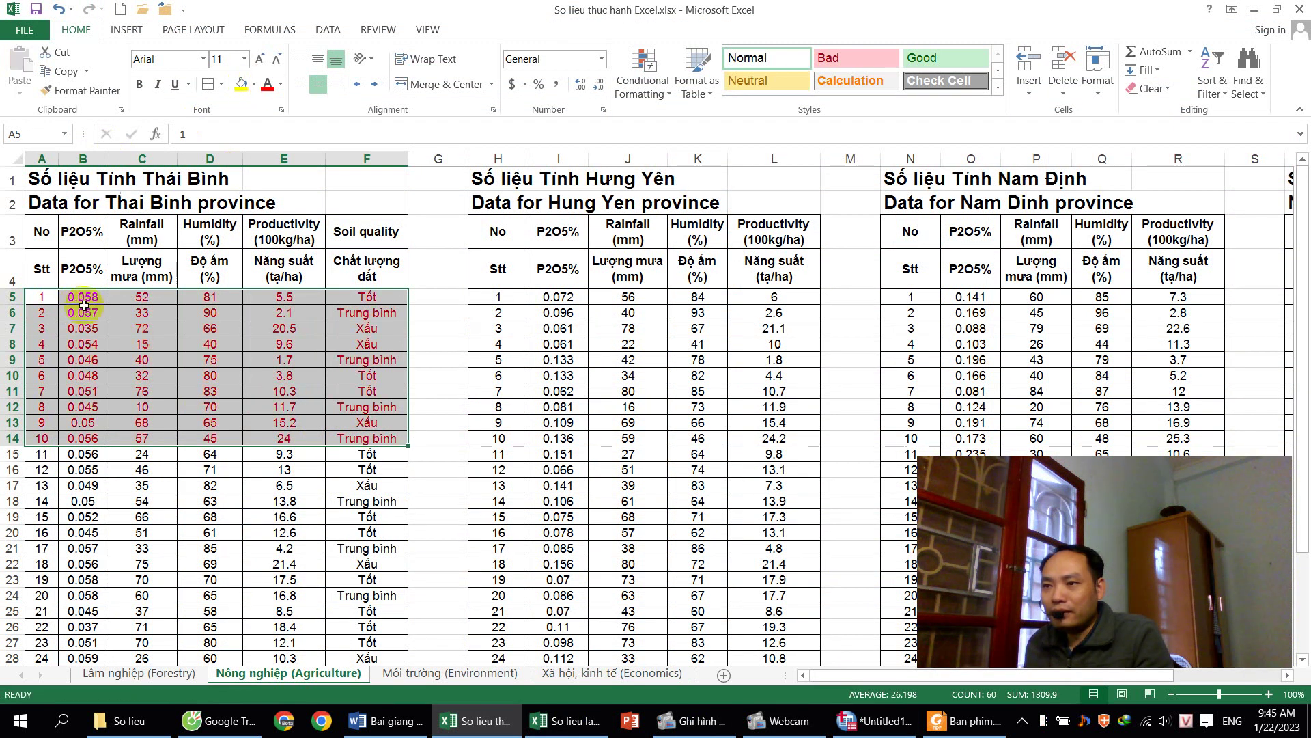
# - Select the Thai Binh P2O5% values in Excel and add a third variable named P2O5 in the SPSS Variable View
pyautogui.moveTo(81, 284); pyautogui.dragTo(73, 428)
pyautogui.hotkey('alt', 'Tab')
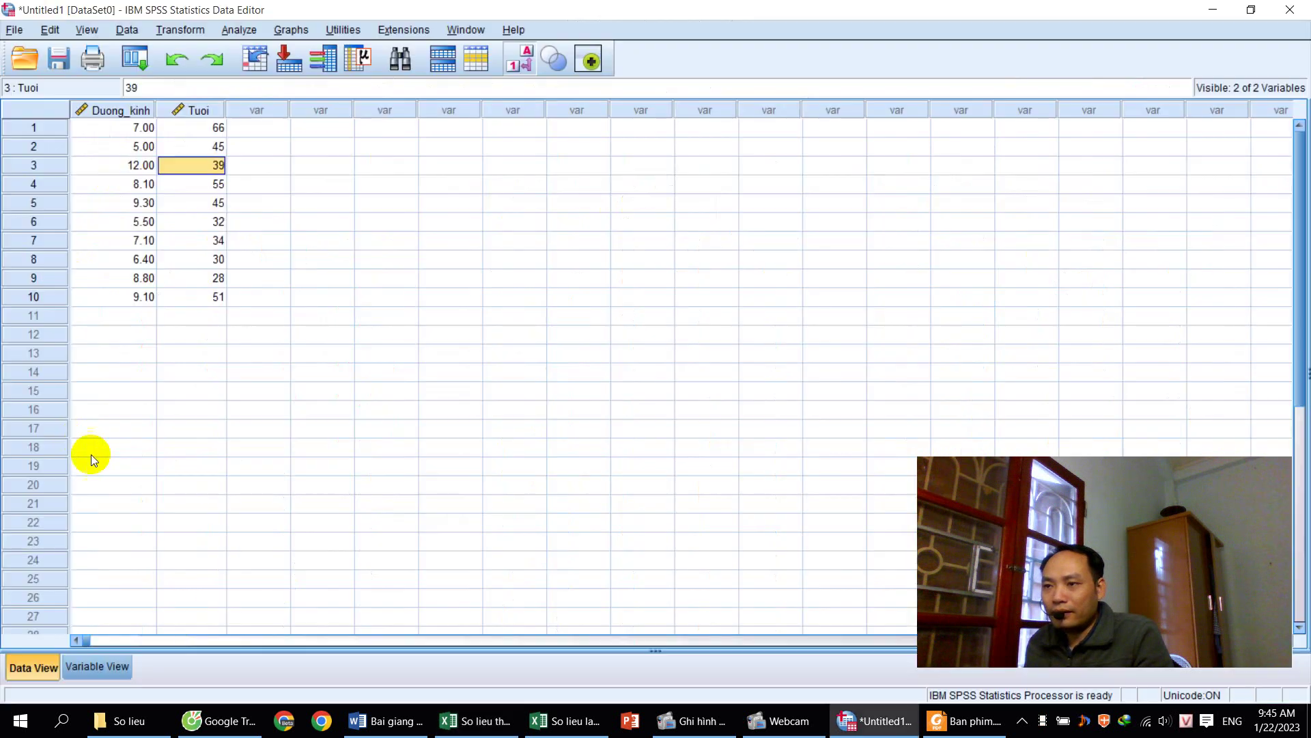
pyautogui.click(101, 668)
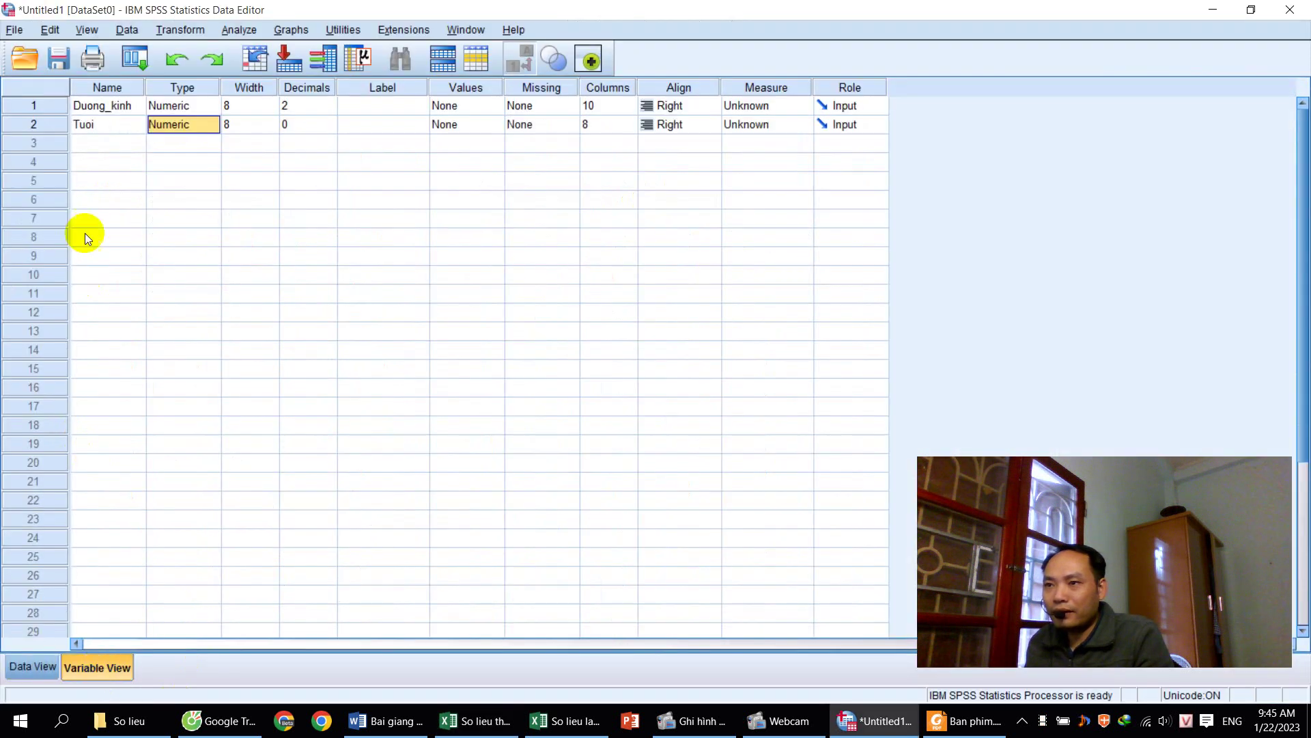
pyautogui.click(101, 147)
pyautogui.write('P')
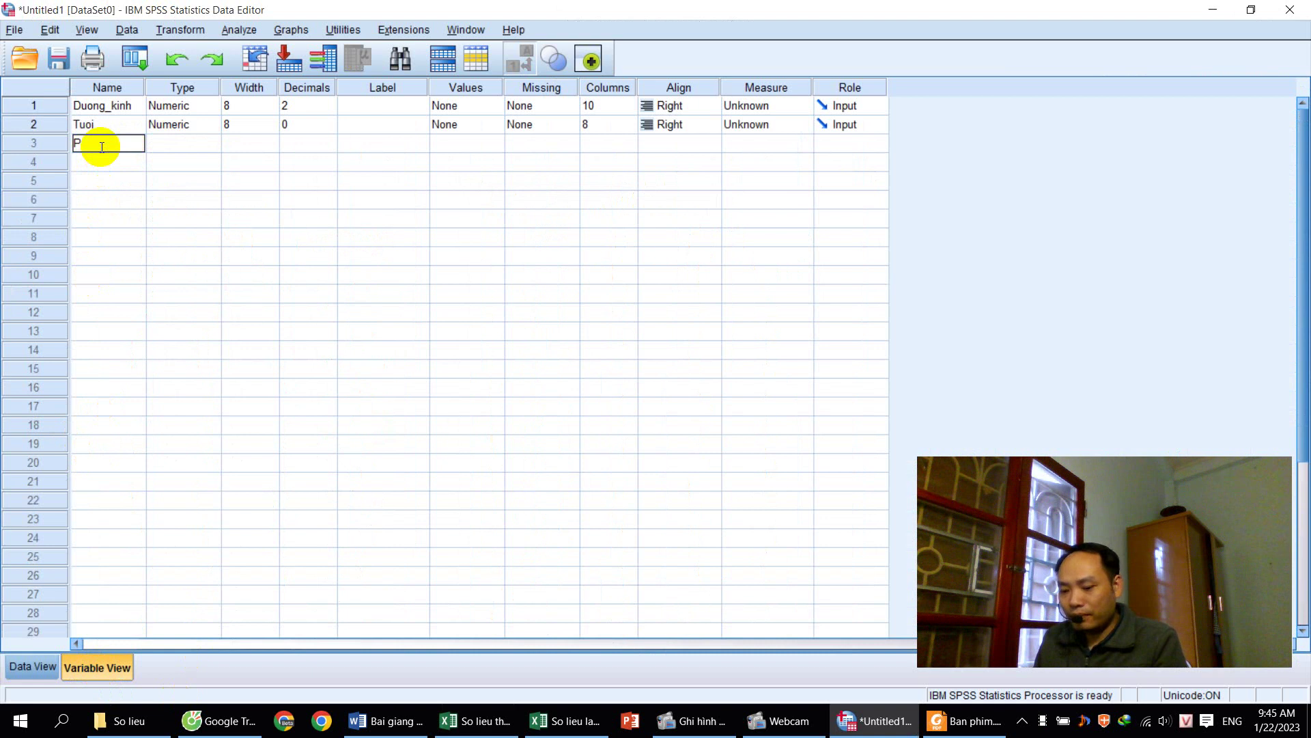
pyautogui.write('2O')
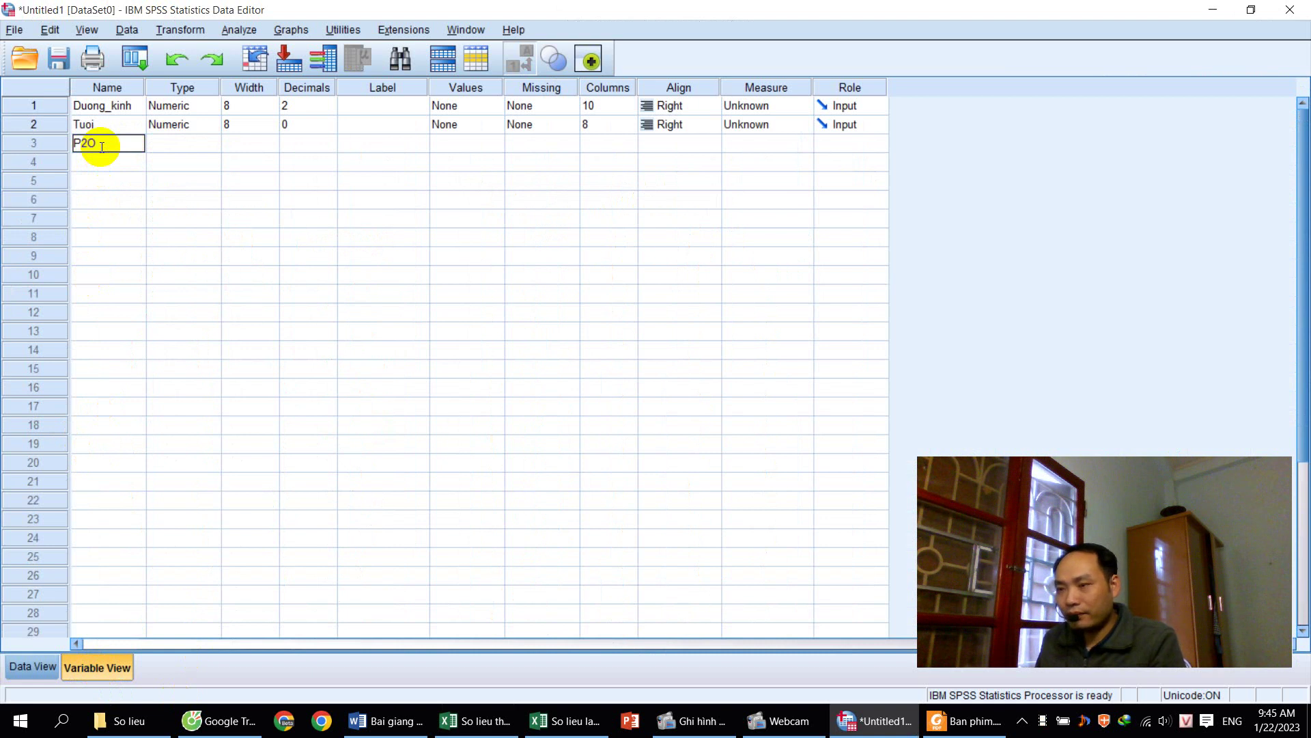
pyautogui.write('5')
pyautogui.press('Return')
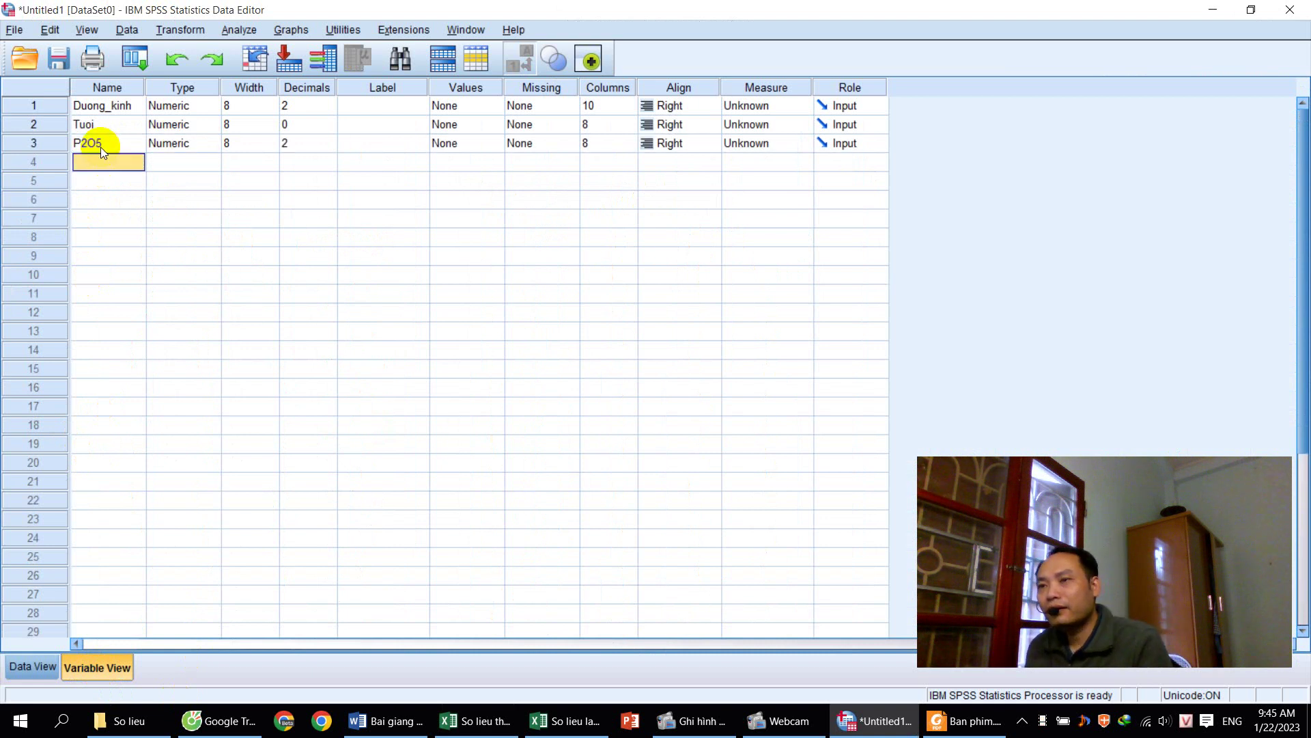
# - Check the P2O5% values in Excel and set the P2O5 variable's decimals to 3 in SPSS
pyautogui.hotkey('alt', 'Tab')
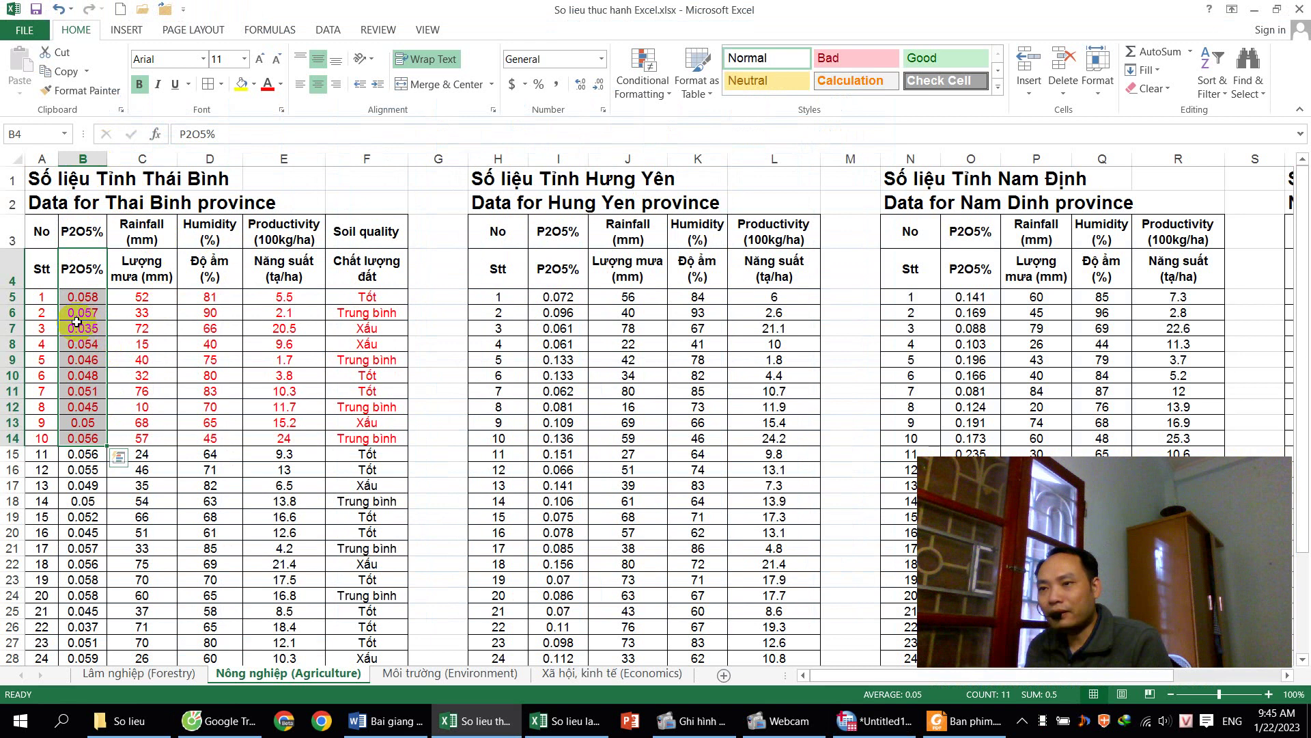
pyautogui.hotkey('alt', 'Tab')
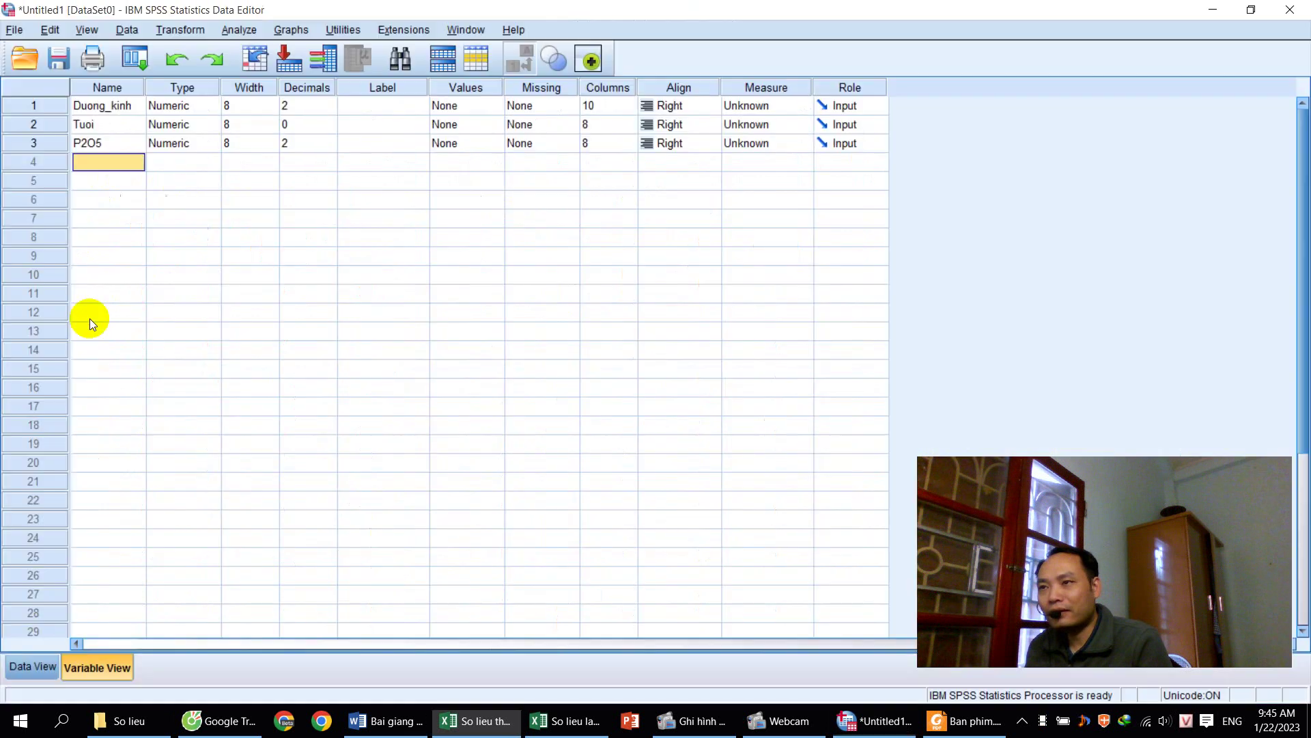
pyautogui.click(300, 143)
pyautogui.click(329, 139)
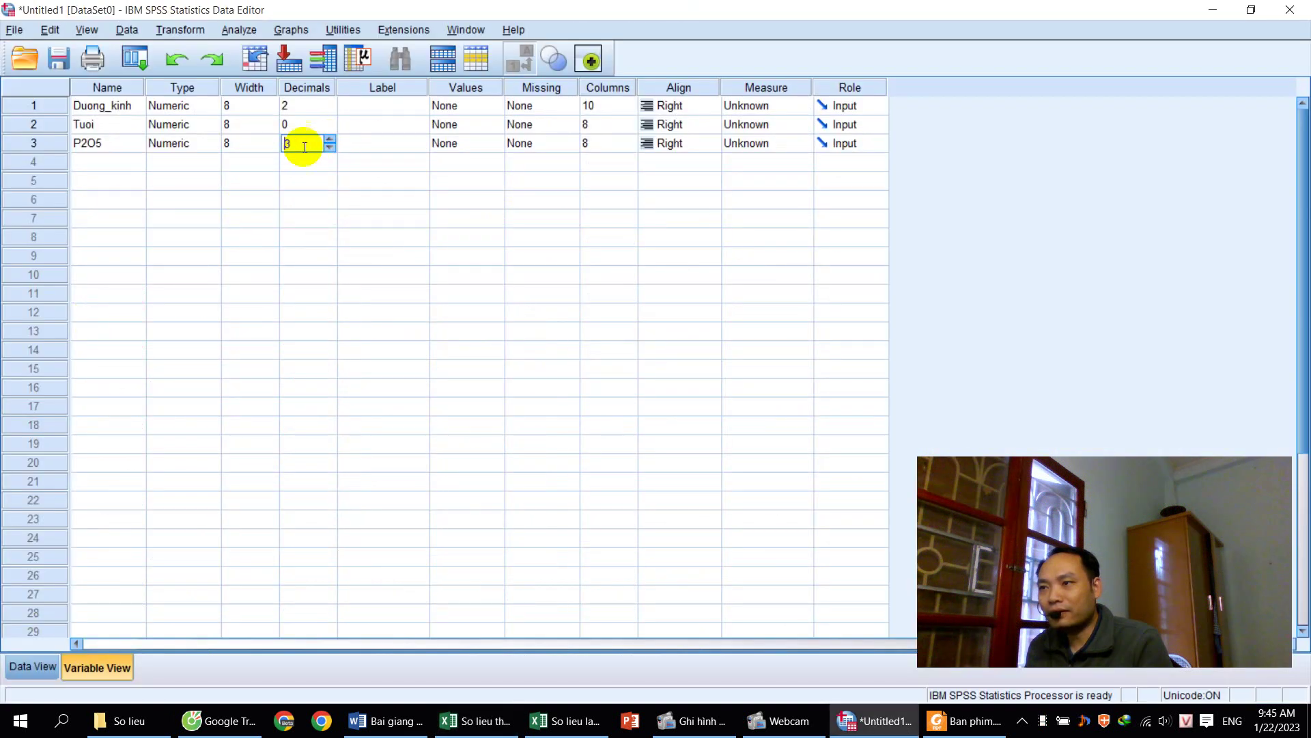
pyautogui.moveTo(293, 142); pyautogui.dragTo(278, 142)
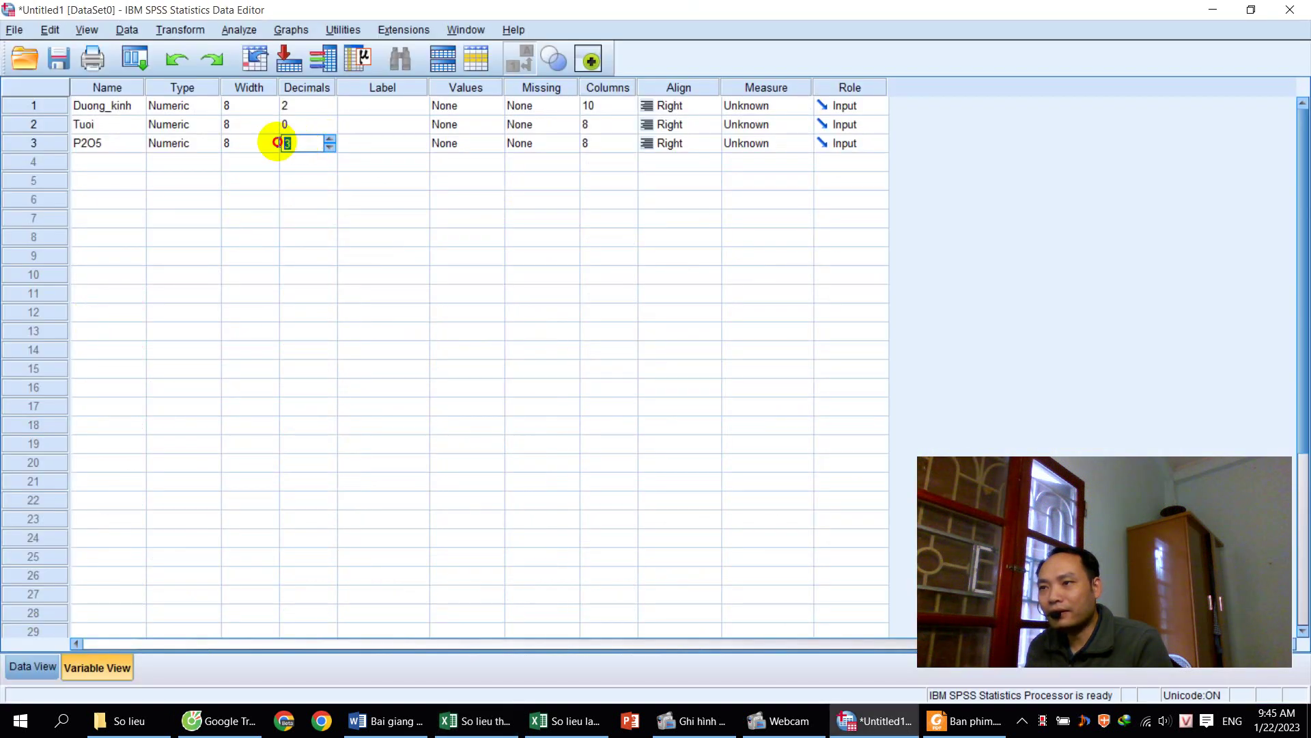
# - In SPSS Data View, pick the first P2O5 cell and copy the Thai Binh P2O5% values B5:B14 from the Excel practice workbook
pyautogui.click(165, 144)
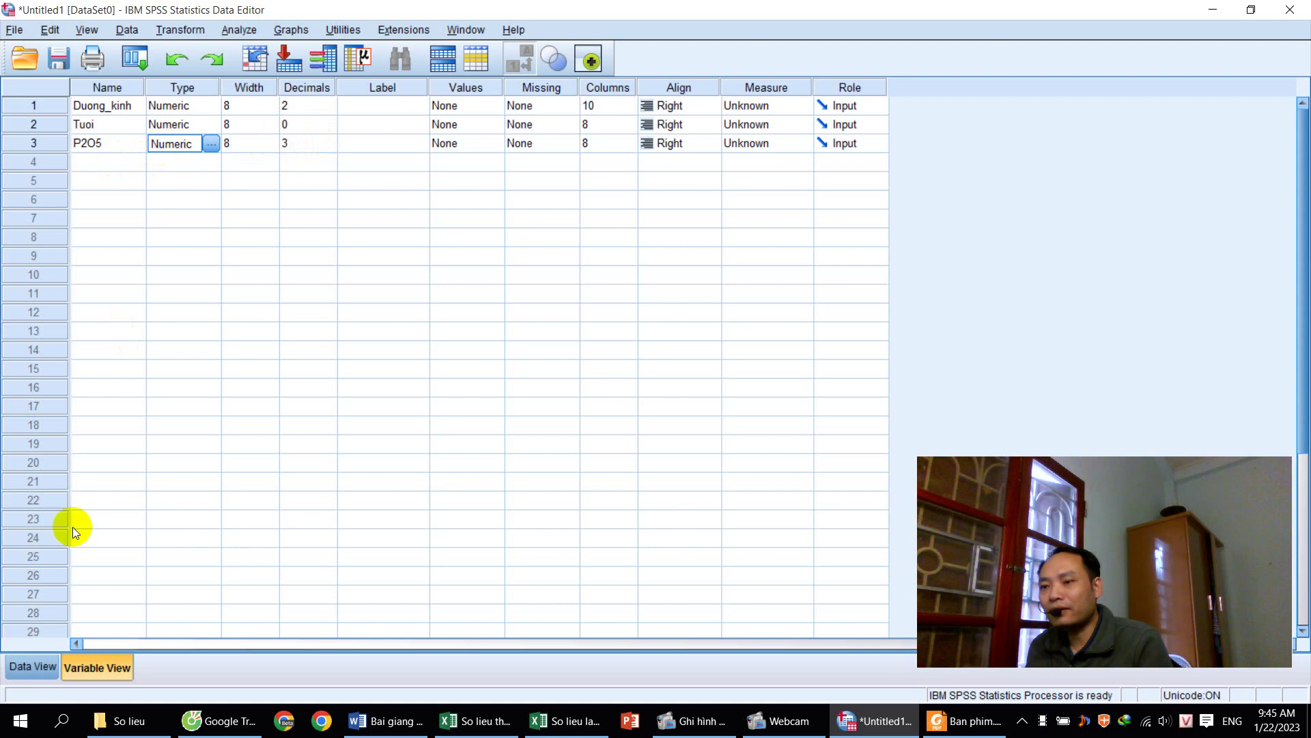
pyautogui.click(19, 666)
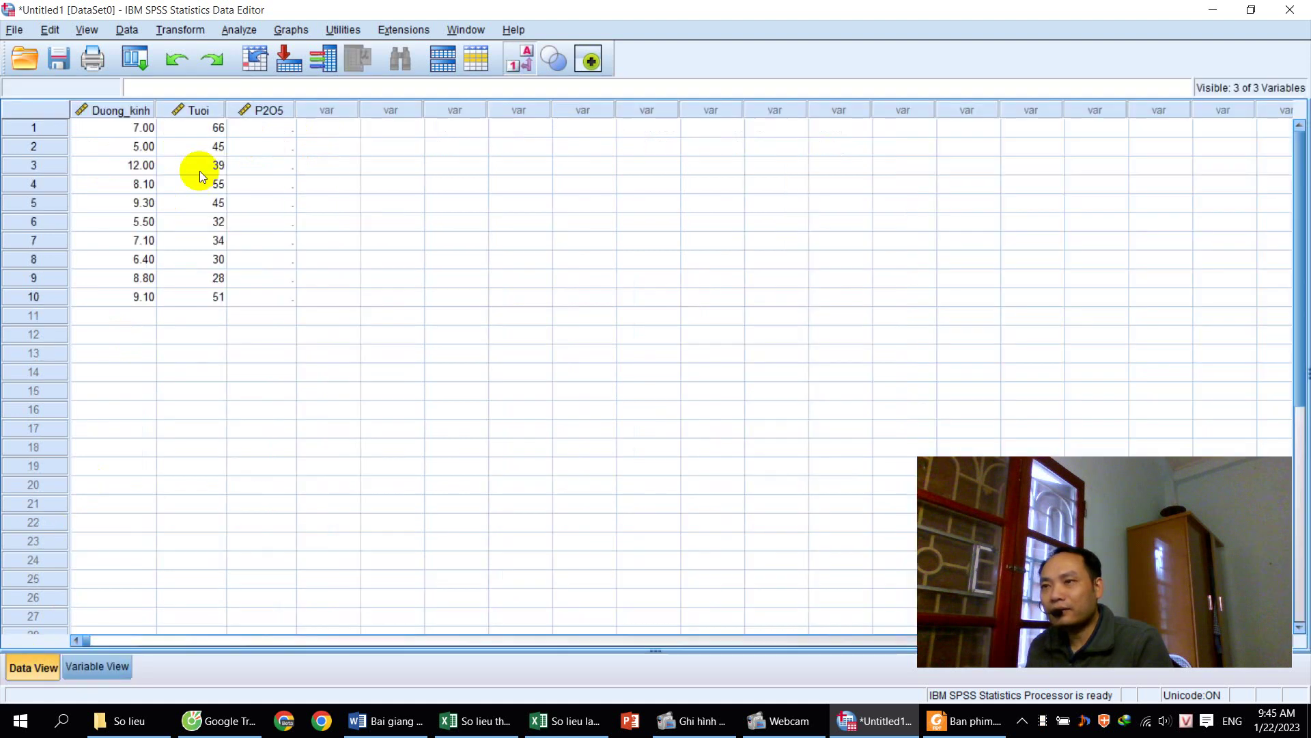
pyautogui.click(260, 127)
pyautogui.hotkey('alt', 'Tab')
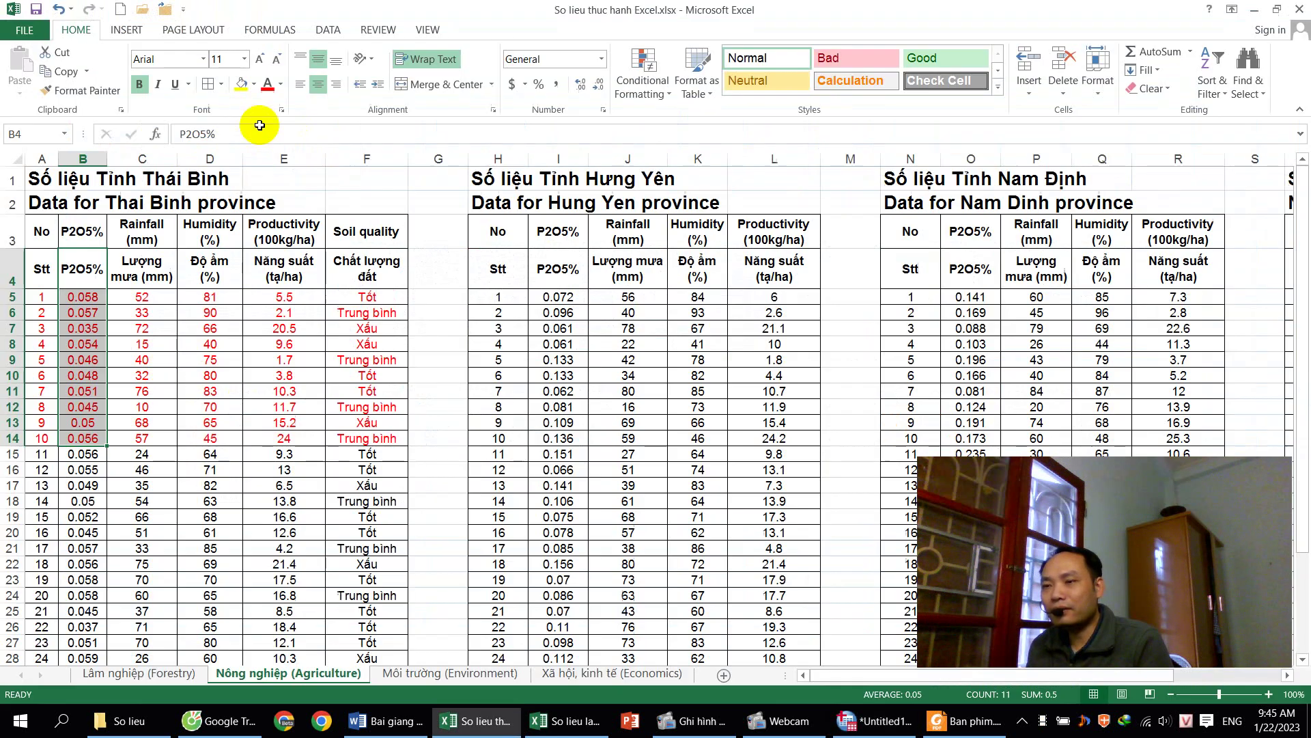
pyautogui.moveTo(94, 294); pyautogui.dragTo(73, 442)
pyautogui.hotkey('ctrl', 'c')
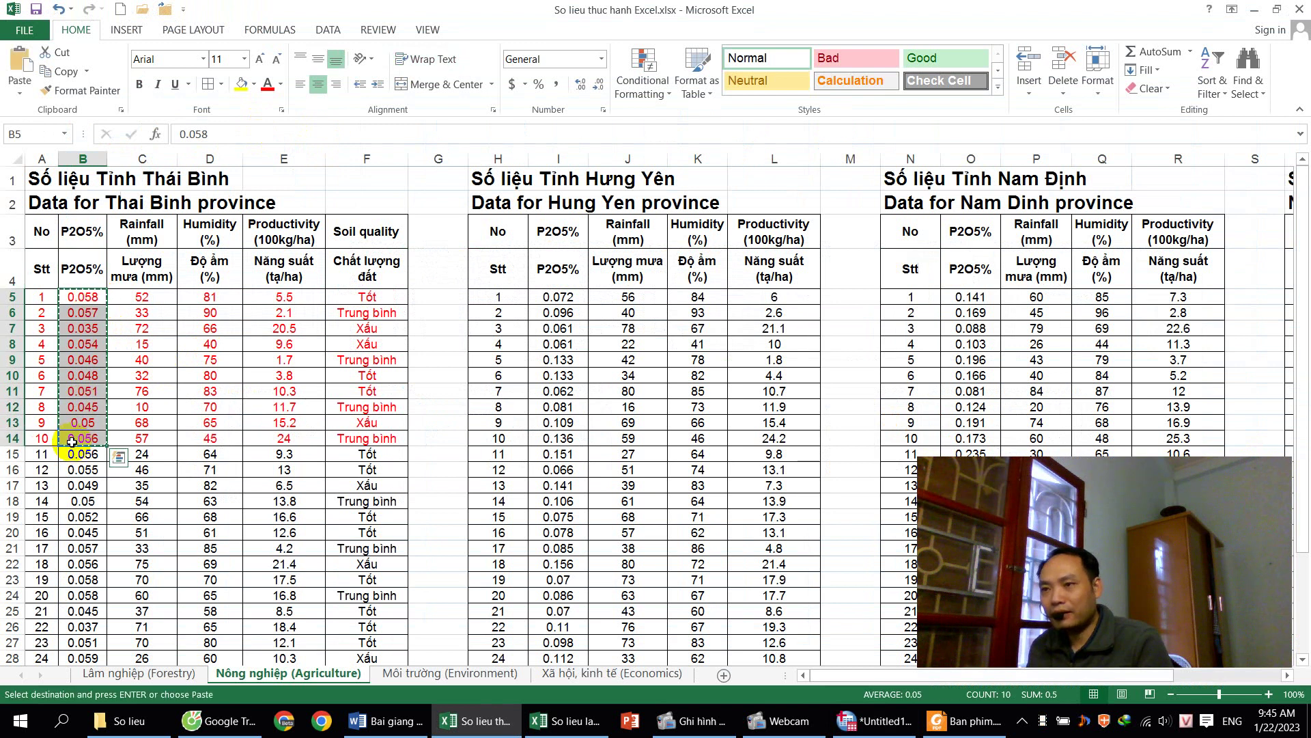
# - Paste the copied P2O5% values into the P2O5 column of the SPSS Data View, starting at case 1
pyautogui.hotkey('alt', 'Tab')
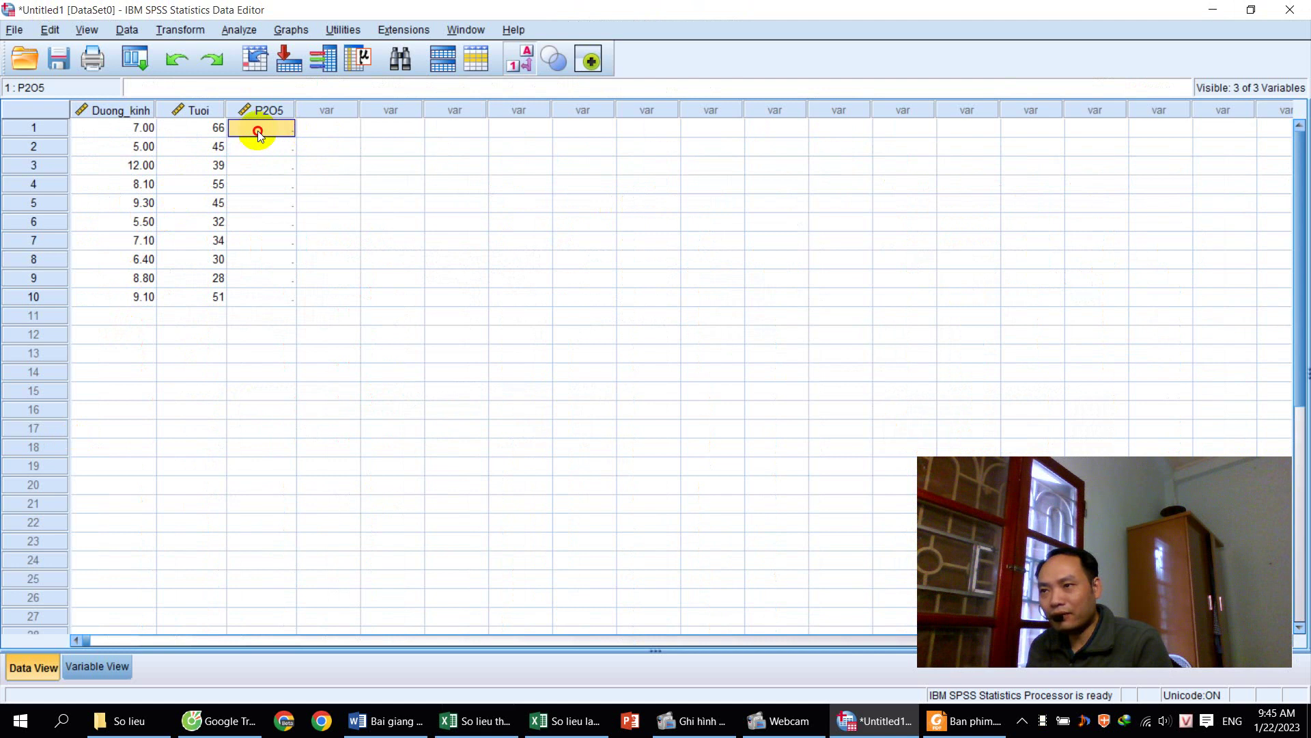
pyautogui.moveTo(258, 133); pyautogui.dragTo(258, 302)
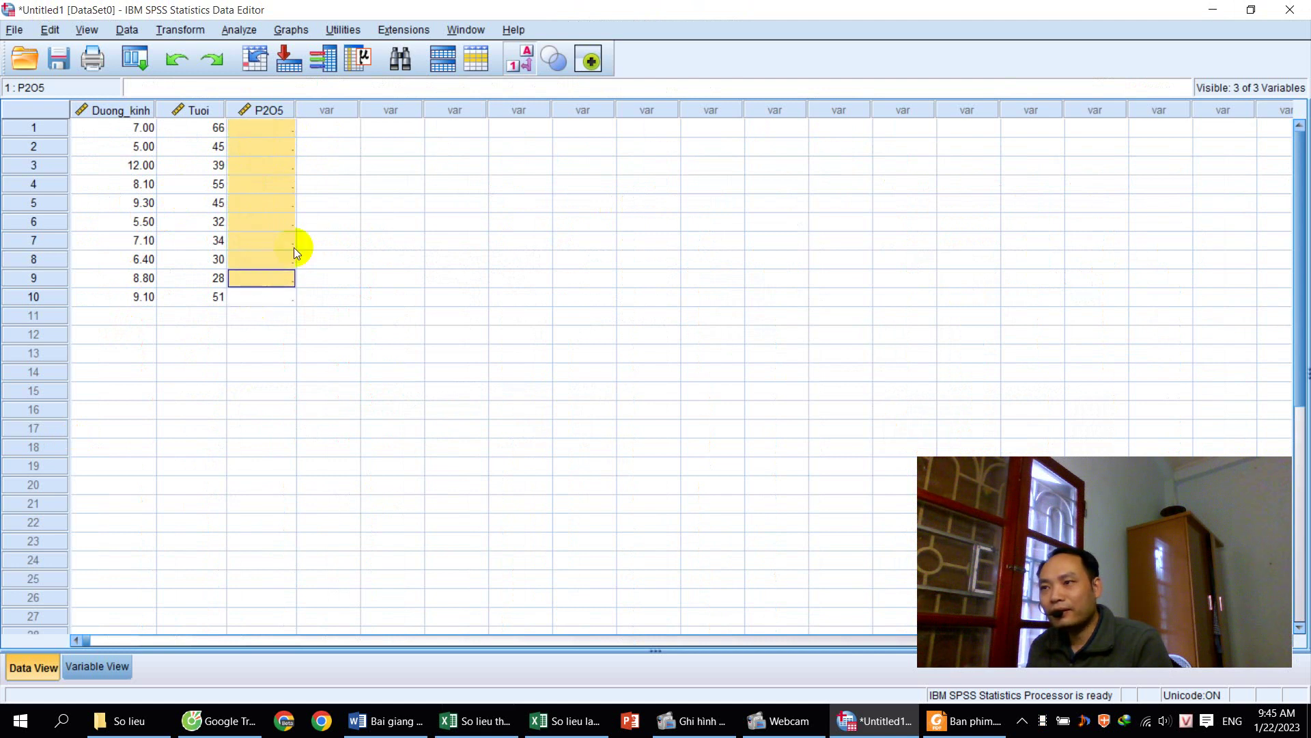
pyautogui.click(327, 185)
pyautogui.click(267, 128)
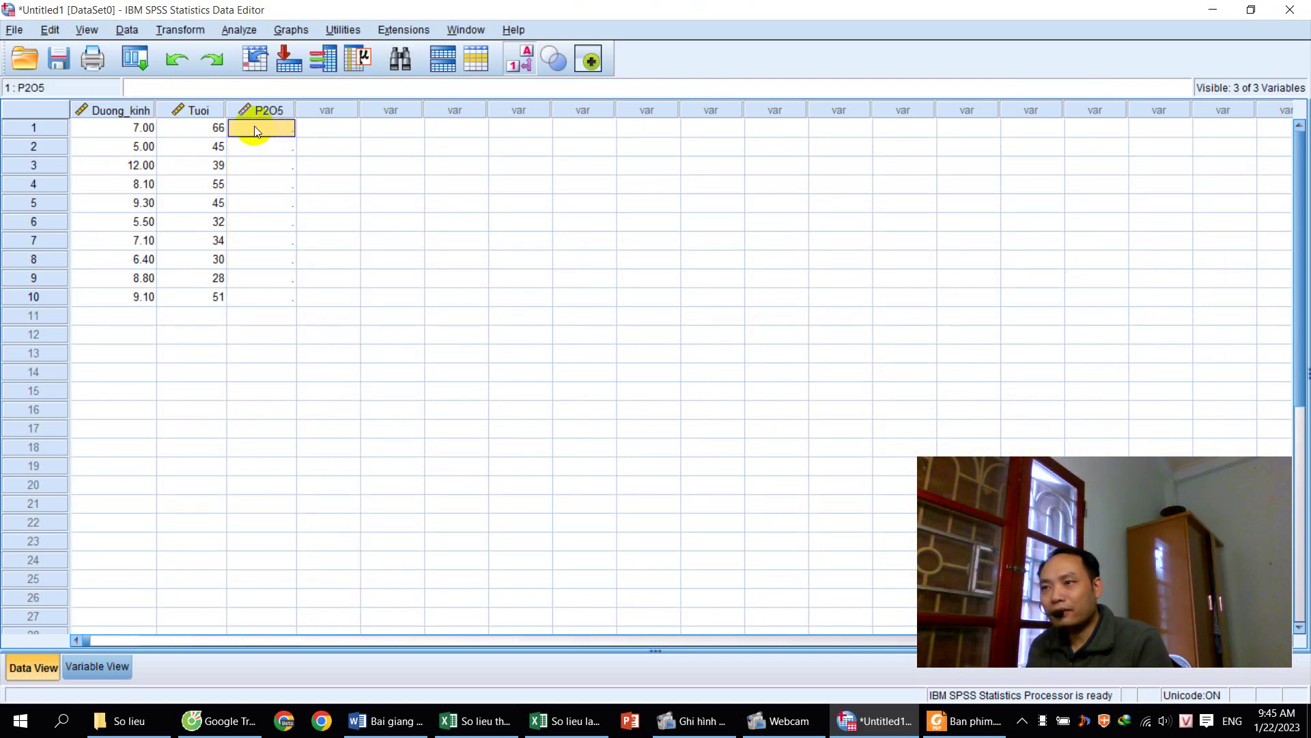
pyautogui.hotkey('ctrl', 'v')
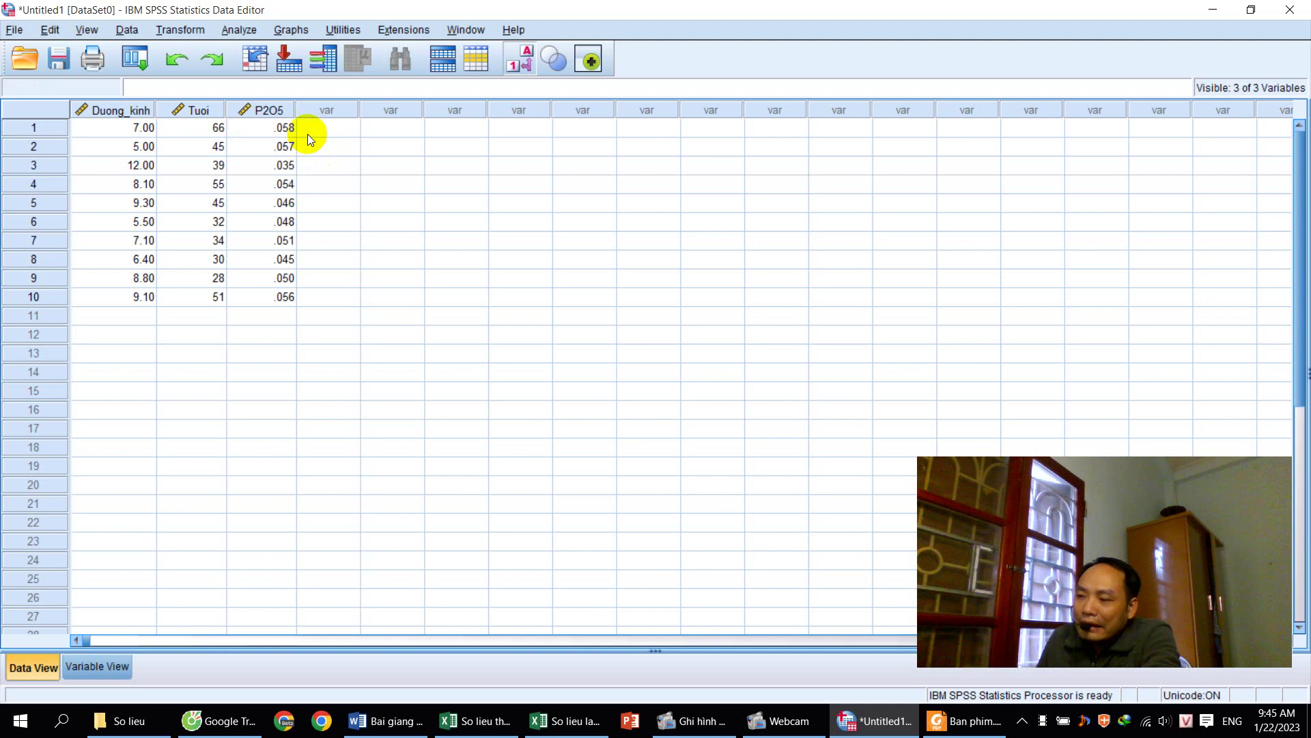
# - Add the note "Lưu ý: Trong spss, nó không hiển thị số 0 trước dấu ." below the copy instruction in the Word lecture summary
pyautogui.click(386, 720)
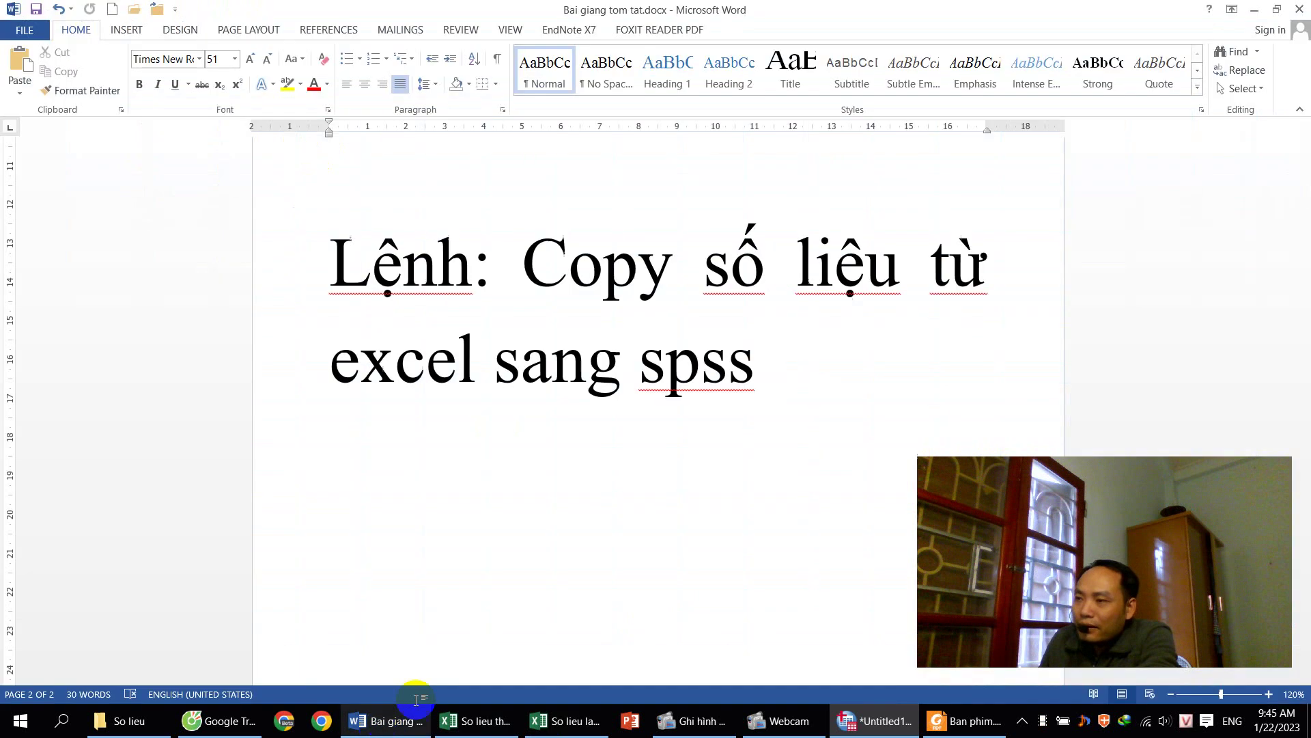
pyautogui.press('Return')
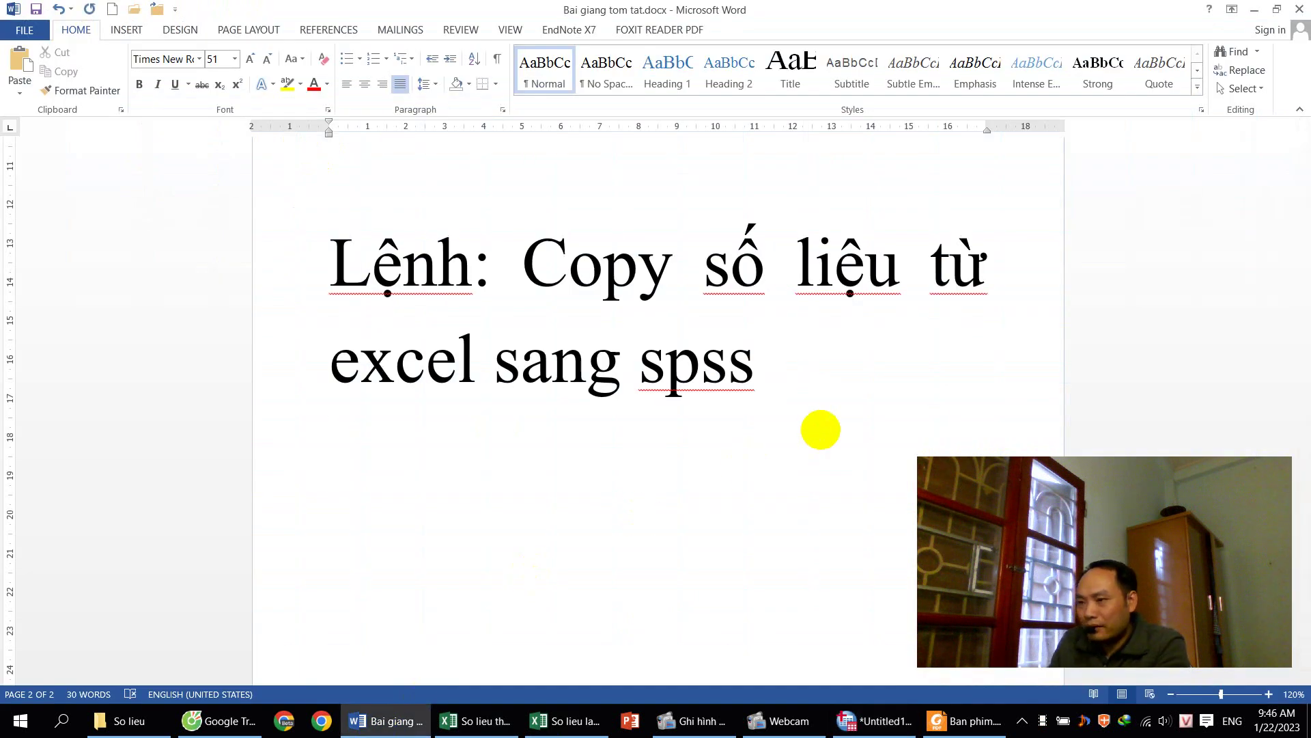
pyautogui.press('Return')
pyautogui.write('Lư')
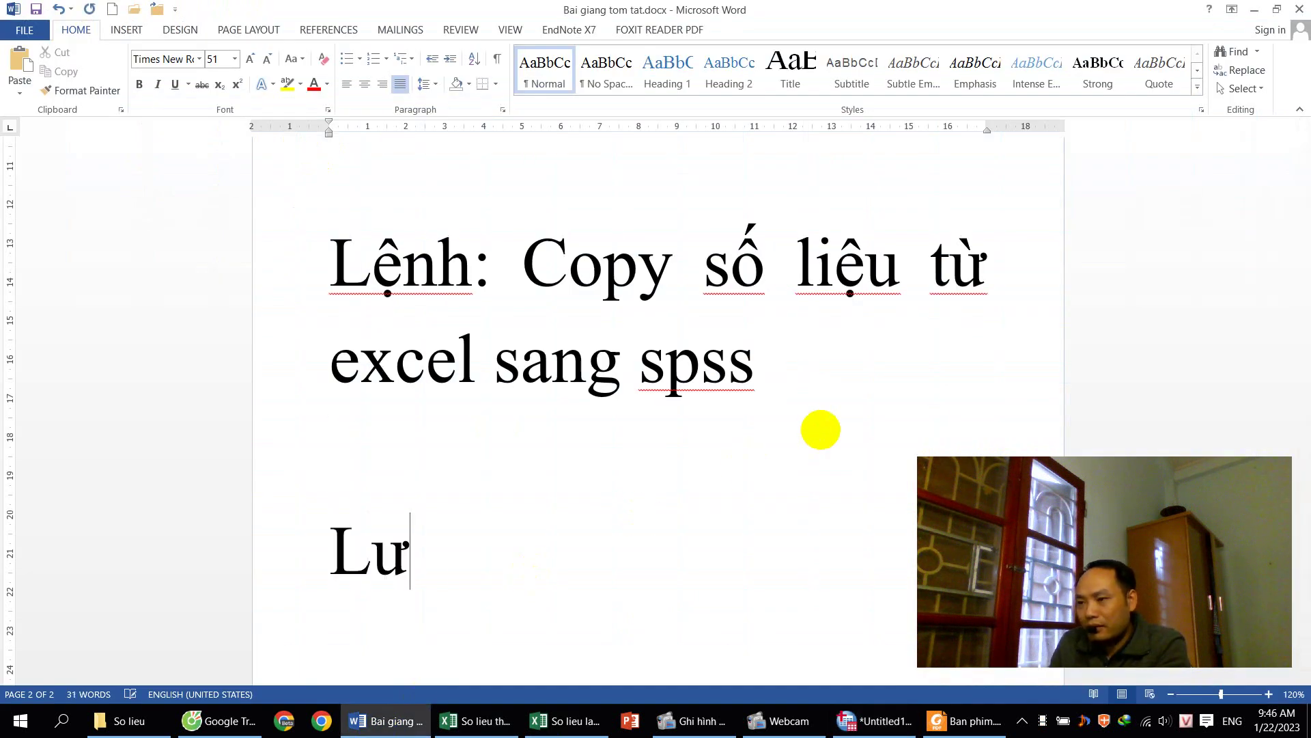
pyautogui.write('u ý: Tron')
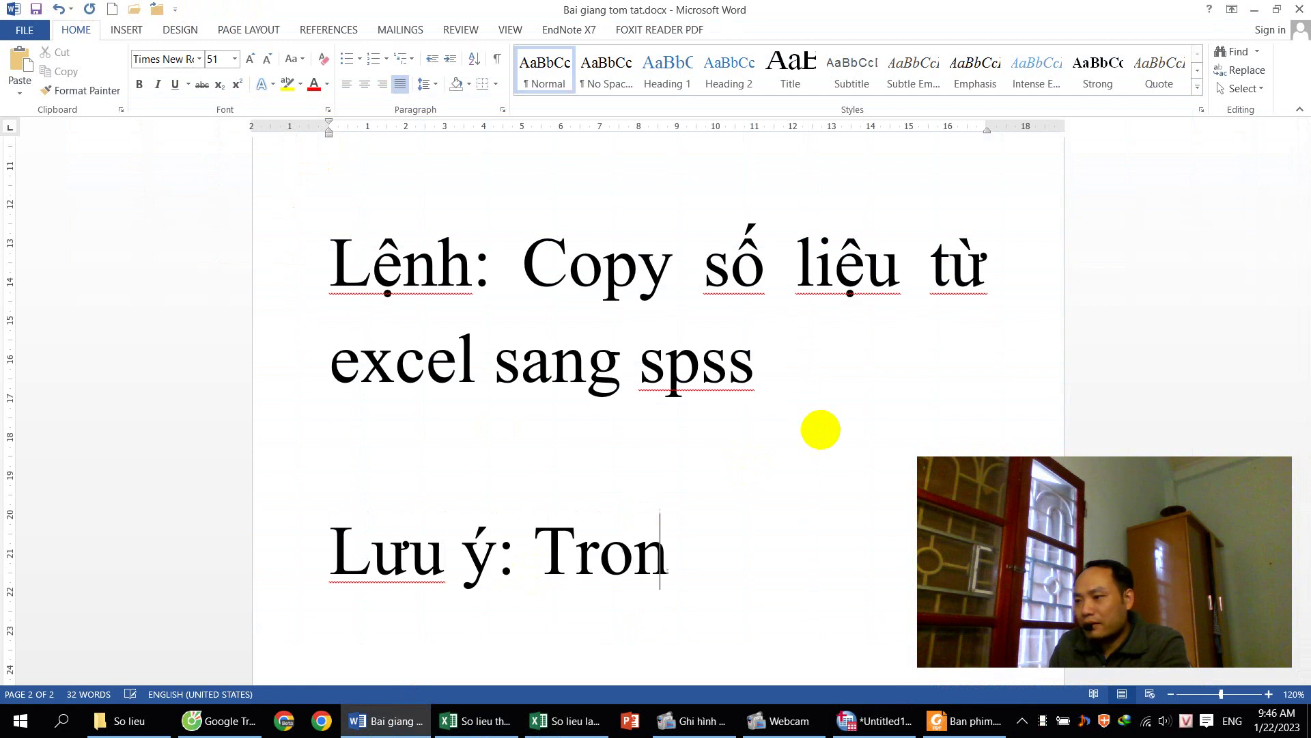
pyautogui.write('g spss')
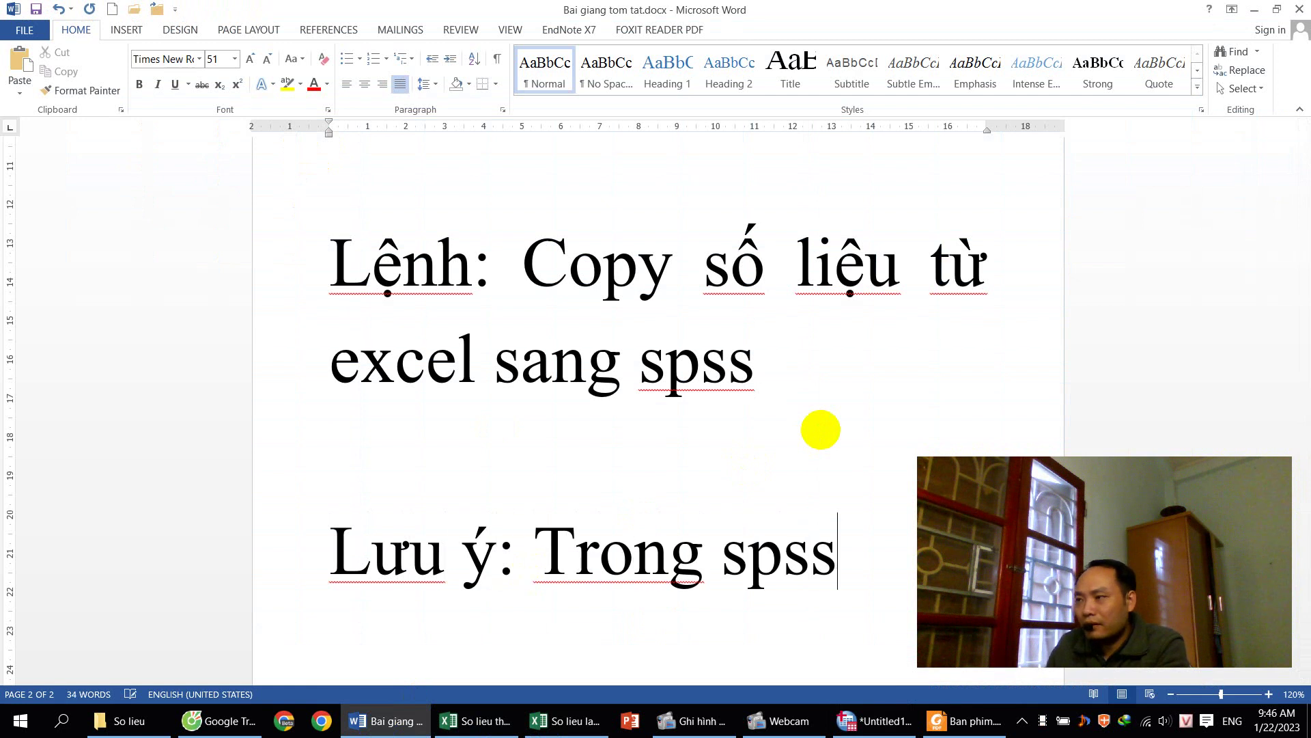
pyautogui.scroll(-2, 892, 375)
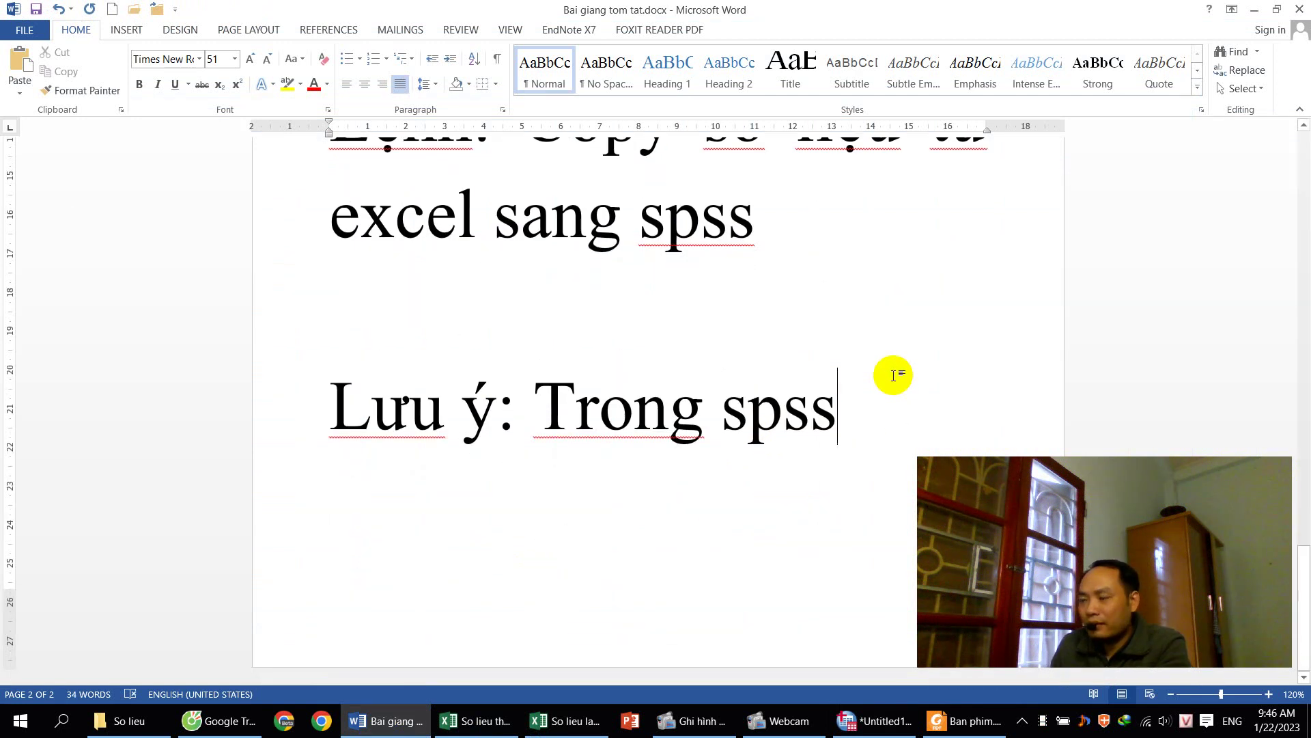
pyautogui.write(', không')
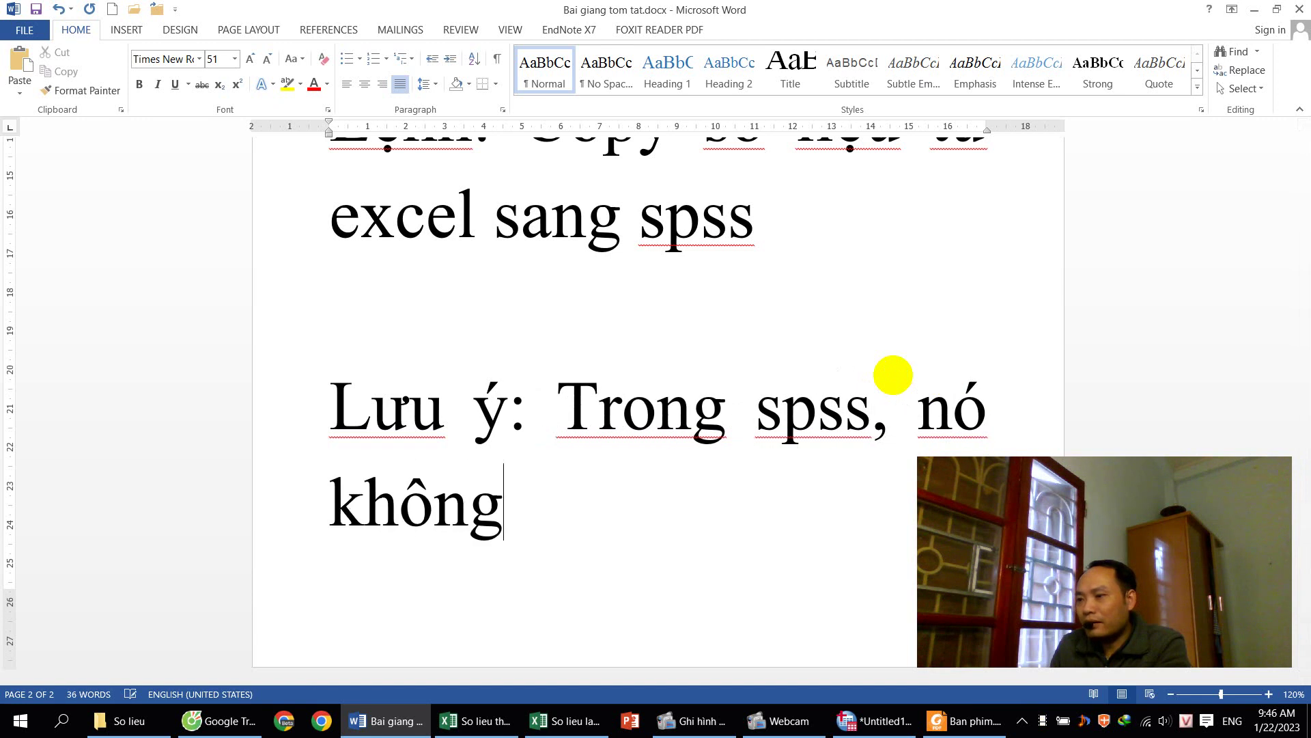
pyautogui.write(' hieển thị ')
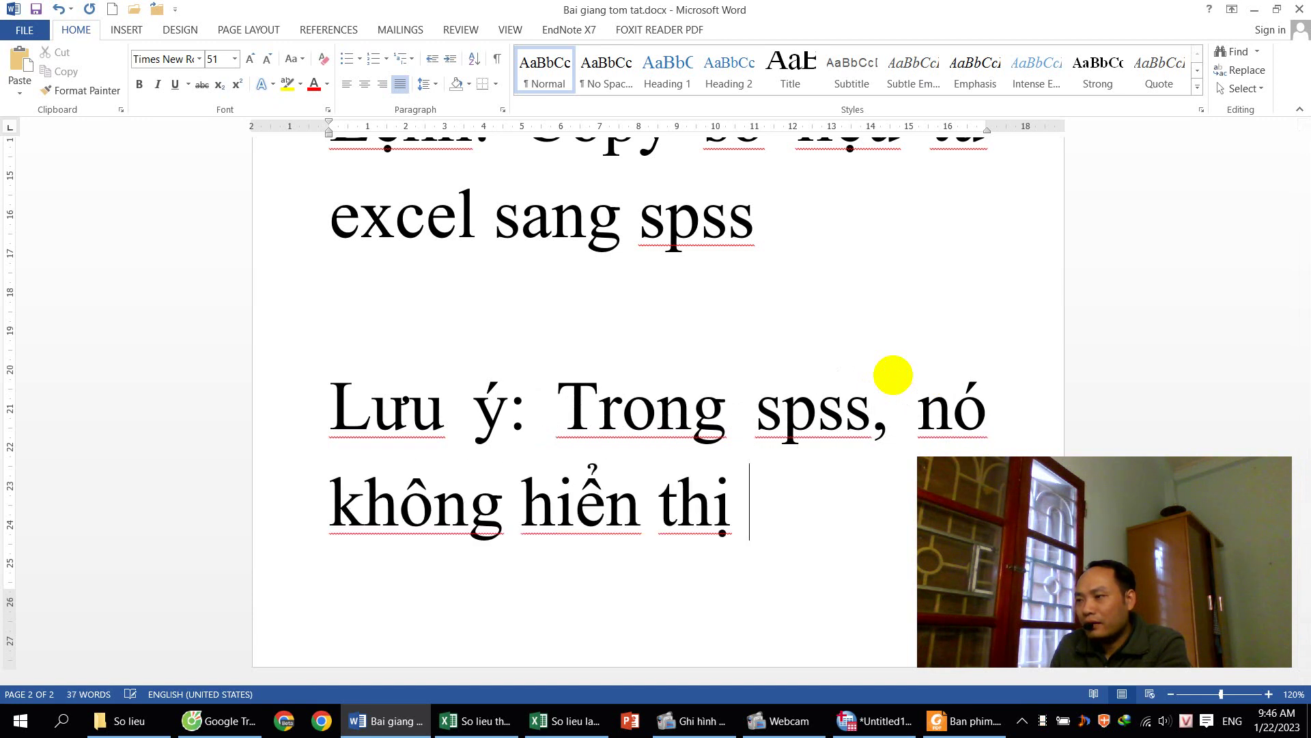
pyautogui.write('số 0,')
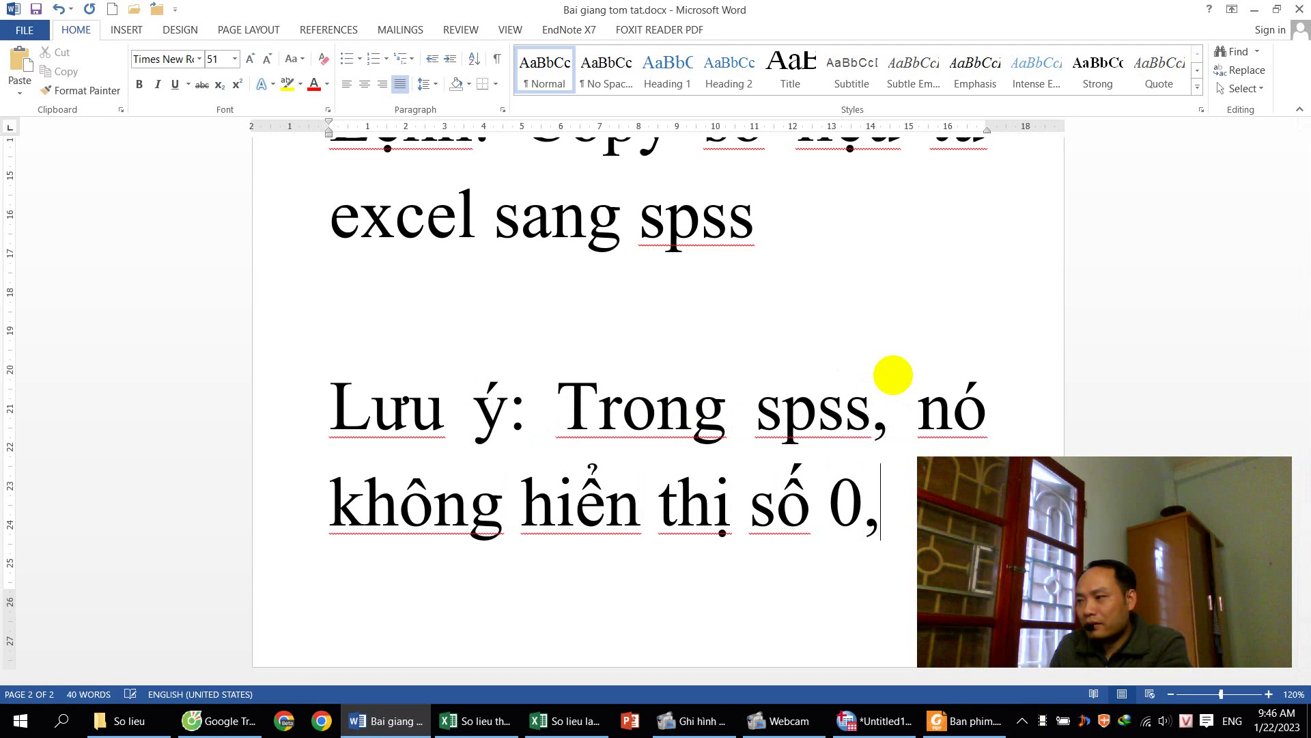
pyautogui.press('BackSpace')
pyautogui.write('trước ')
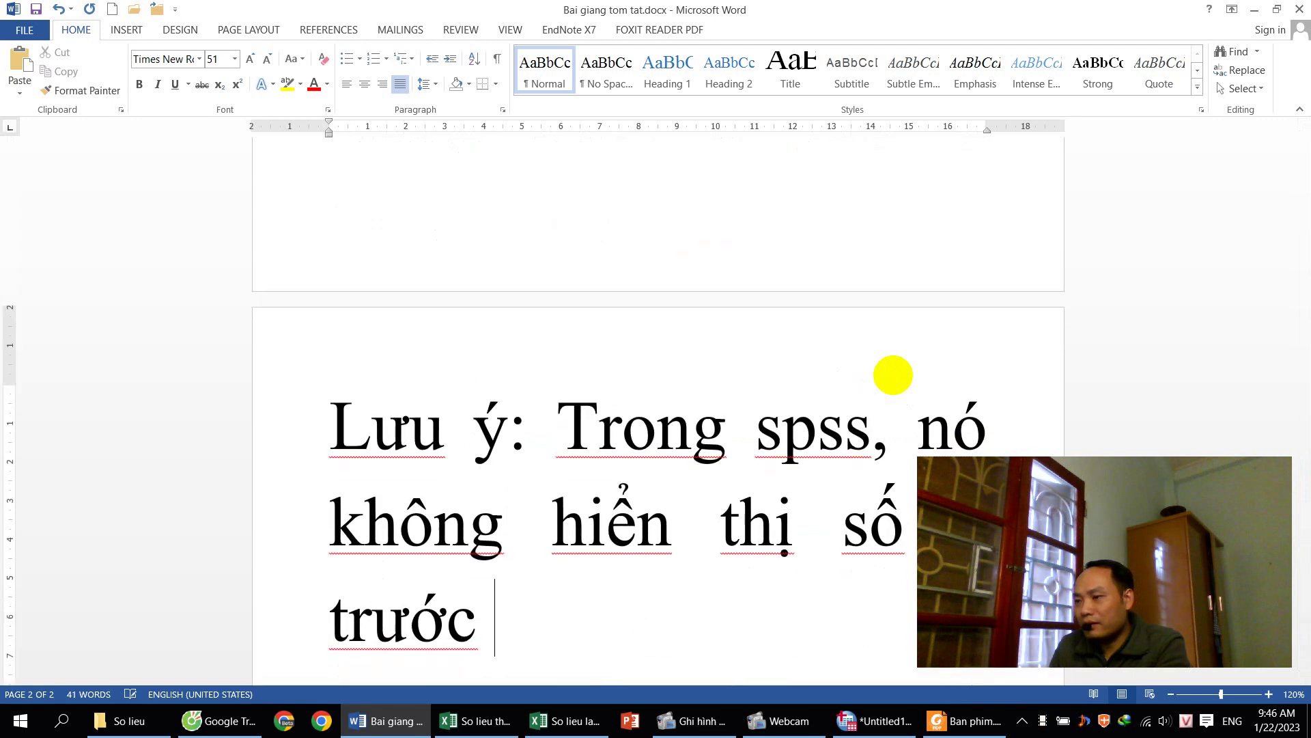
pyautogui.write('dấu .')
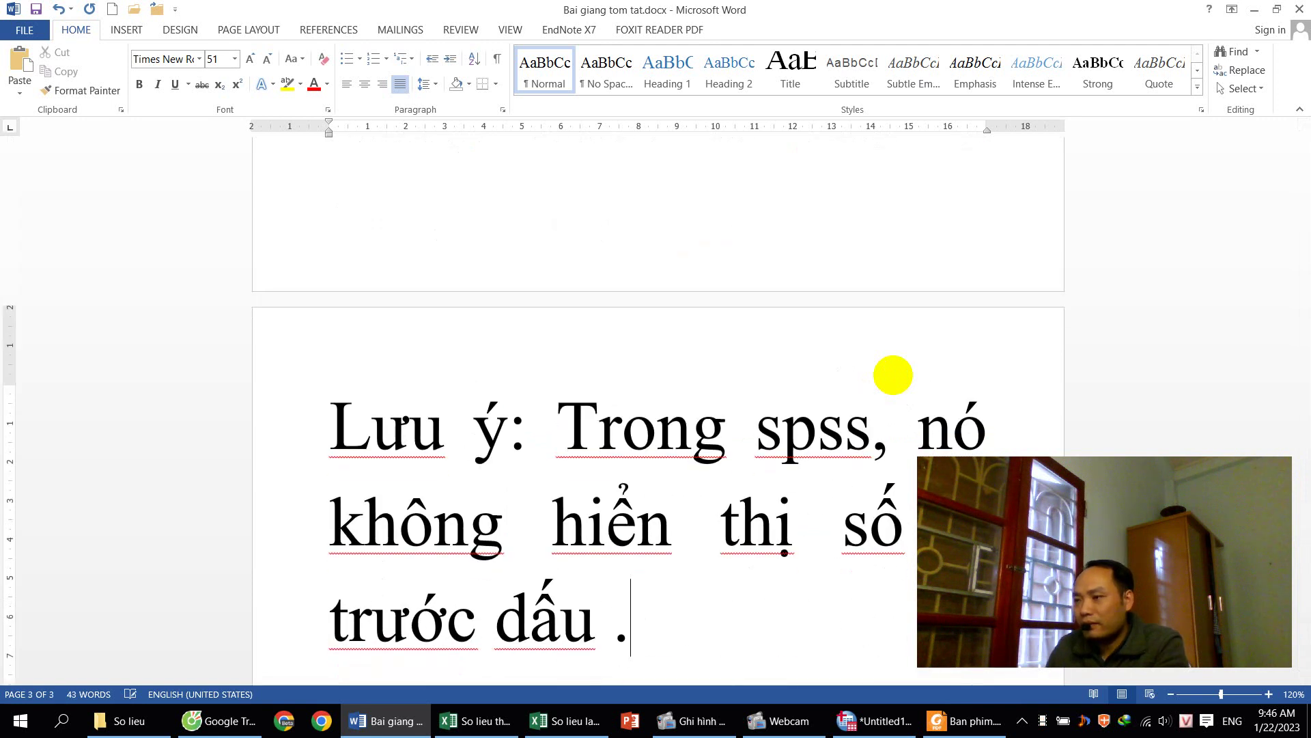
pyautogui.scroll(-1, 902, 374)
pyautogui.scroll(-3, 901, 375)
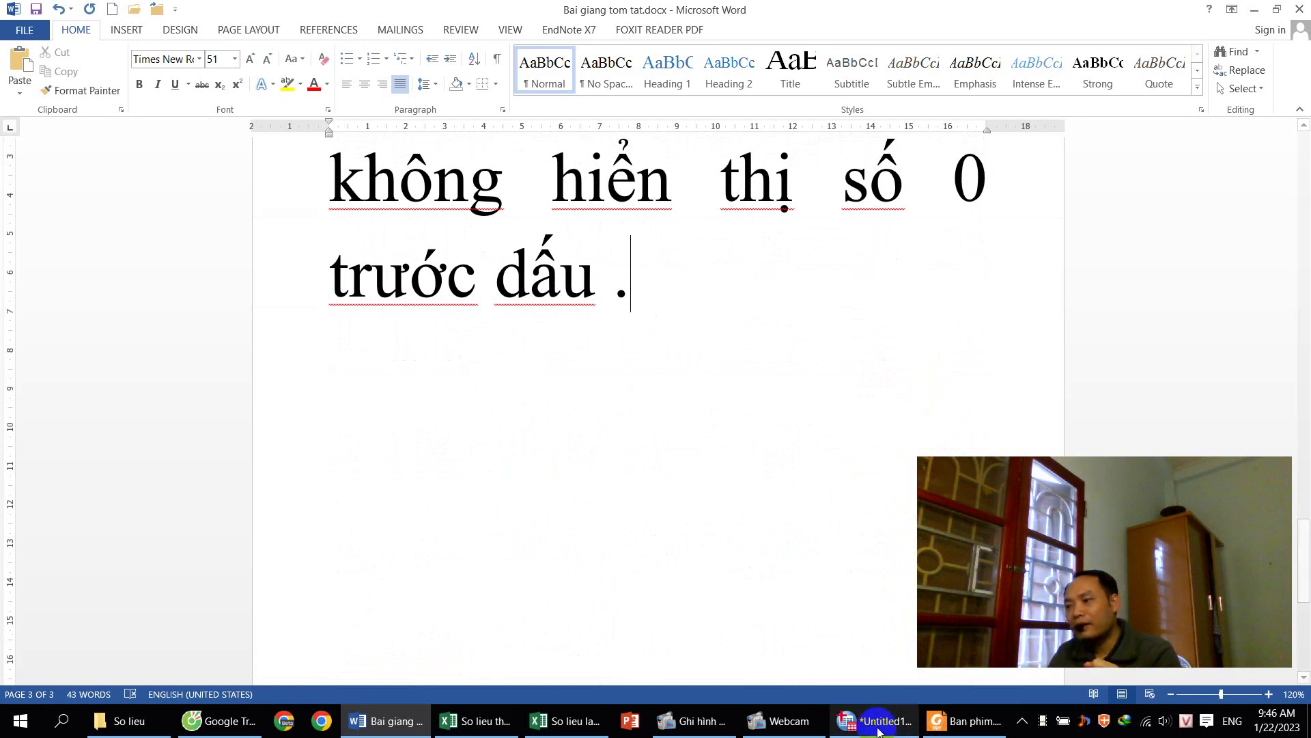
# - Examine in SPSS how the P2O5 values of cases 1, 2, 3 and 5 are written before the decimal point
pyautogui.click(845, 706)
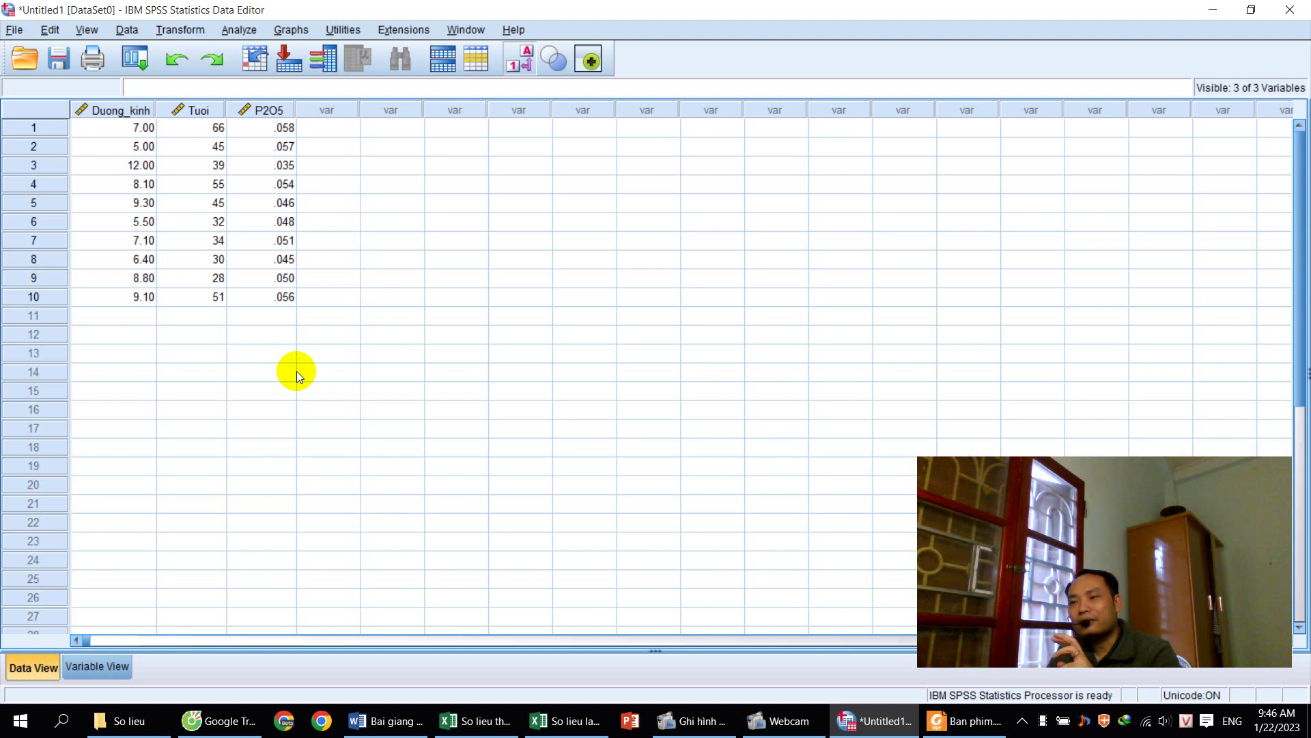
pyautogui.click(268, 130)
pyautogui.click(280, 130)
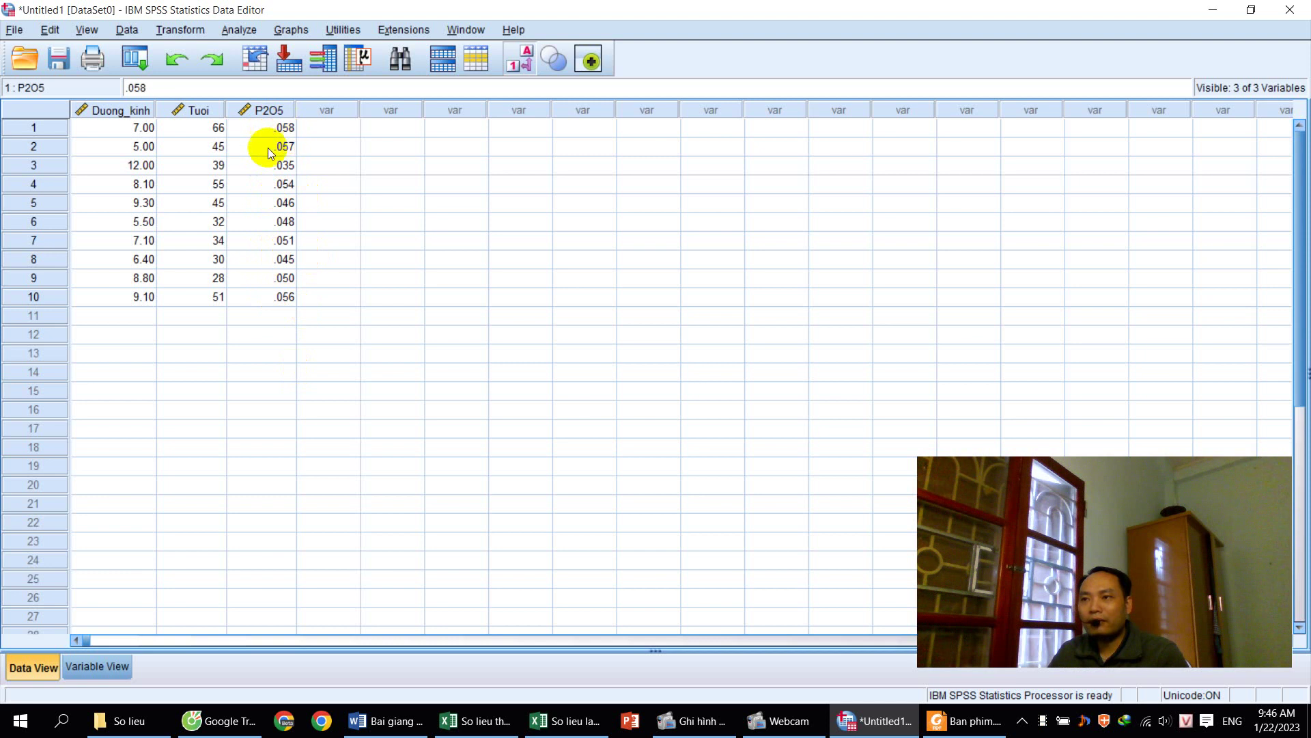
pyautogui.click(277, 148)
pyautogui.click(290, 143)
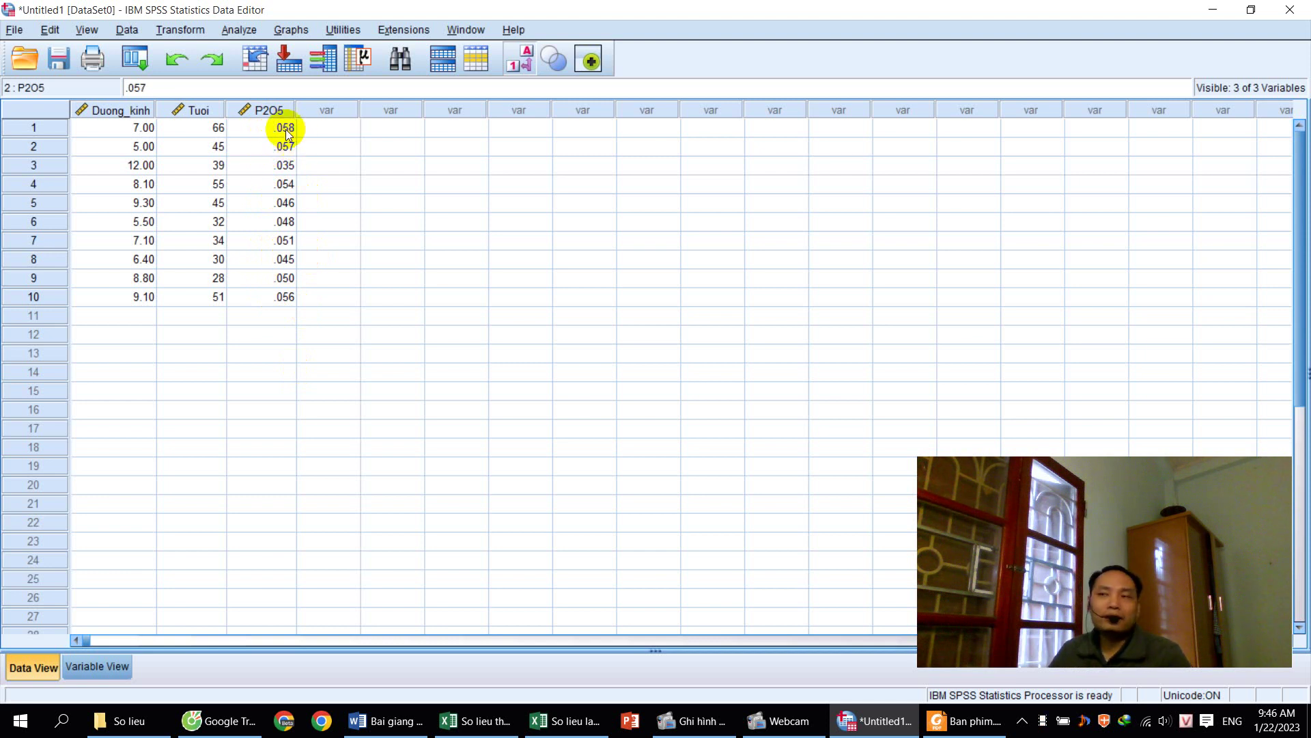
pyautogui.click(282, 130)
pyautogui.click(281, 131)
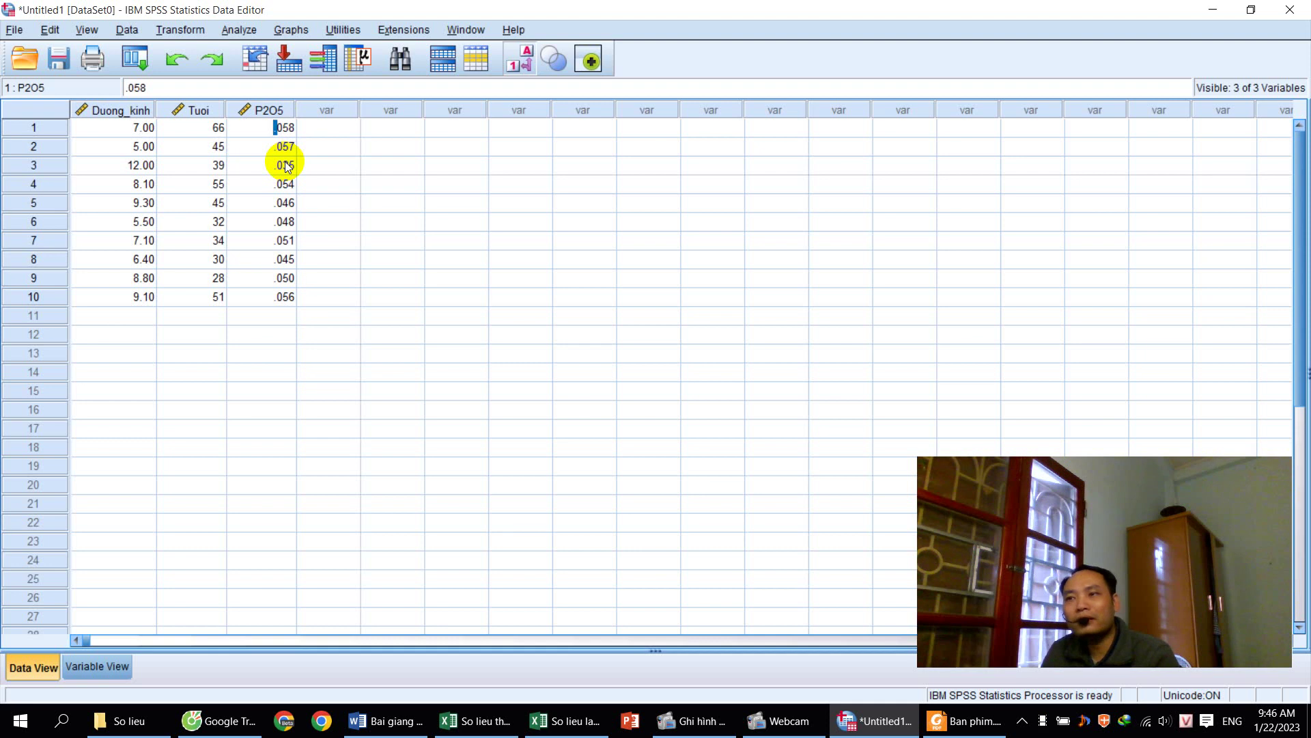
pyautogui.click(263, 146)
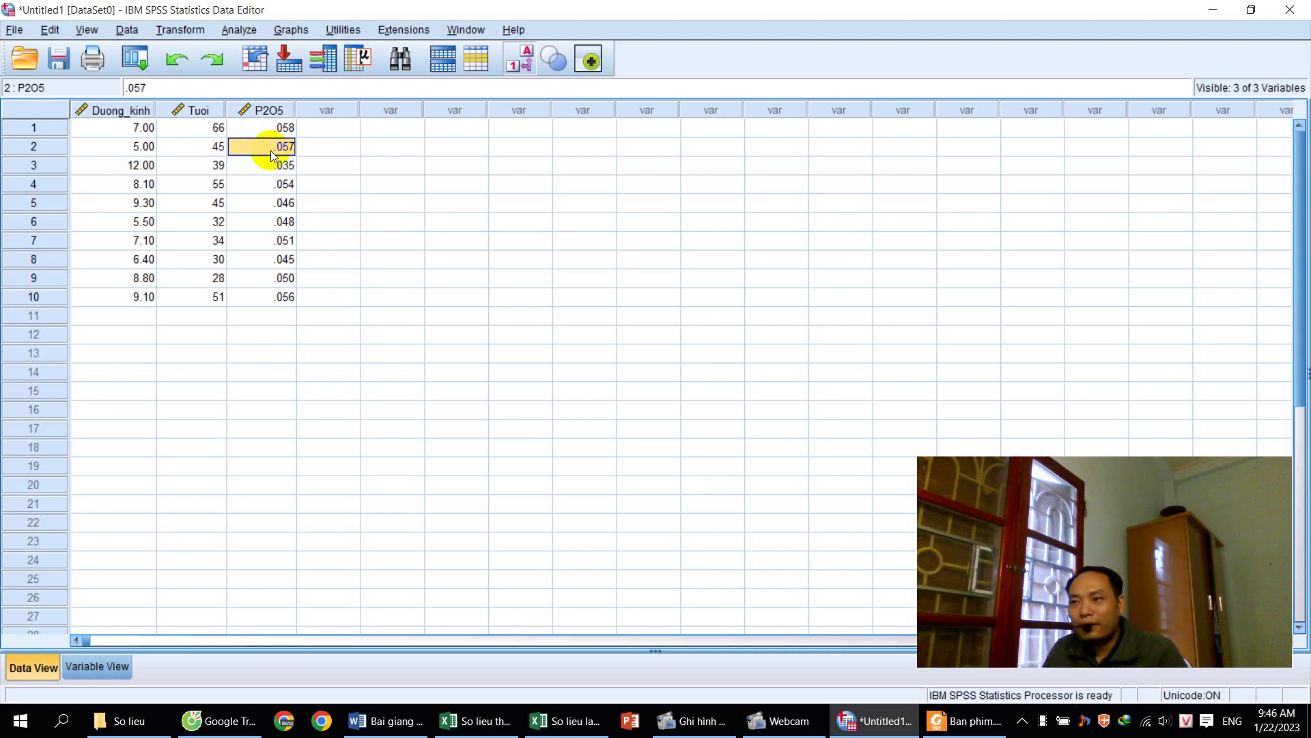
pyautogui.click(274, 164)
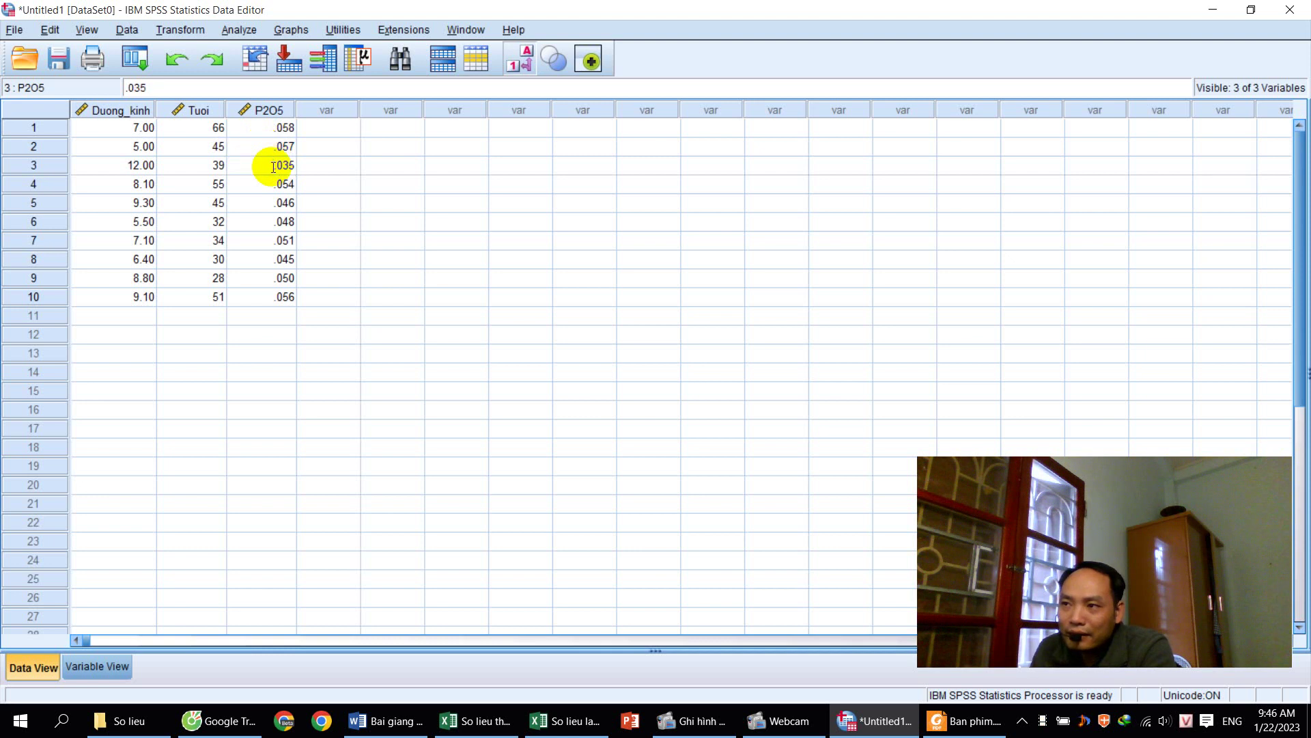
pyautogui.doubleClick(298, 166)
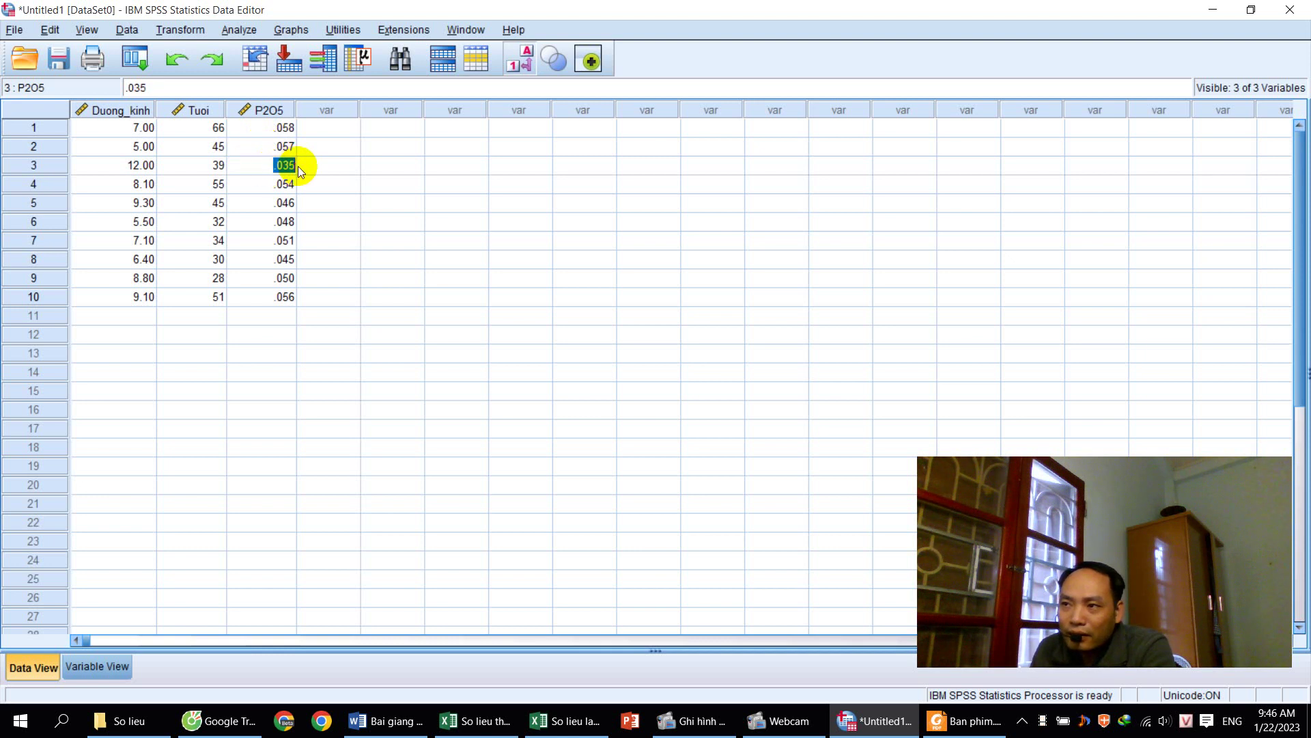
pyautogui.click(272, 165)
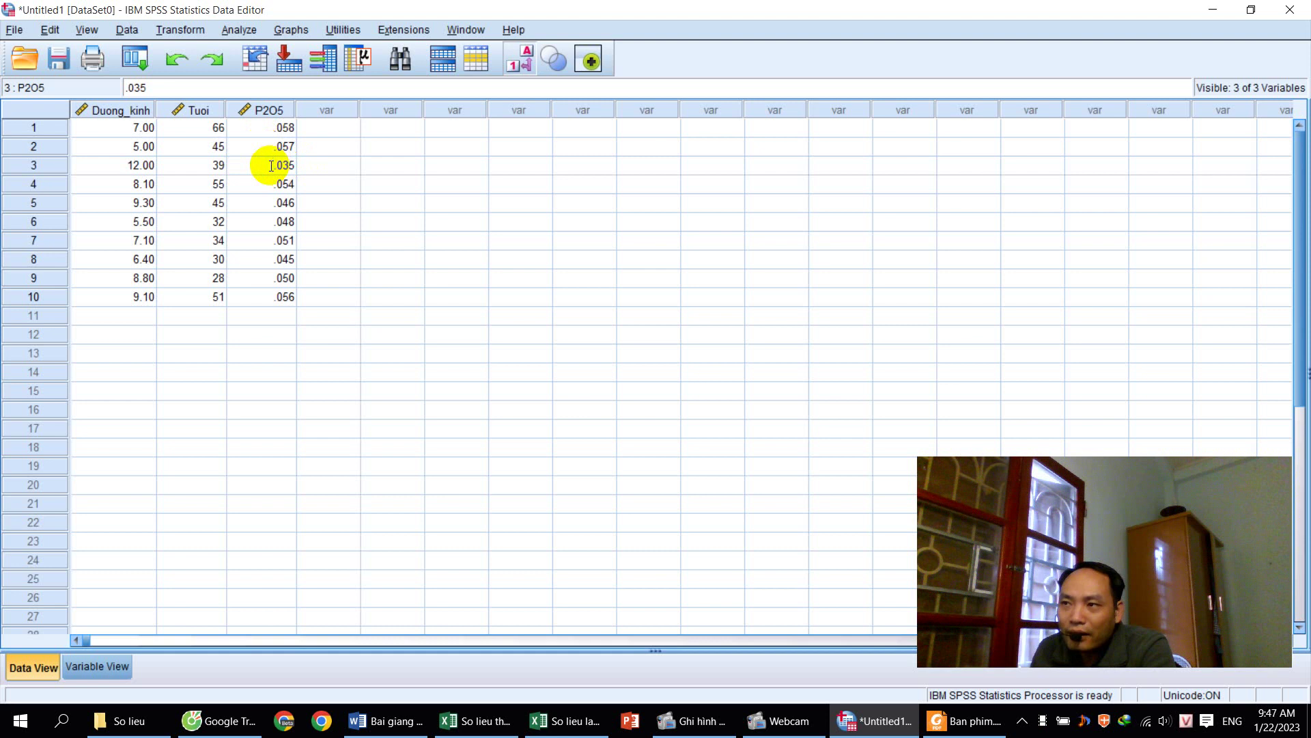
pyautogui.moveTo(272, 165); pyautogui.dragTo(306, 206)
pyautogui.click(267, 203)
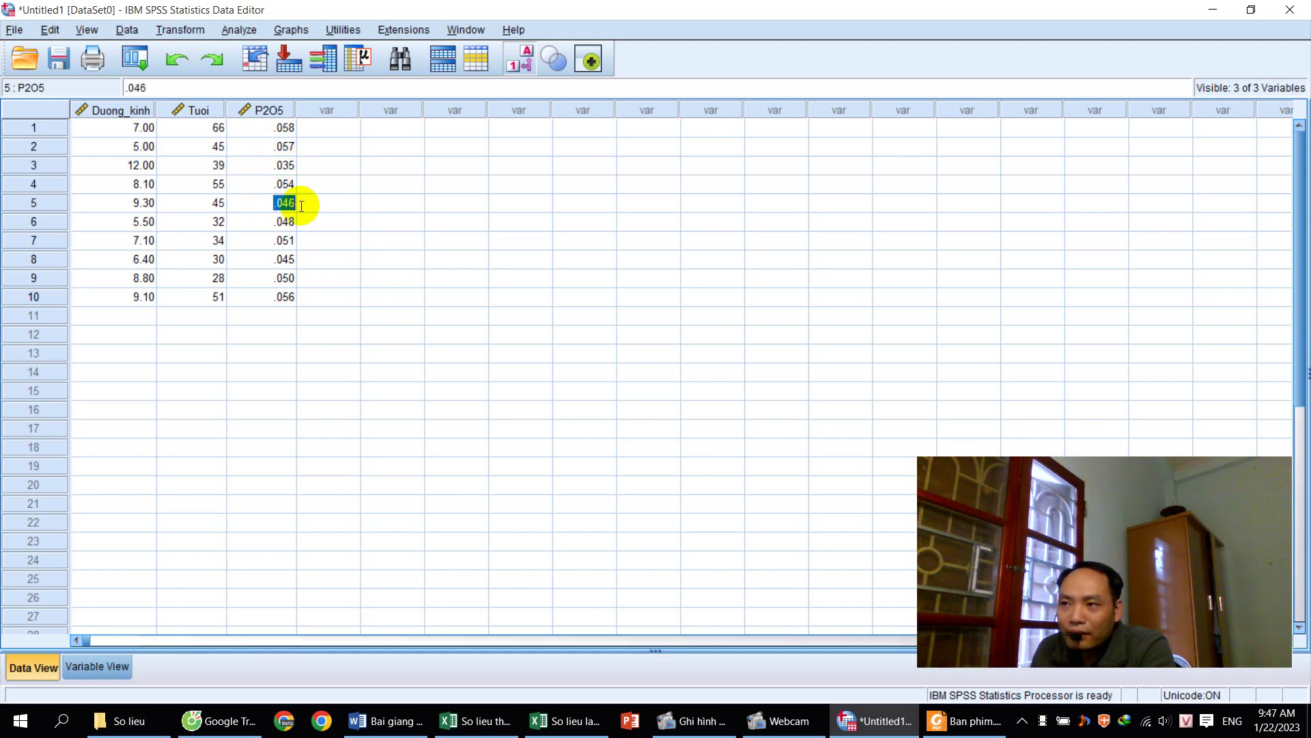
pyautogui.click(264, 203)
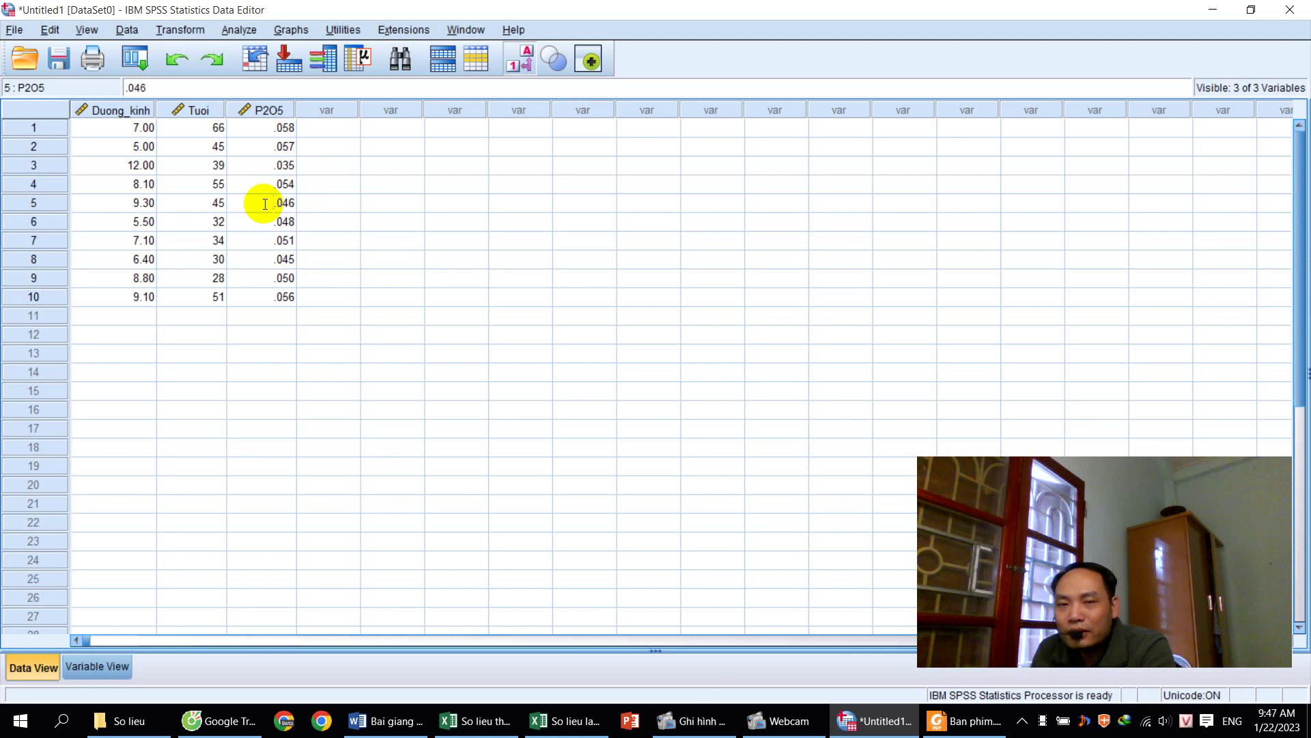
pyautogui.moveTo(265, 204); pyautogui.dragTo(335, 202)
# - Check the source P2O5% values in B8:B10 in Excel, and save the practice workbook before returning to SPSS
pyautogui.click(486, 721)
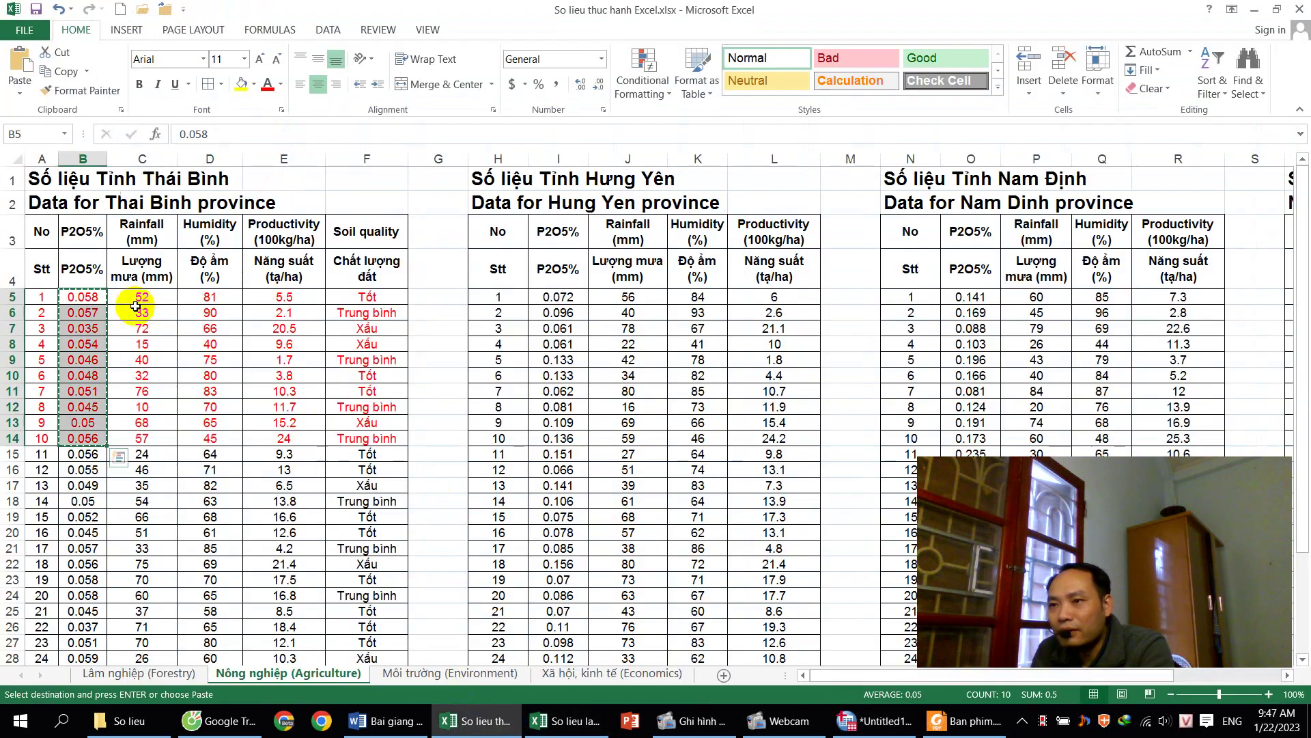
pyautogui.click(83, 343)
pyautogui.click(82, 359)
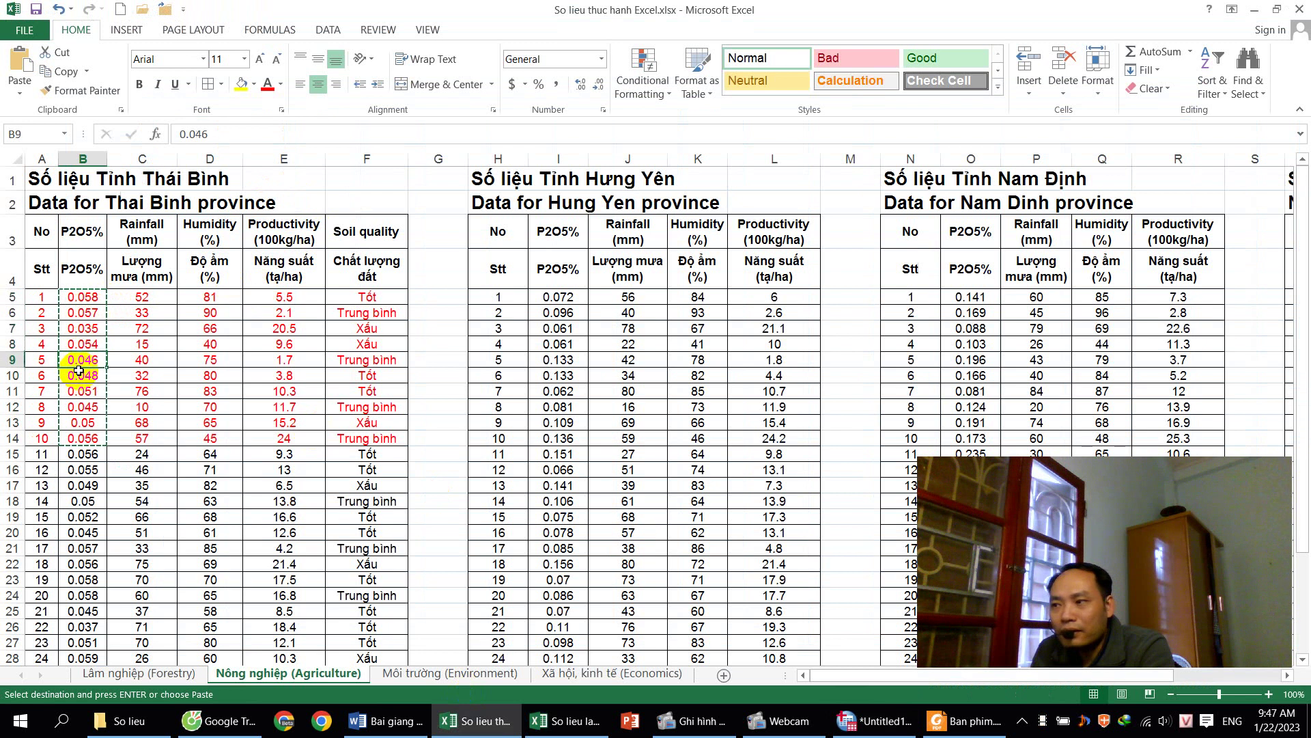
pyautogui.click(80, 374)
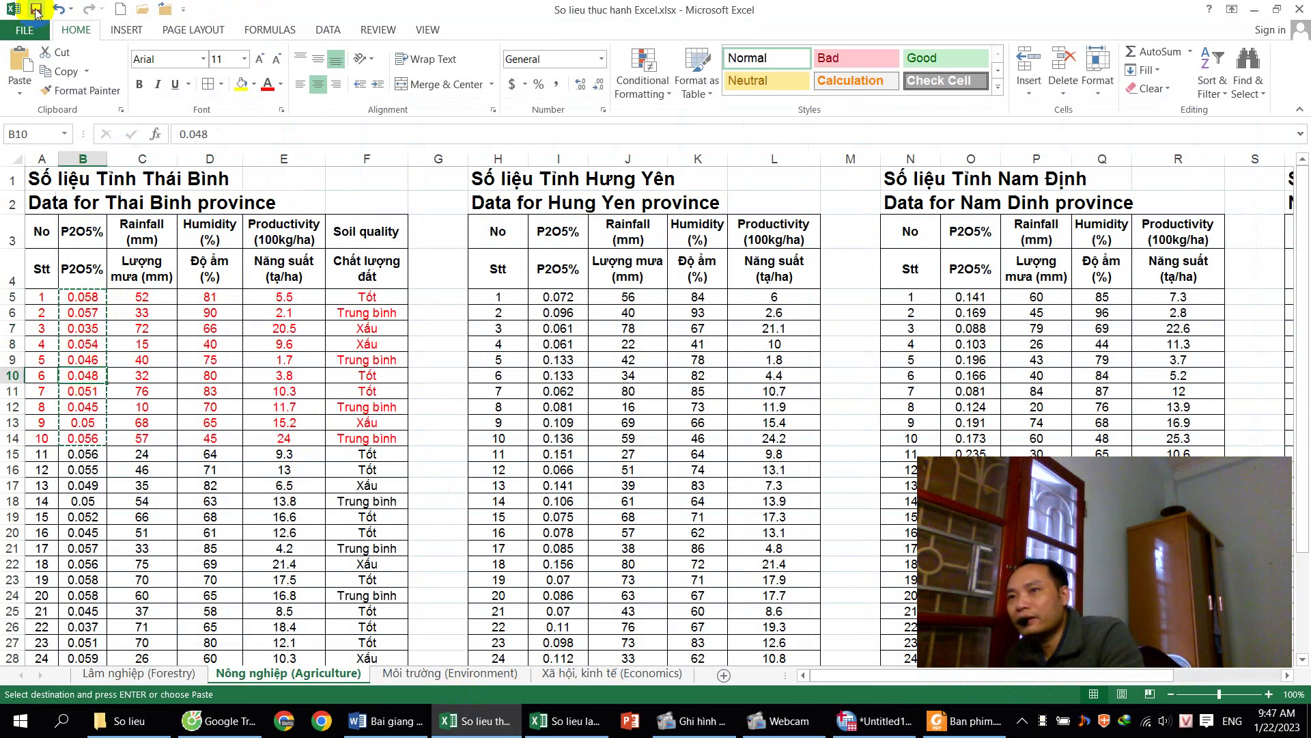
pyautogui.click(36, 9)
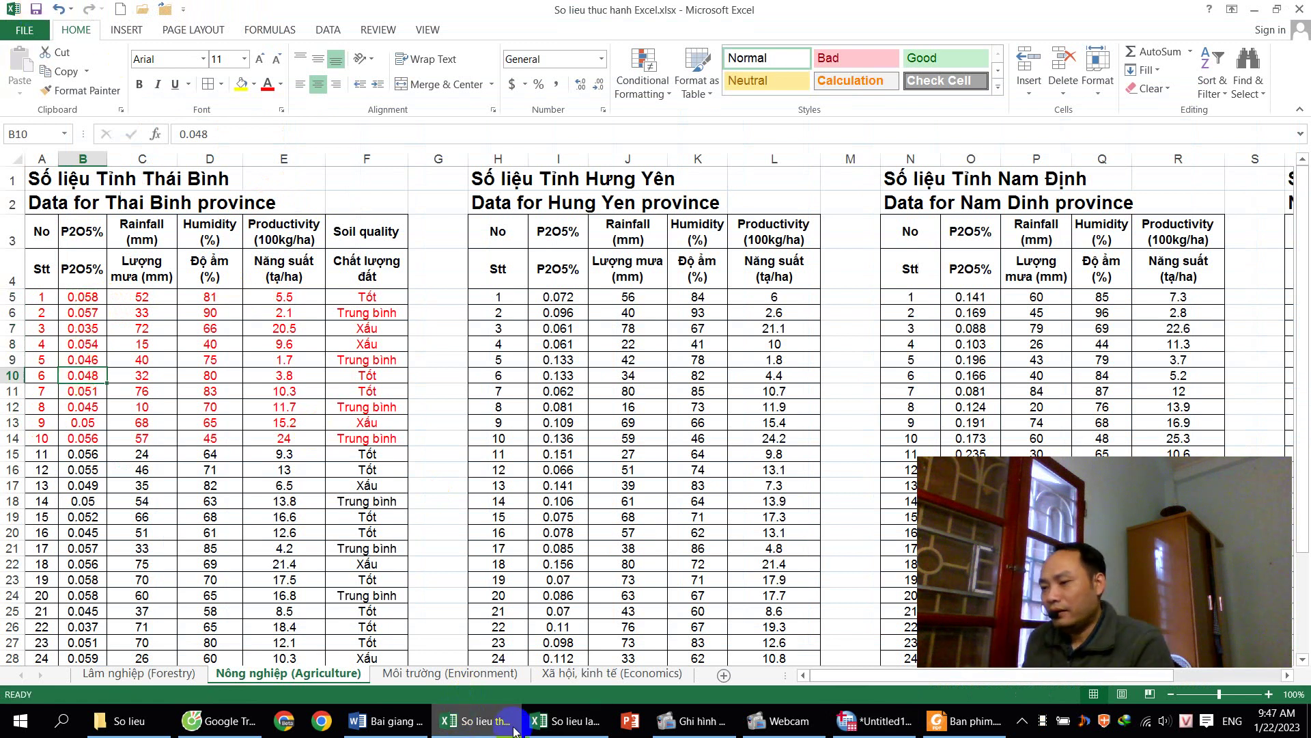
pyautogui.click(775, 722)
pyautogui.click(874, 721)
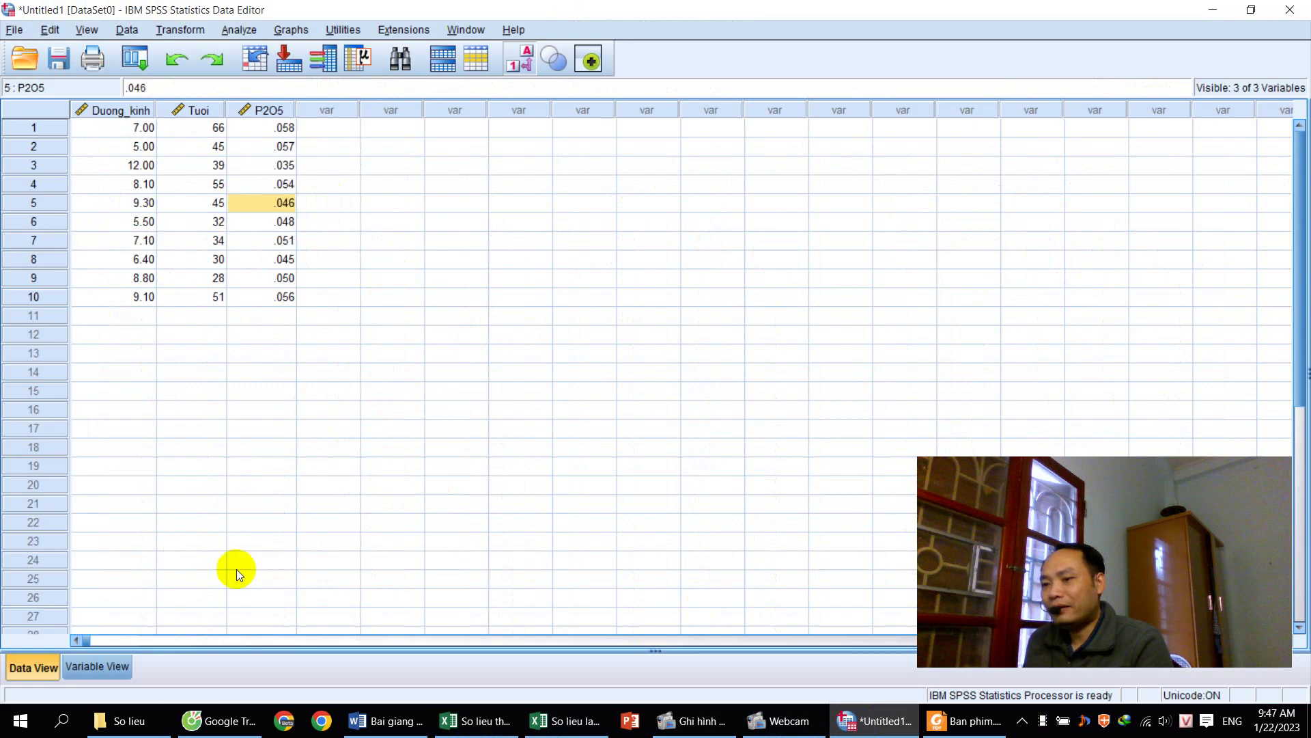
# - Review the definitions of the Duong_kinh, Tuoi and P2O5 variables and their entered values in the data sheet
pyautogui.click(98, 669)
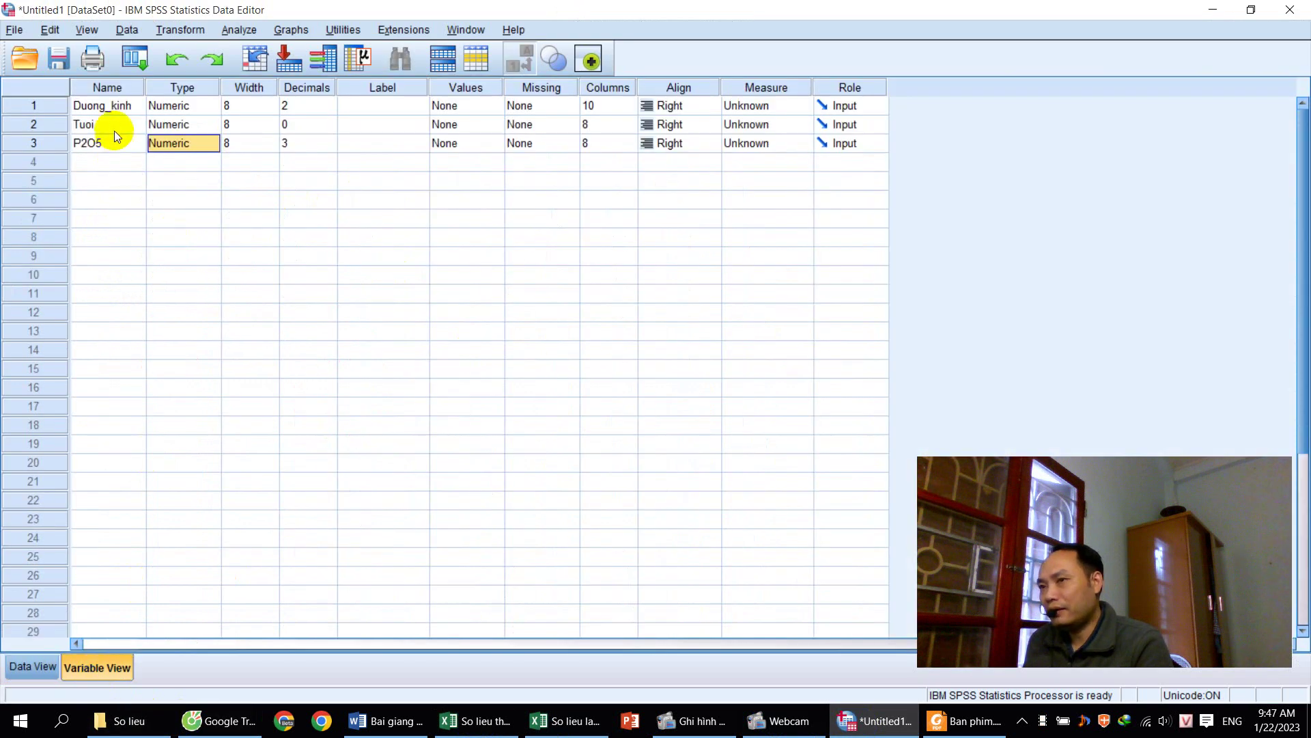
pyautogui.click(113, 108)
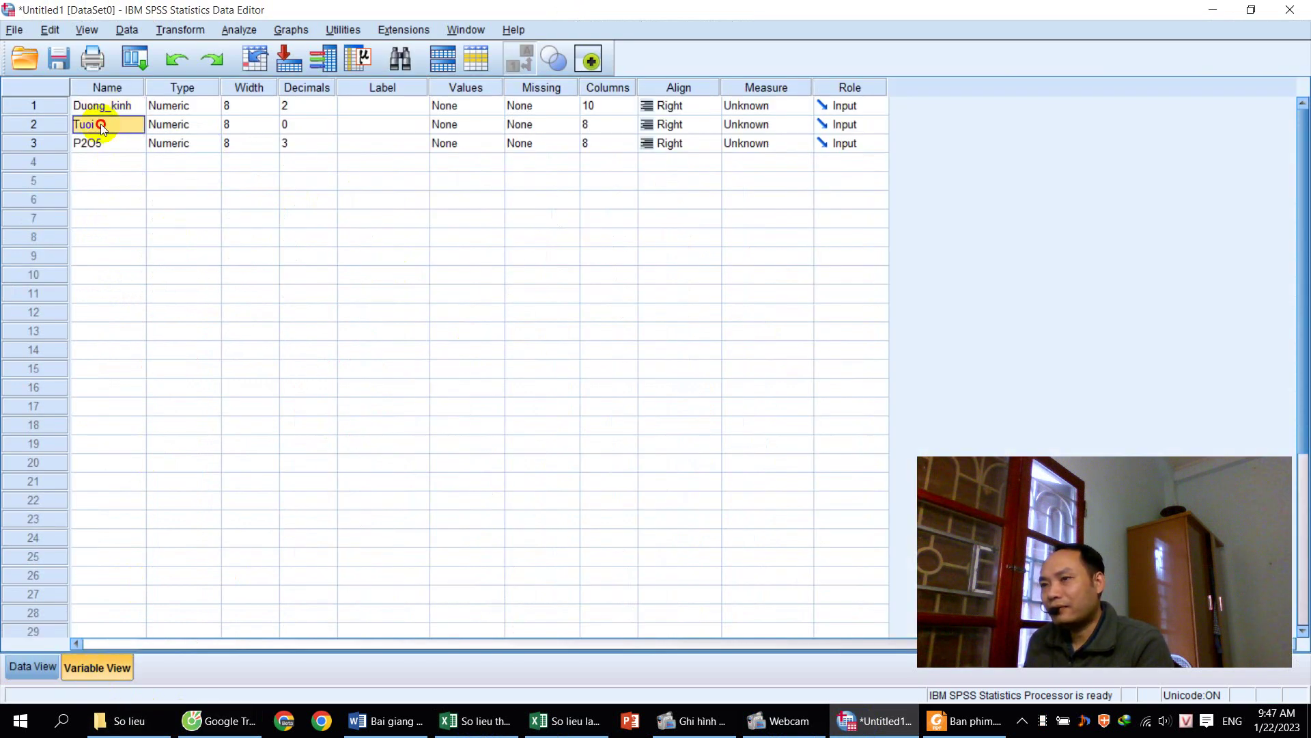
pyautogui.press('Down')
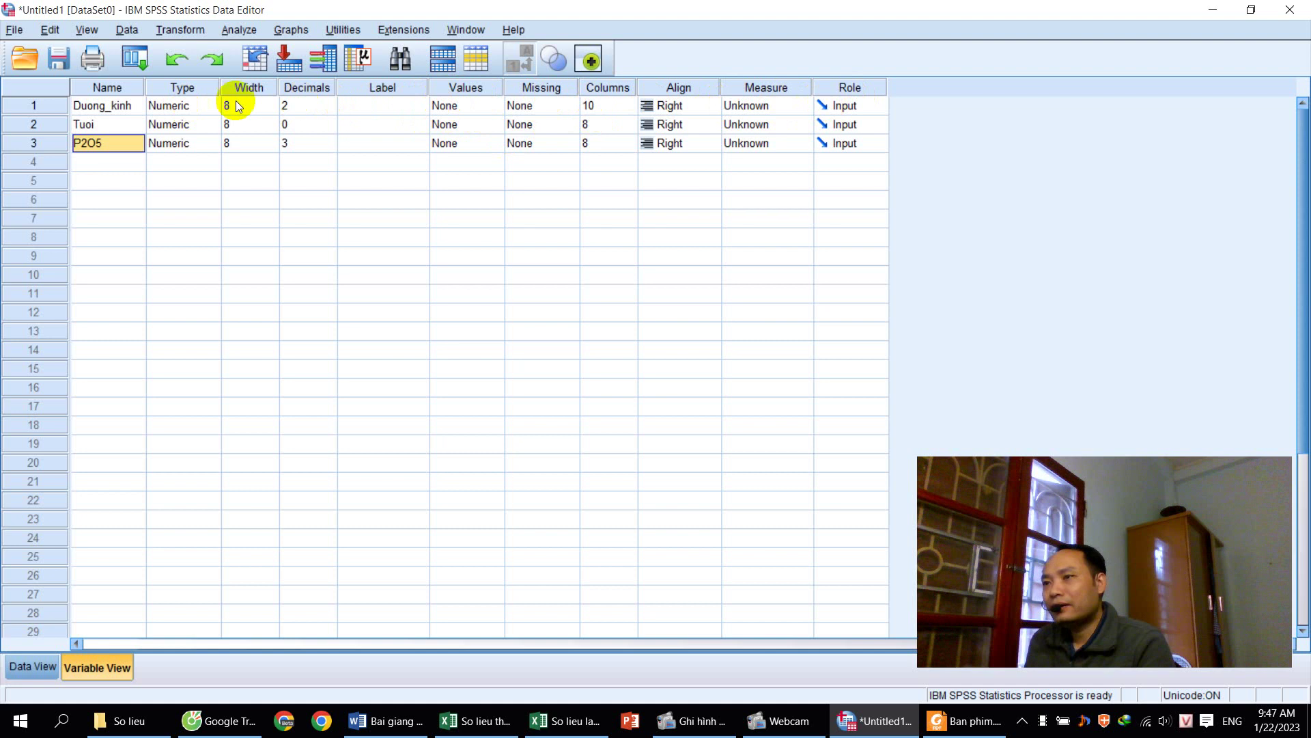
pyautogui.click(20, 665)
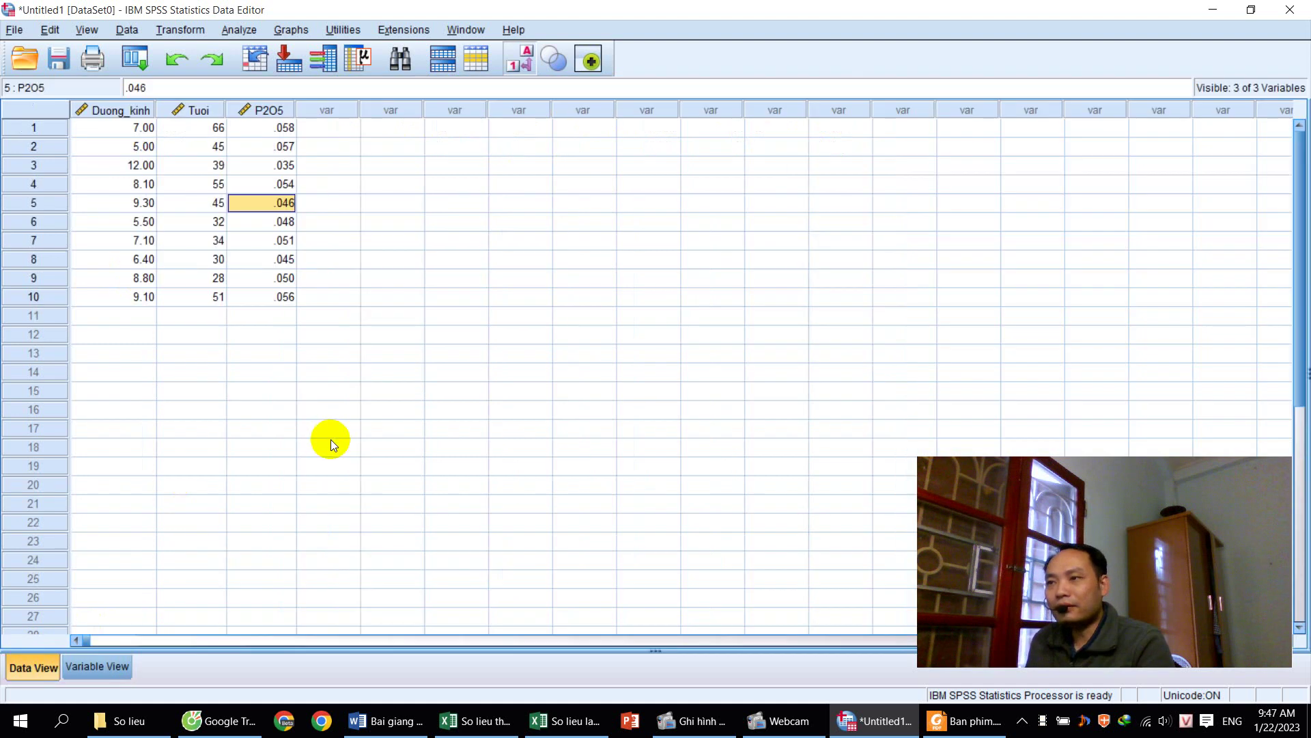
pyautogui.click(262, 131)
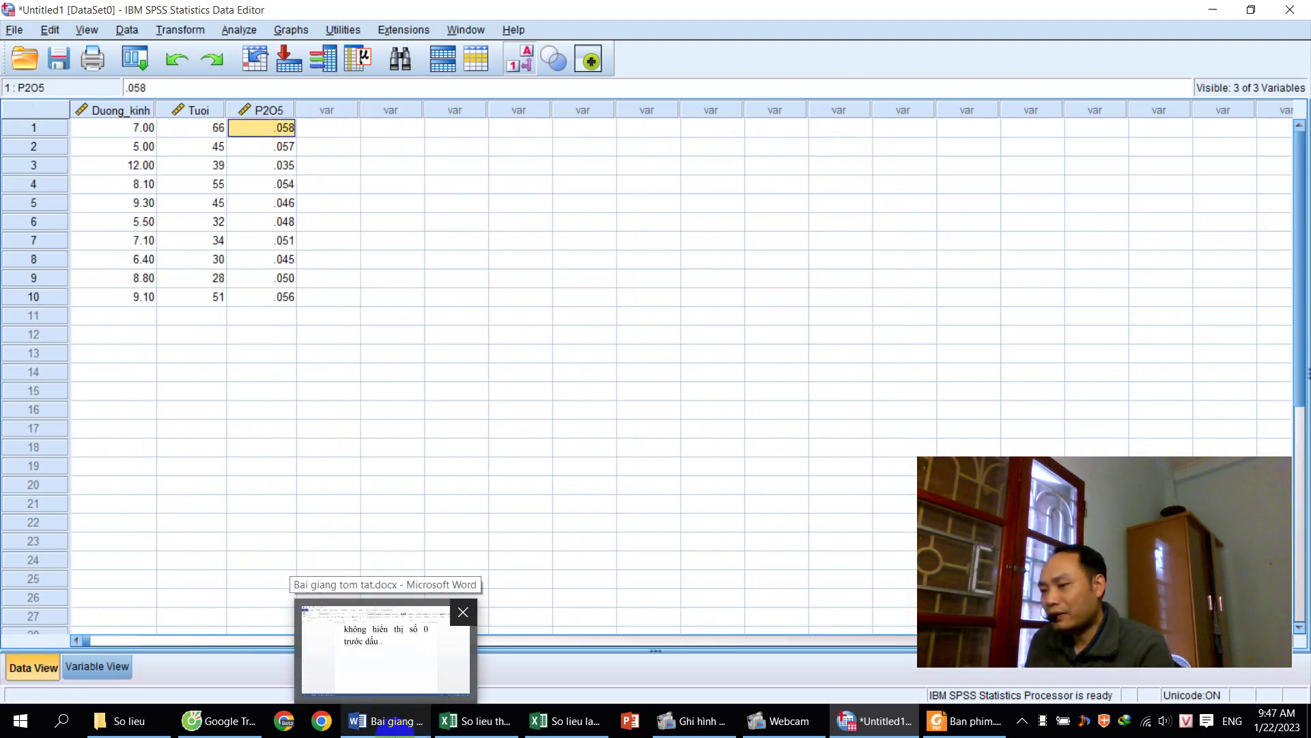
# - Add the heading "Lệnh: Lưu file số liệu trong spss" below the zero-display note in the Word lecture summary
pyautogui.click(393, 722)
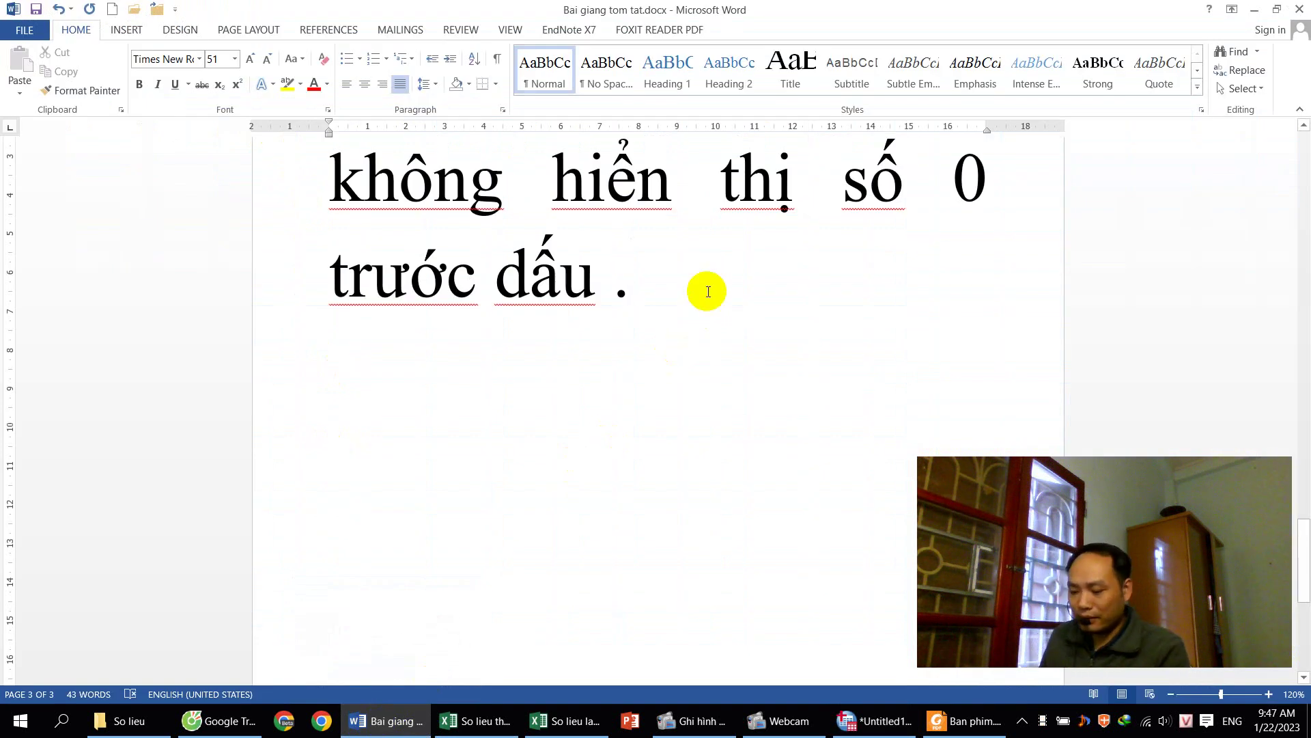
pyautogui.scroll(1, 708, 292)
pyautogui.scroll(-3, 708, 292)
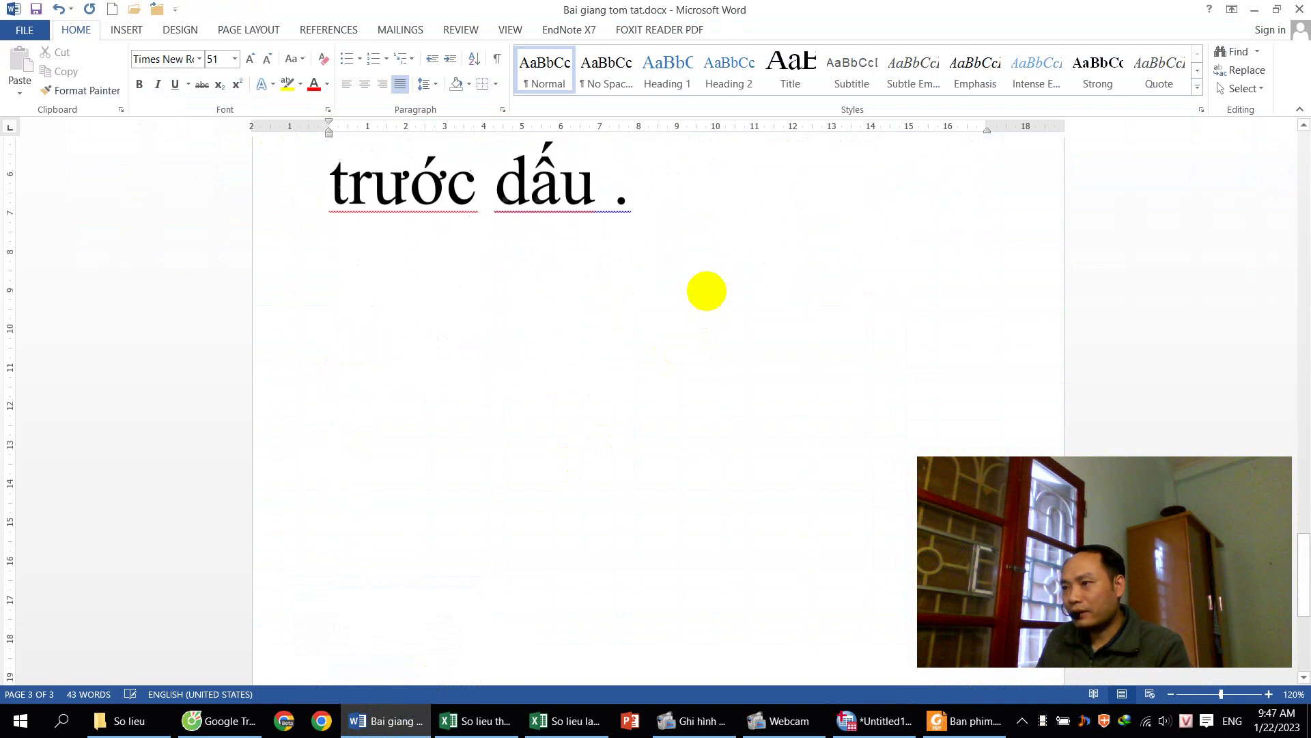
pyautogui.press('Return')
pyautogui.press('Return')
pyautogui.write('Lệnh')
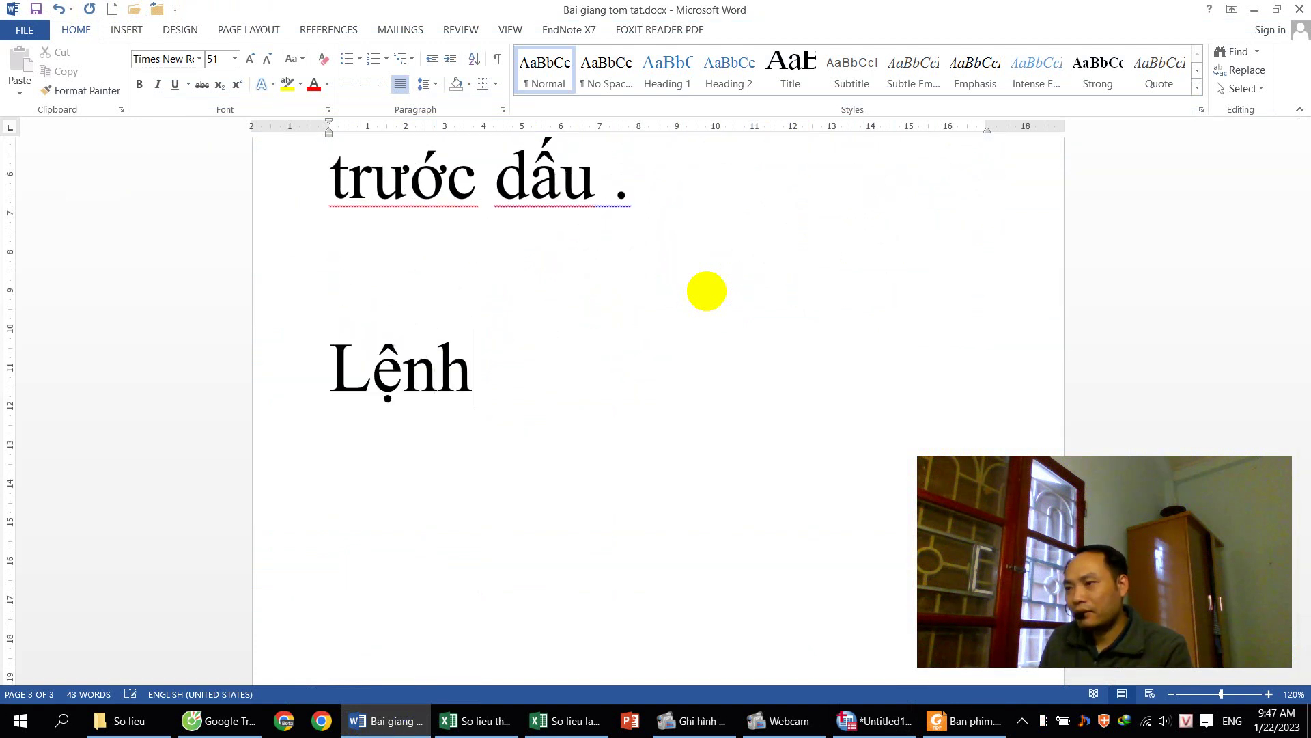
pyautogui.write(': Lưu fi')
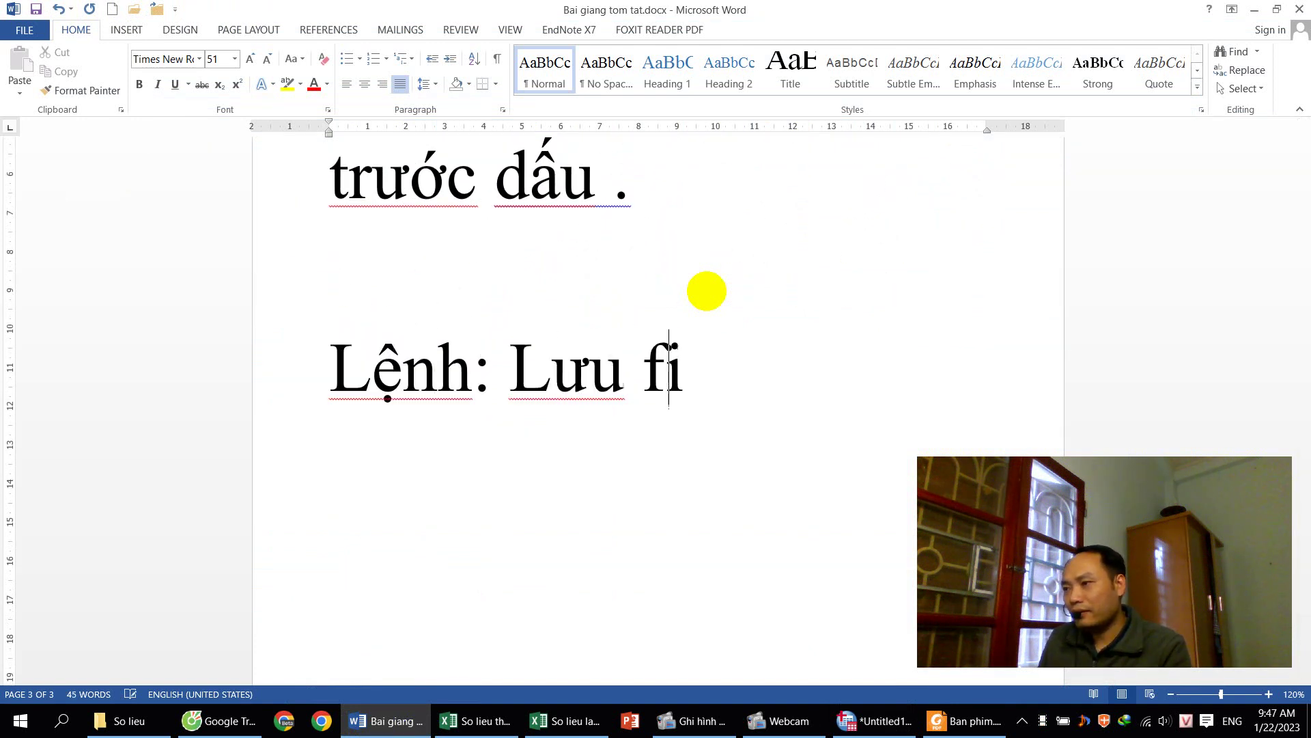
pyautogui.write('le số ')
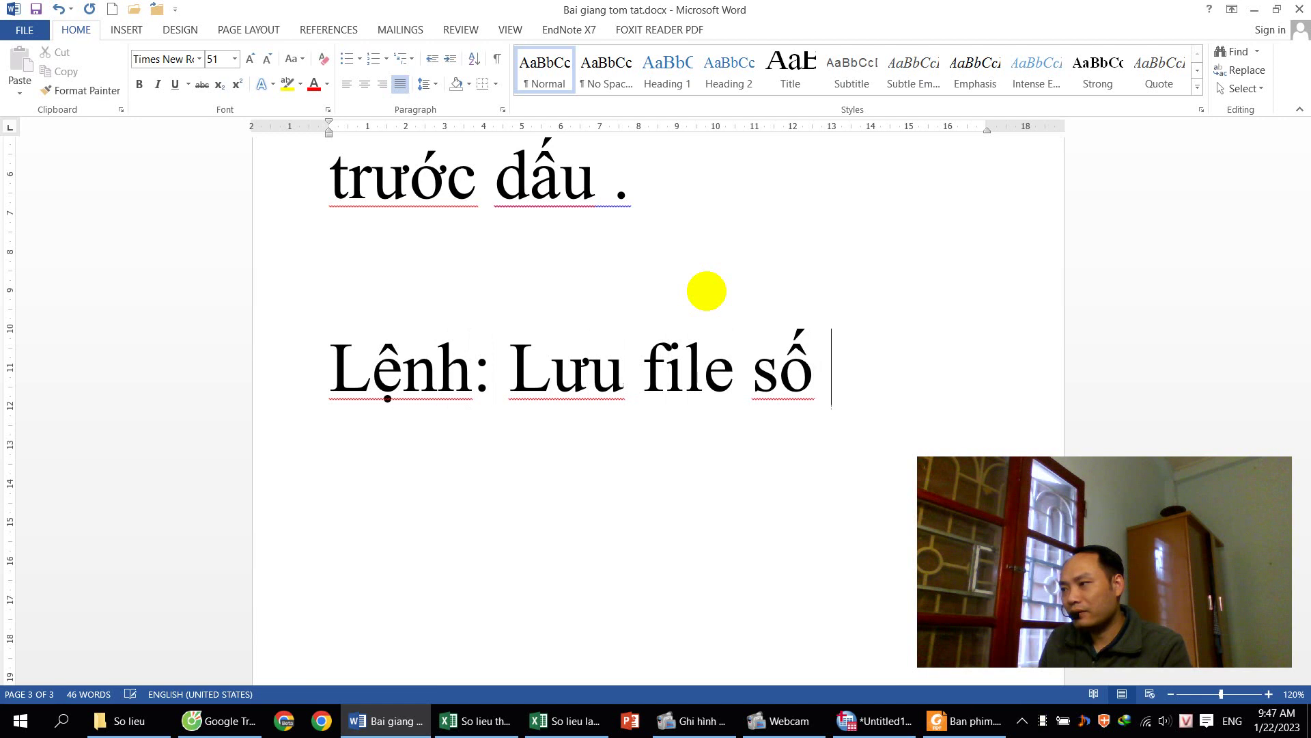
pyautogui.write('liệu trong')
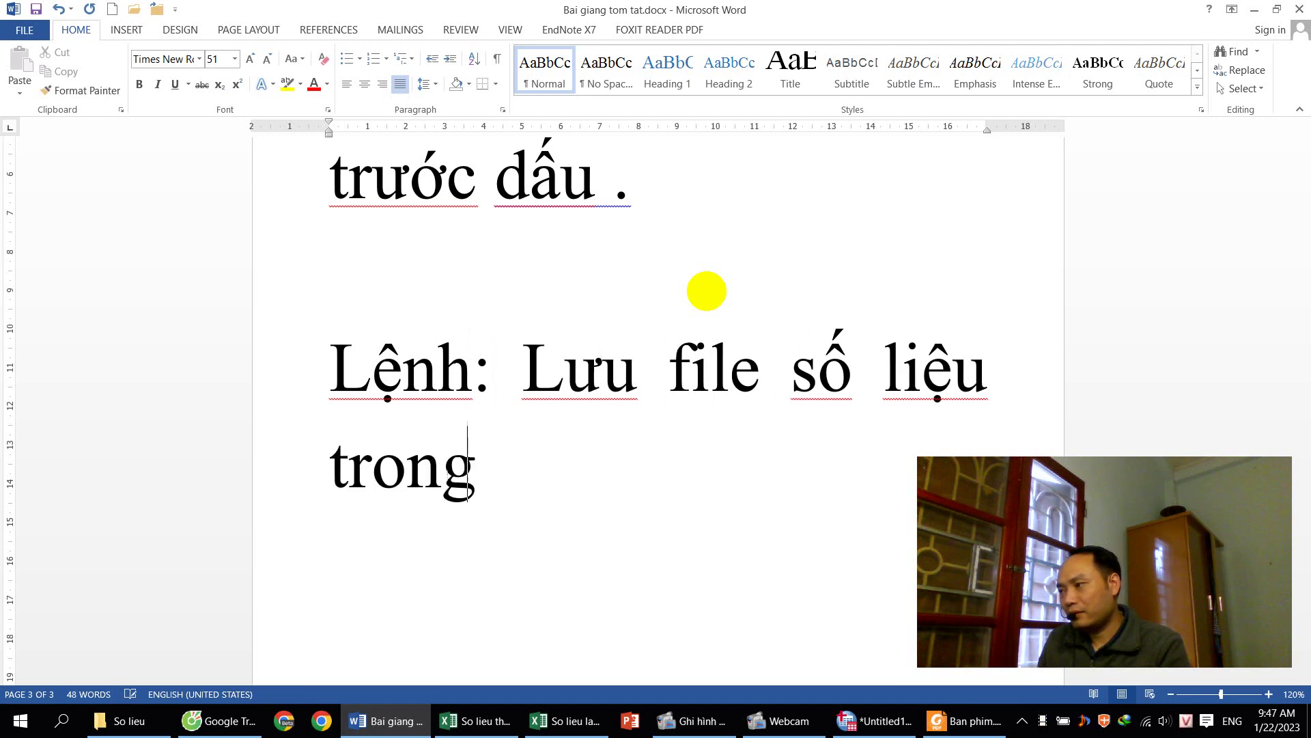
pyautogui.write(' spss')
pyautogui.scroll(-2, 706, 291)
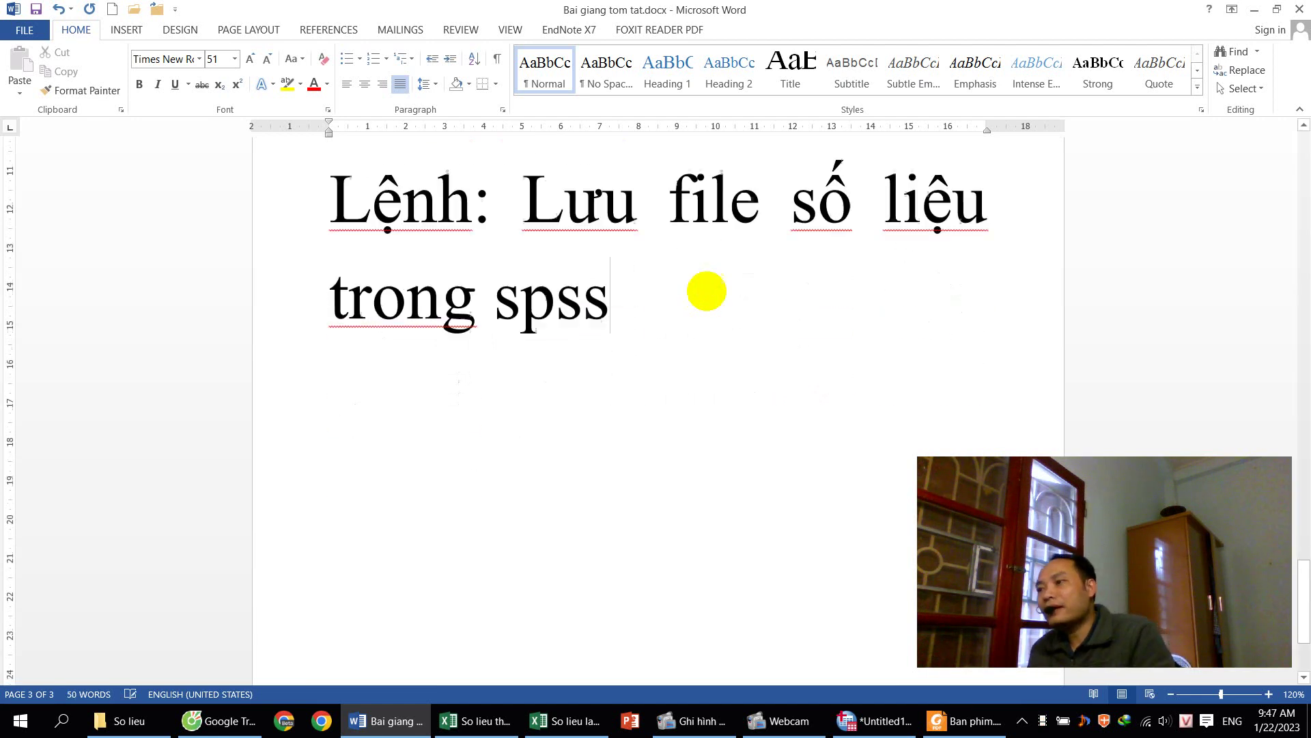
pyautogui.scroll(1, 707, 291)
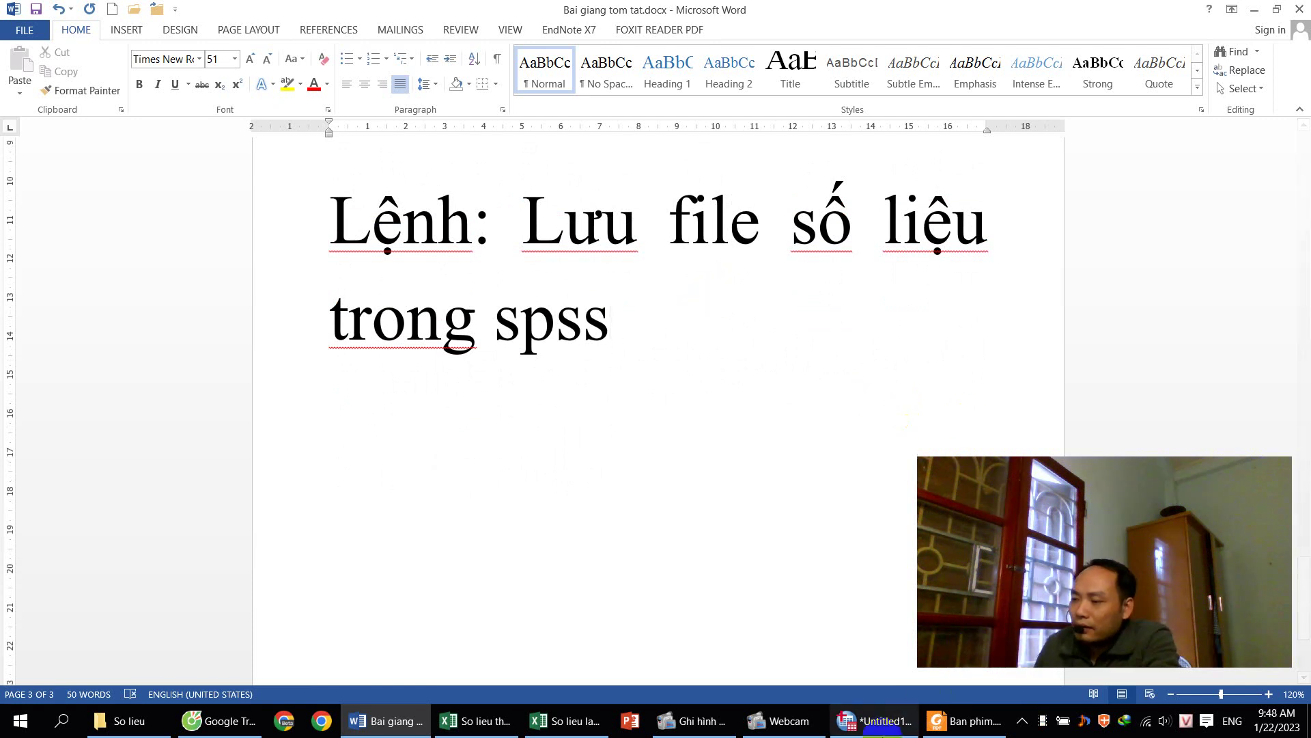
# - Switch back to SPSS and start saving the untitled dataset to a data file
pyautogui.click(880, 723)
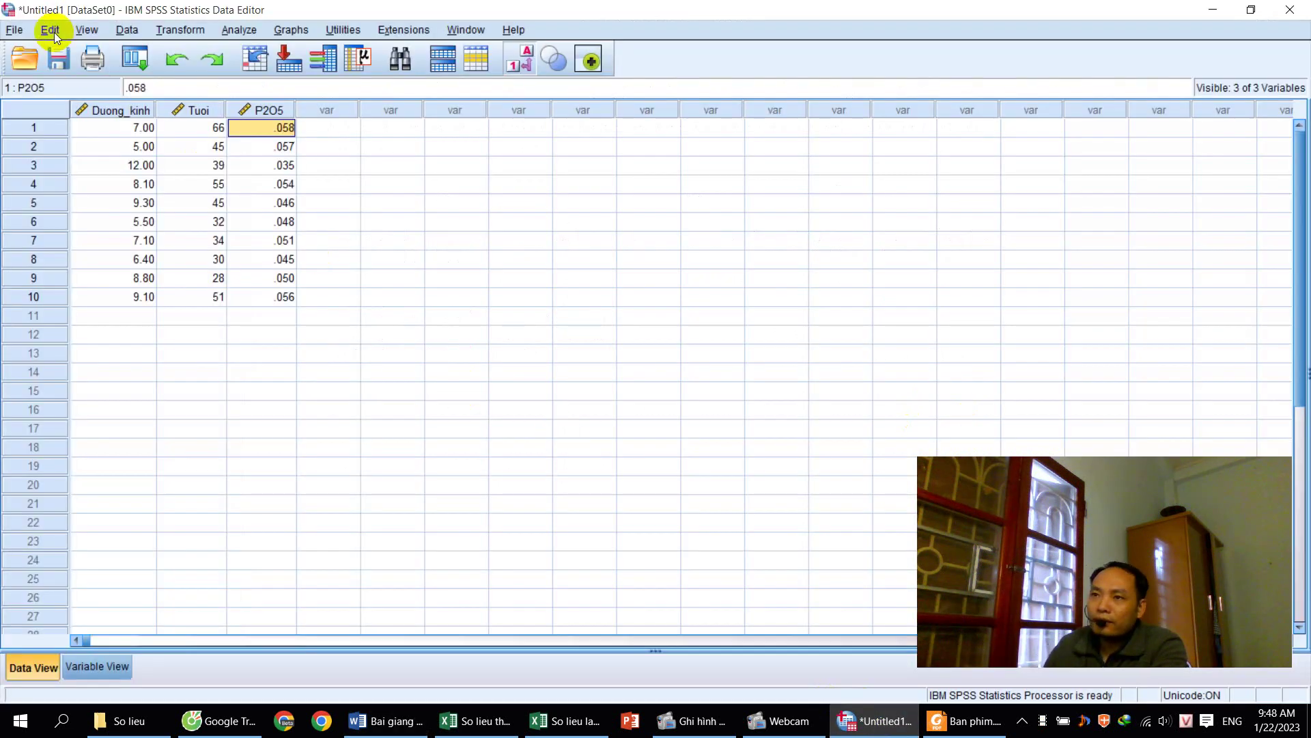
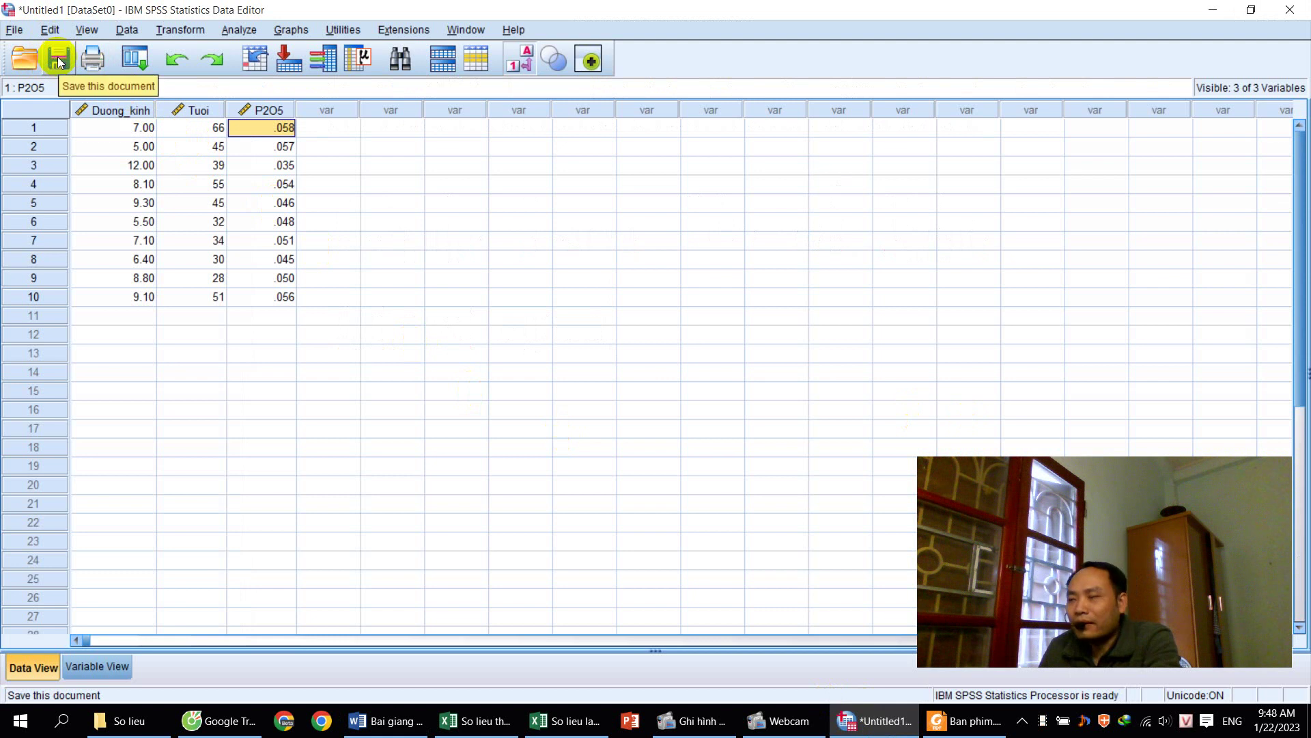
pyautogui.click(15, 31)
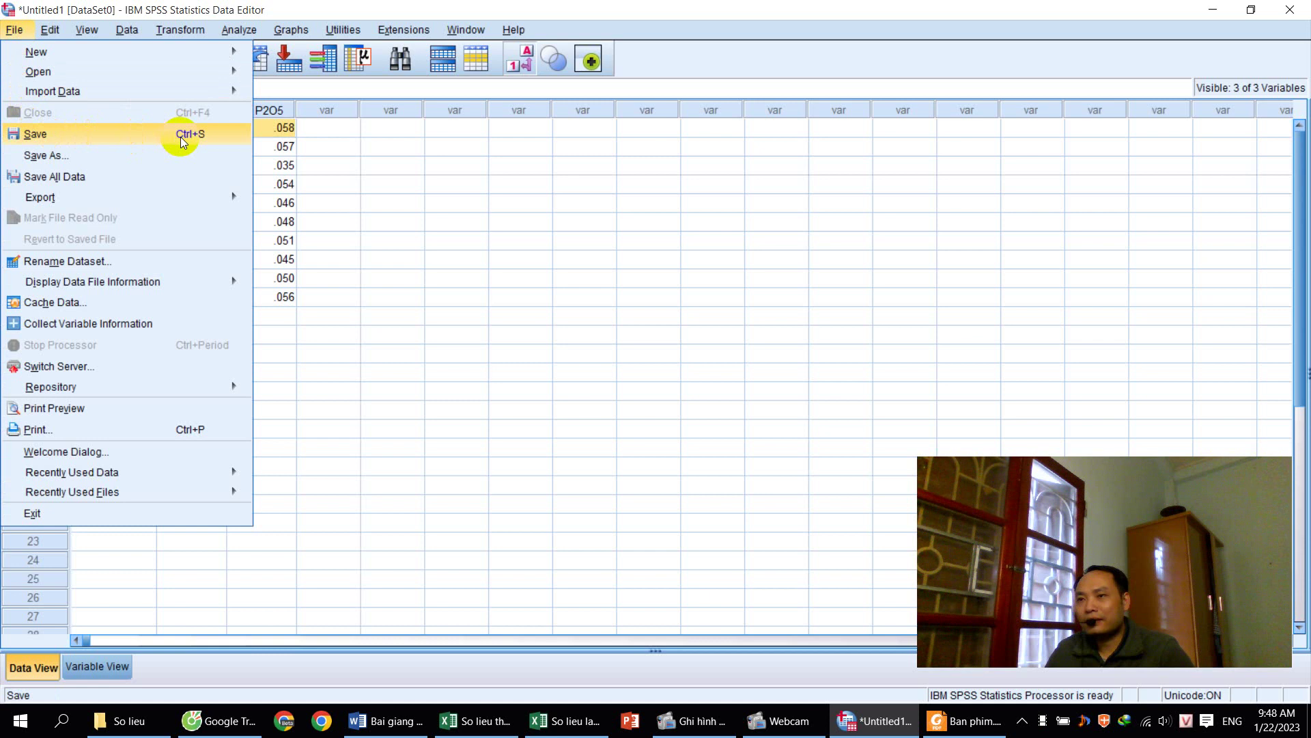
pyautogui.click(68, 136)
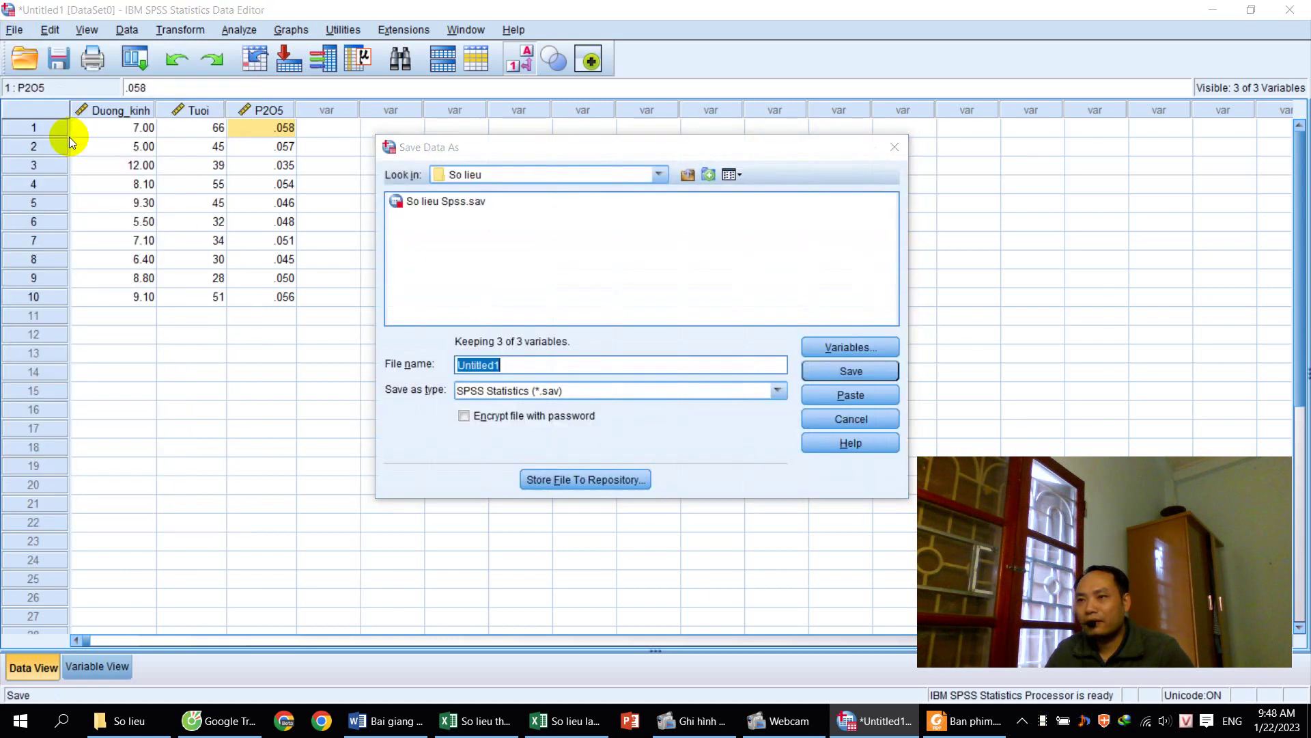
pyautogui.moveTo(490, 155); pyautogui.dragTo(453, 161)
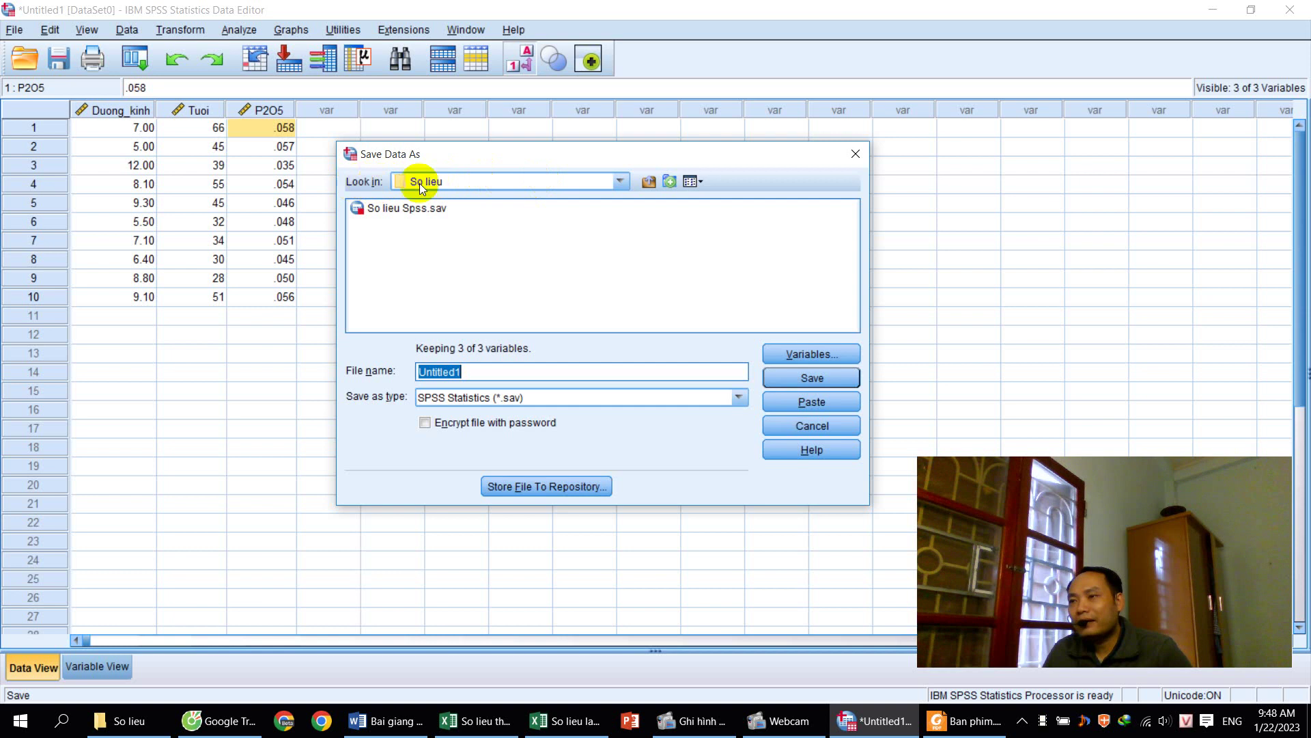
# - Choose the So lieu folder inside 6. Day Spss truc tuyen on drive HPKT (D:) as the save location
pyautogui.click(507, 182)
pyautogui.moveTo(623, 273); pyautogui.dragTo(624, 240)
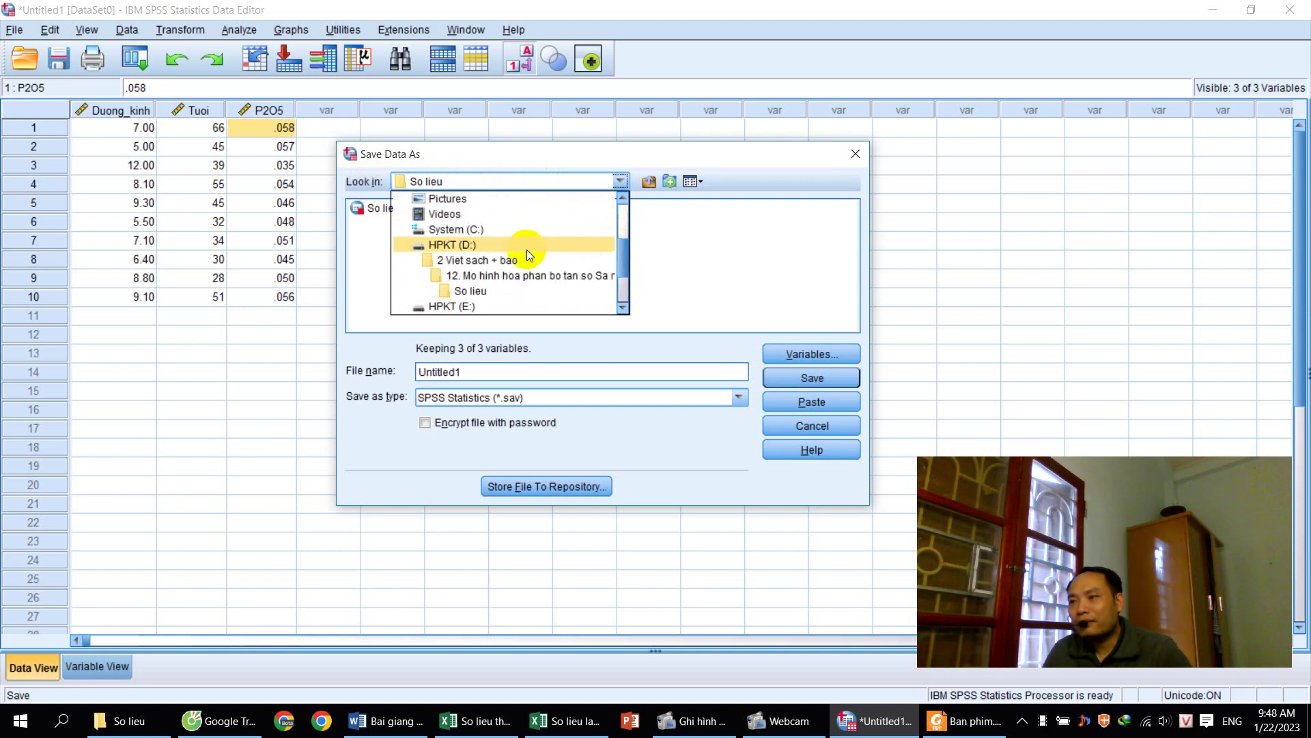
pyautogui.click(461, 247)
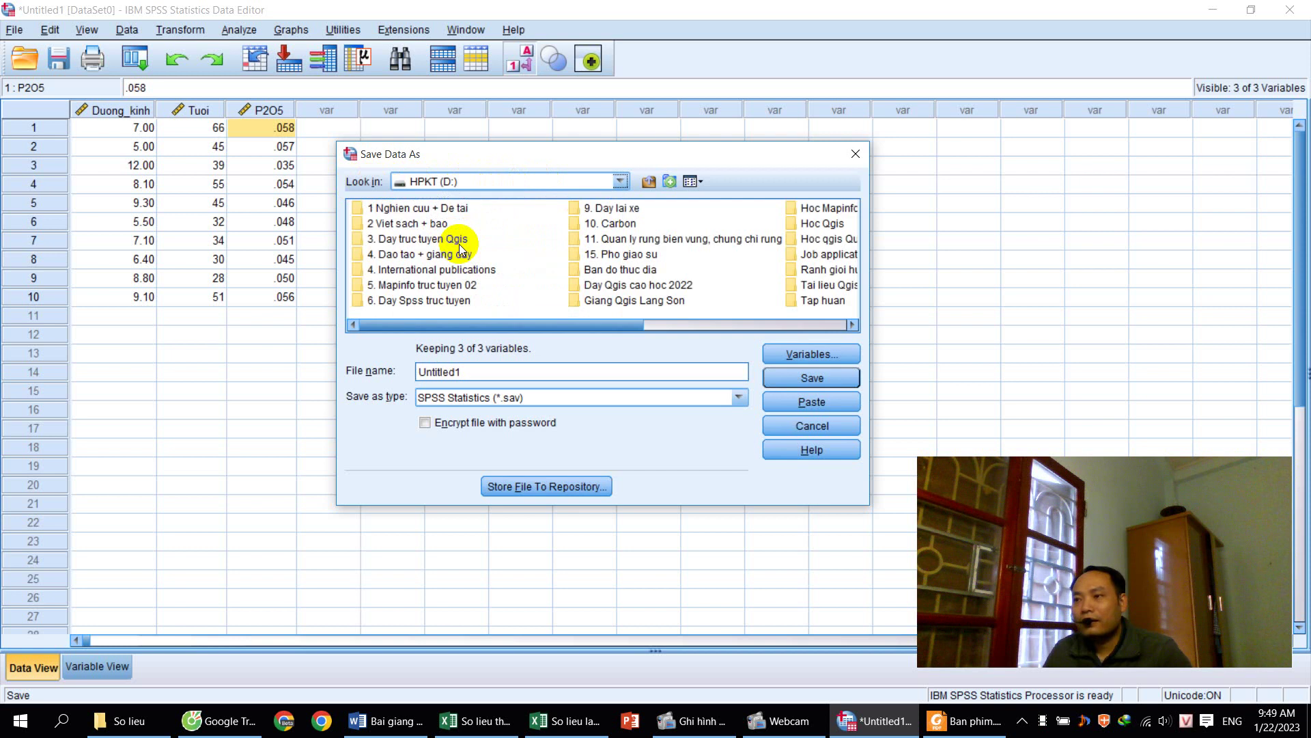
pyautogui.click(412, 305)
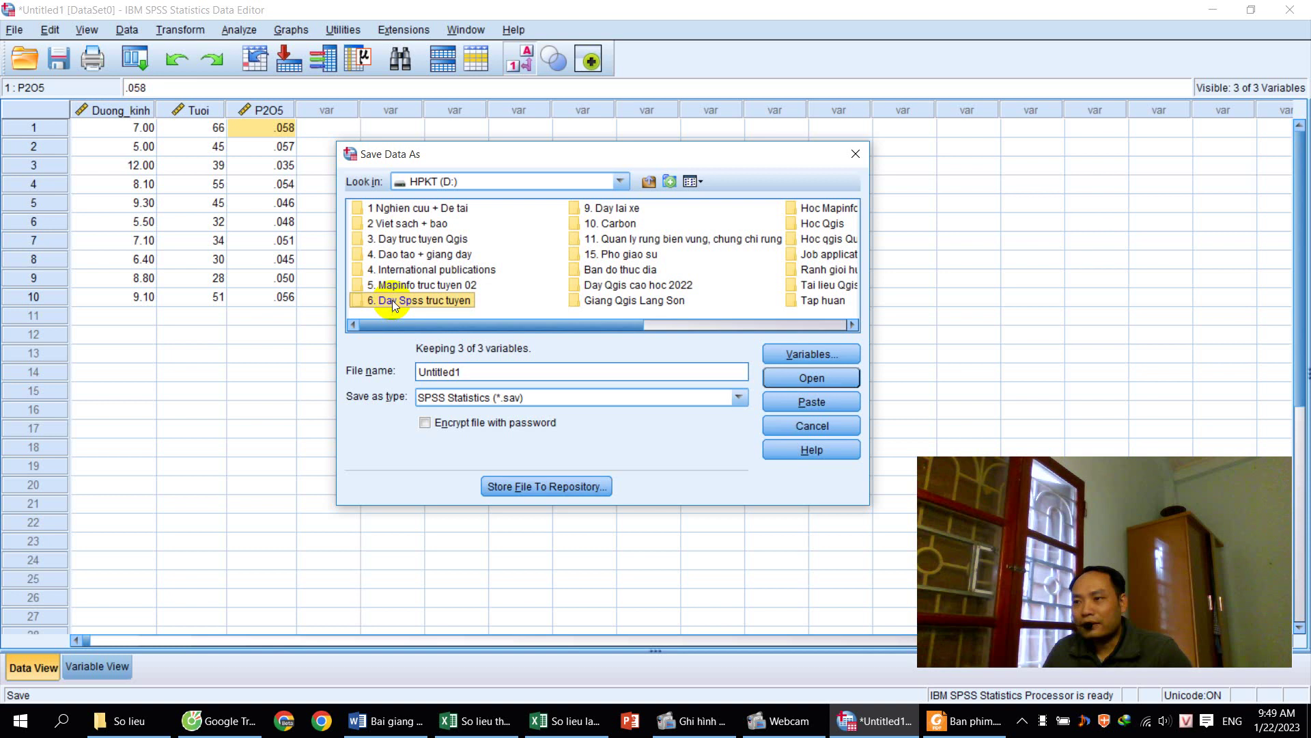
pyautogui.click(392, 300)
pyautogui.doubleClick(390, 301)
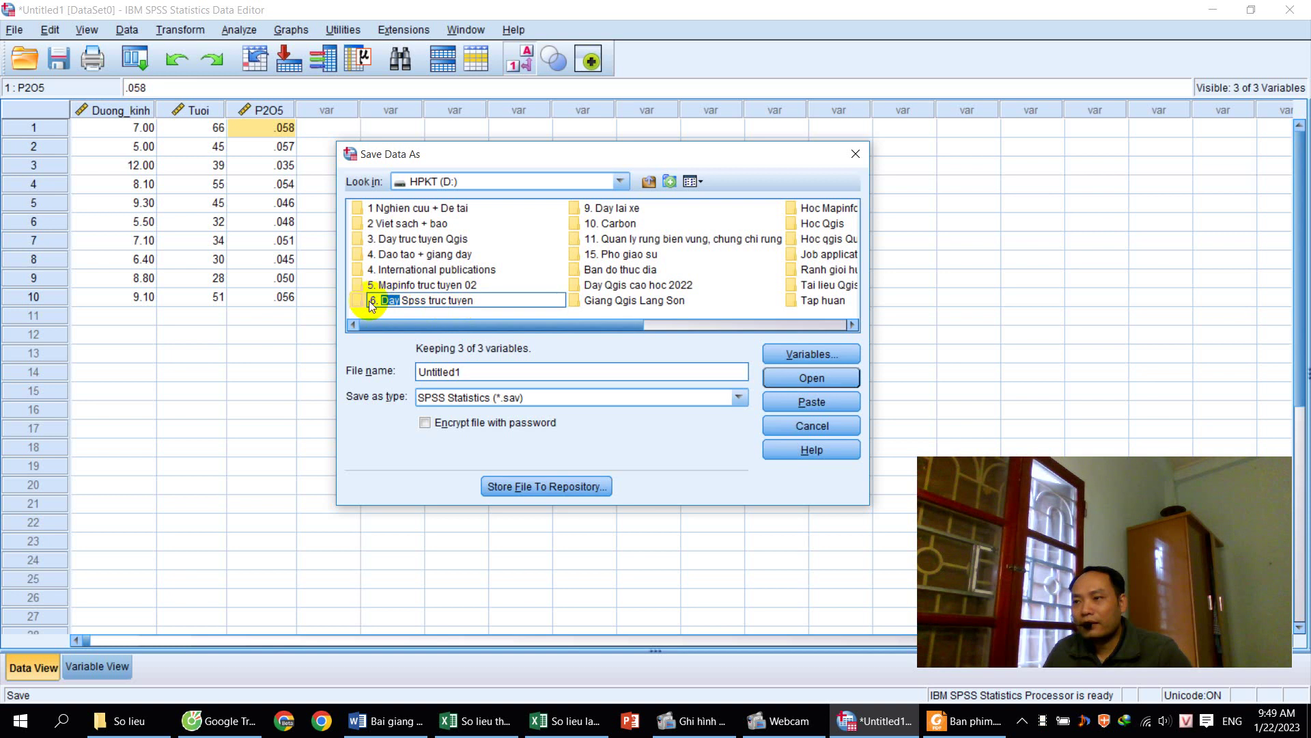
pyautogui.doubleClick(367, 304)
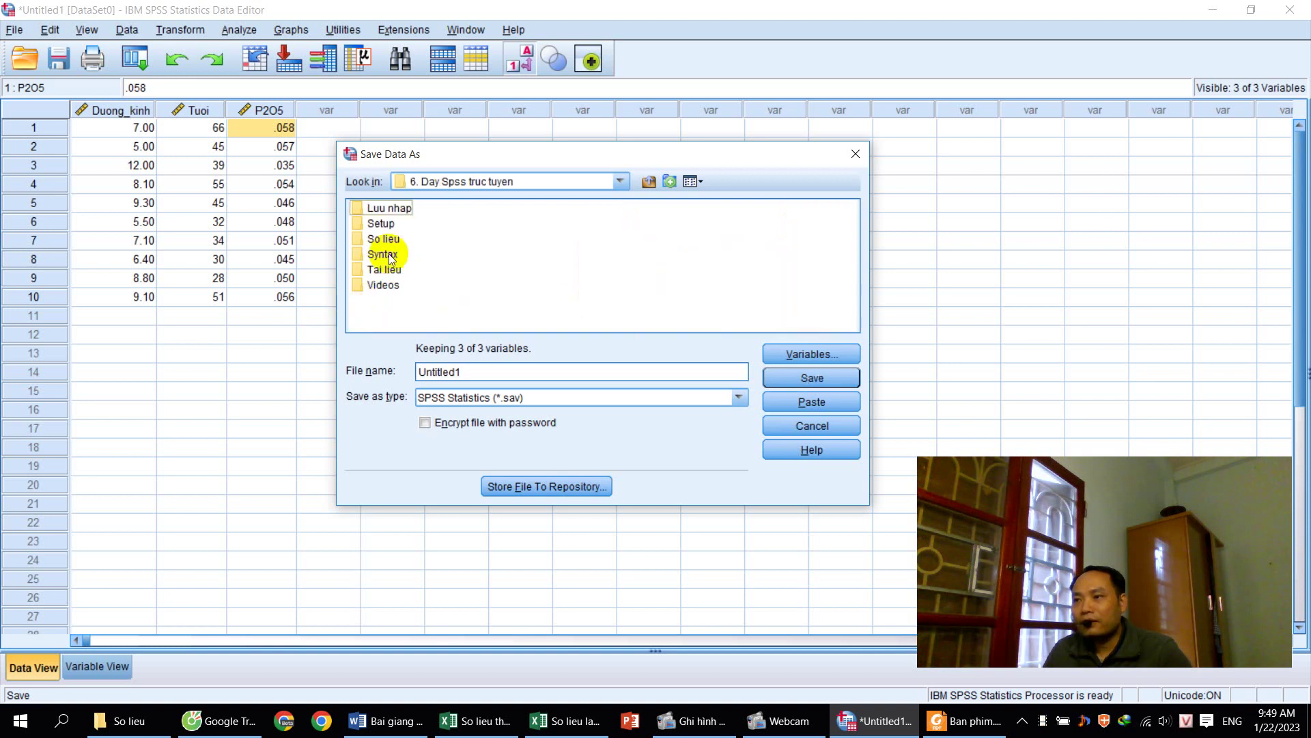
pyautogui.click(382, 241)
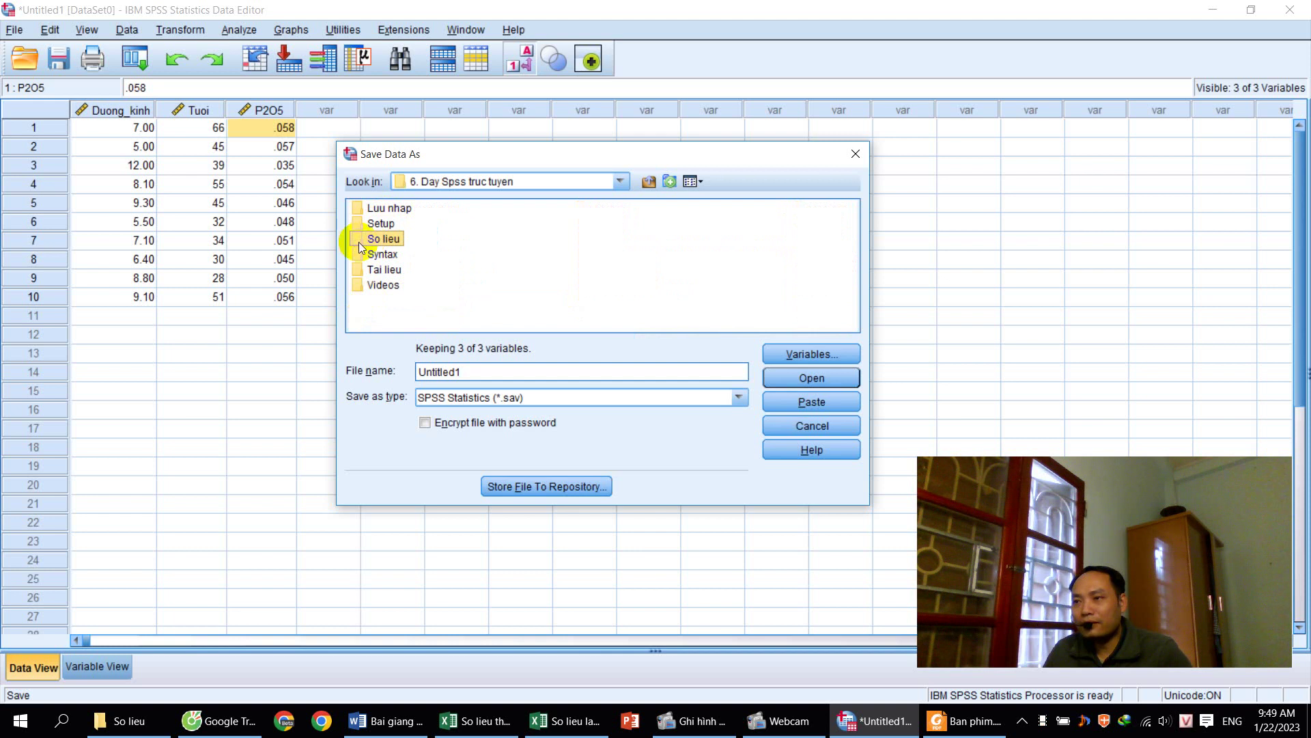
pyautogui.doubleClick(382, 239)
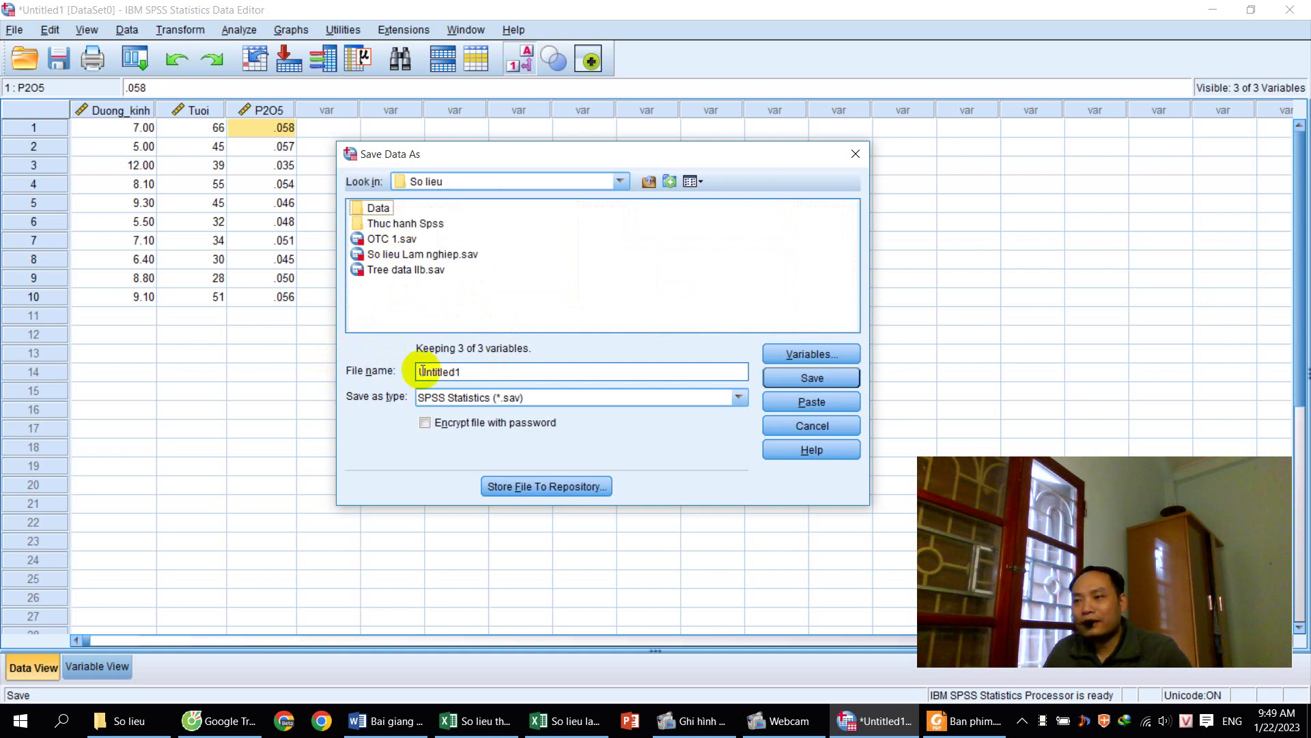
# - Enter So lieu thuc hanh as the name of the data file
pyautogui.moveTo(491, 372); pyautogui.dragTo(386, 373)
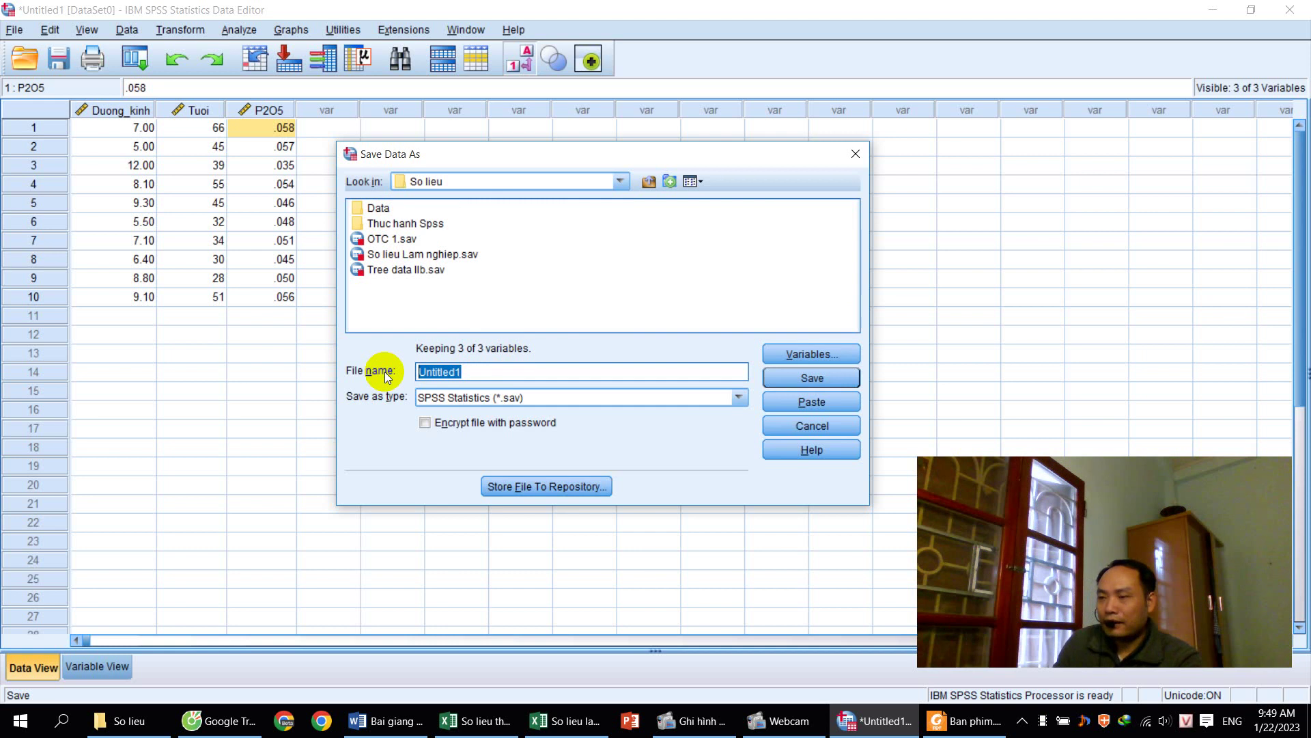
pyautogui.write('So lieu')
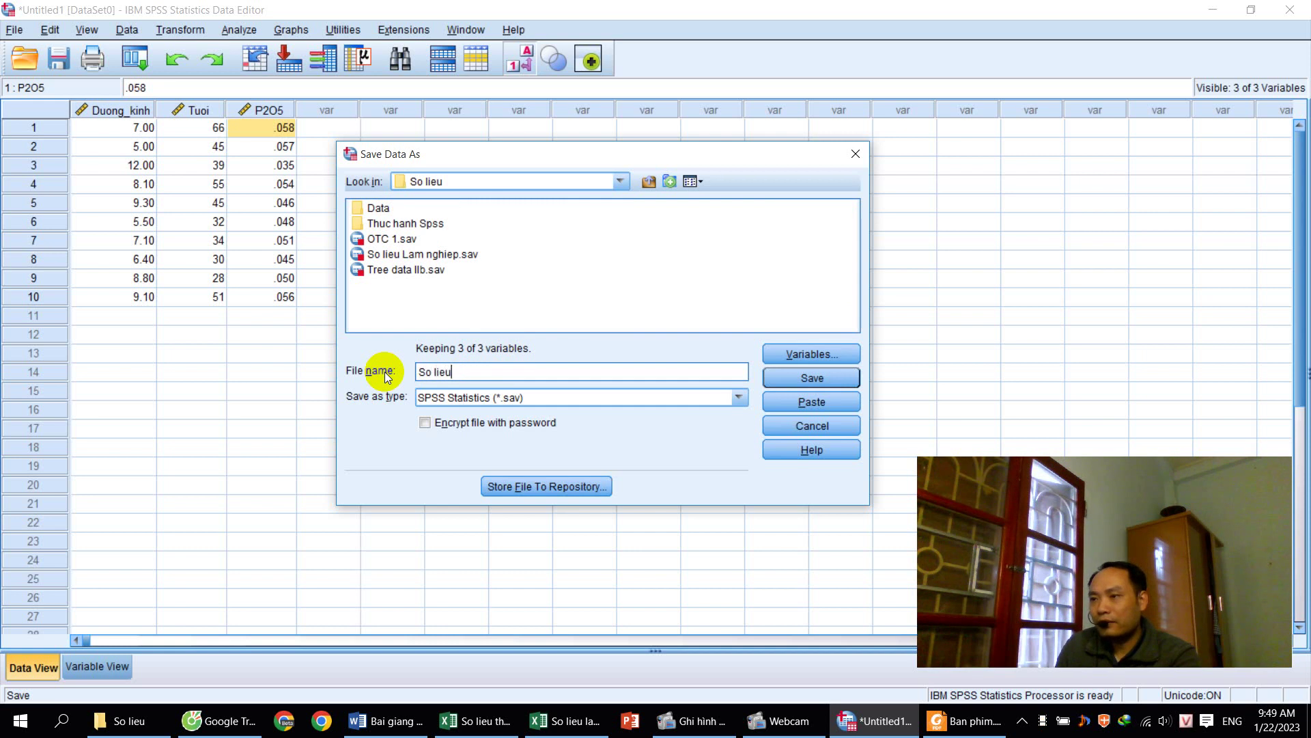
pyautogui.write(' thuc hanh')
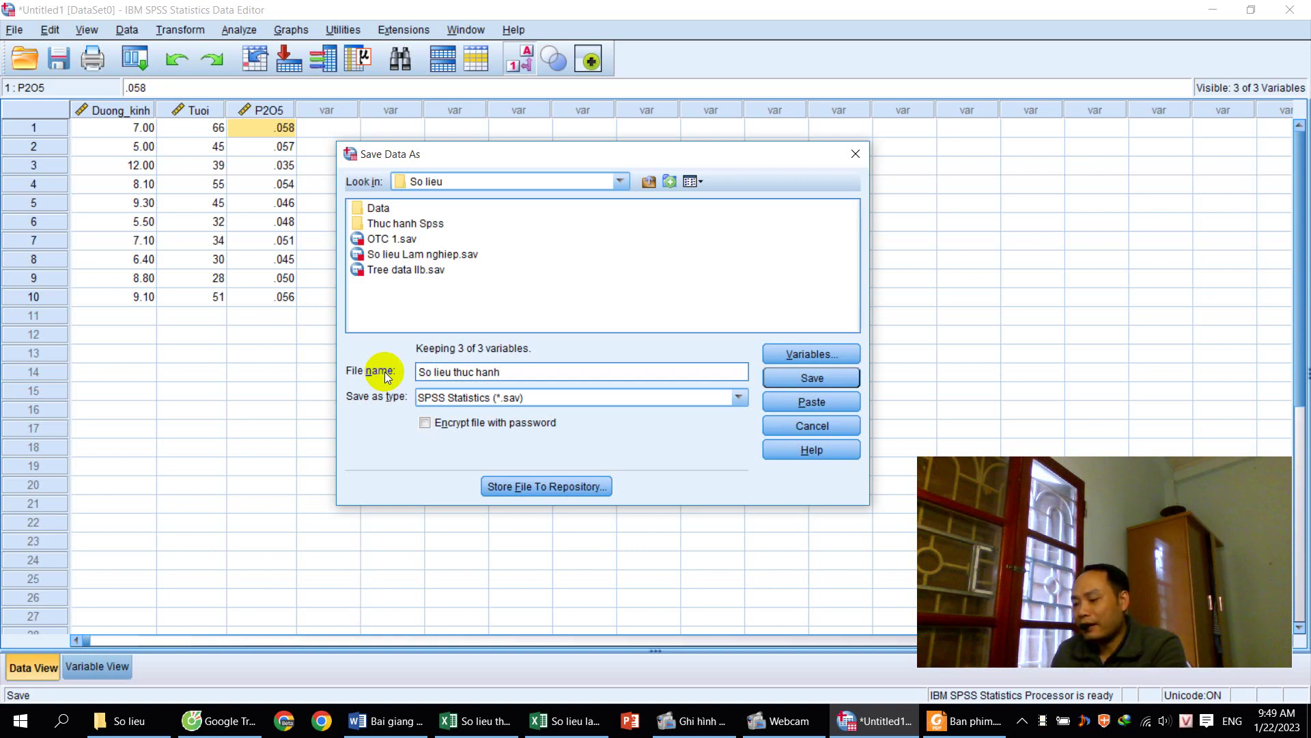
# - Replace the file name with the example name Du an A ngay 22.1
pyautogui.press('BackSpace')
pyautogui.press('BackSpace')
pyautogui.press('BackSpace')
pyautogui.press('BackSpace')
pyautogui.press('BackSpace')
pyautogui.press('BackSpace')
pyautogui.press('BackSpace')
pyautogui.press('BackSpace')
pyautogui.press('BackSpace')
pyautogui.press('BackSpace')
pyautogui.press('BackSpace')
pyautogui.press('BackSpace')
pyautogui.press('BackSpace')
pyautogui.press('BackSpace')
pyautogui.press('BackSpace')
pyautogui.press('BackSpace')
pyautogui.press('BackSpace')
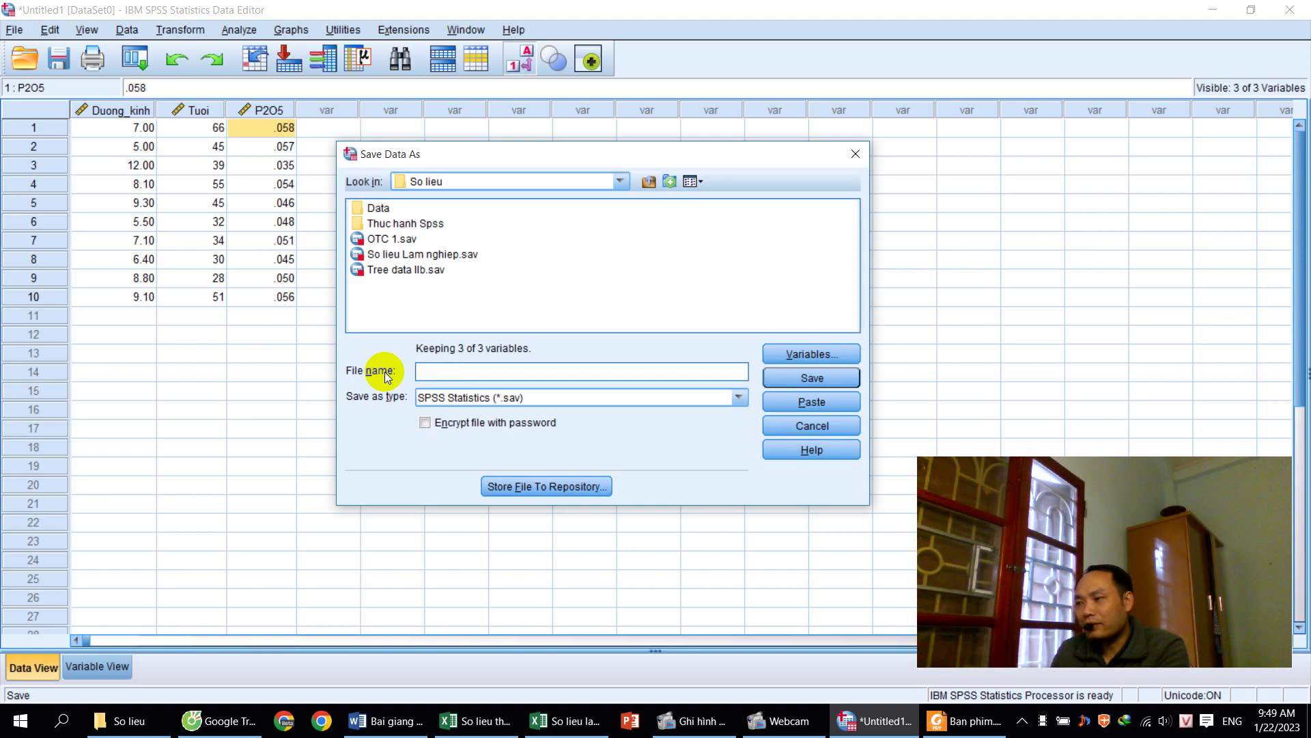
pyautogui.write('Du an ')
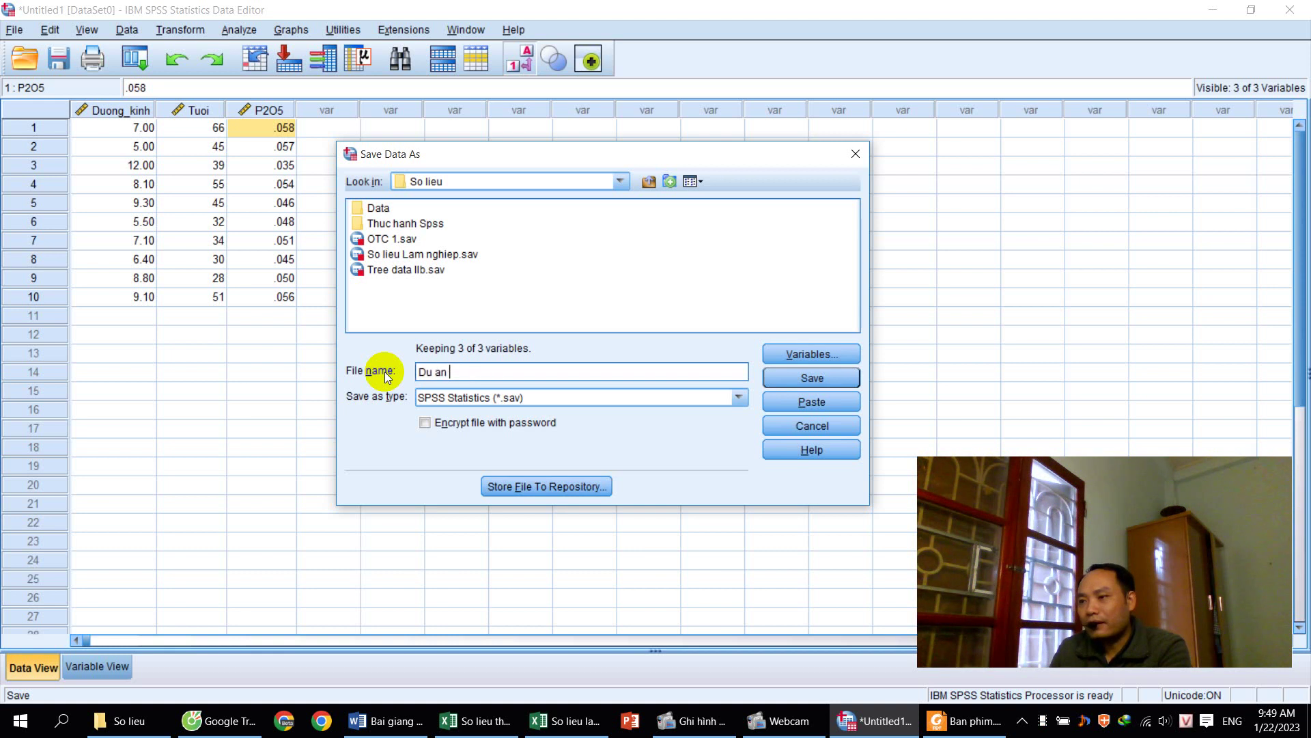
pyautogui.write('A ngay 22.1')
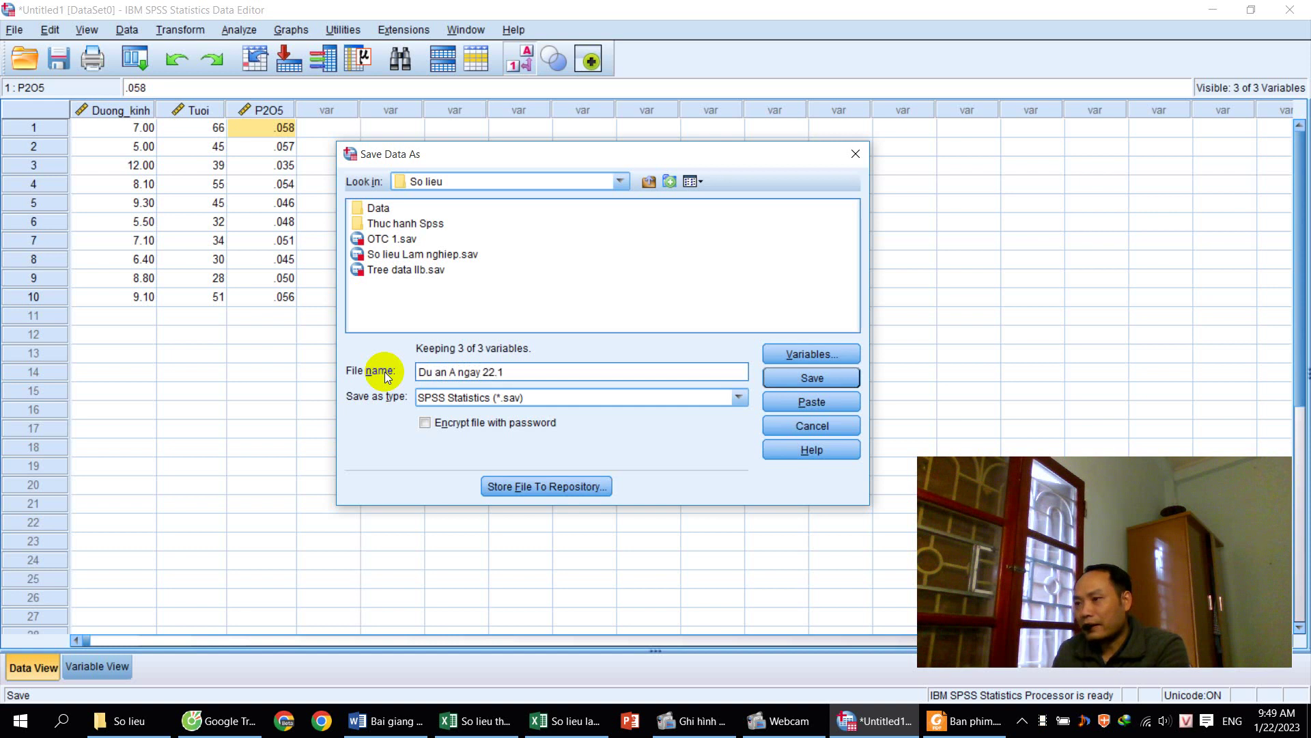
# - Replace the data file name with So lieu nhap and save the dataset in the So lieu folder
pyautogui.click(496, 372)
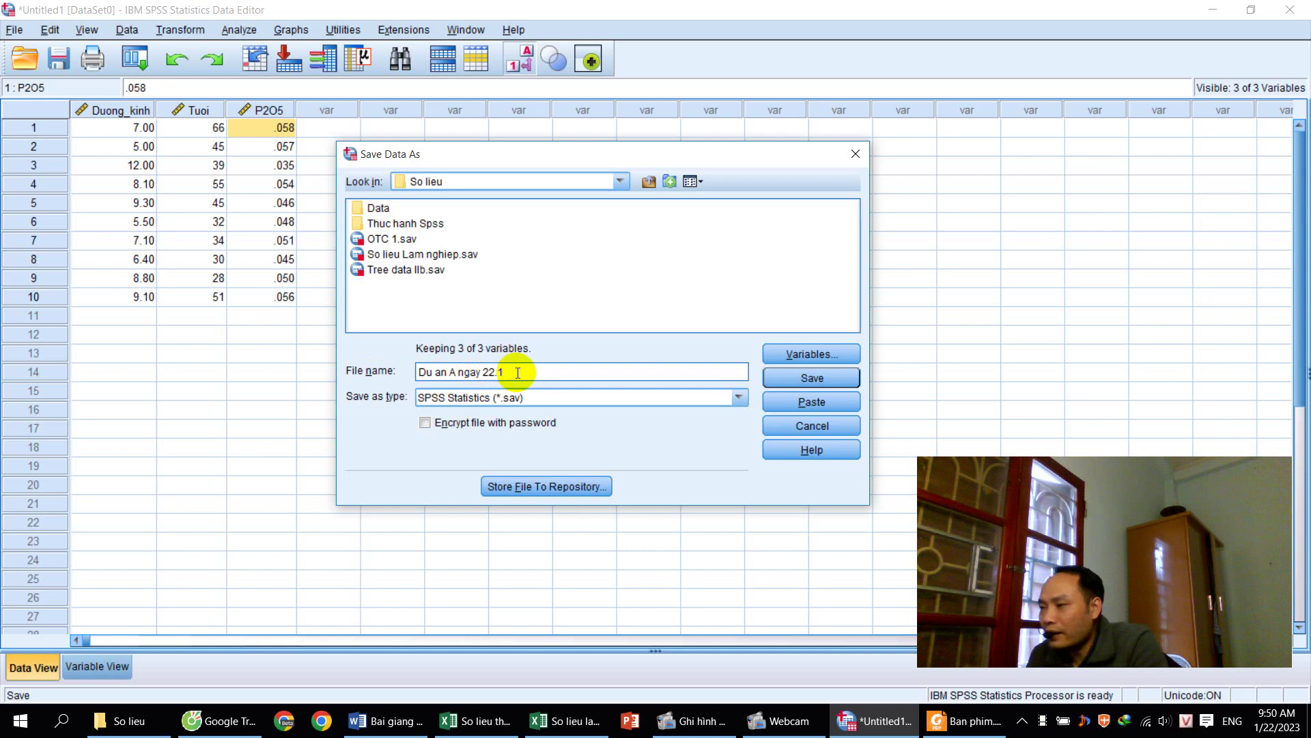
pyautogui.moveTo(518, 372); pyautogui.dragTo(381, 371)
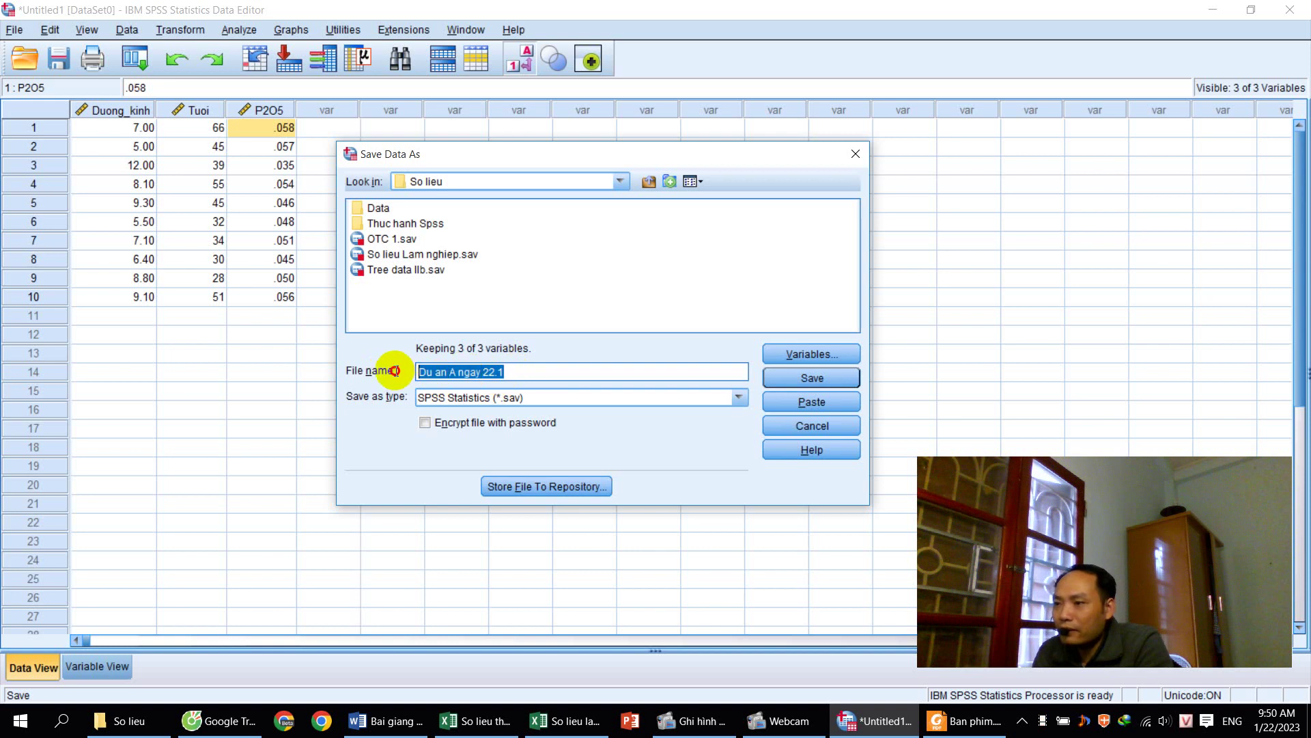
pyautogui.write('S')
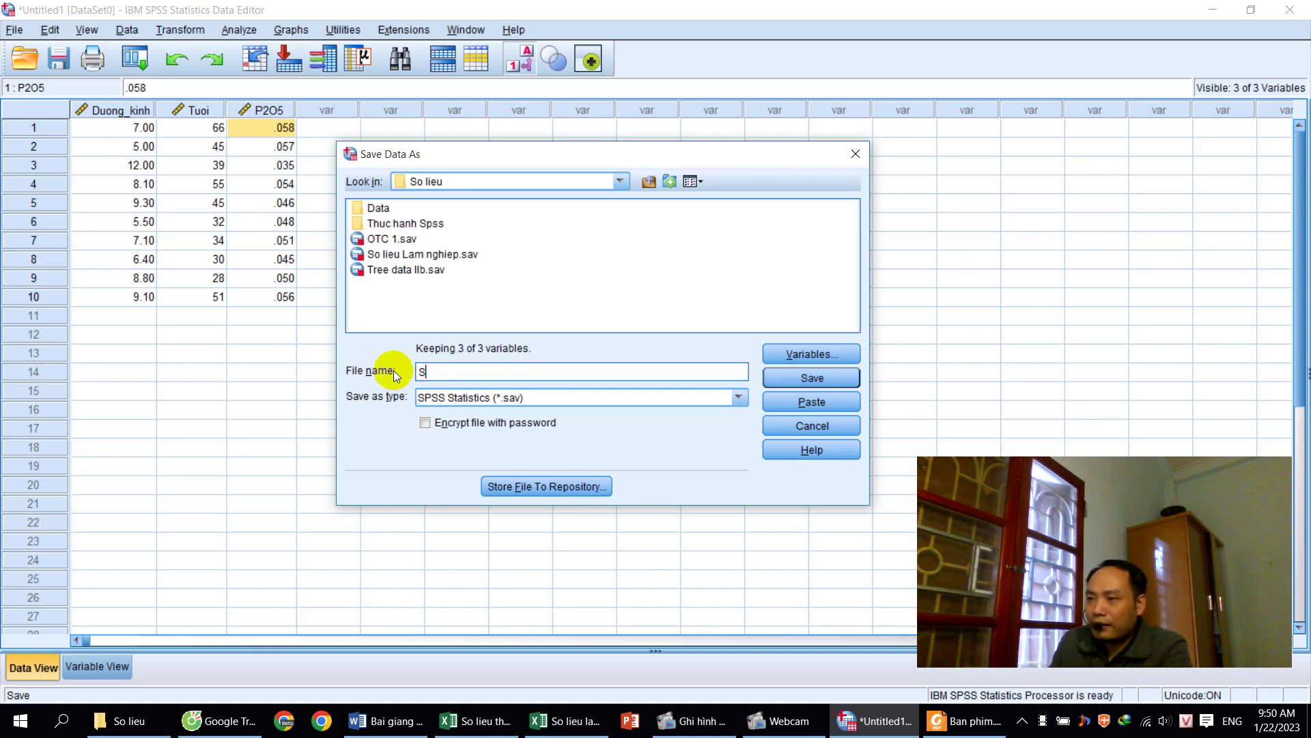
pyautogui.write('o lieu nhap')
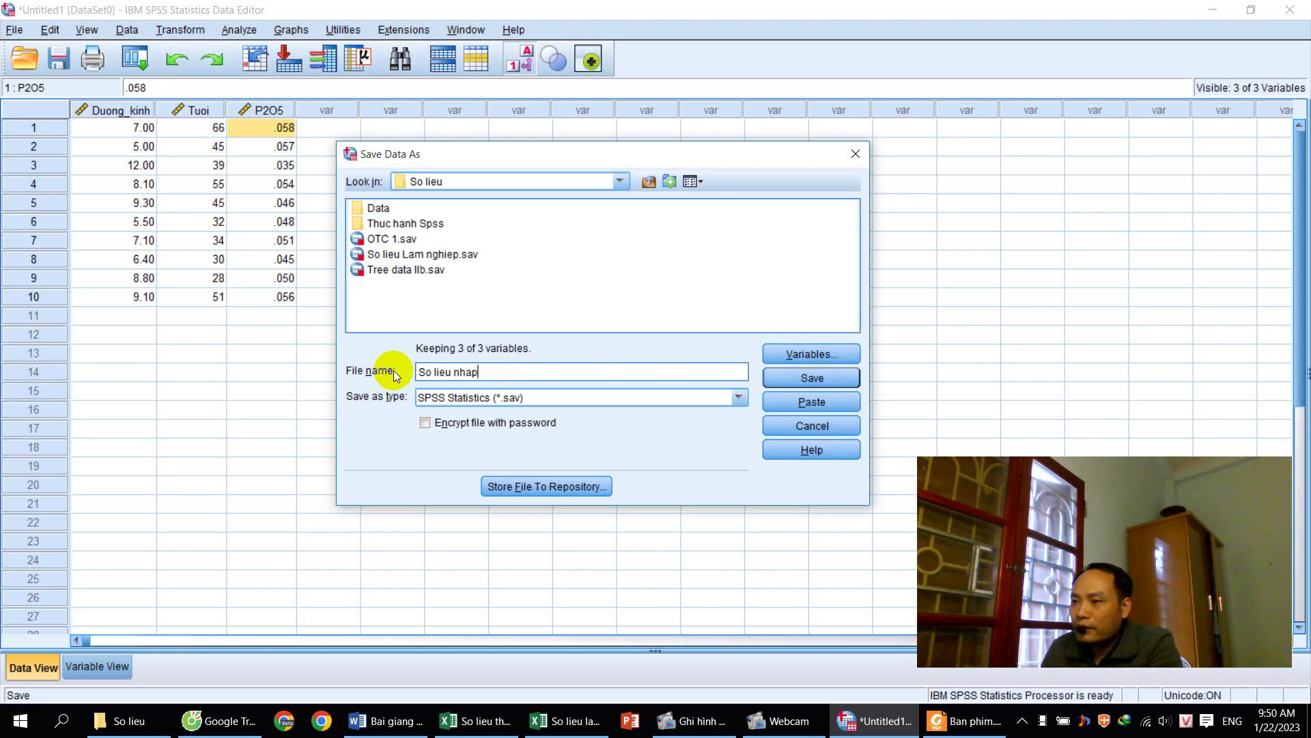
pyautogui.click(801, 378)
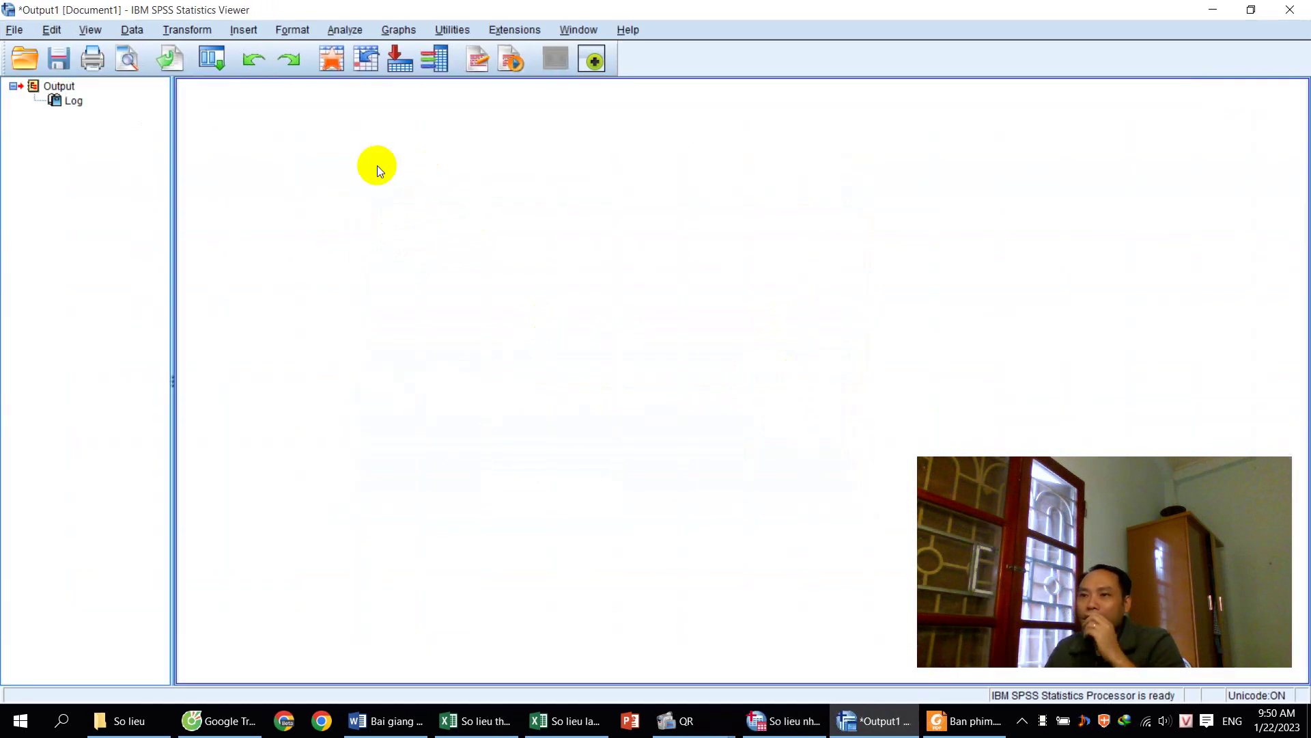
# - Compare the saved dataset window with the output window that logs the save command, ending on the dataset
pyautogui.click(785, 720)
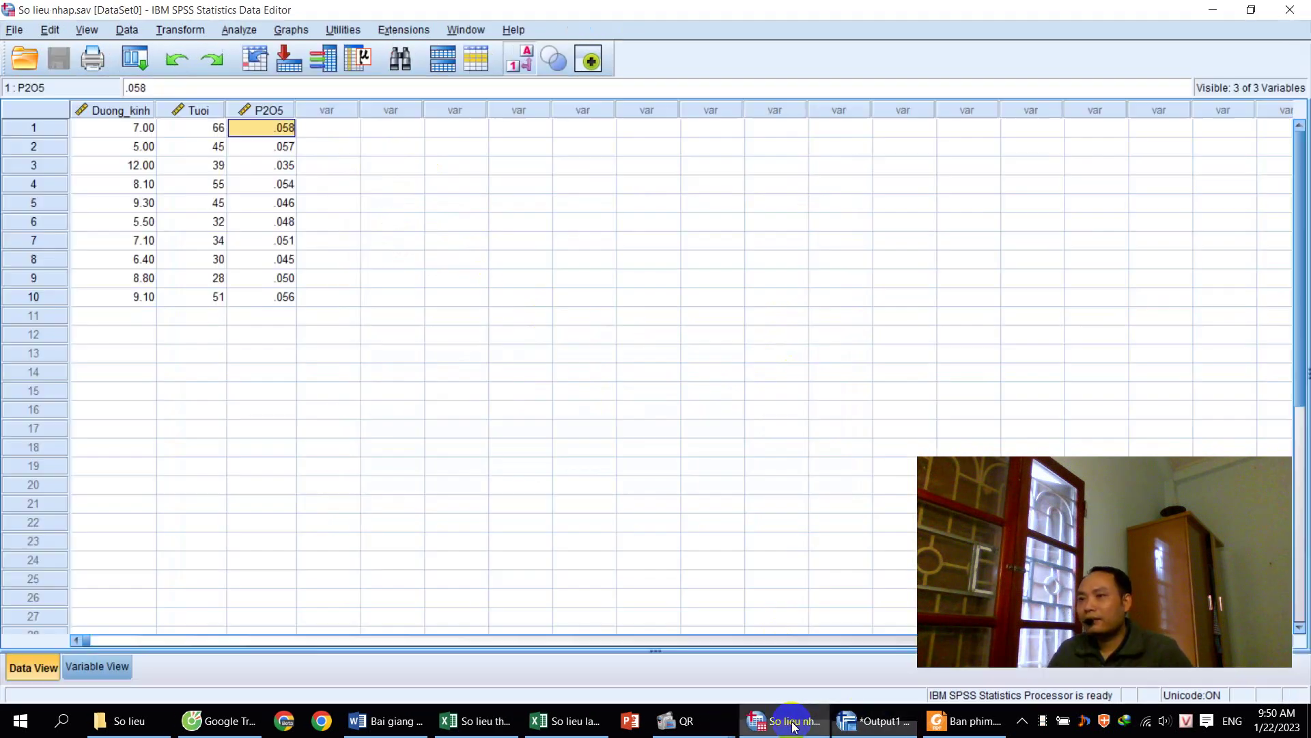
pyautogui.click(867, 720)
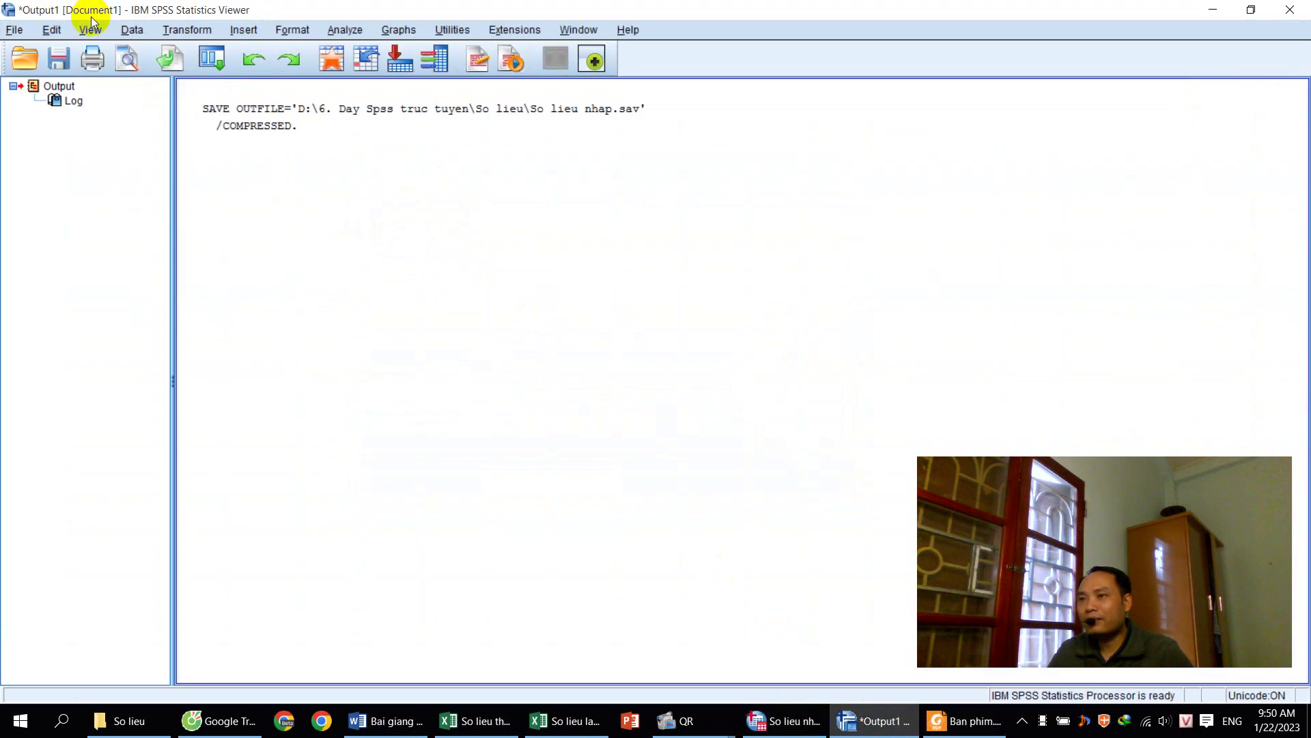
pyautogui.click(305, 116)
pyautogui.click(294, 140)
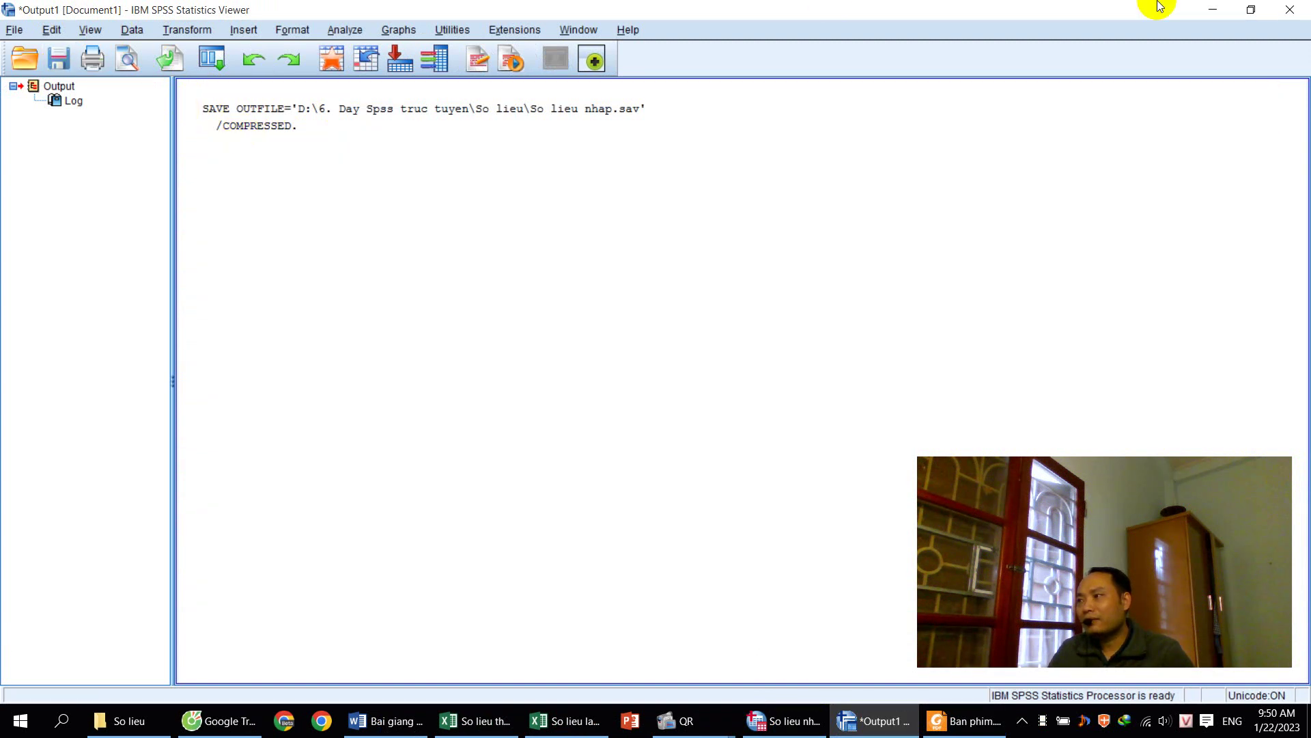
pyautogui.click(758, 719)
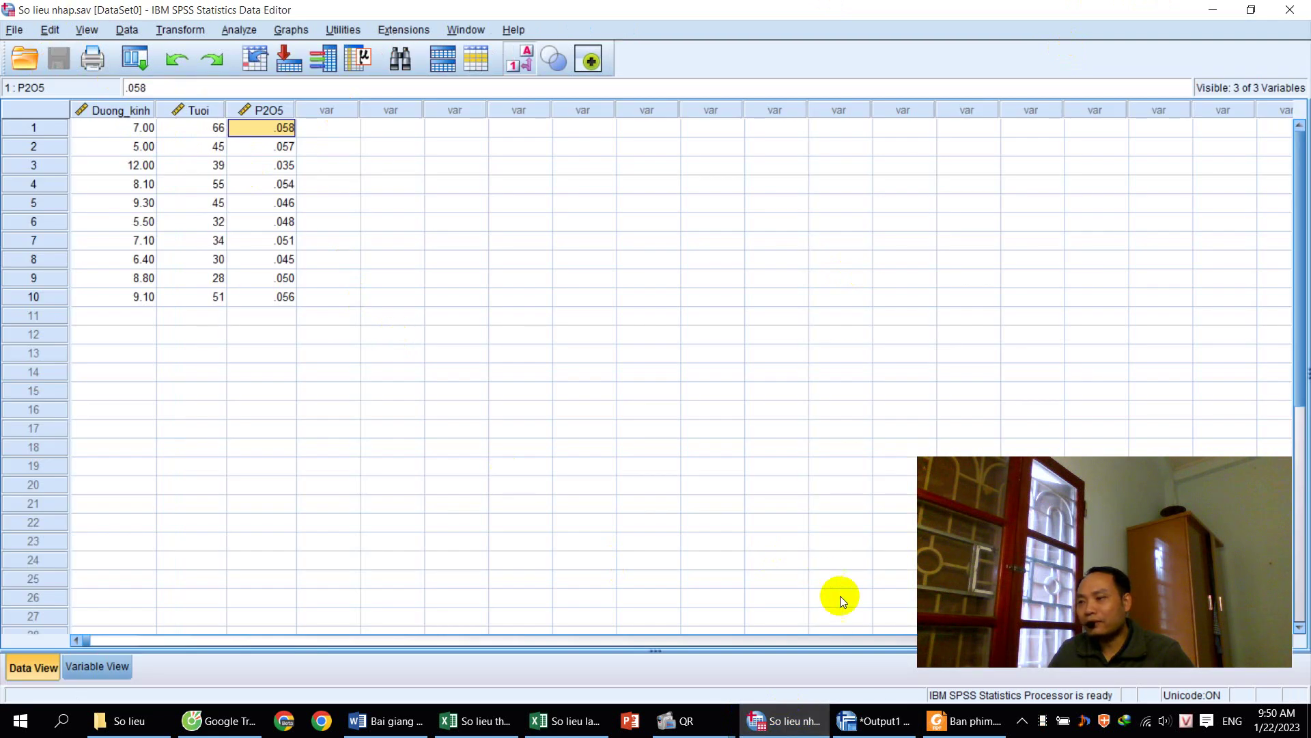
pyautogui.click(873, 721)
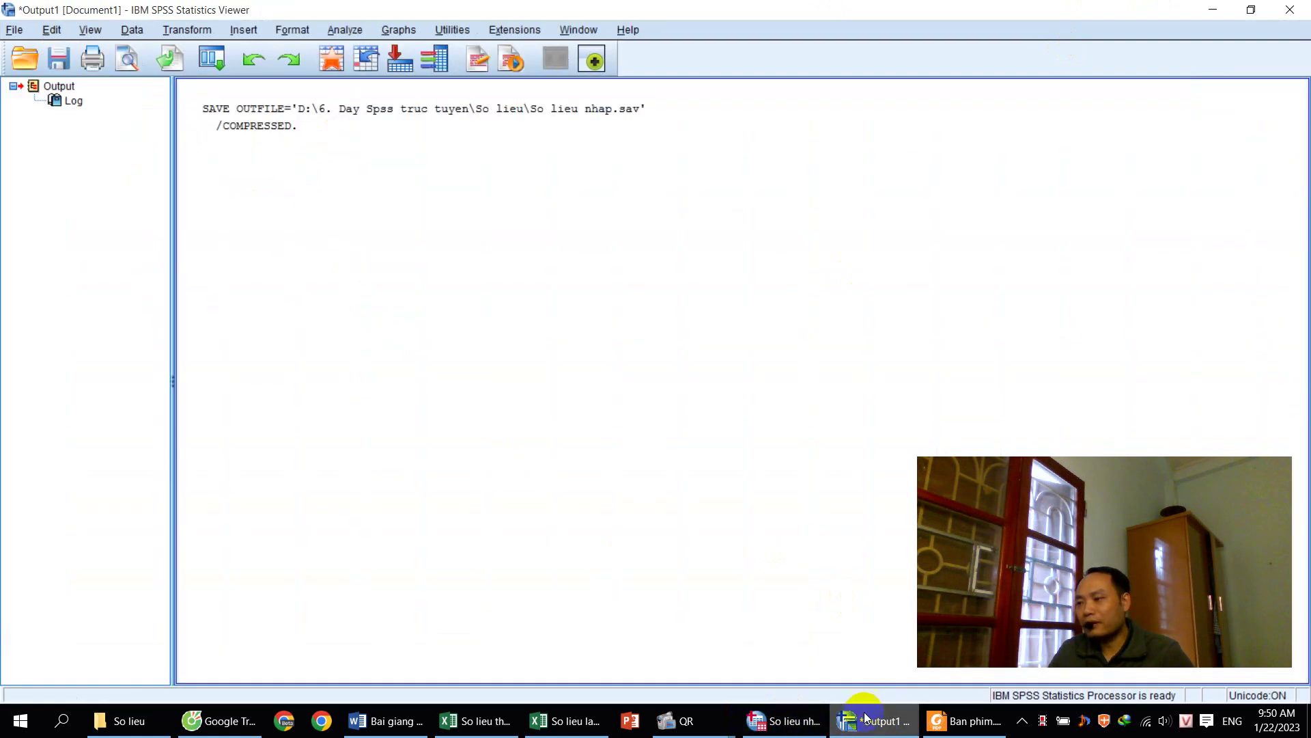
pyautogui.click(784, 724)
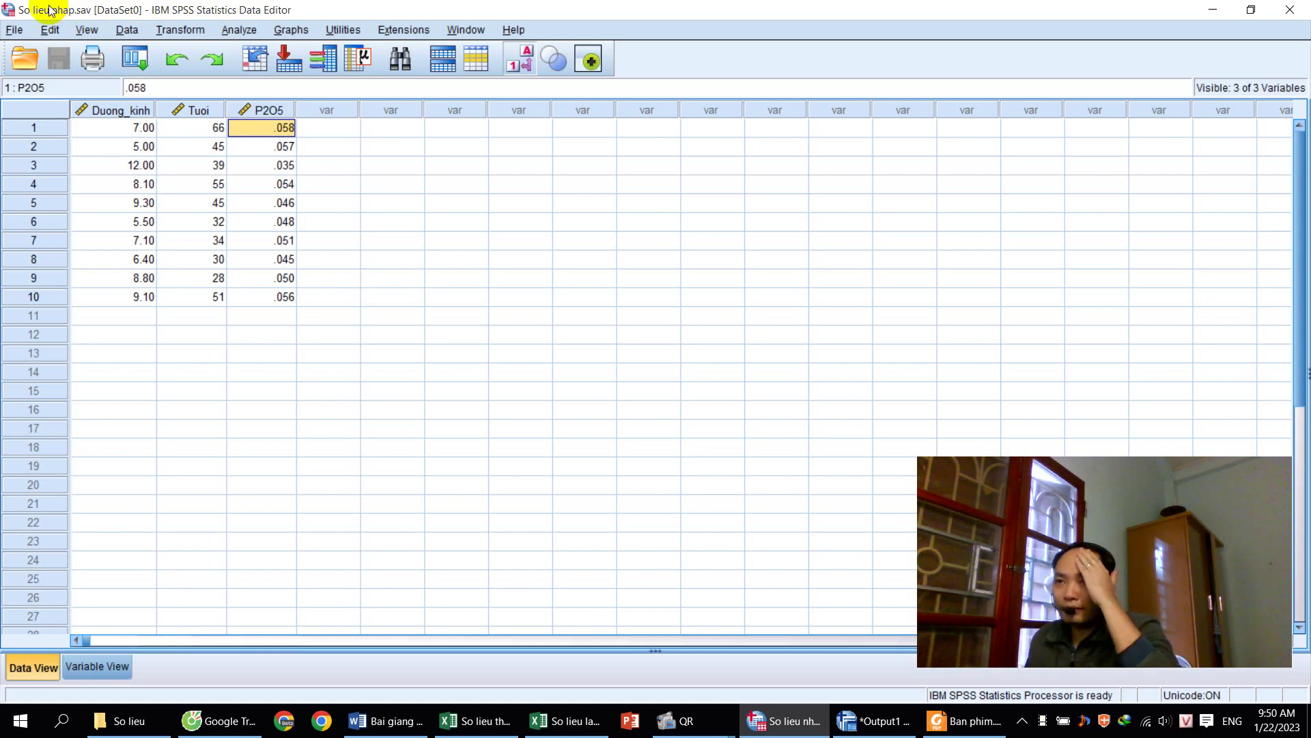
# - Close SPSS without saving the contents of the output viewer
pyautogui.click(13, 31)
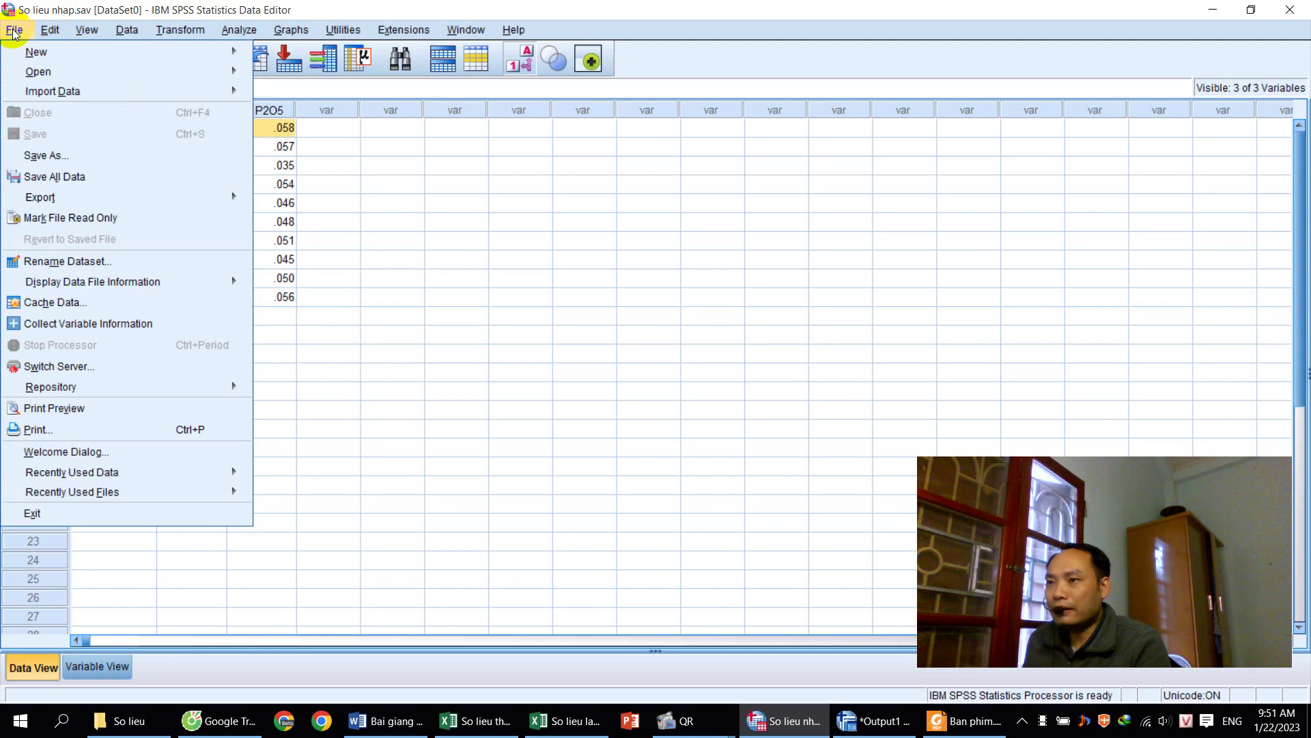
pyautogui.click(1289, 13)
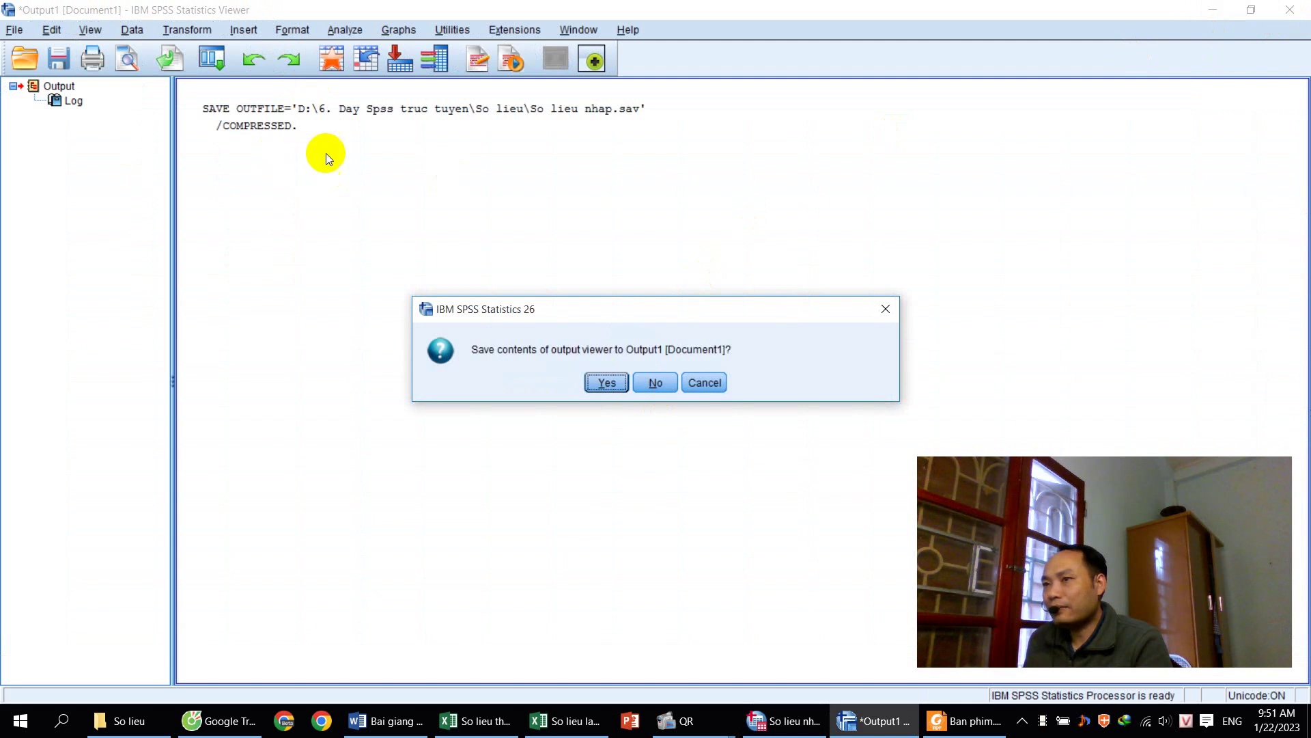
pyautogui.click(661, 382)
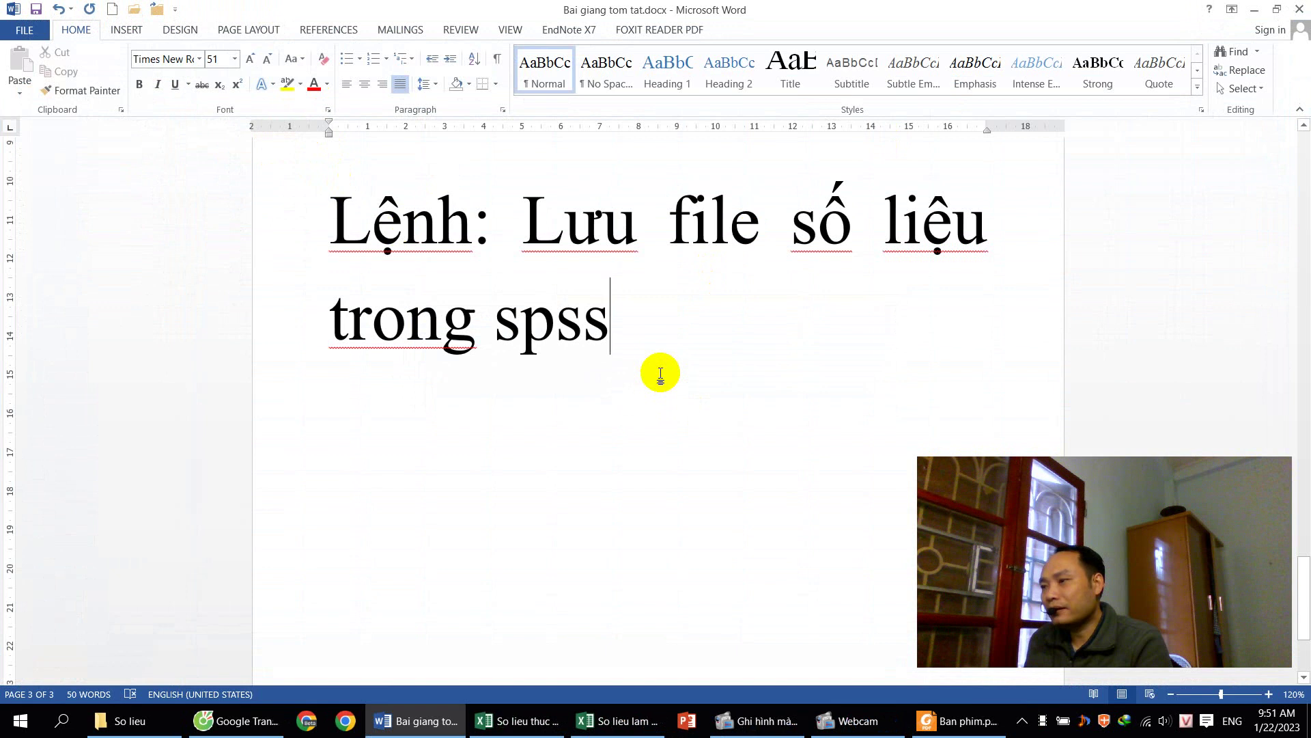
# - In the Word notes, add the line "Lệnh: Mở 1 file số liệu đã lưu." below the note on saving data files
pyautogui.press('Return')
pyautogui.press('Return')
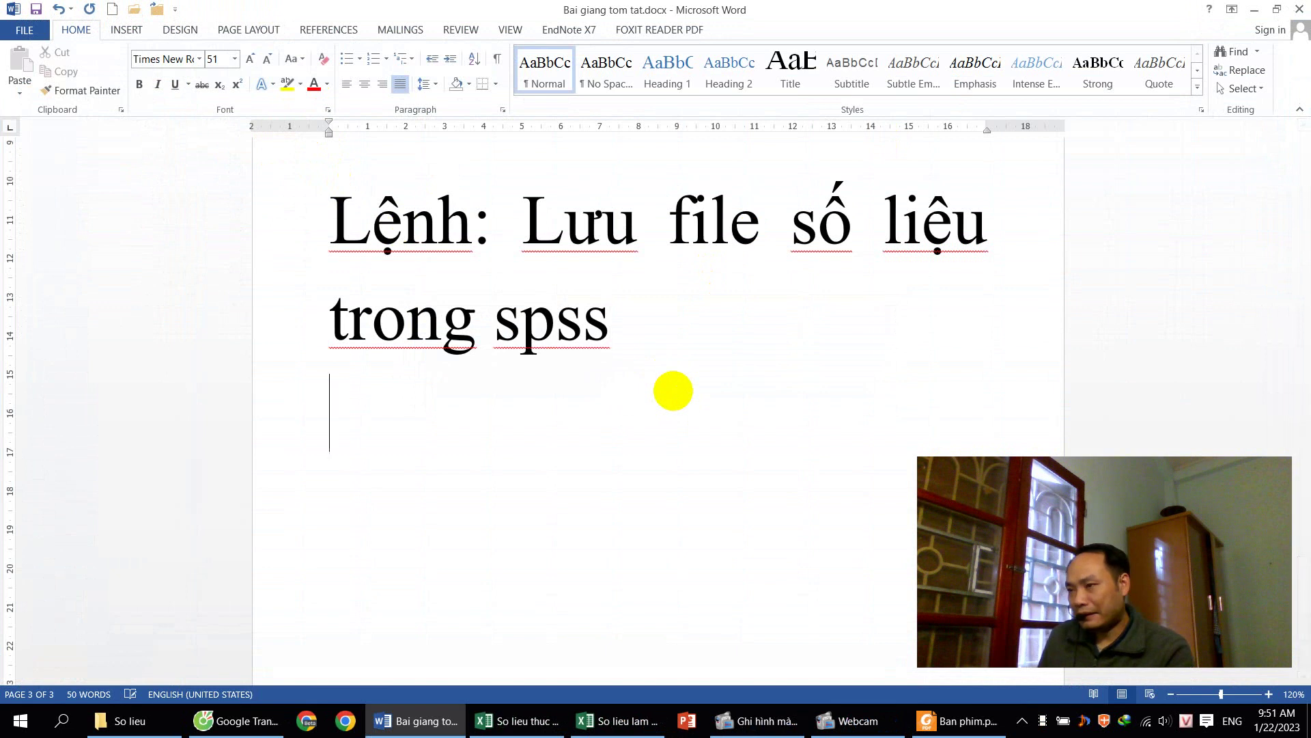
pyautogui.scroll(-3, 689, 388)
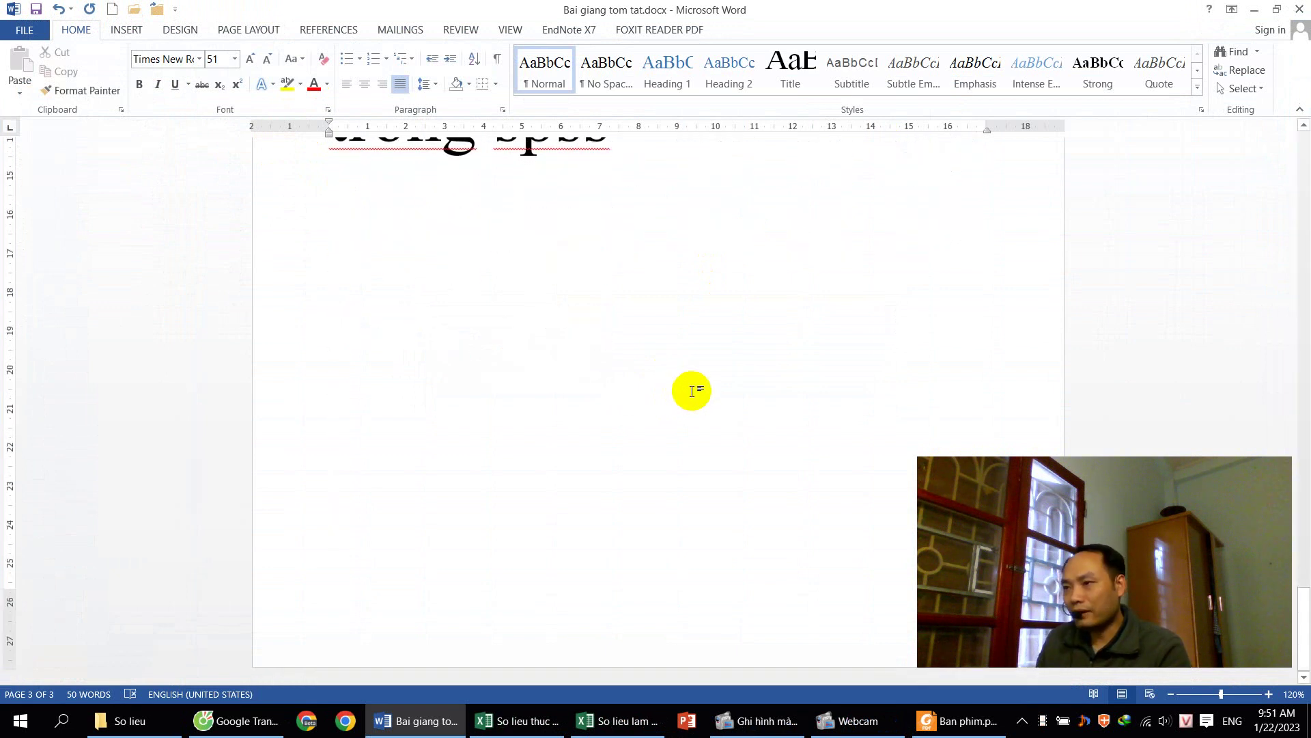
pyautogui.write('Lênhj: O')
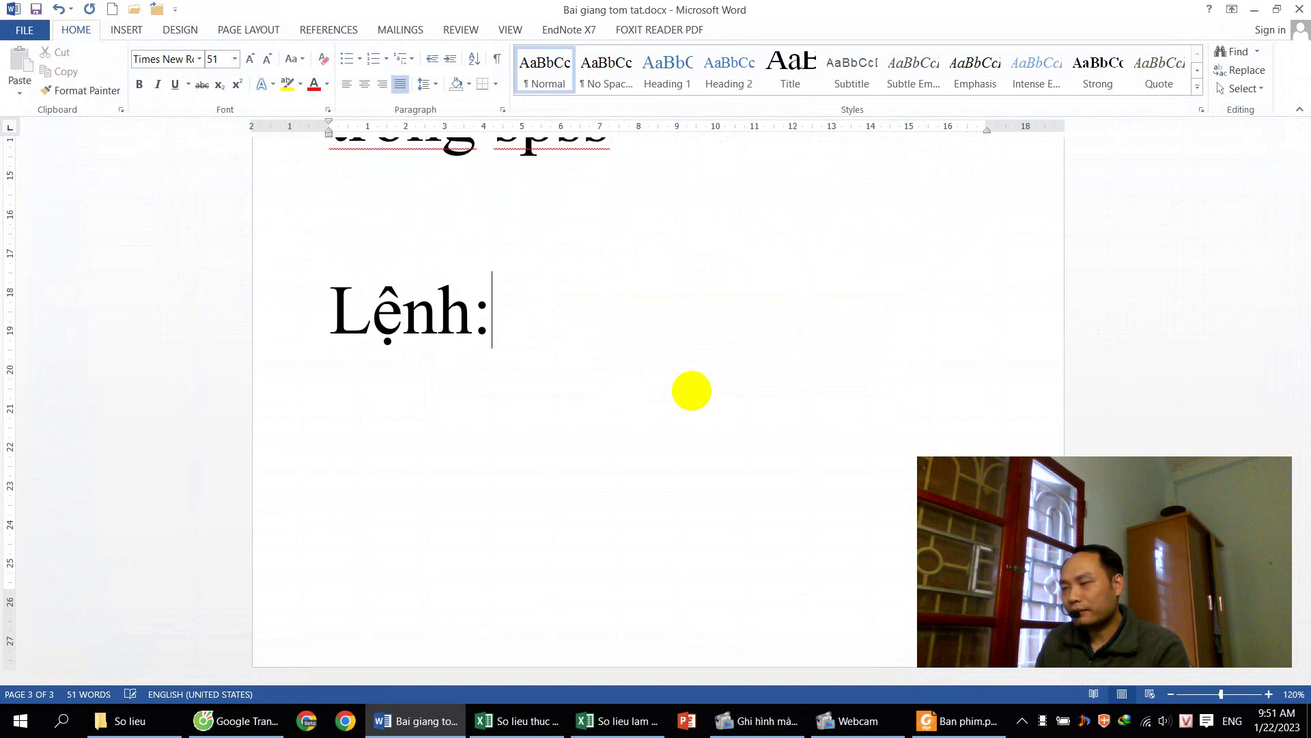
pyautogui.write('w')
pyautogui.press('BackSpace')
pyautogui.write('m')
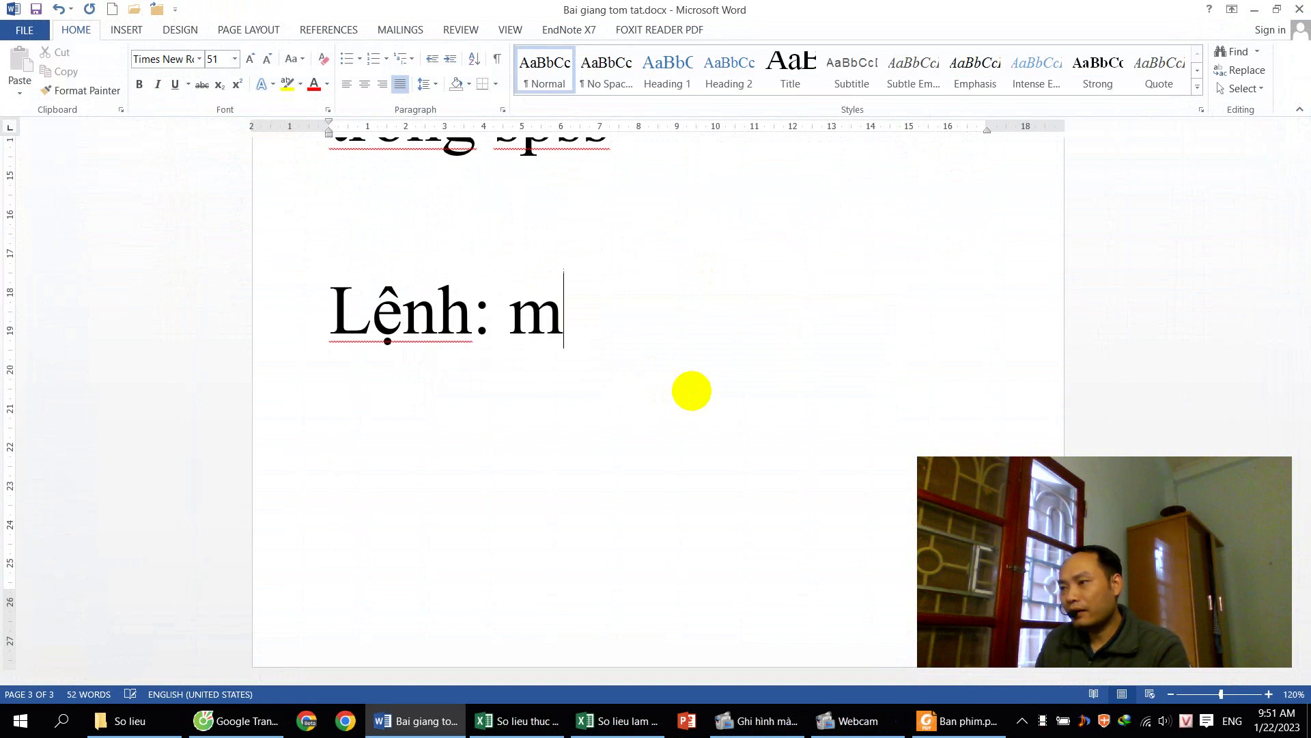
pyautogui.press('BackSpace')
pyautogui.write('Mowr 1 file so')
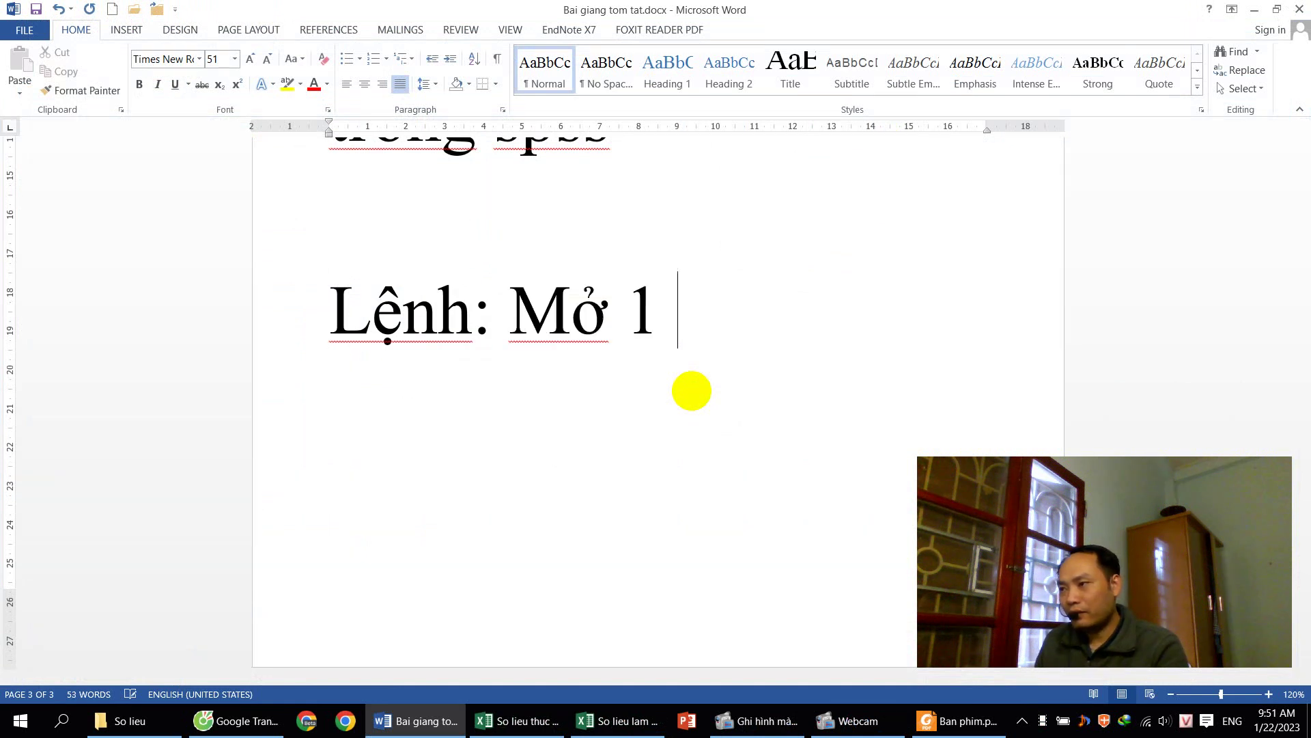
pyautogui.write('os lieeuj ddax lu')
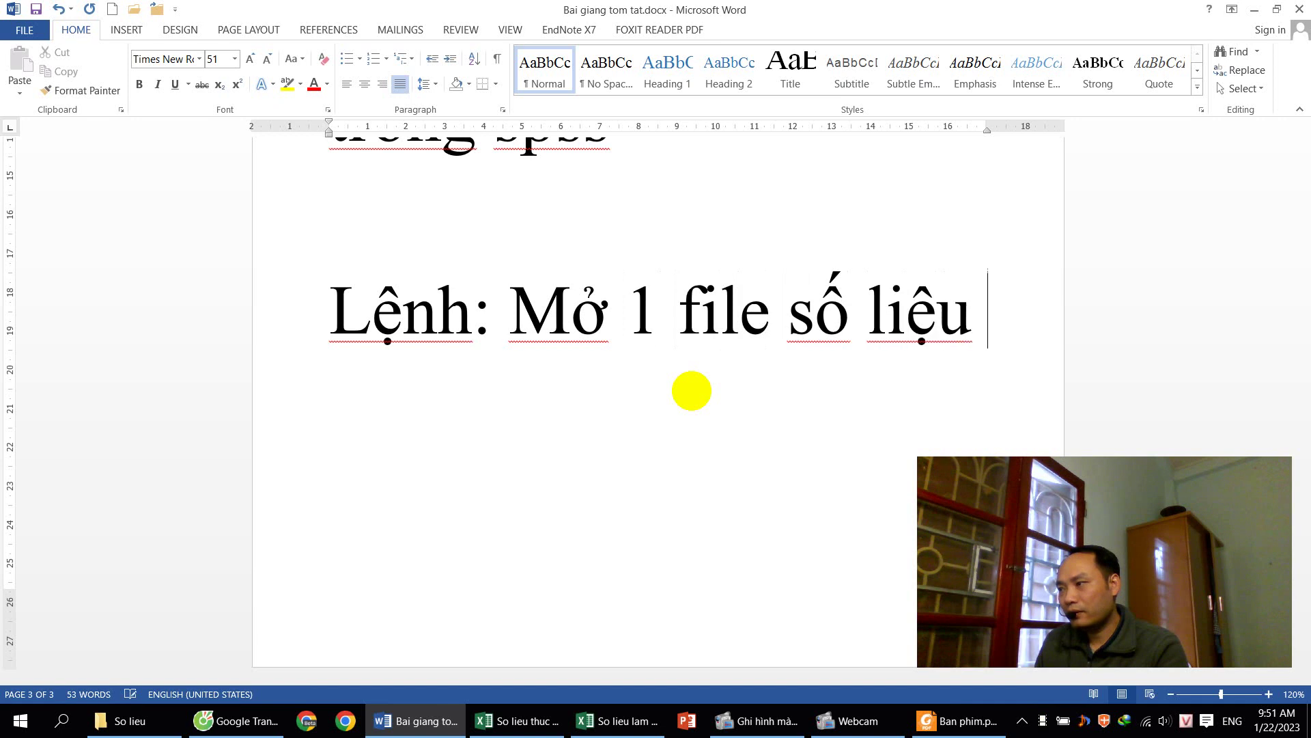
pyautogui.write('w')
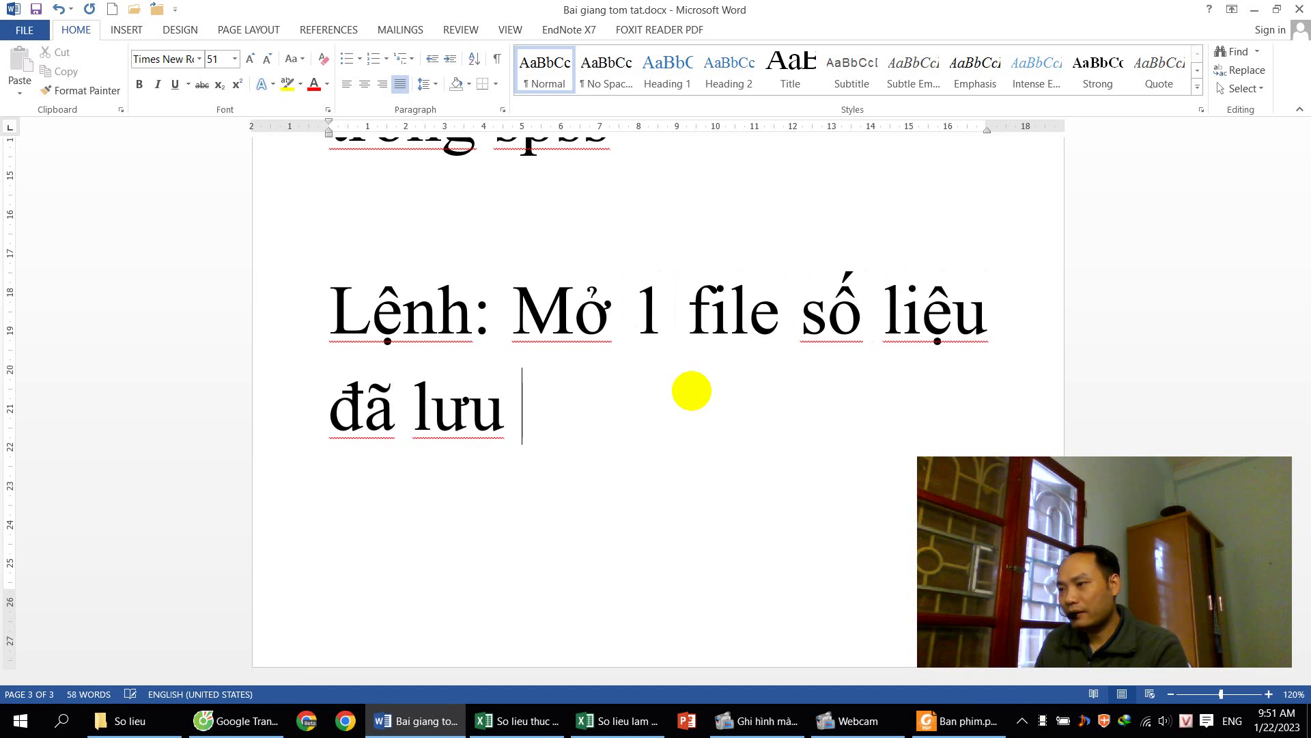
pyautogui.press('BackSpace')
pyautogui.write('.')
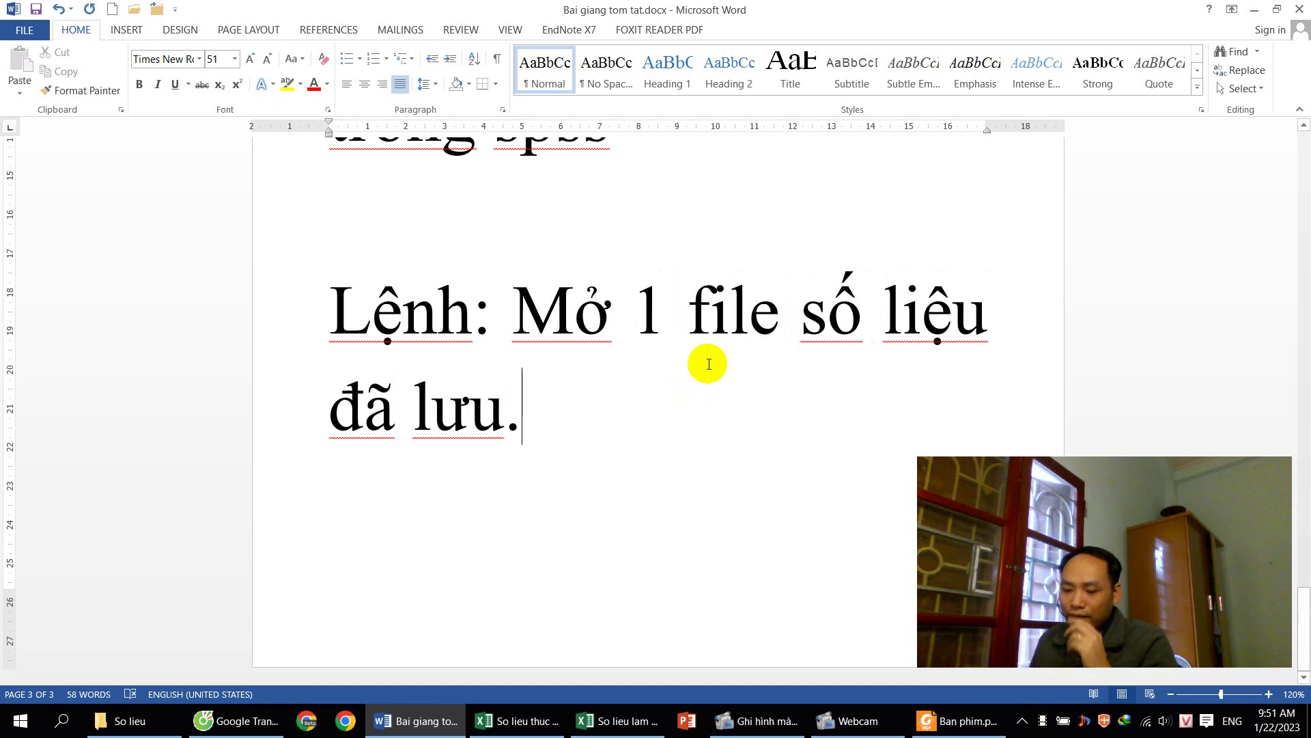
# - Launch IBM SPSS Statistics 26 from the desktop and select the first cell of the empty dataset
pyautogui.press('super+d')
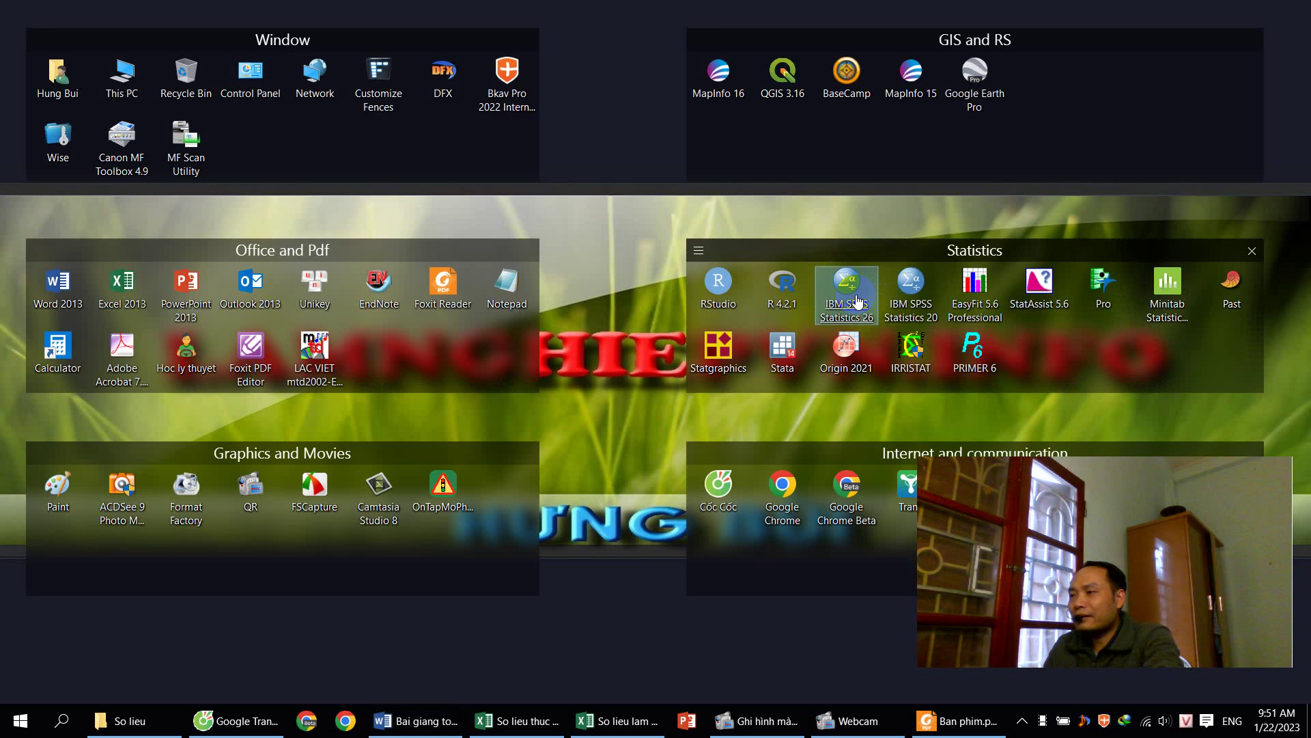
pyautogui.doubleClick(858, 302)
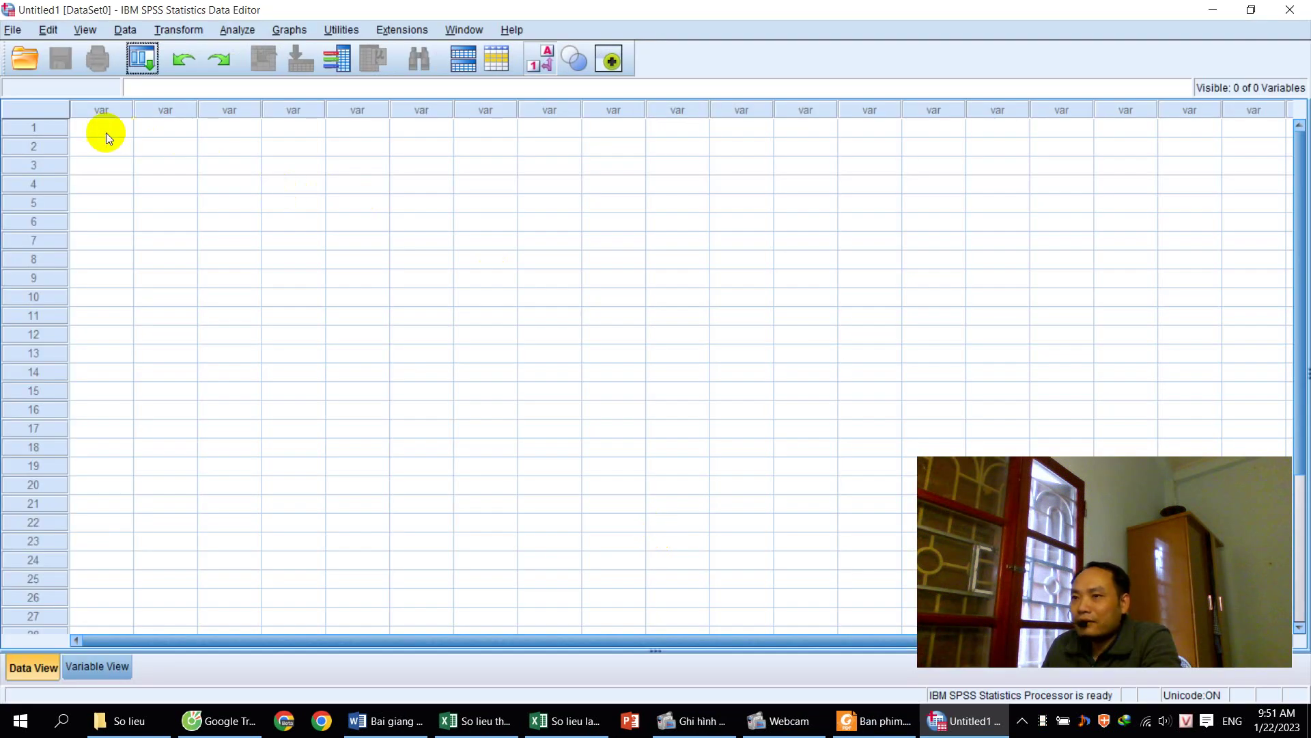
pyautogui.moveTo(105, 132); pyautogui.dragTo(650, 263)
pyautogui.click(94, 134)
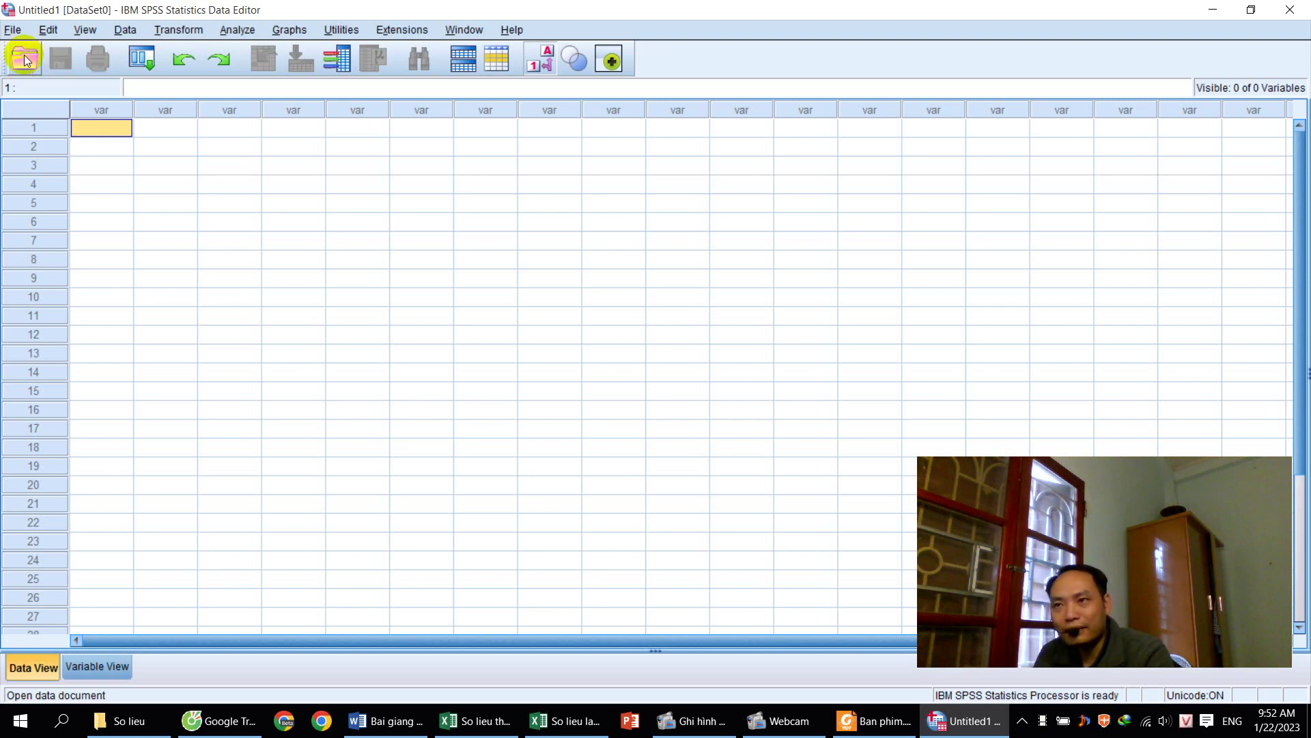
# - Start opening an existing data file in the SPSS Data Editor
pyautogui.click(12, 31)
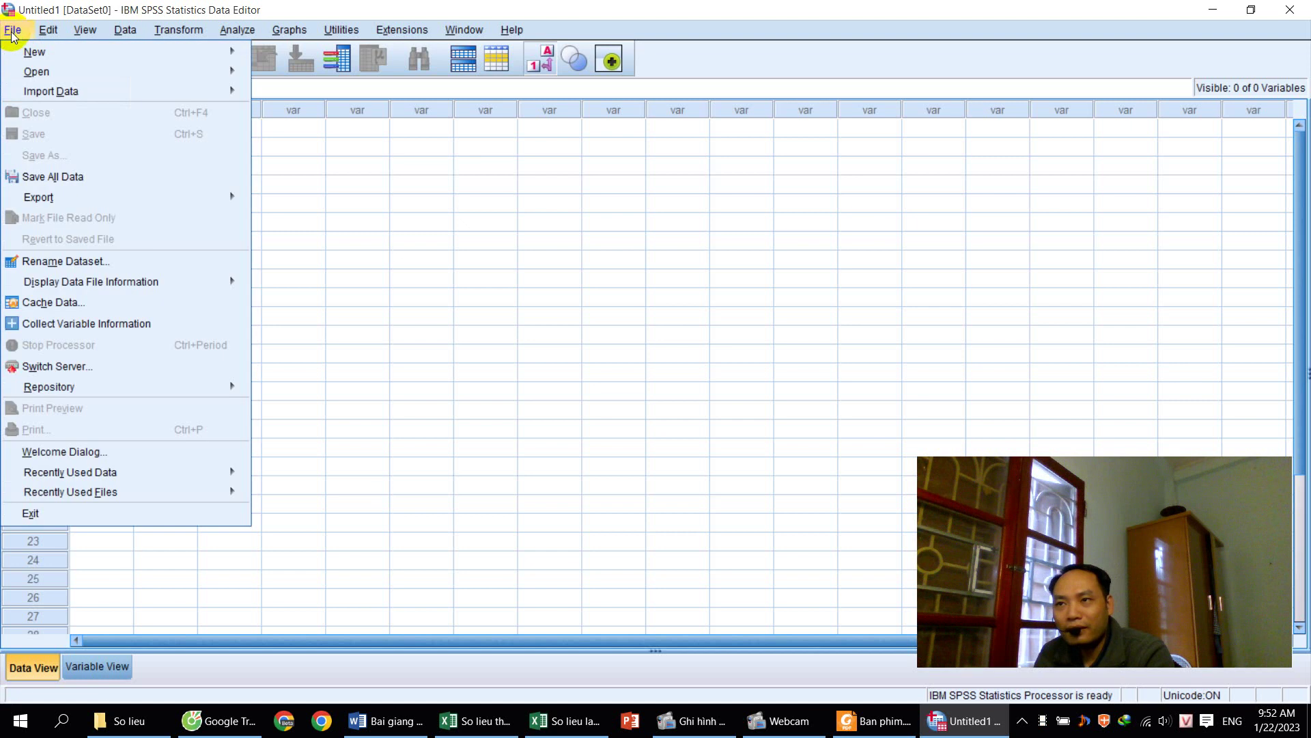
pyautogui.moveTo(42, 69)
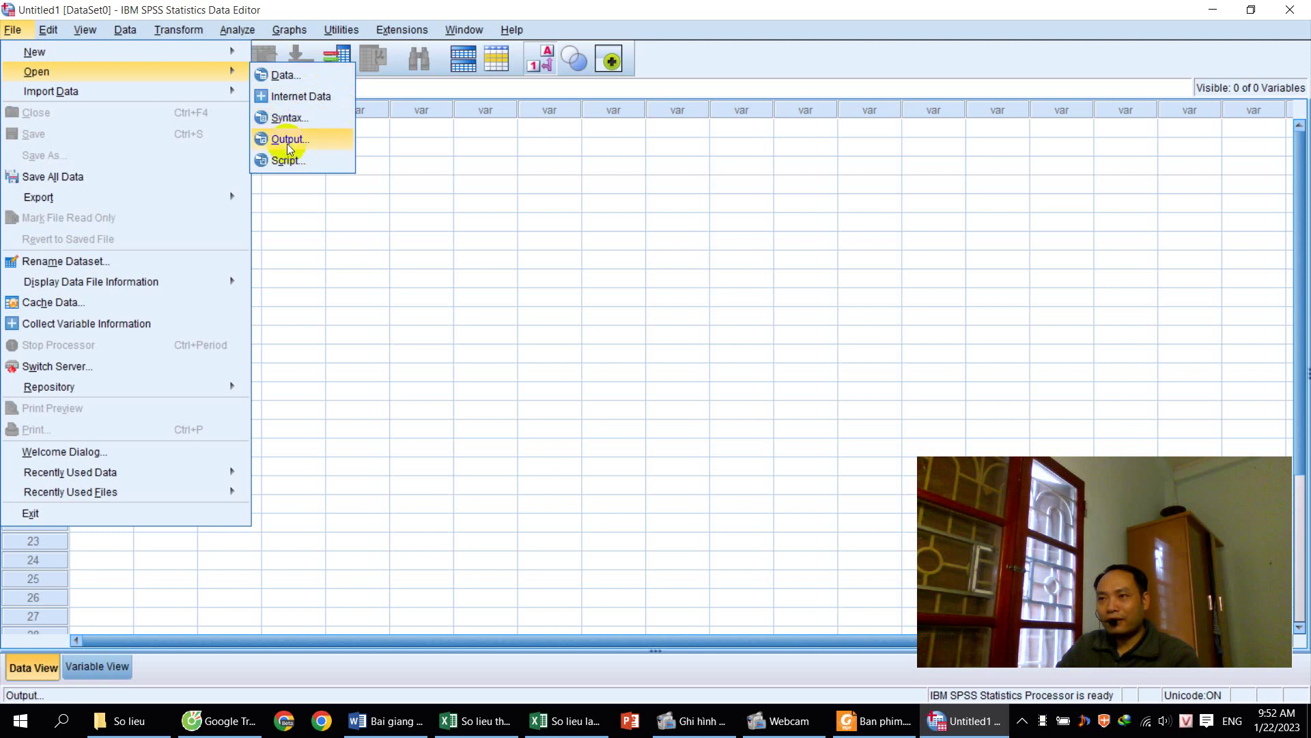
pyautogui.click(291, 75)
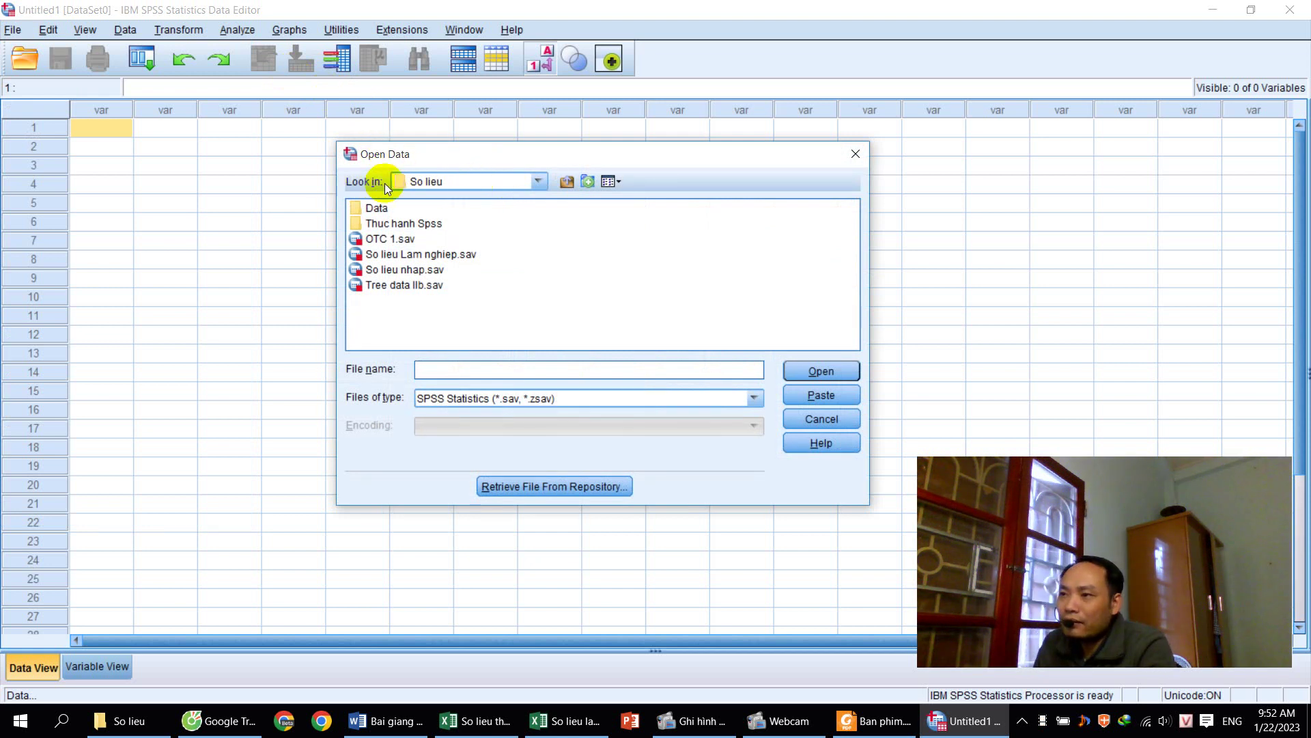
# - Open the saved dataset So lieu nhap.sav from the folder 6. Day Spss truc tuyen\So lieu on drive D
pyautogui.click(478, 183)
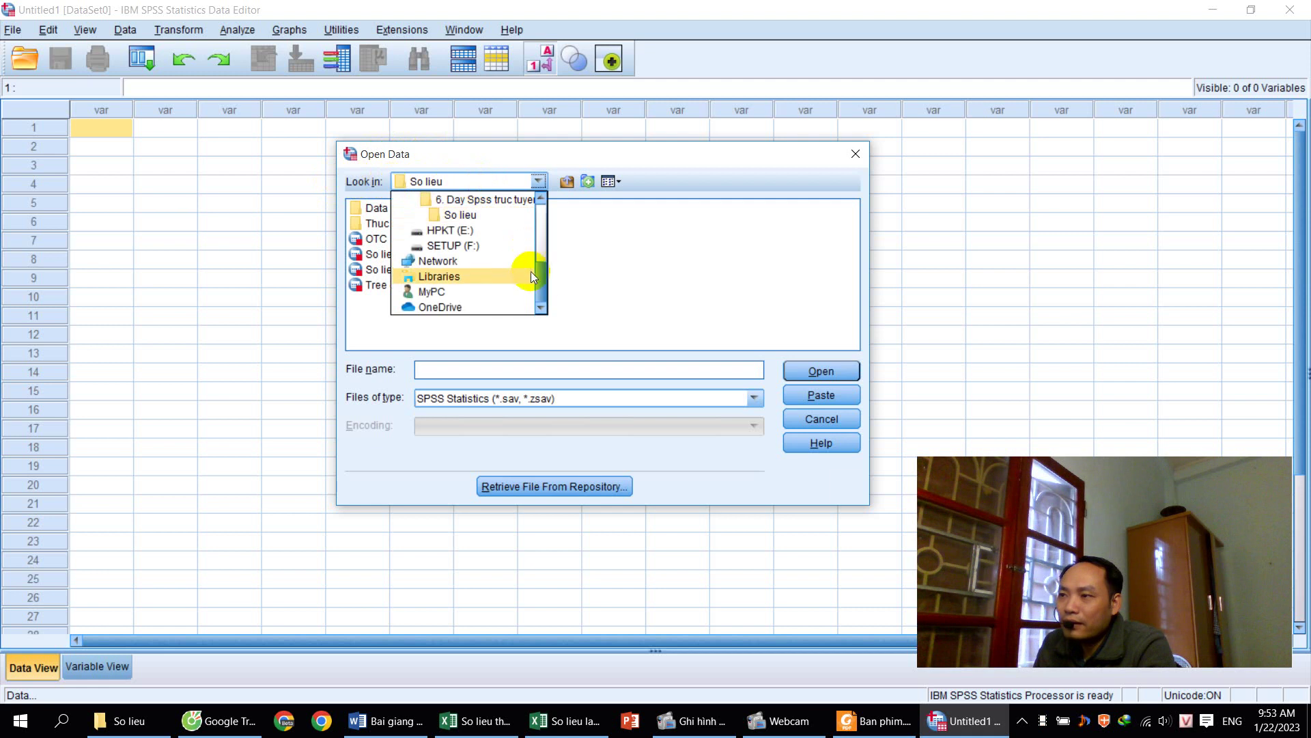
pyautogui.moveTo(543, 280); pyautogui.dragTo(541, 257)
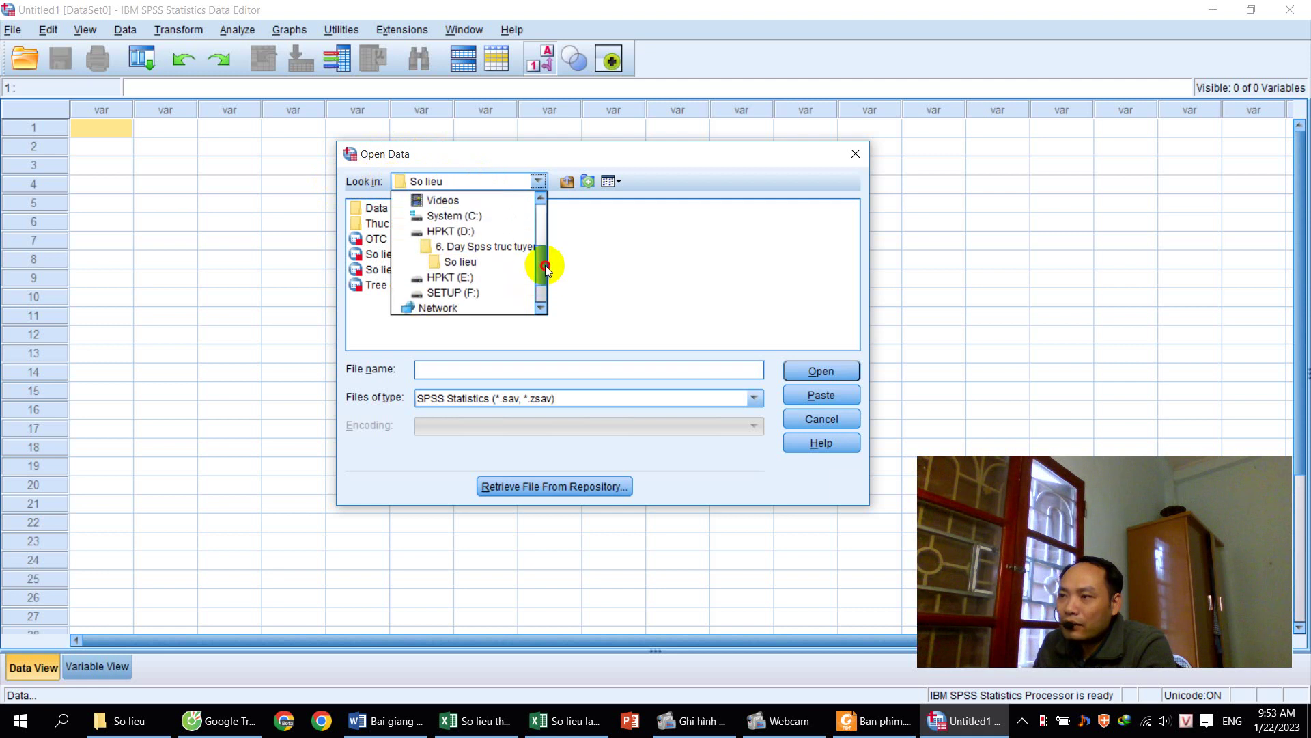
pyautogui.click(462, 232)
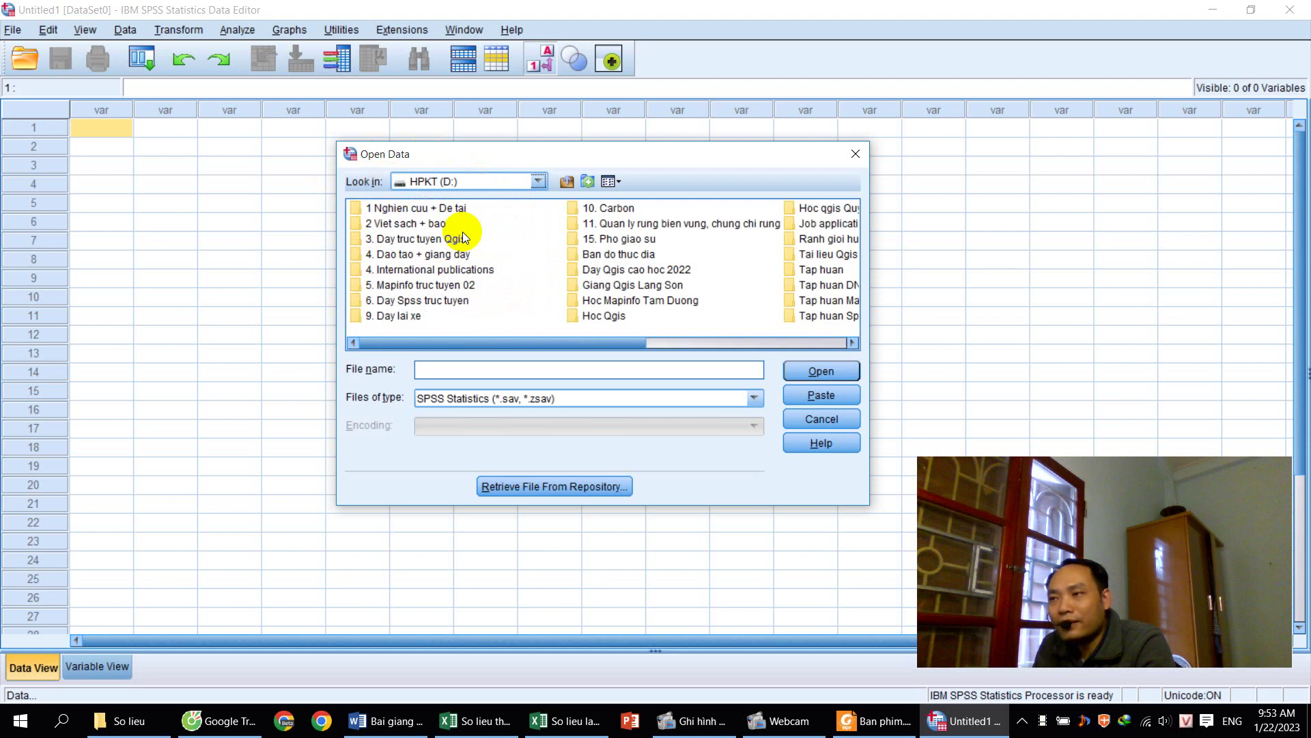
pyautogui.click(385, 304)
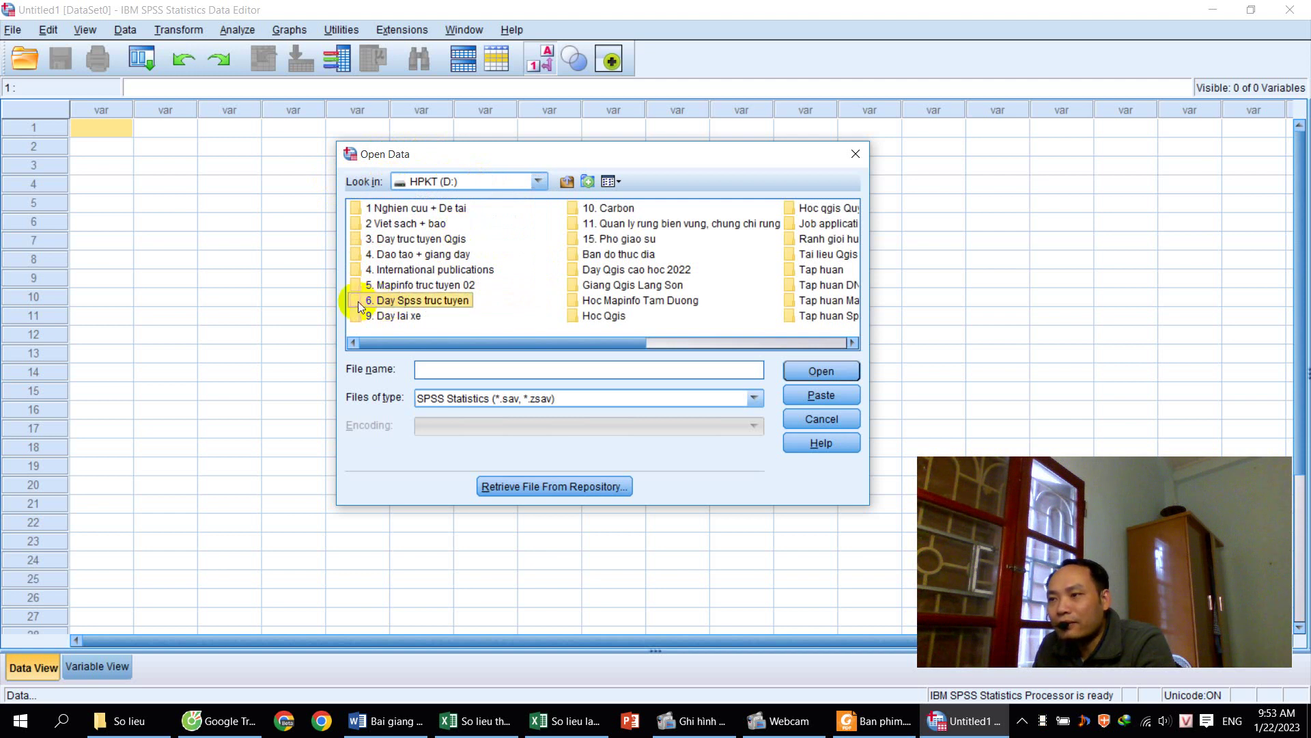
pyautogui.doubleClick(358, 301)
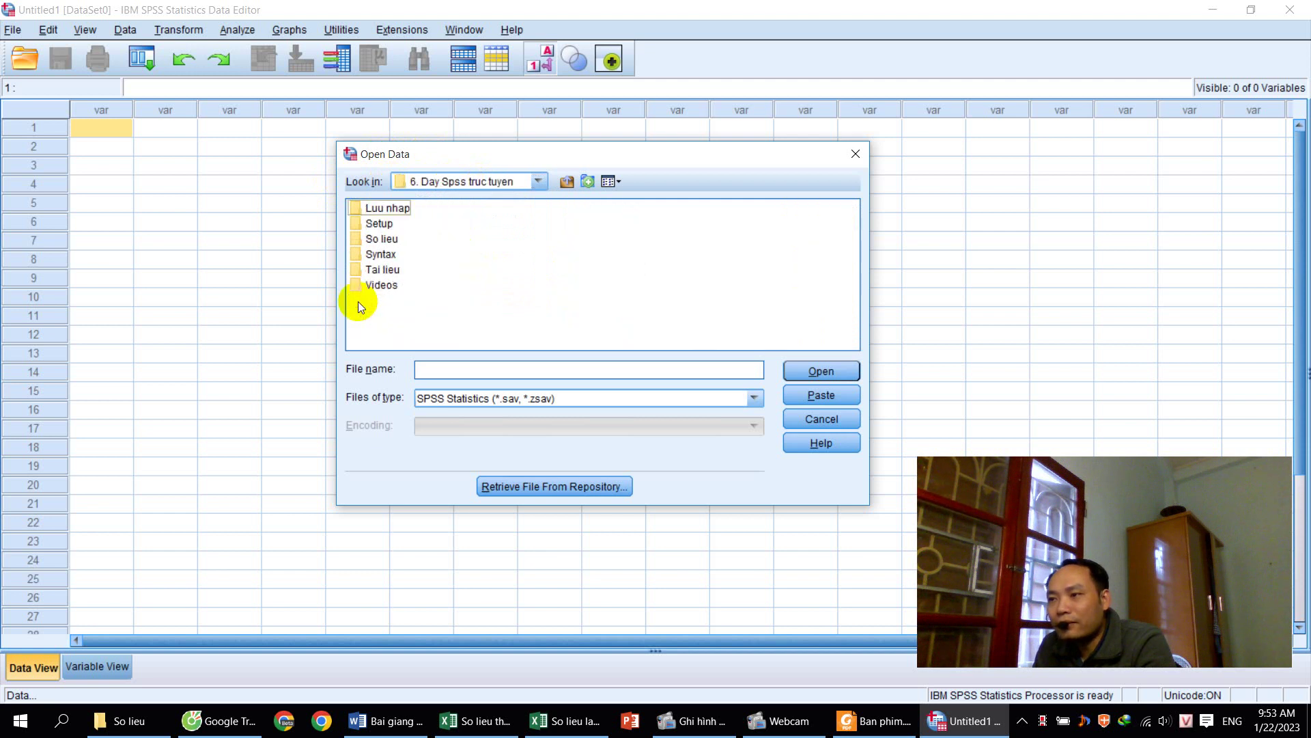
pyautogui.doubleClick(359, 239)
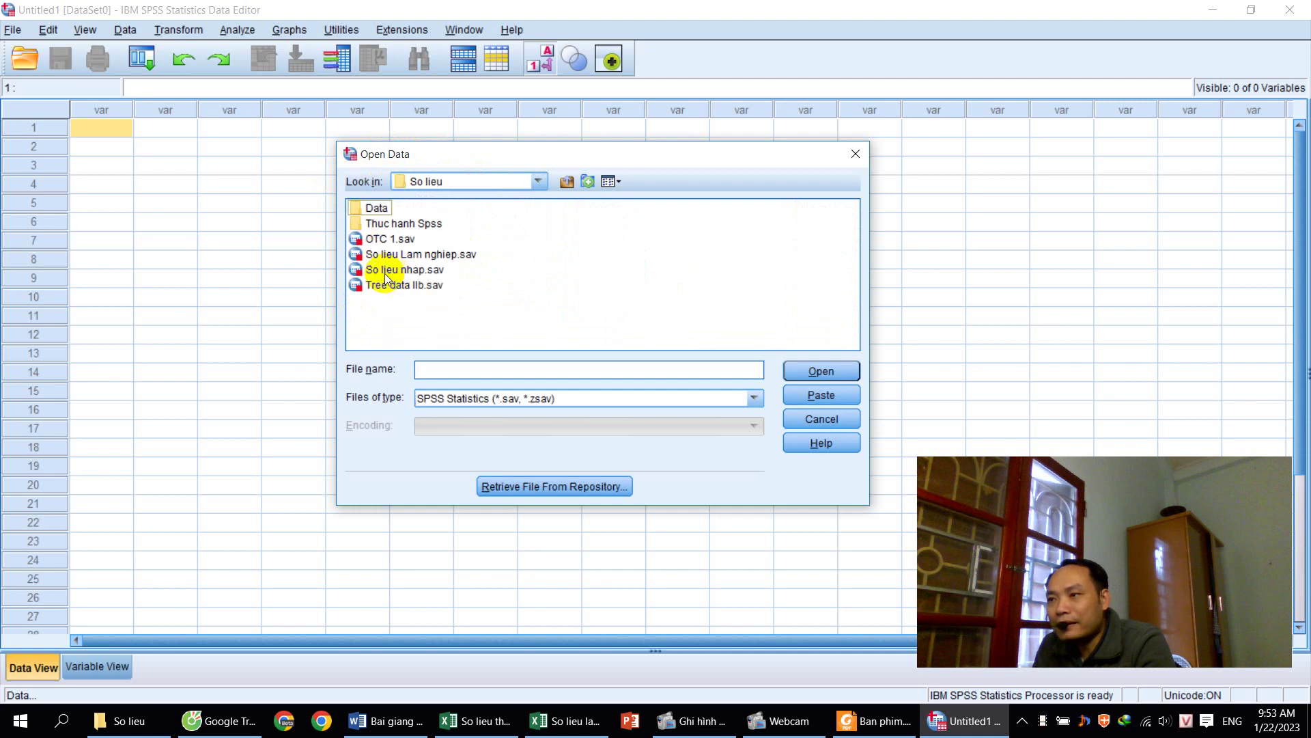
pyautogui.click(404, 273)
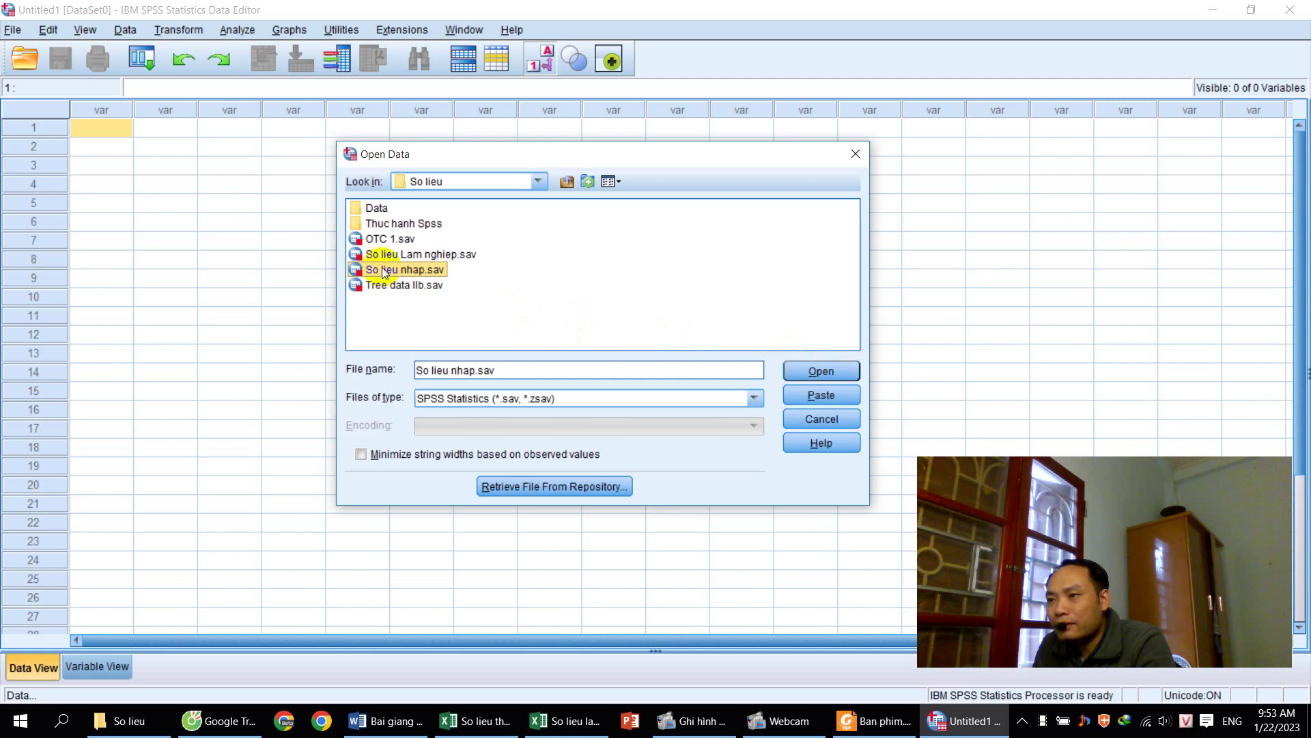
pyautogui.click(355, 270)
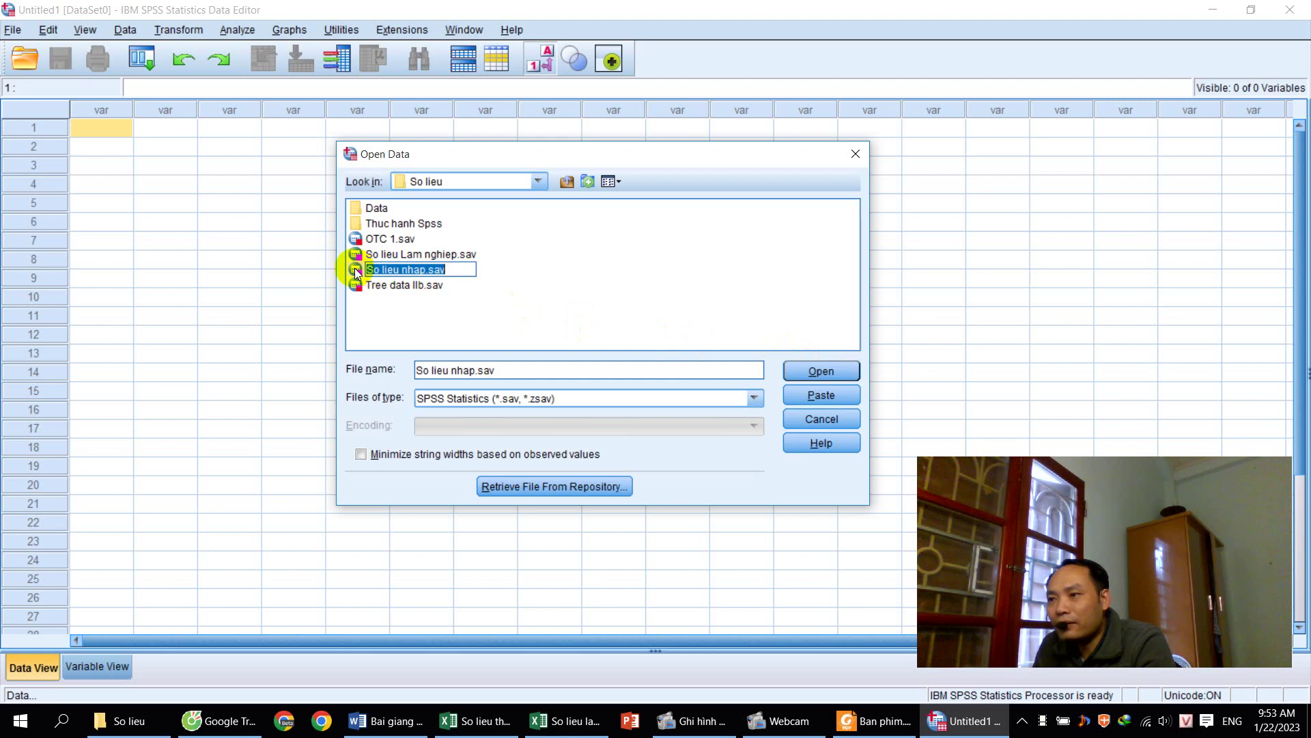
pyautogui.click(817, 368)
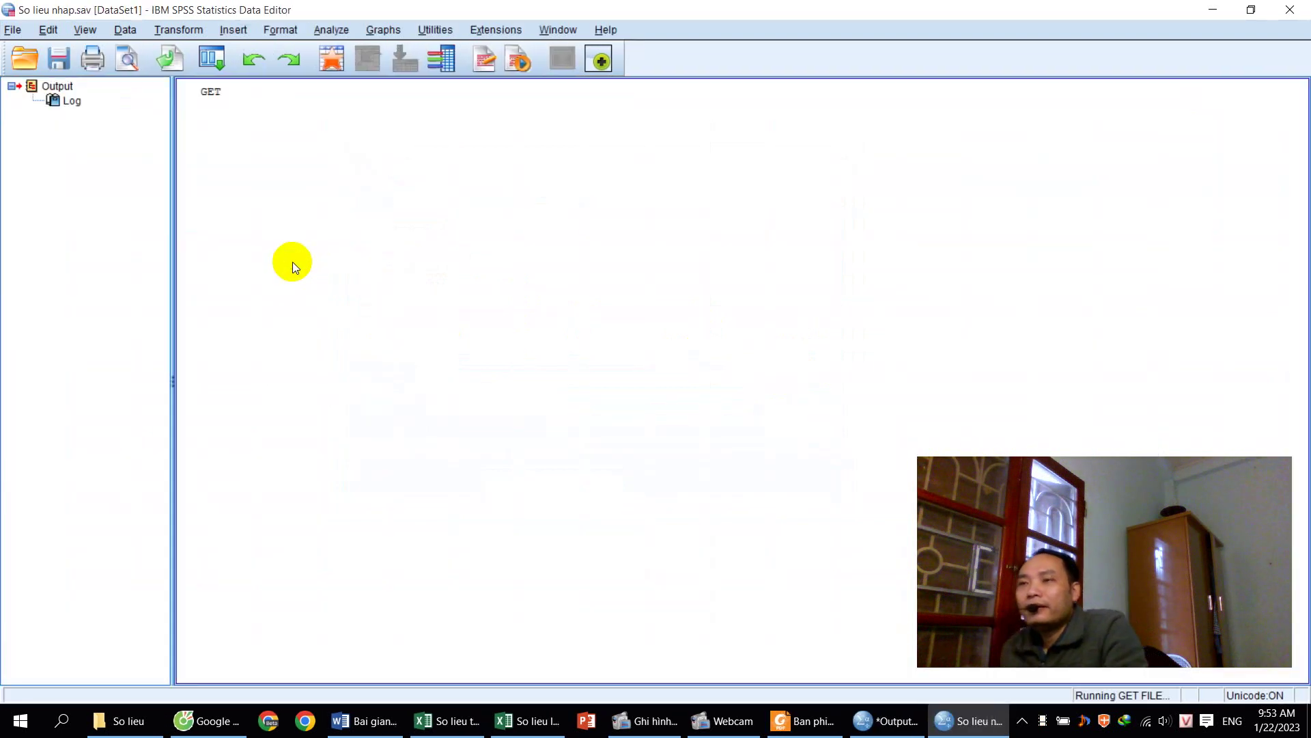
# - Review the output viewer's log entry for the file opening command
pyautogui.click(883, 725)
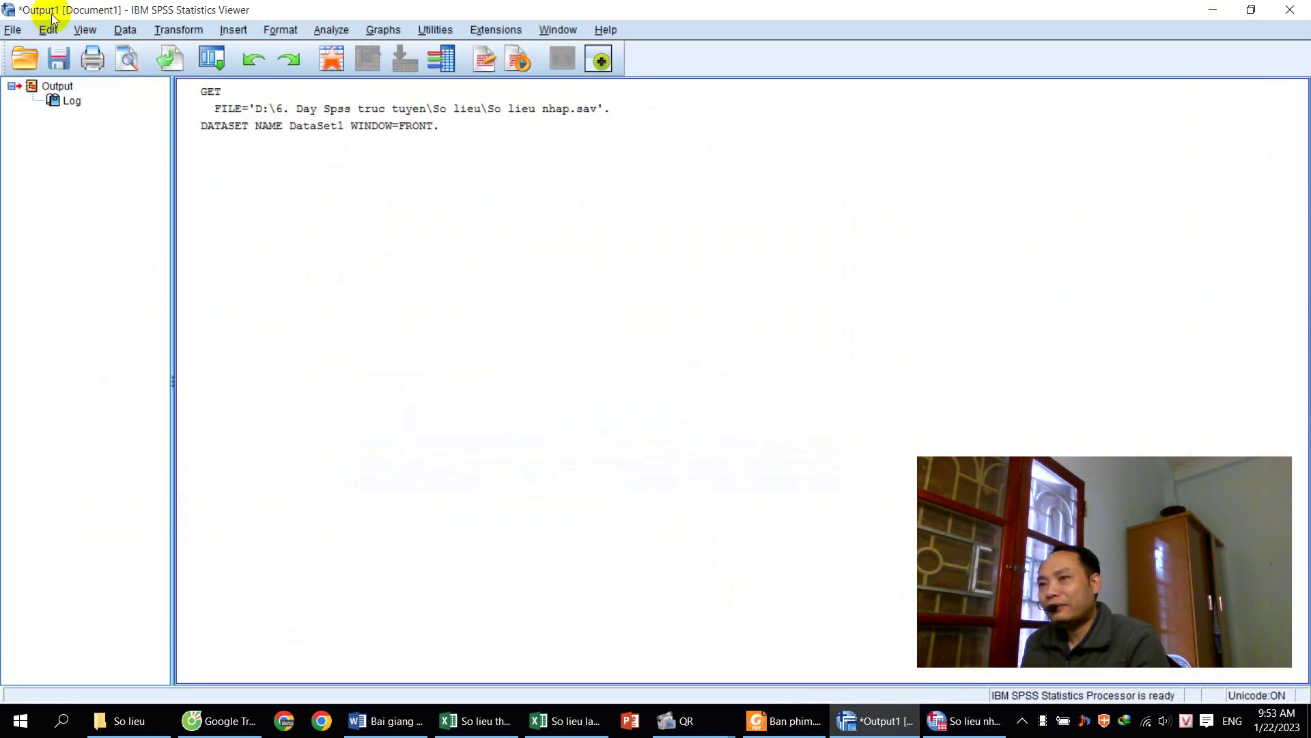
pyautogui.click(276, 123)
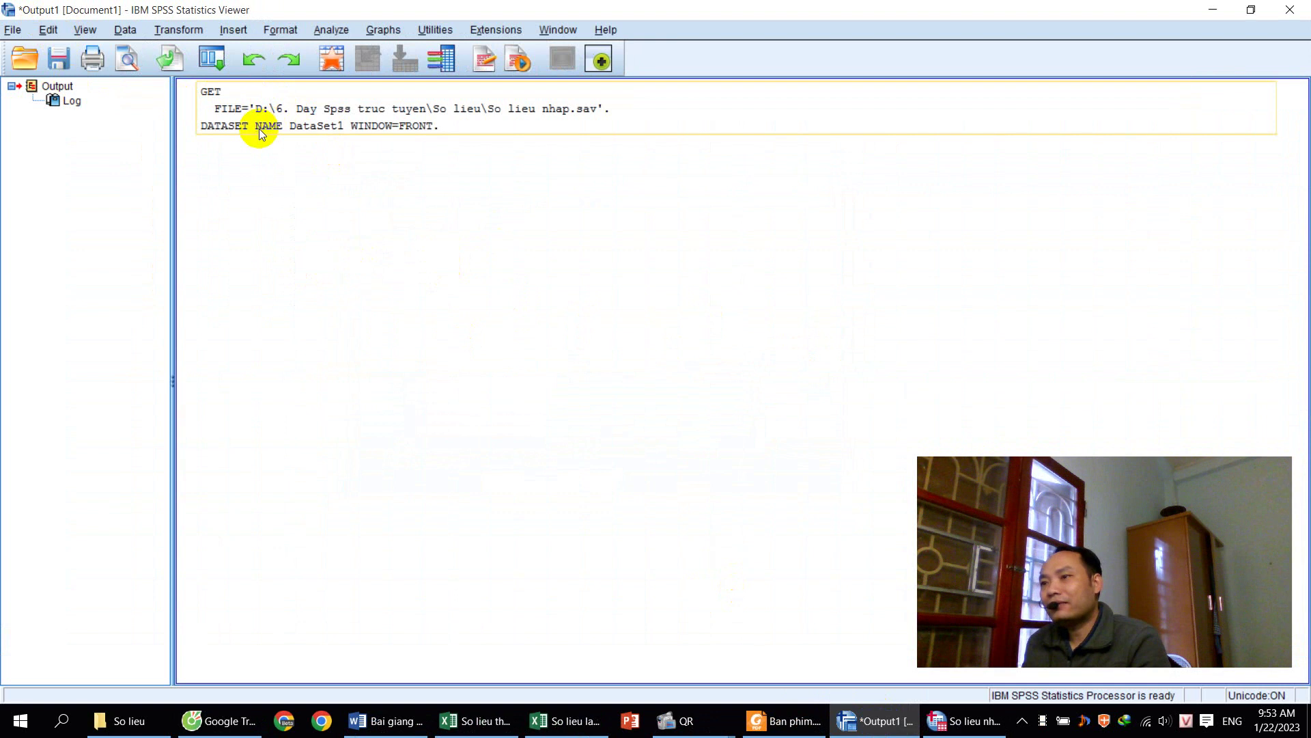
pyautogui.click(303, 168)
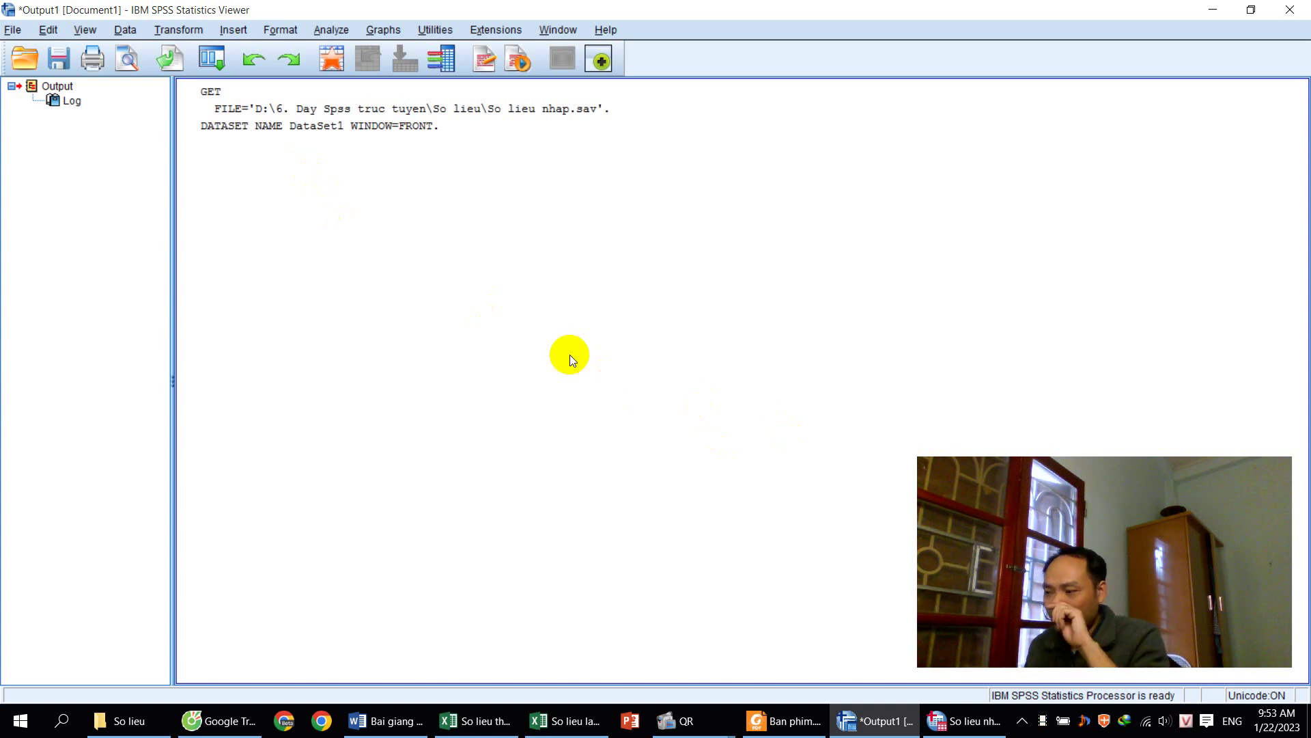
# - Return to the So lieu nhap.sav data and look over all its rows in the Duong_kinh, Tuoi and P2O5 columns
pyautogui.click(963, 720)
pyautogui.moveTo(108, 127); pyautogui.dragTo(255, 299)
pyautogui.click(117, 127)
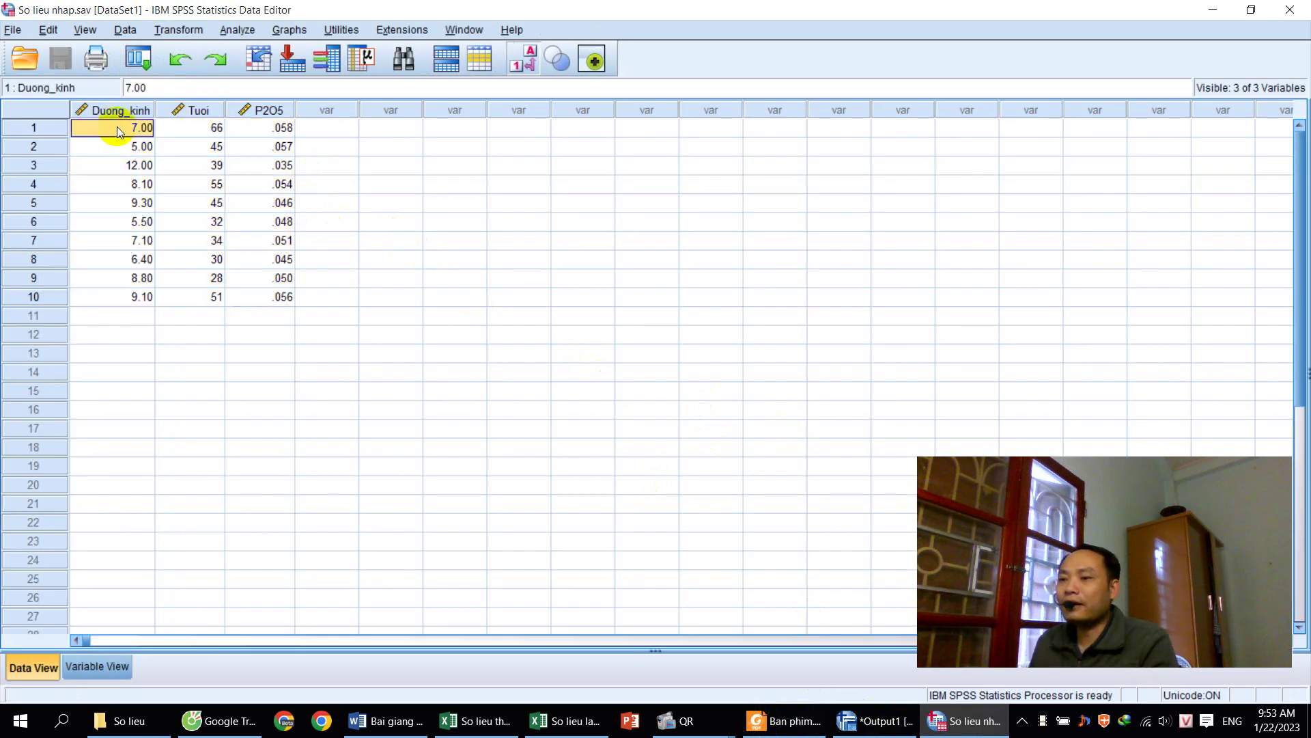